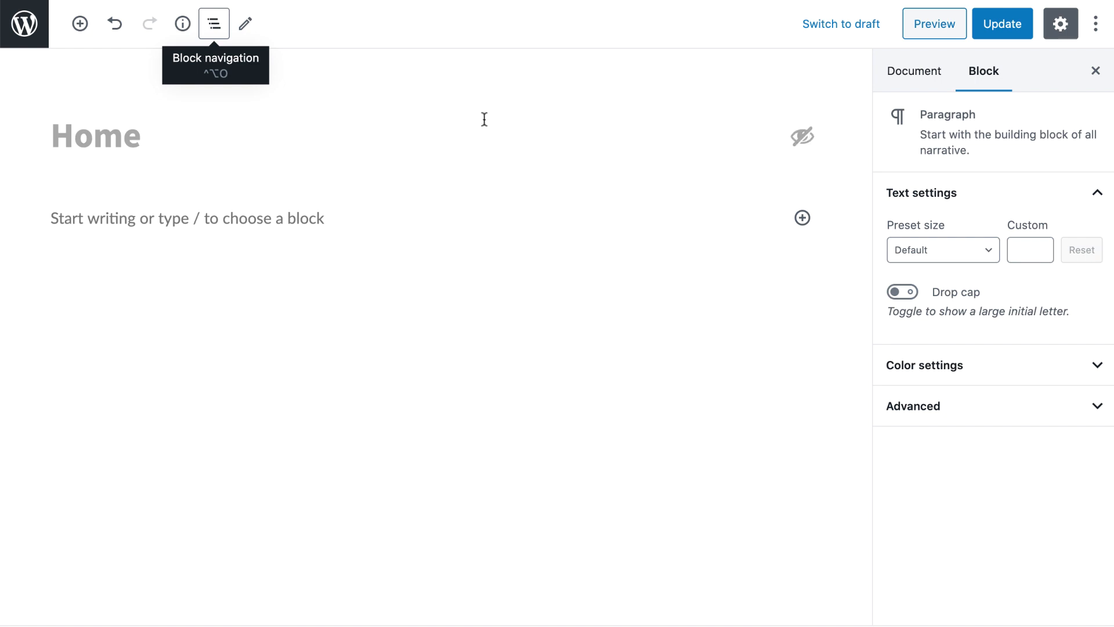
Add a Container block to the empty Home page
left_click(636, 370)
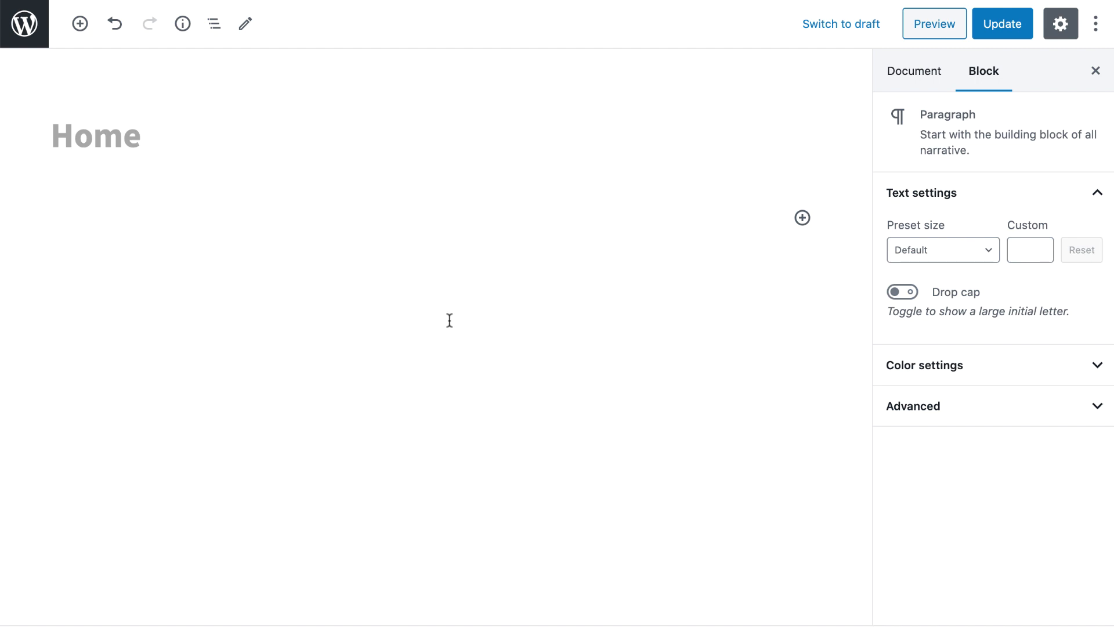
left_click(802, 218)
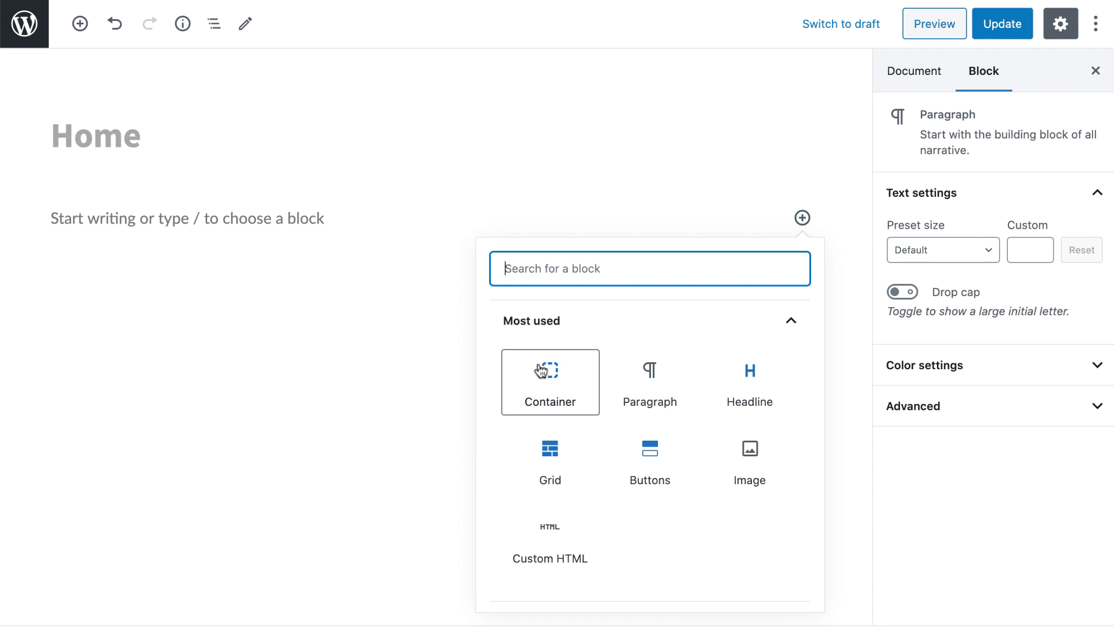
left_click(540, 370)
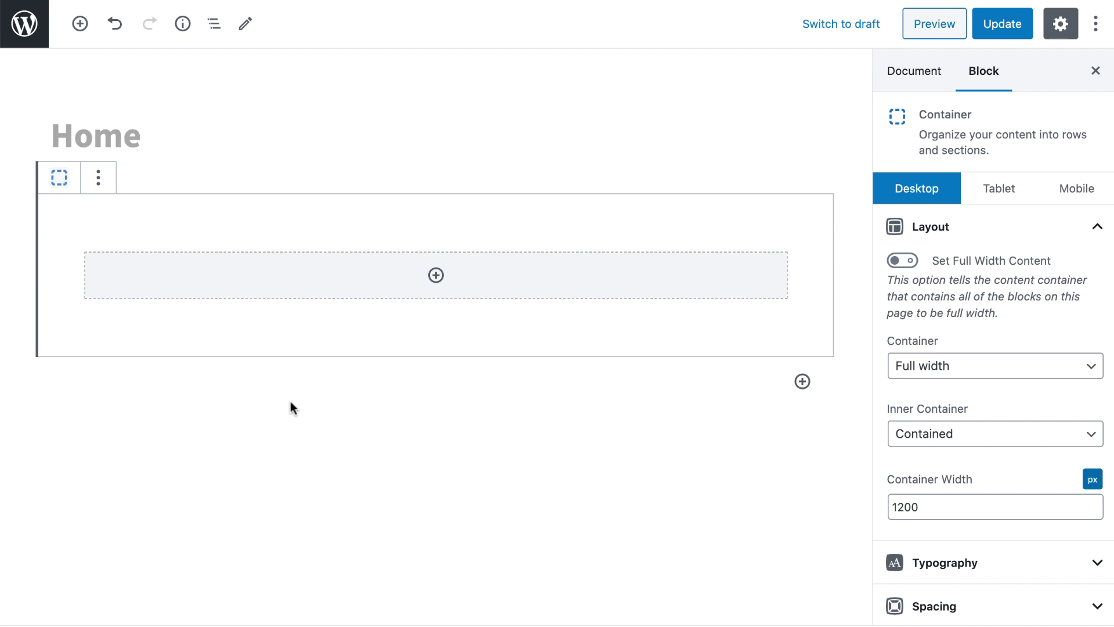
Set the container's top and bottom padding to 100 px each
scroll(999, 479, "down", 4)
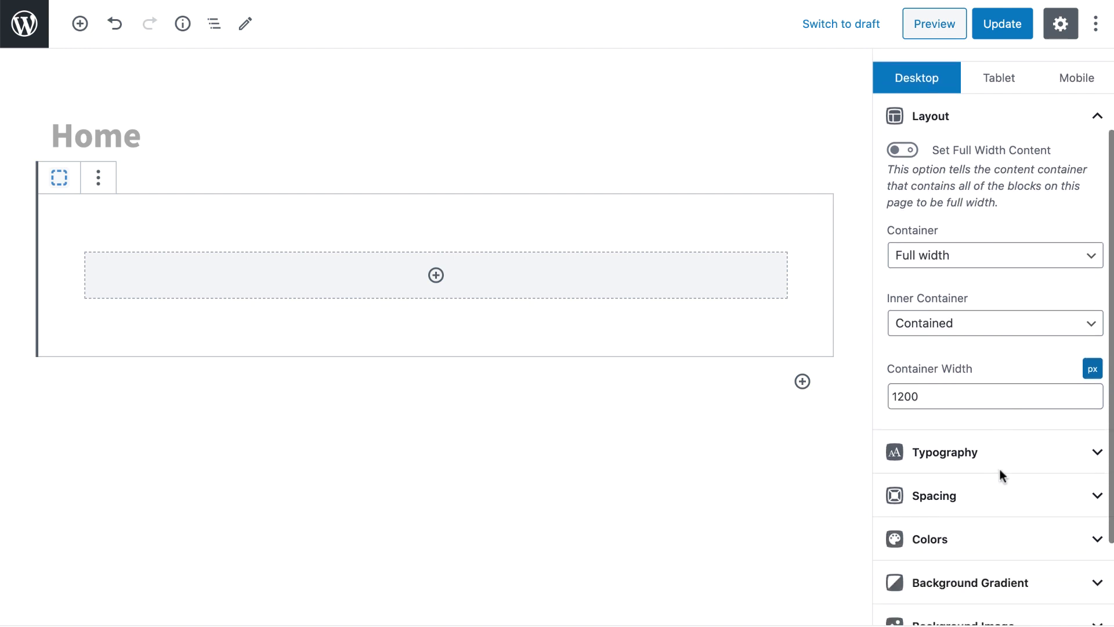
left_click(960, 425)
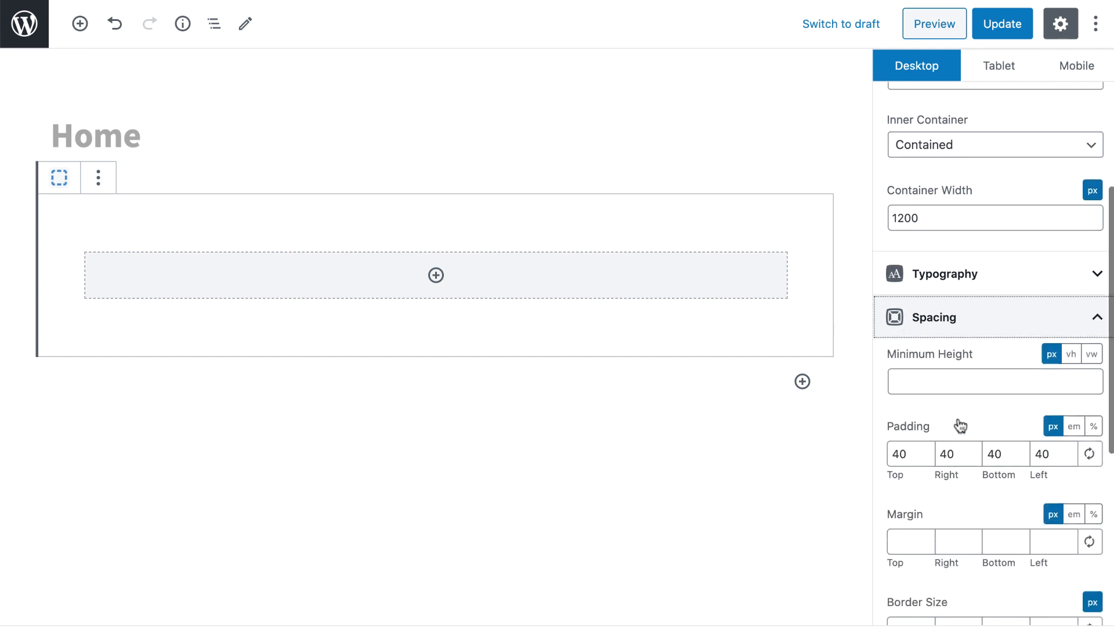
double_click(904, 400)
type("100")
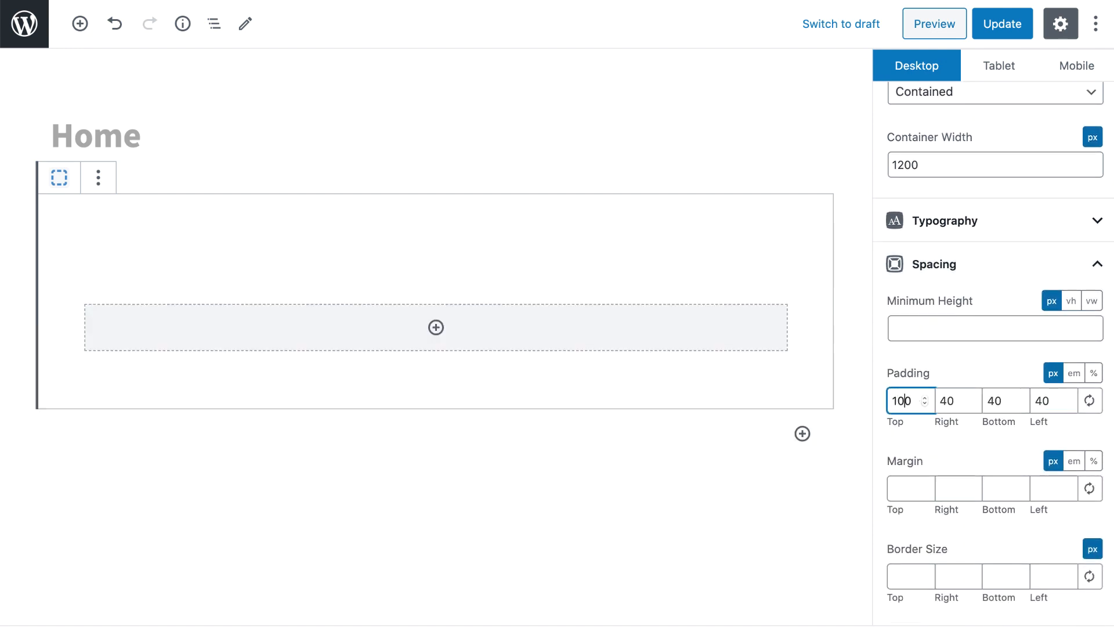
key("Tab")
key("Tab")
type("100")
scroll(909, 439, "down", 5)
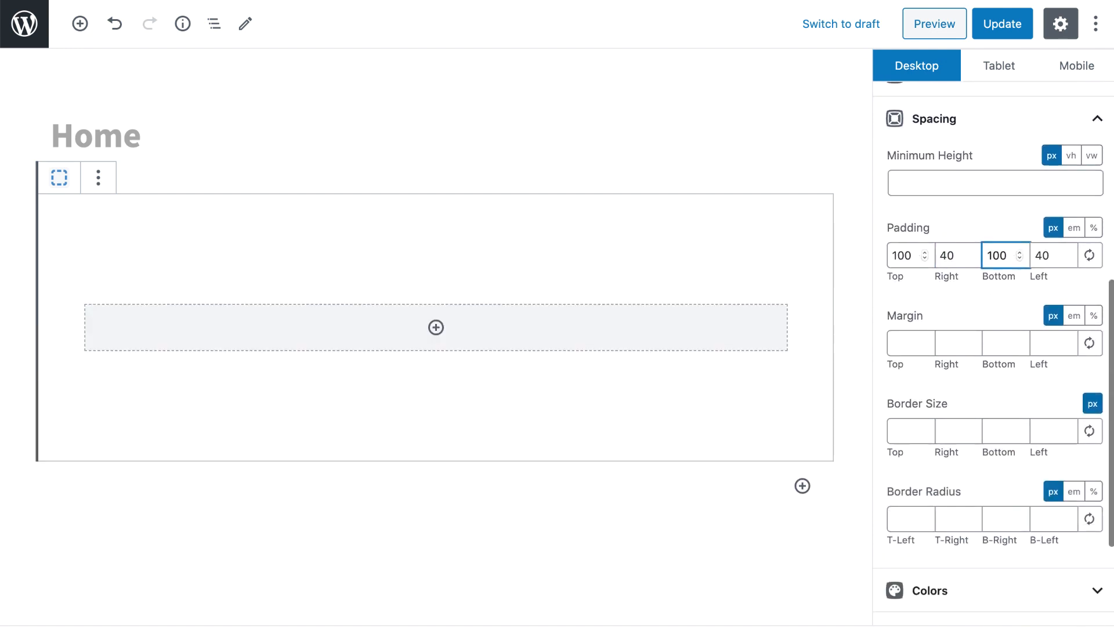
Give the container the dark navy background from the colour palette and update the page
left_click(931, 478)
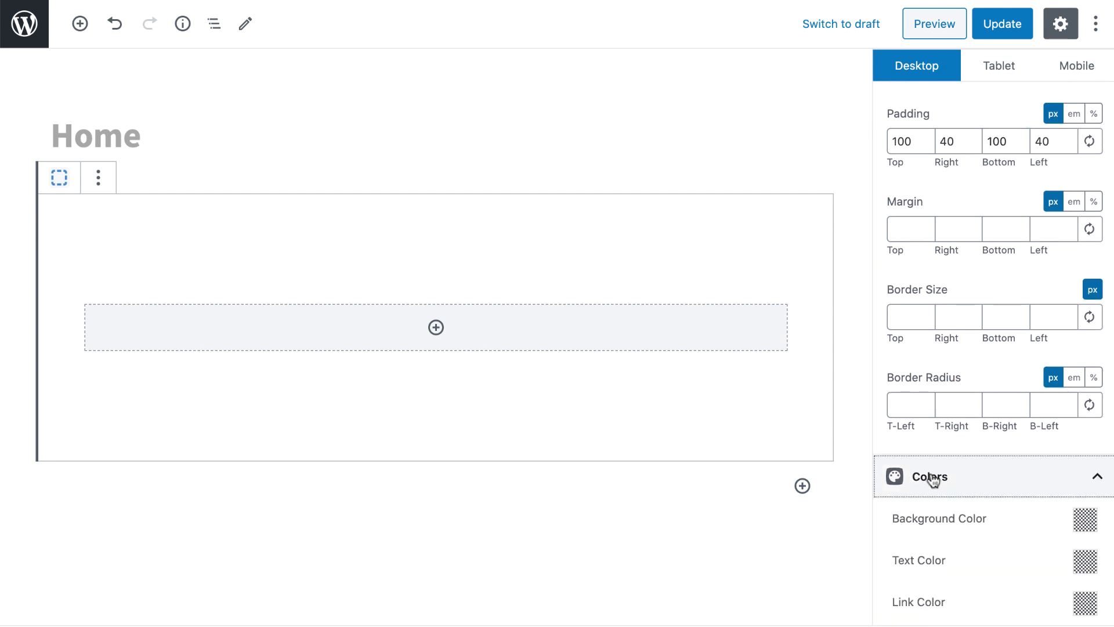
left_click(1083, 518)
scroll(1068, 505, "down", 4)
left_click(1038, 515)
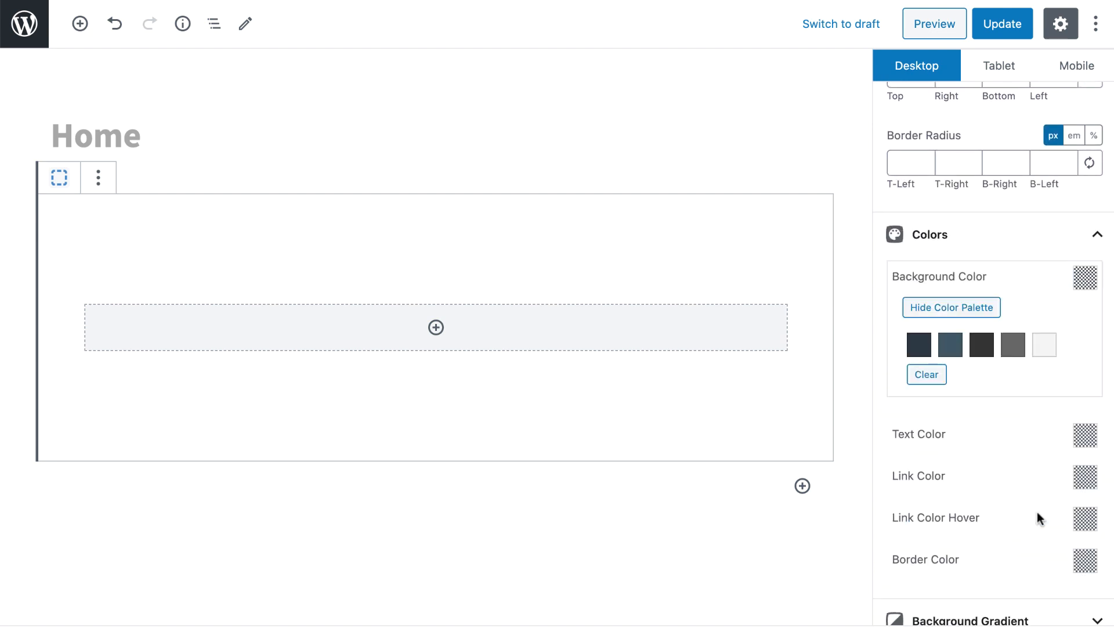
left_click(919, 345)
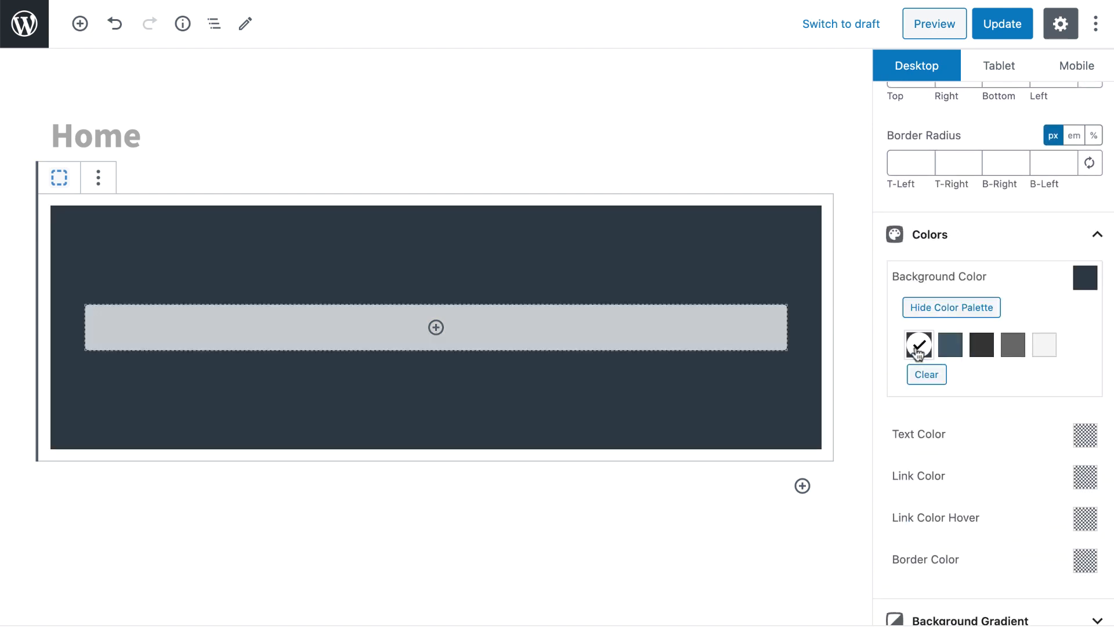
left_click(1001, 27)
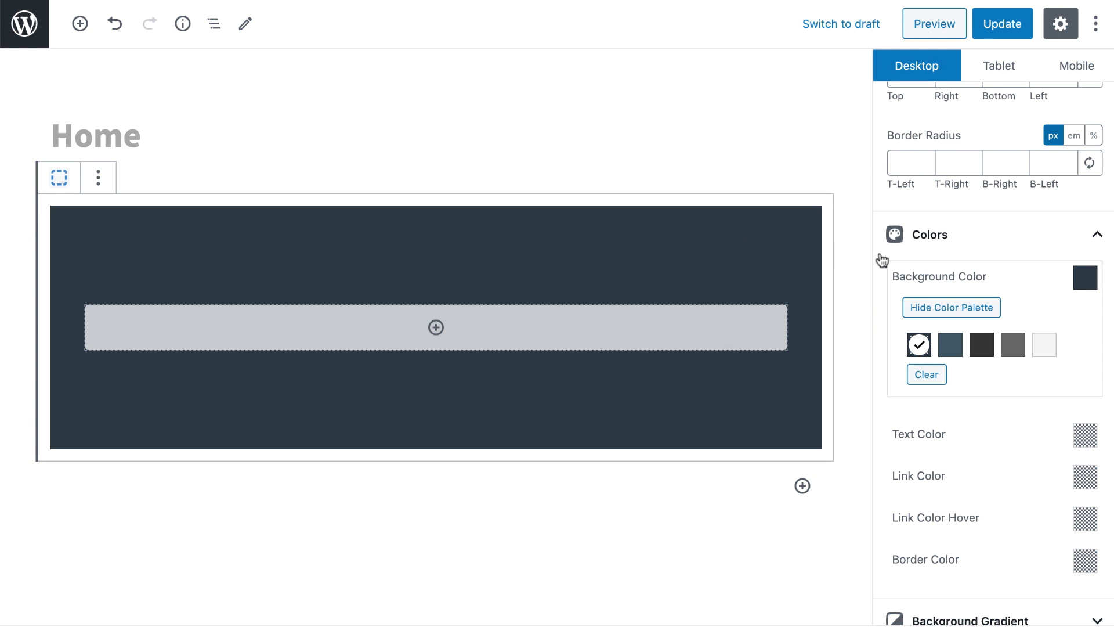
Insert a Grid block with the single-column layout inside the navy container
scroll(879, 257, "up", 10)
scroll(879, 256, "up", 3)
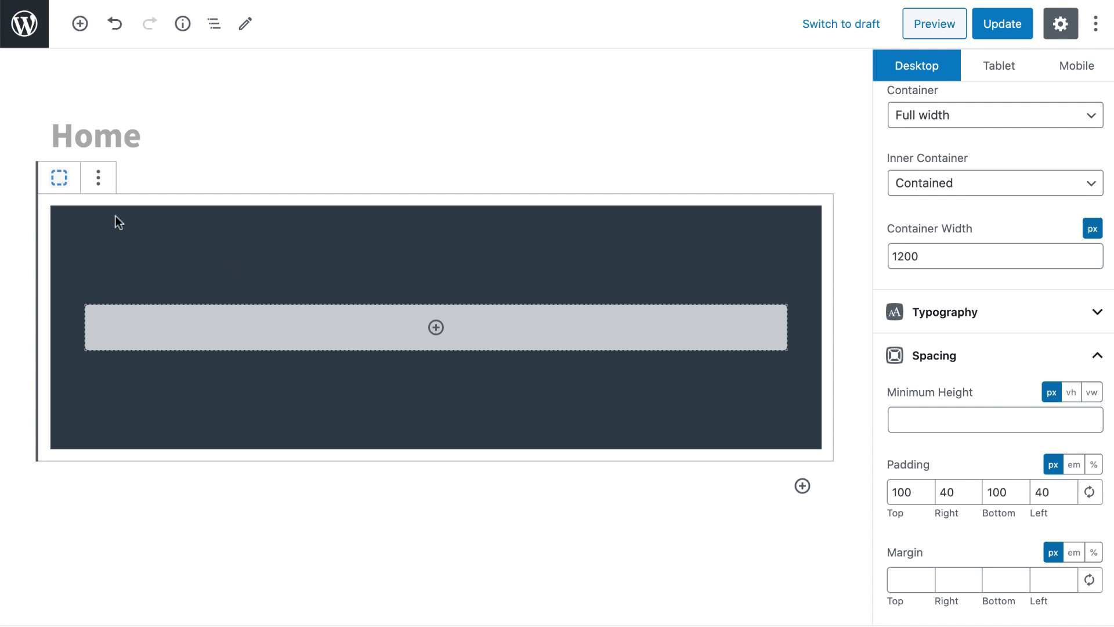
left_click(214, 23)
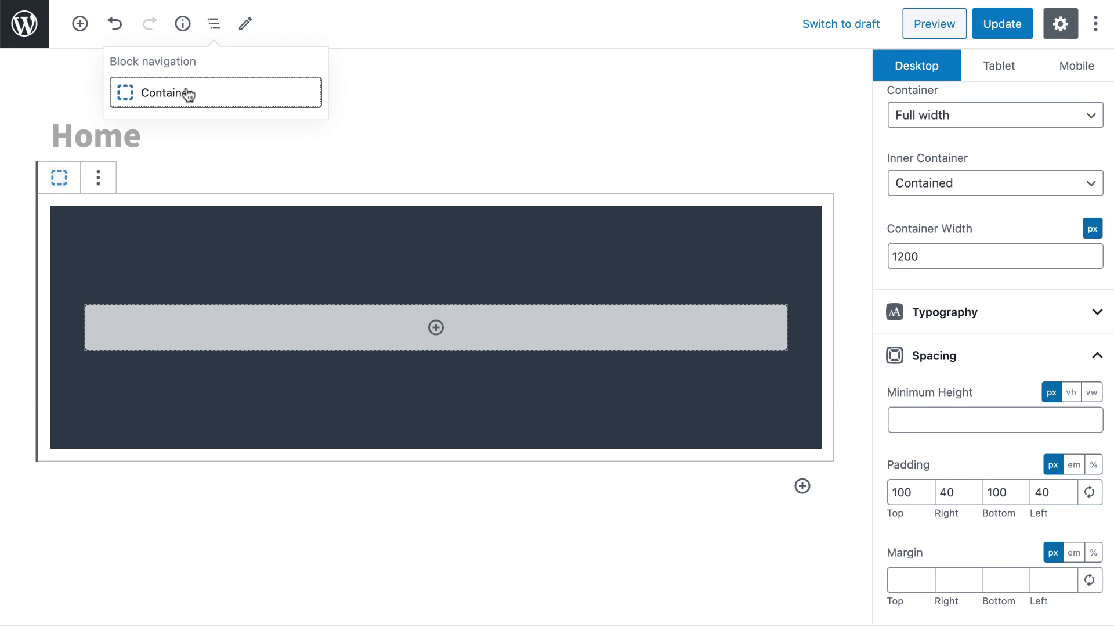
left_click(436, 328)
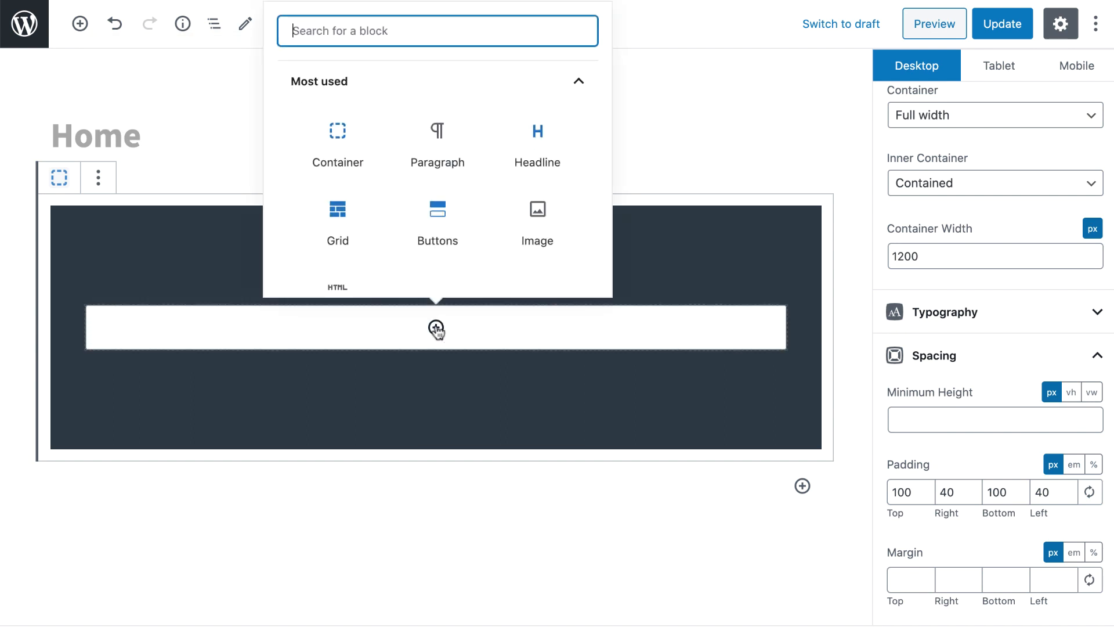
left_click(333, 219)
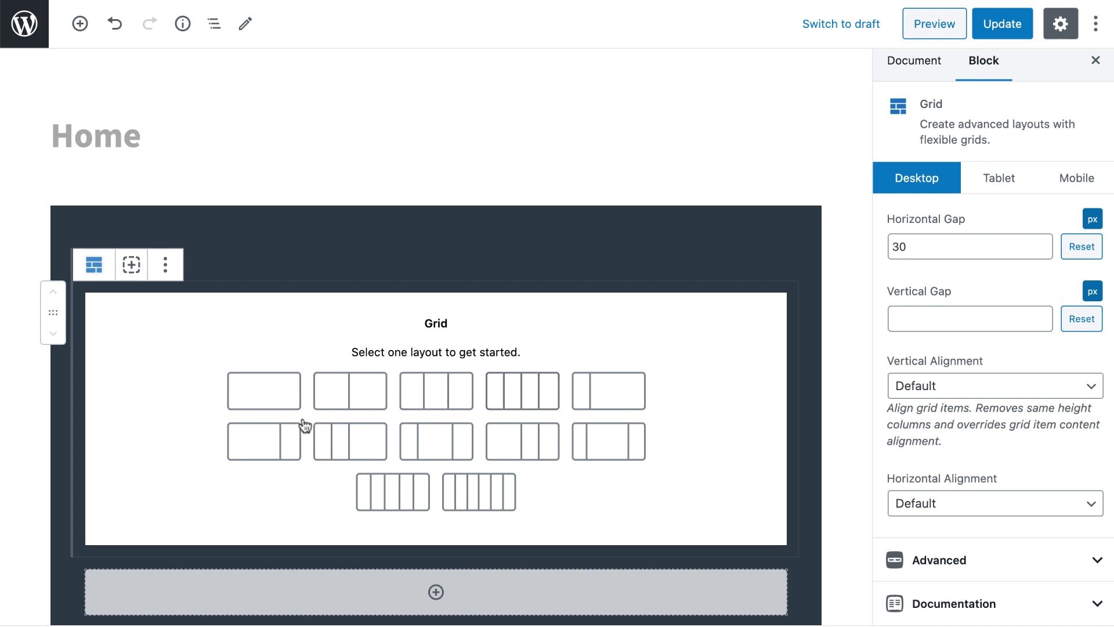
left_click(264, 392)
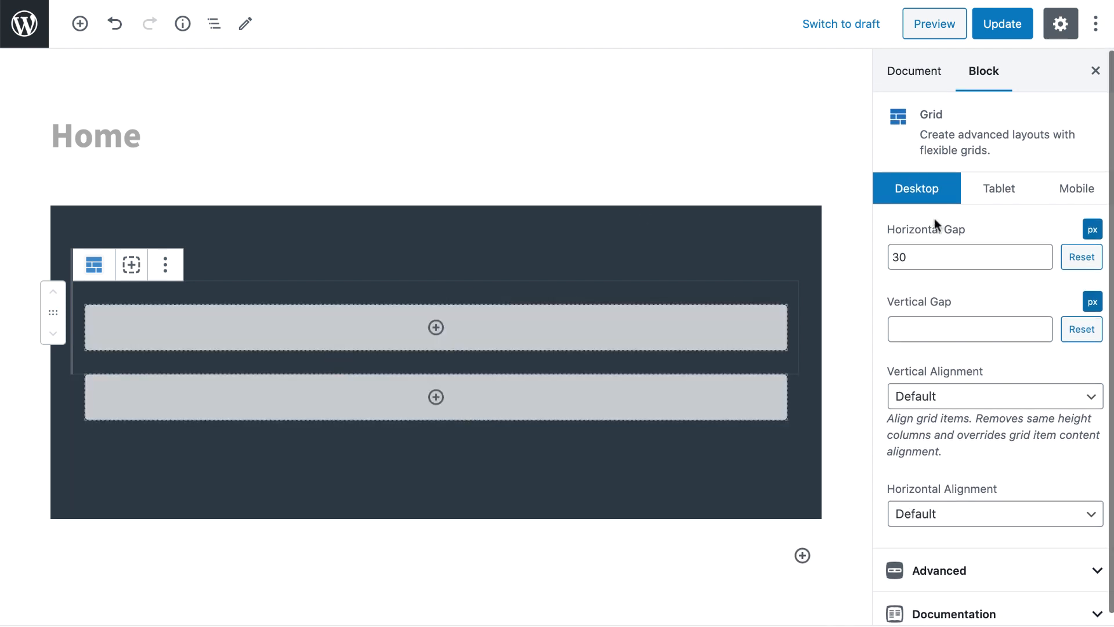
Set the width of the container inside the grid to 25% and update the page
left_click(212, 26)
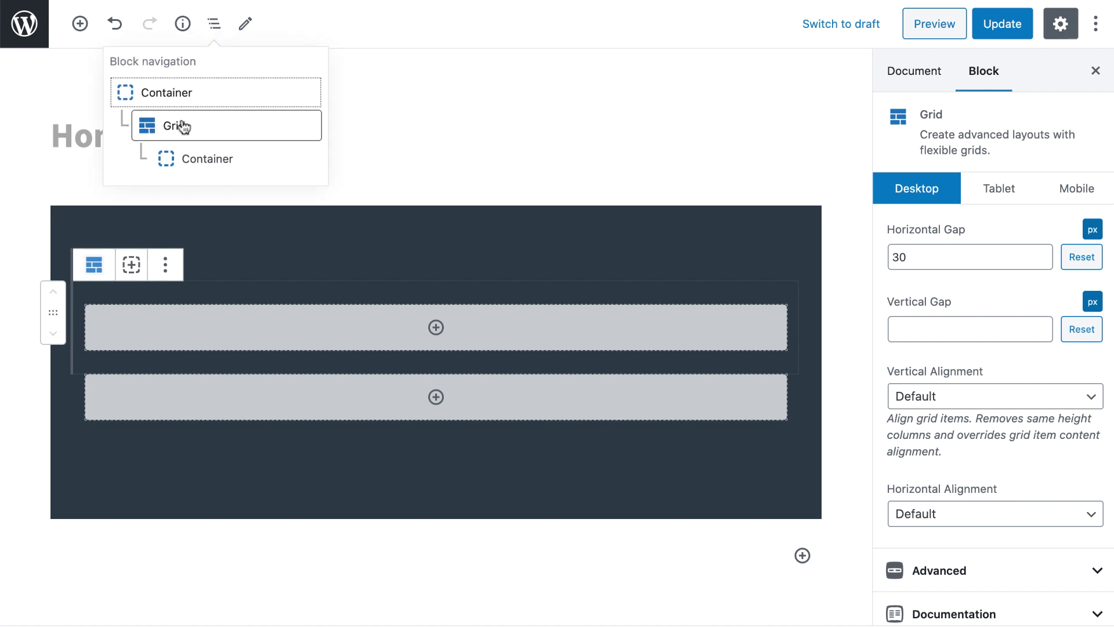
left_click(219, 159)
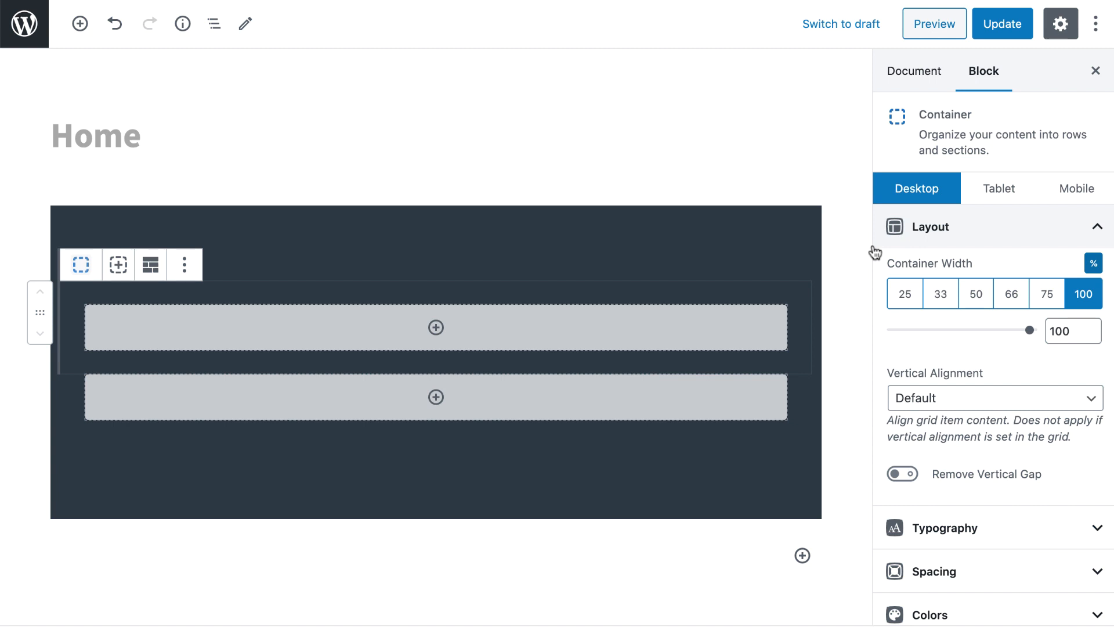
left_click(904, 296)
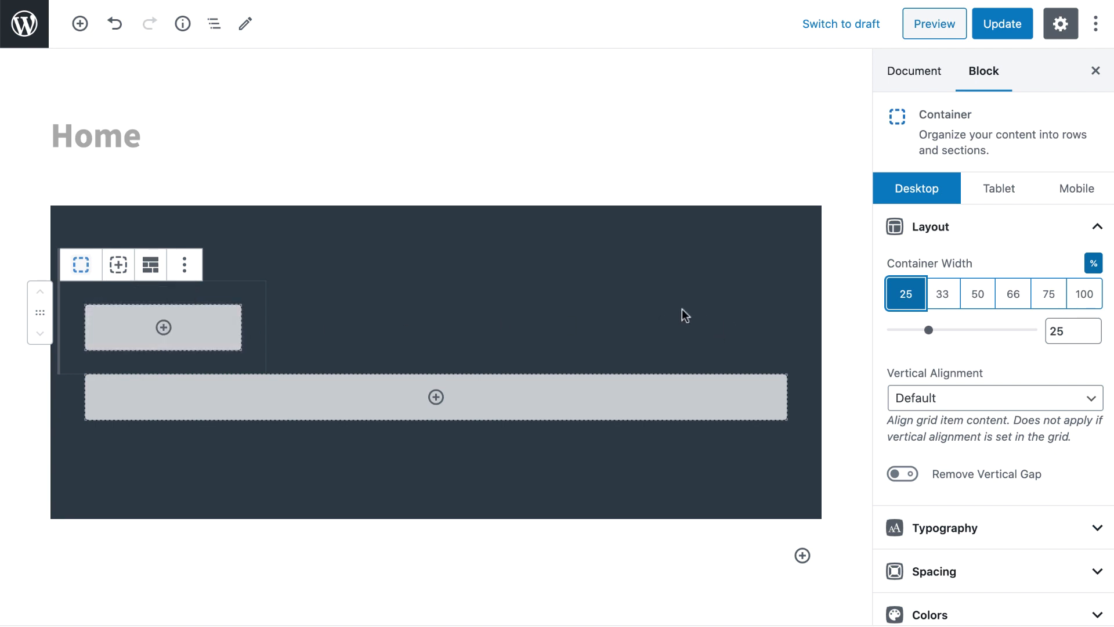
left_click(1000, 25)
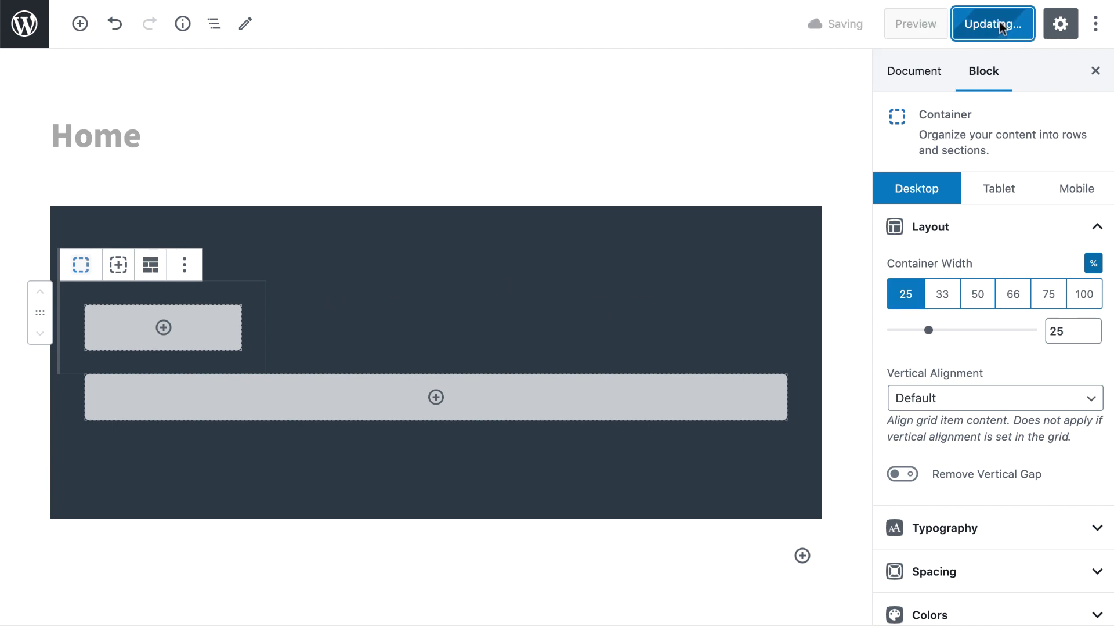
Link the grid container's padding values and set them to 30 px on all sides
left_click(116, 328)
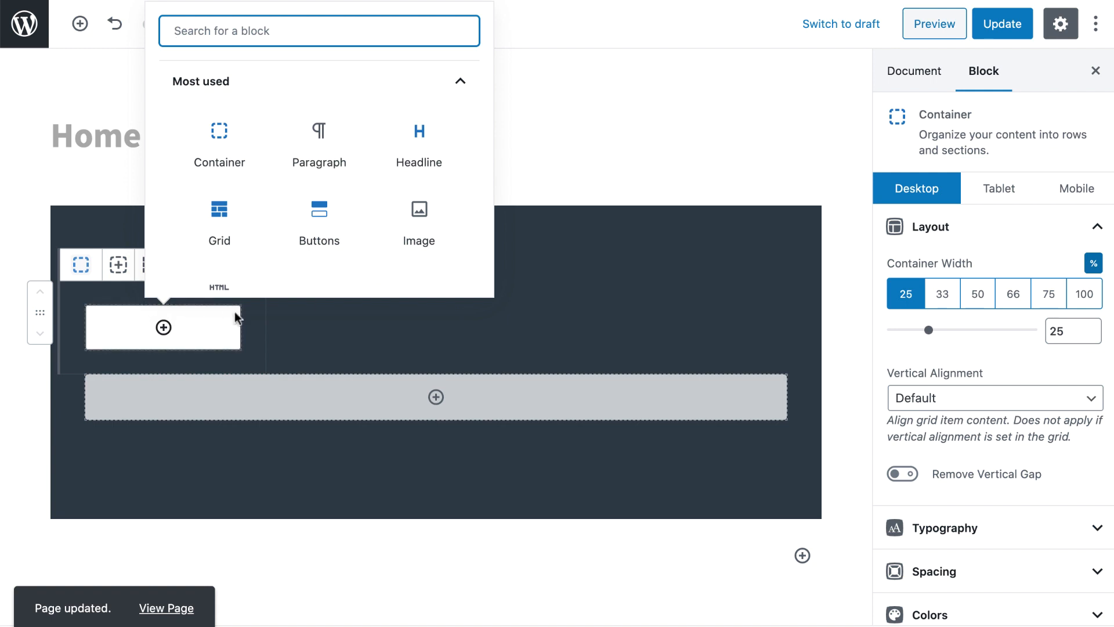
scroll(905, 418, "down", 3)
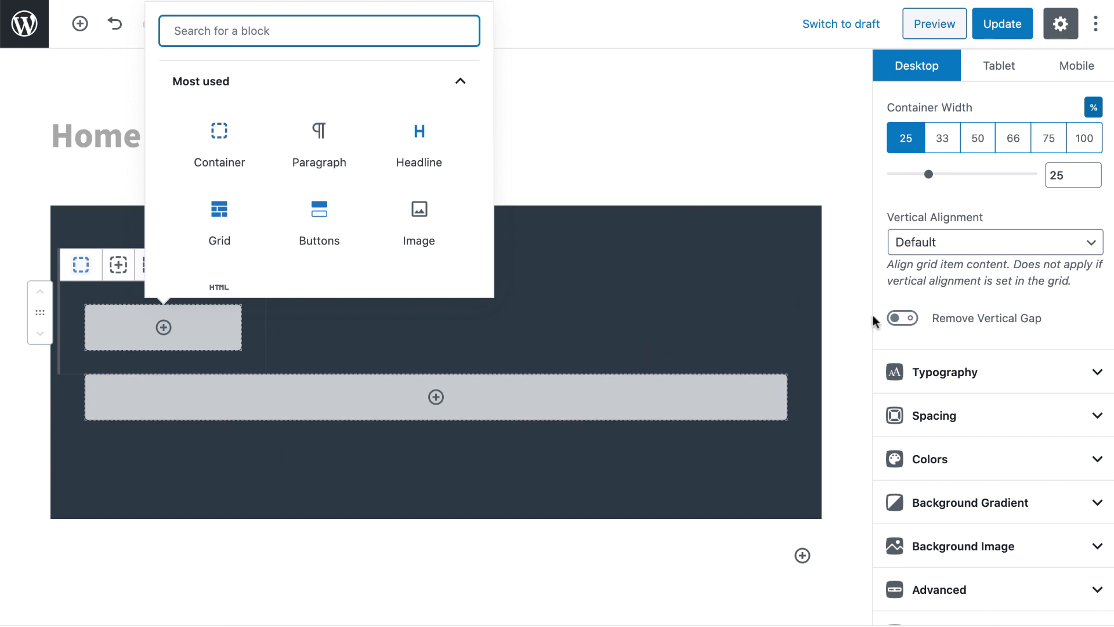
left_click(972, 416)
scroll(971, 377, "down", 3)
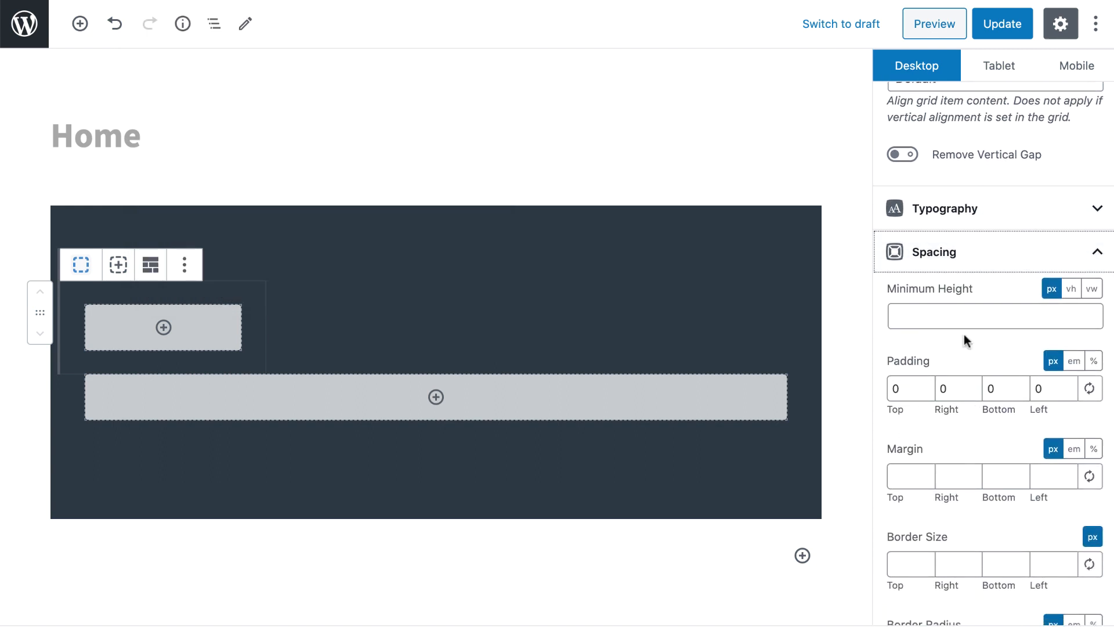
left_click(1091, 389)
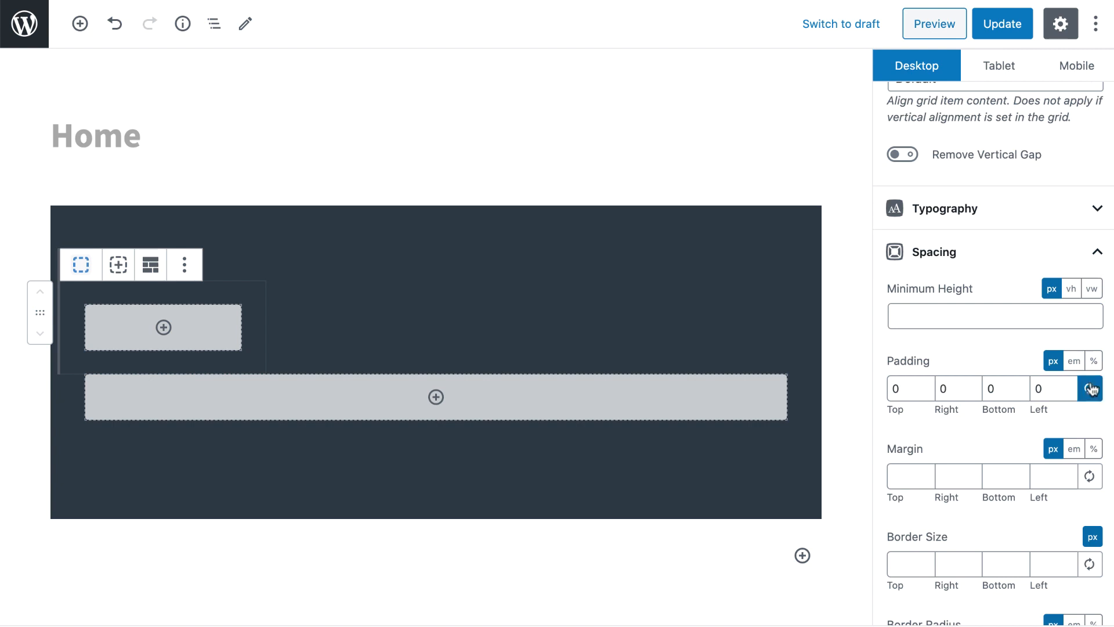
left_click(888, 387)
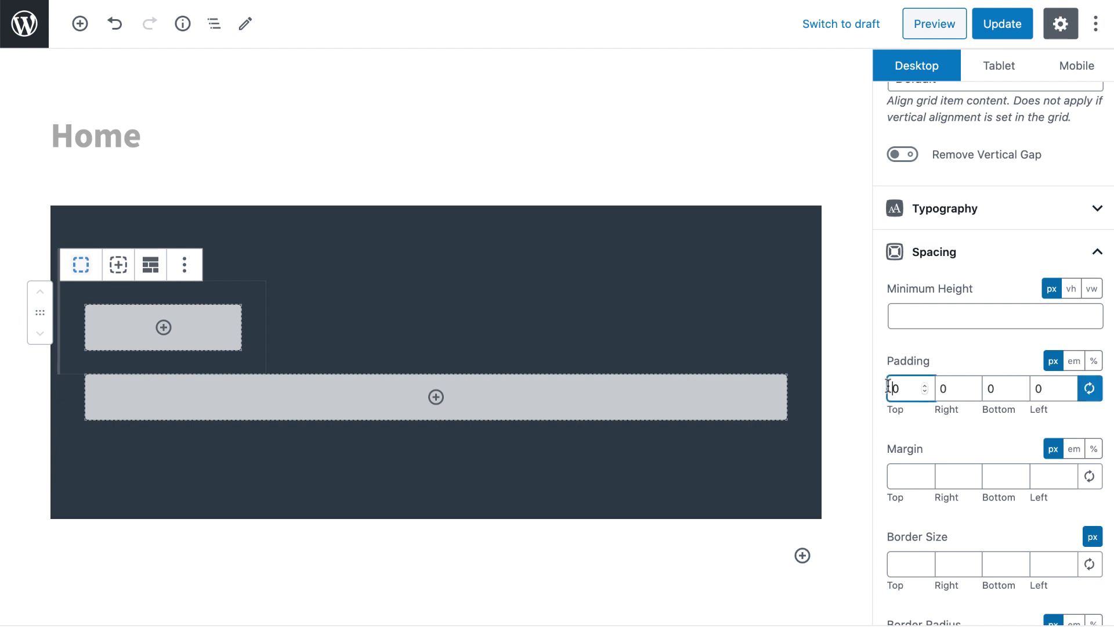
type("3")
scroll(899, 388, "down", 5)
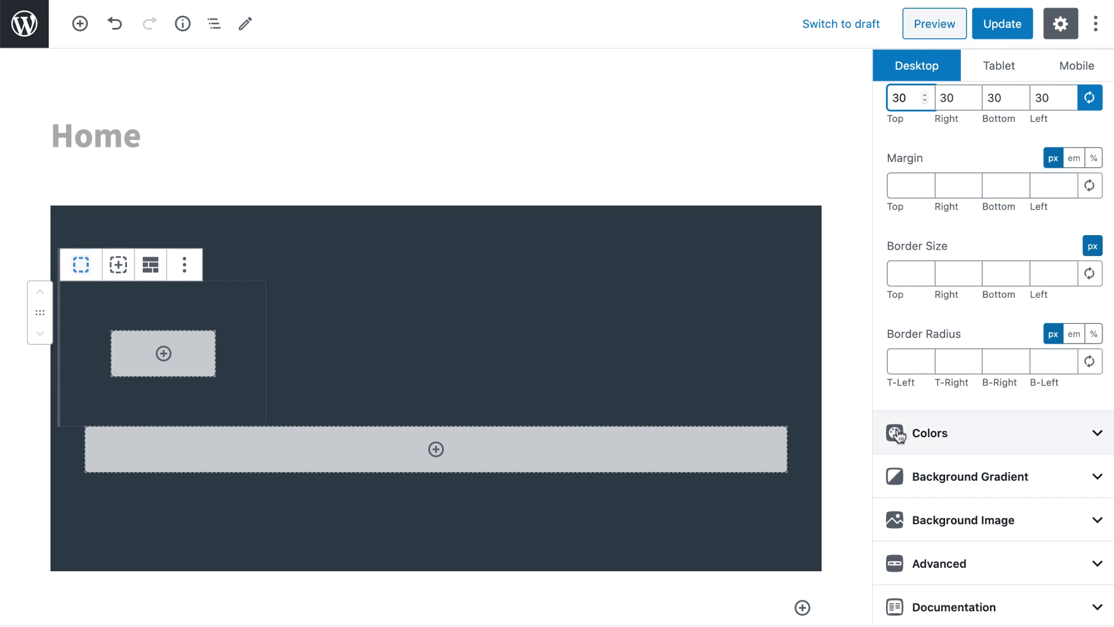
Set the grid container's background colour to #ffffff
left_click(986, 430)
left_click(1093, 242)
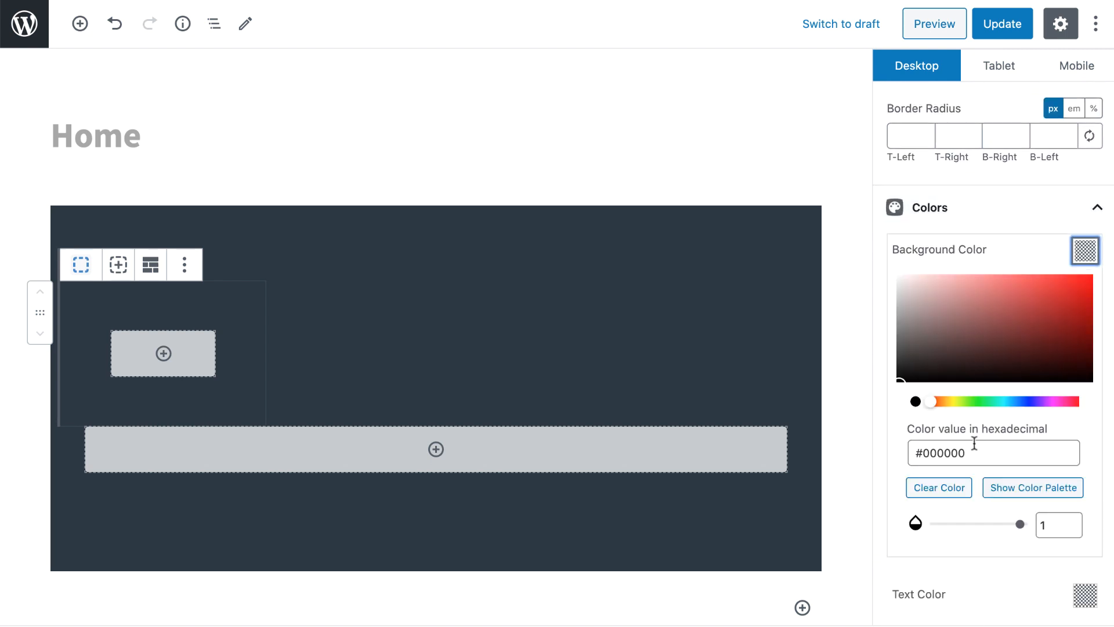
double_click(952, 453)
type("ffffff")
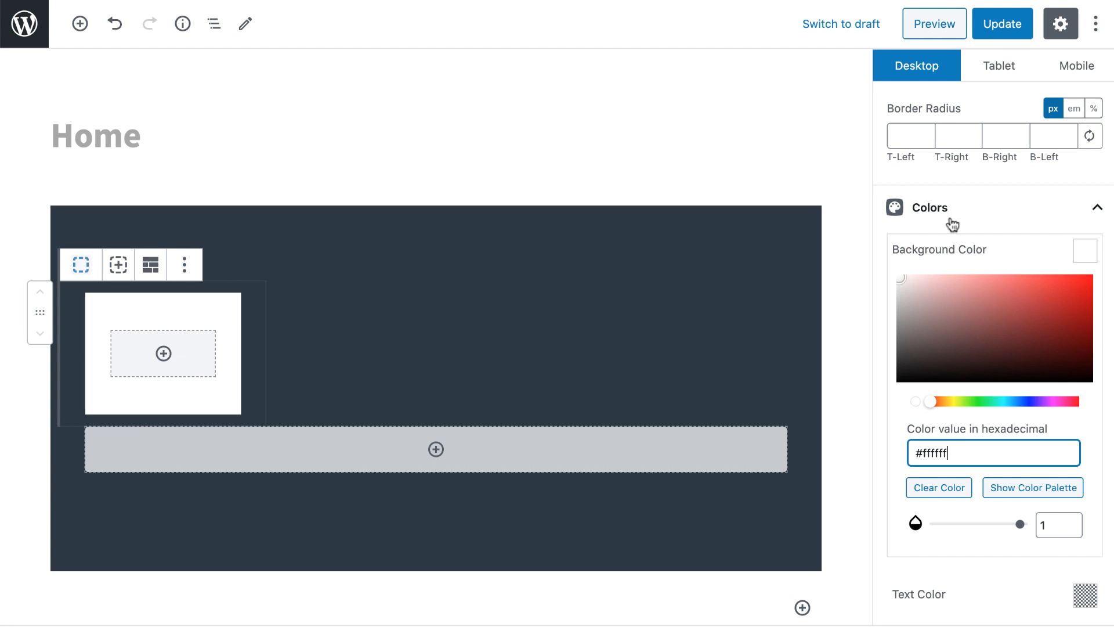
Link the grid container's border radius values and set all four corners to 12 px
scroll(948, 223, "up", 1)
scroll(954, 207, "up", 1)
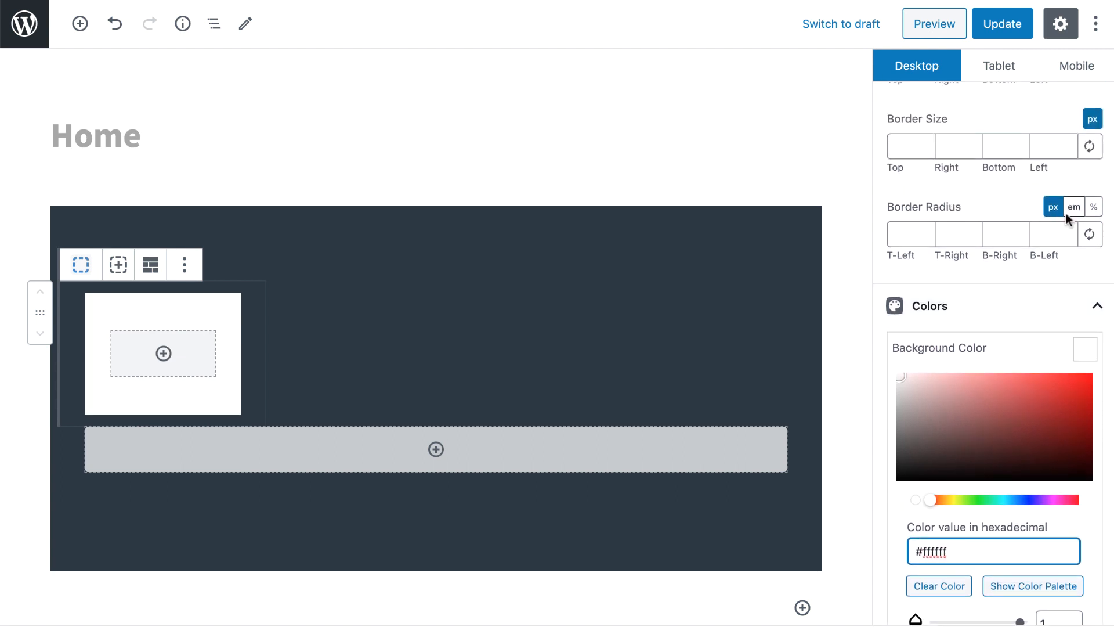
left_click(1089, 235)
left_click(894, 234)
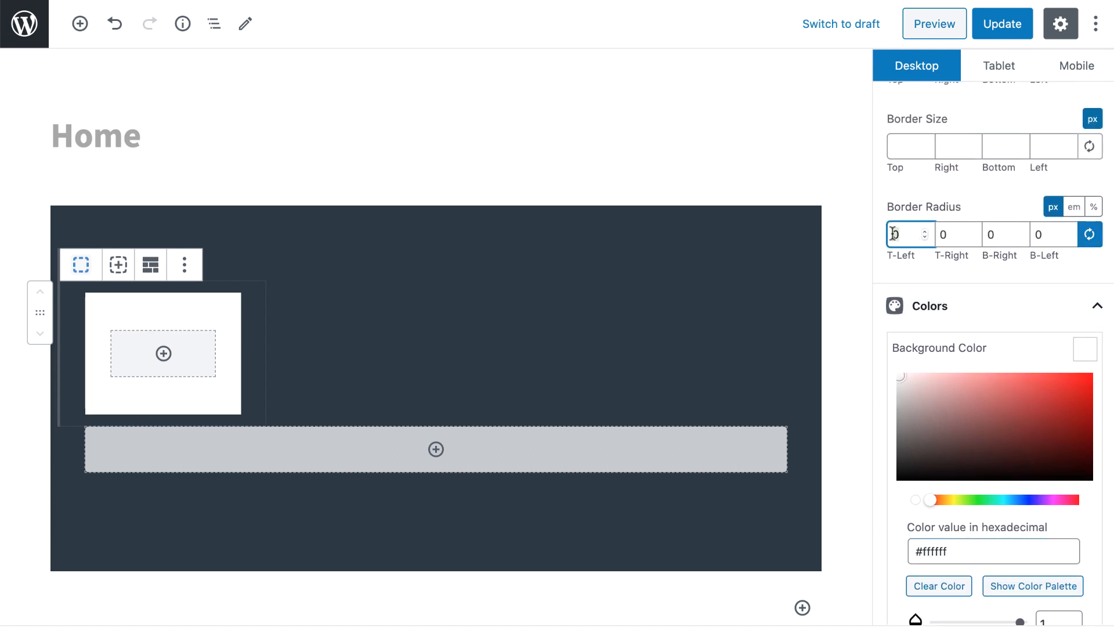
type("12")
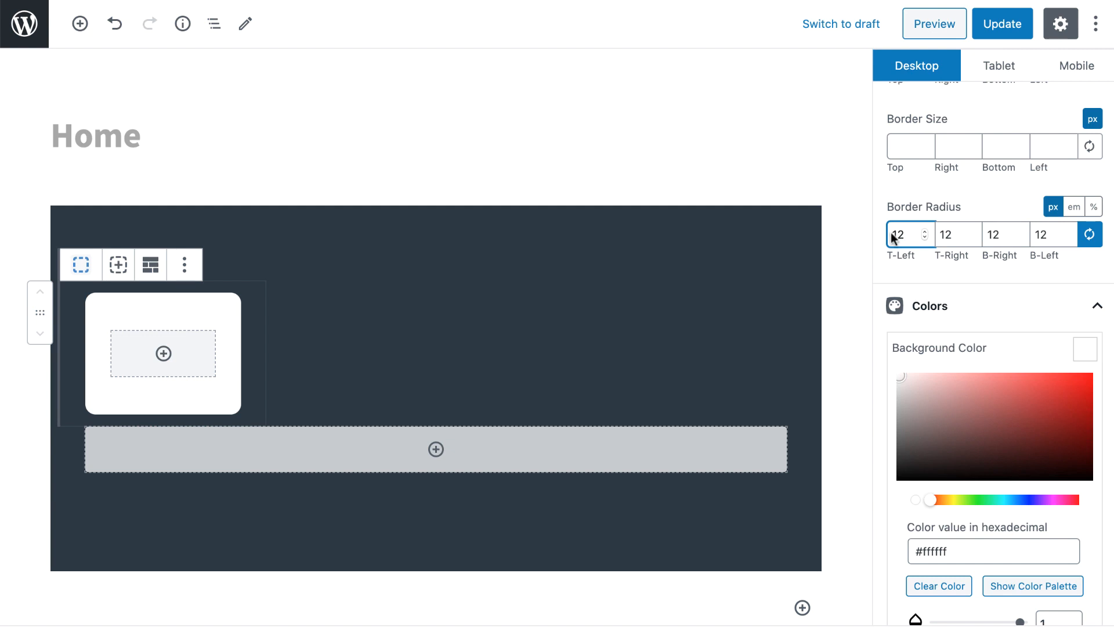
Insert a Headline block in the white container with the text "Headline"
left_click(164, 355)
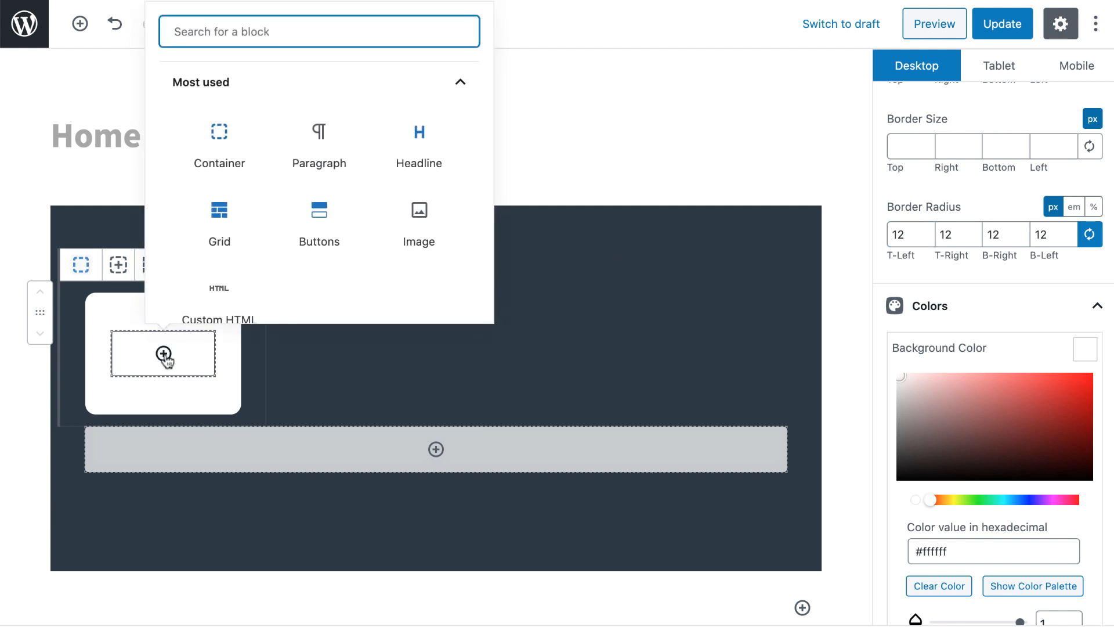
left_click(421, 167)
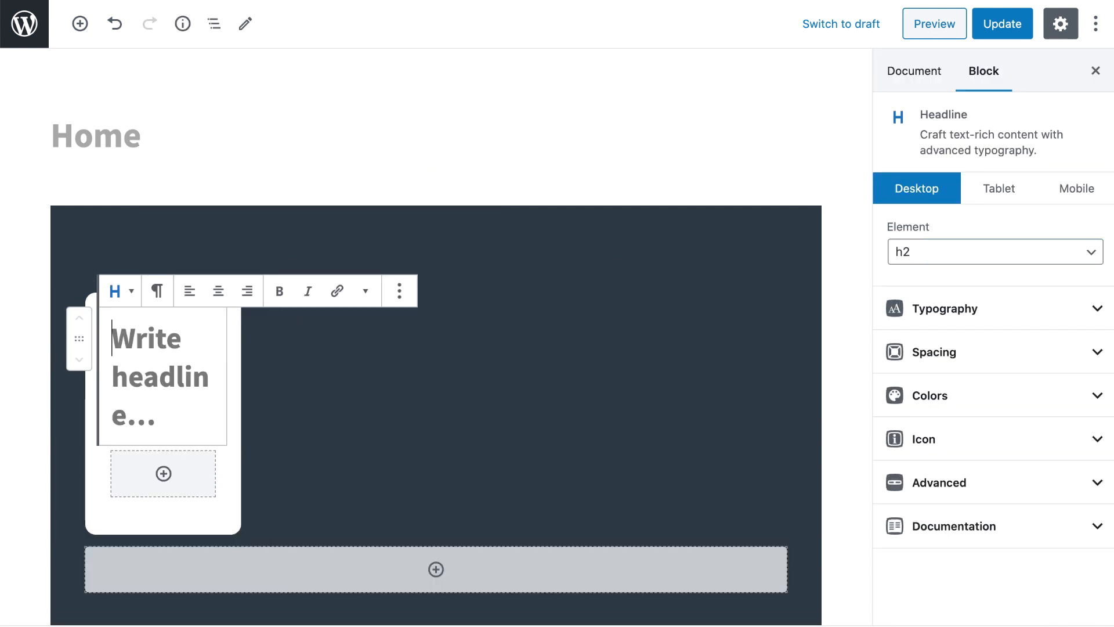
type("Headline")
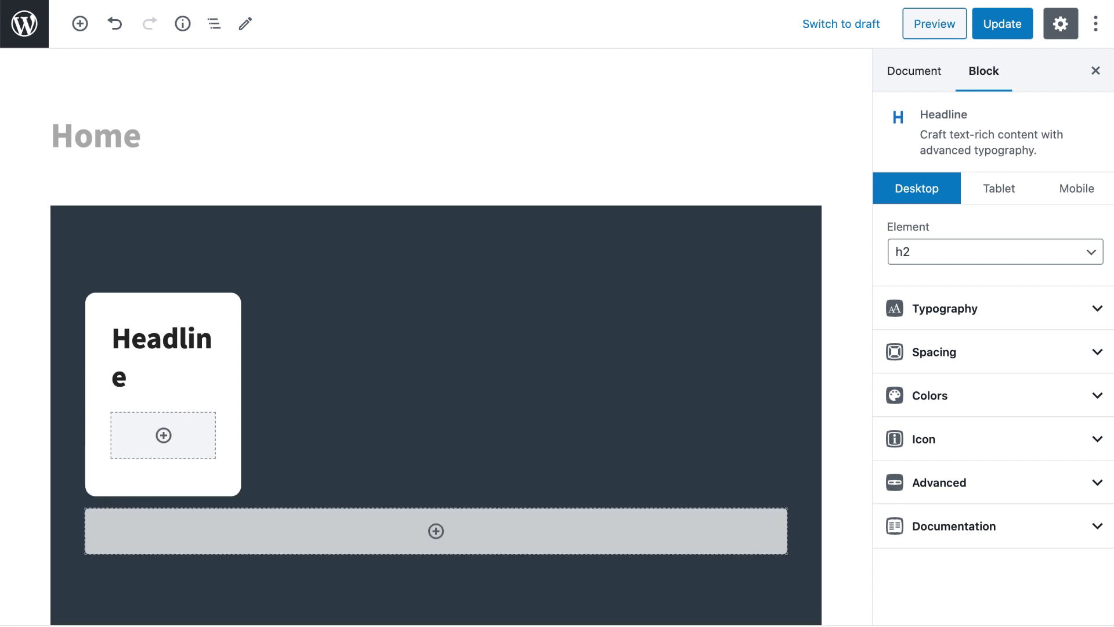
left_click(152, 333)
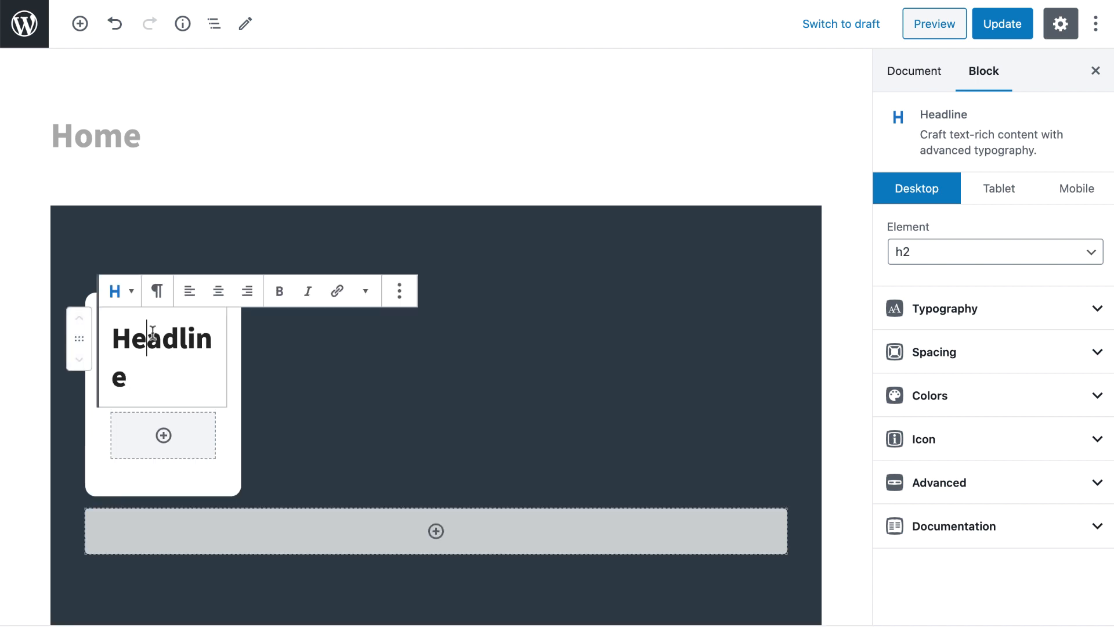
Set the Headline's element to h4 and insert a Paragraph block below it with the pasted "Donec ultricies tortor" placeholder text
left_click(942, 251)
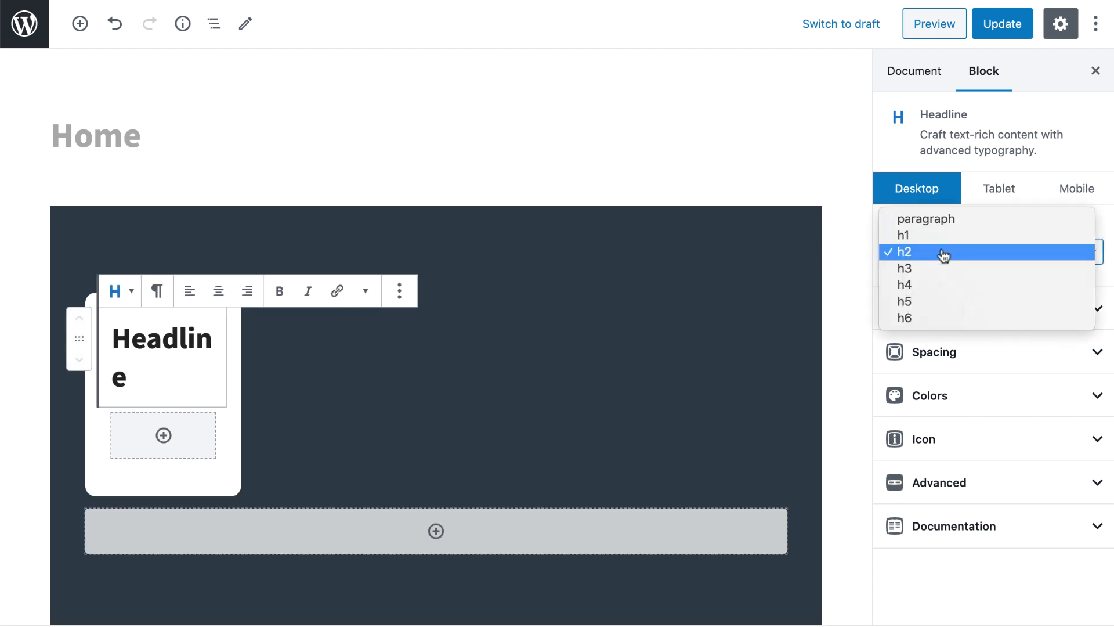
left_click(929, 285)
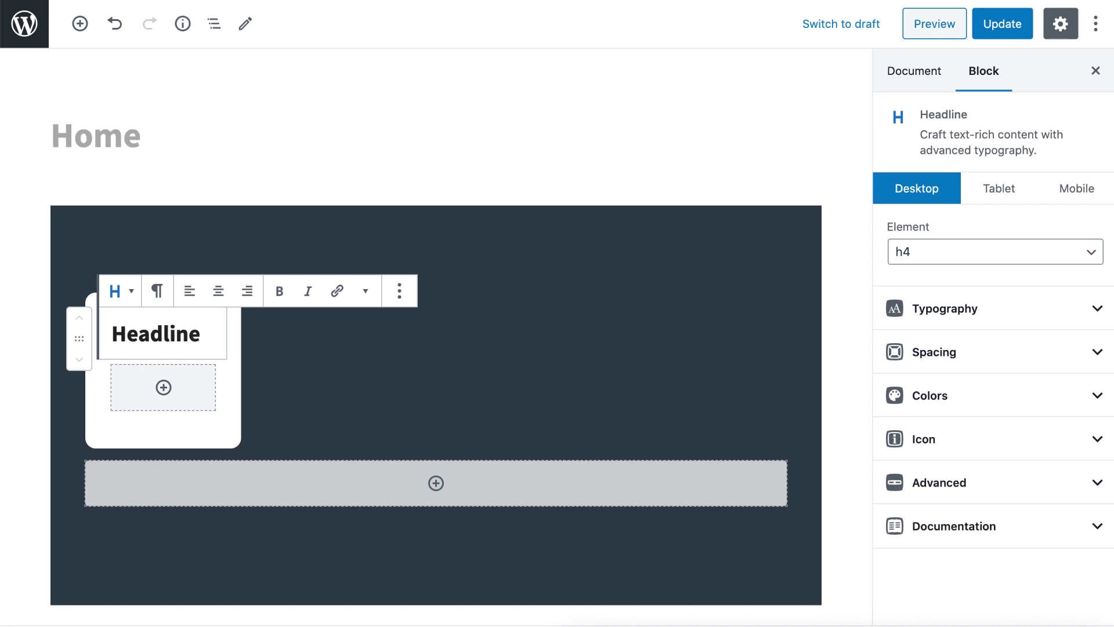
left_click(163, 387)
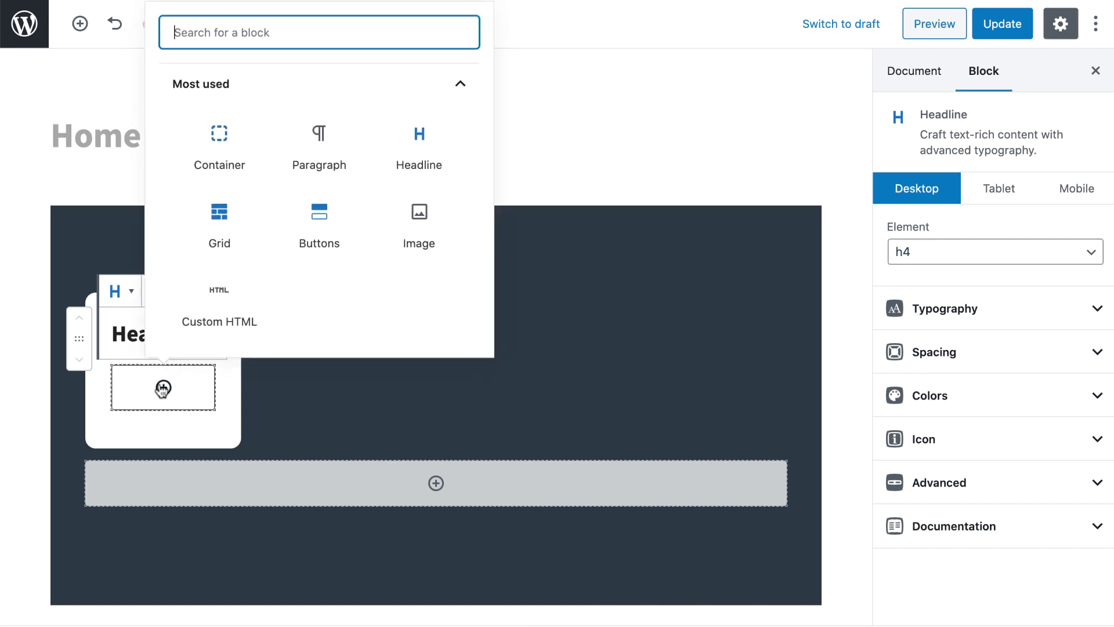
left_click(320, 140)
key("super+v")
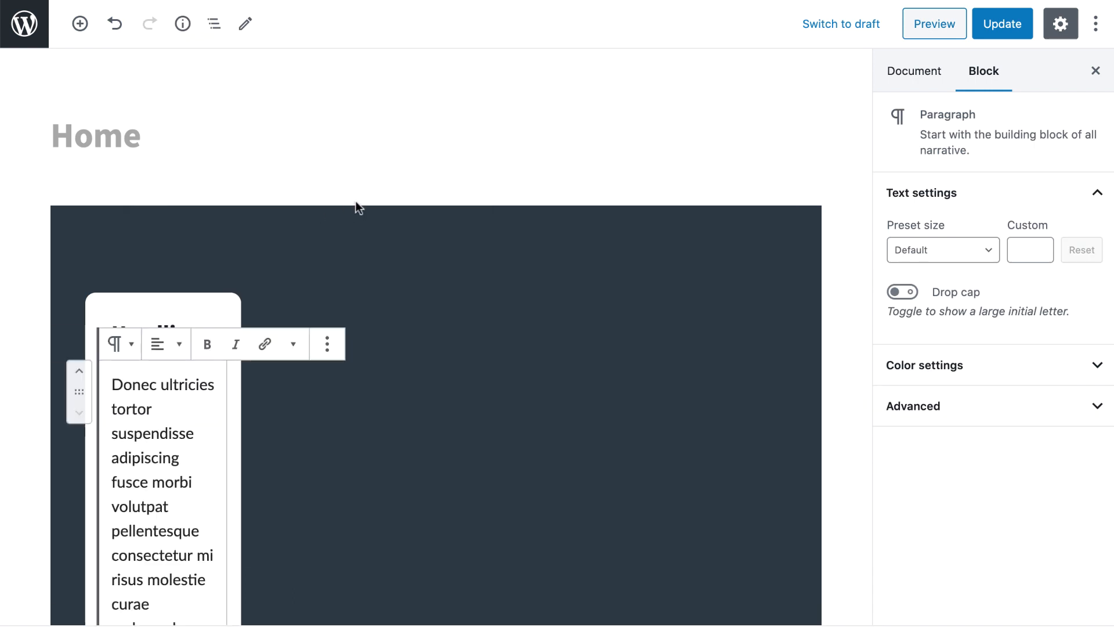
Insert the reusable block named Button below the paragraph in the white container
scroll(351, 233, "down", 6)
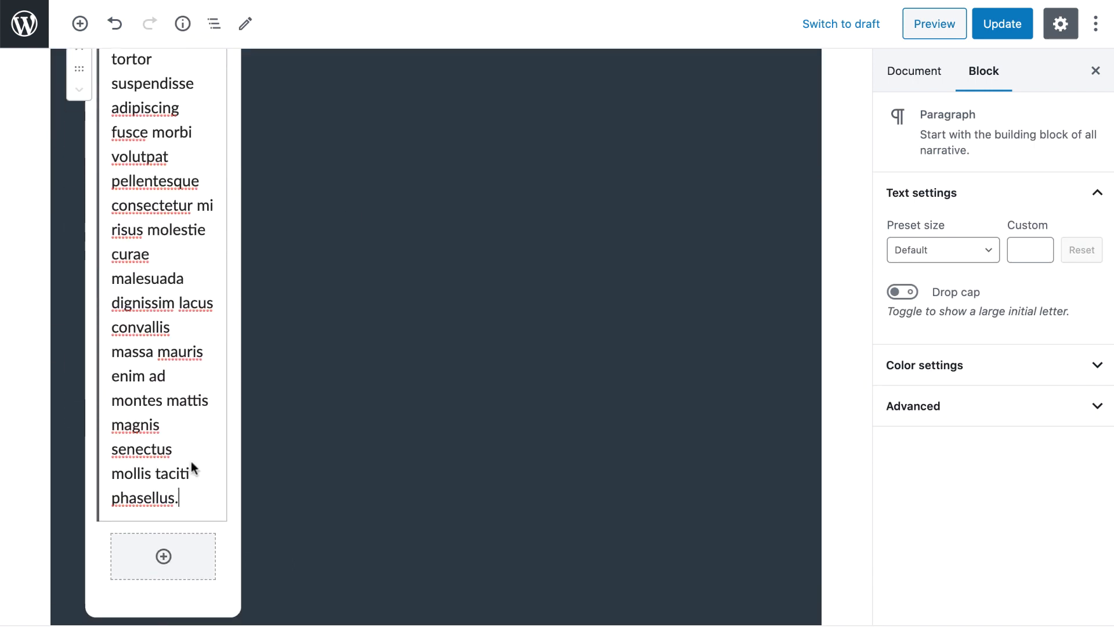
left_click(164, 559)
scroll(312, 436, "down", 3)
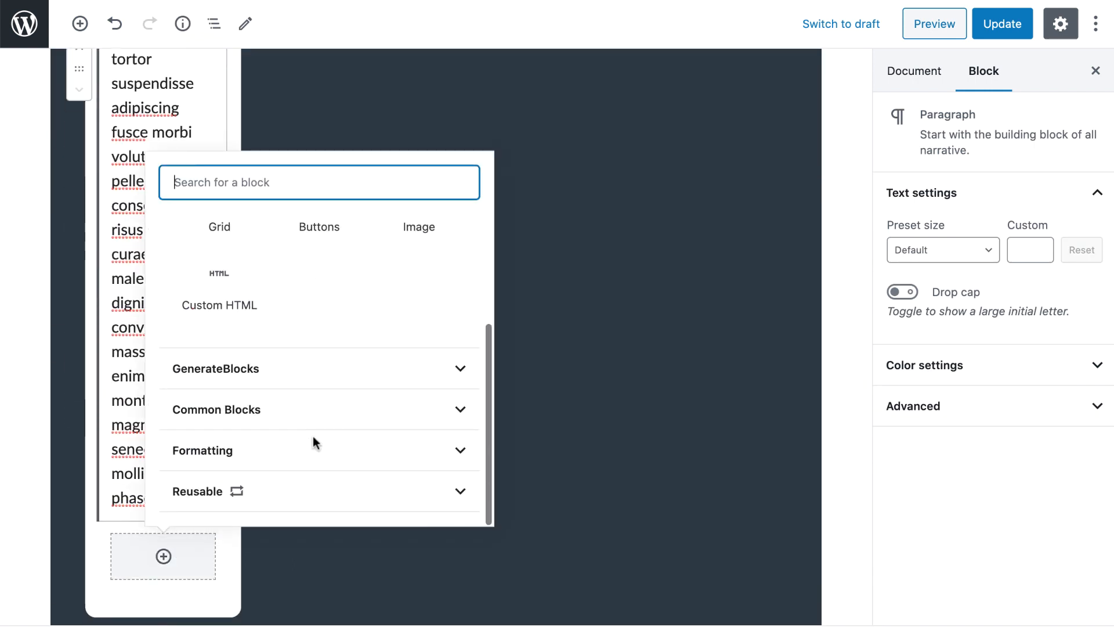
left_click(340, 487)
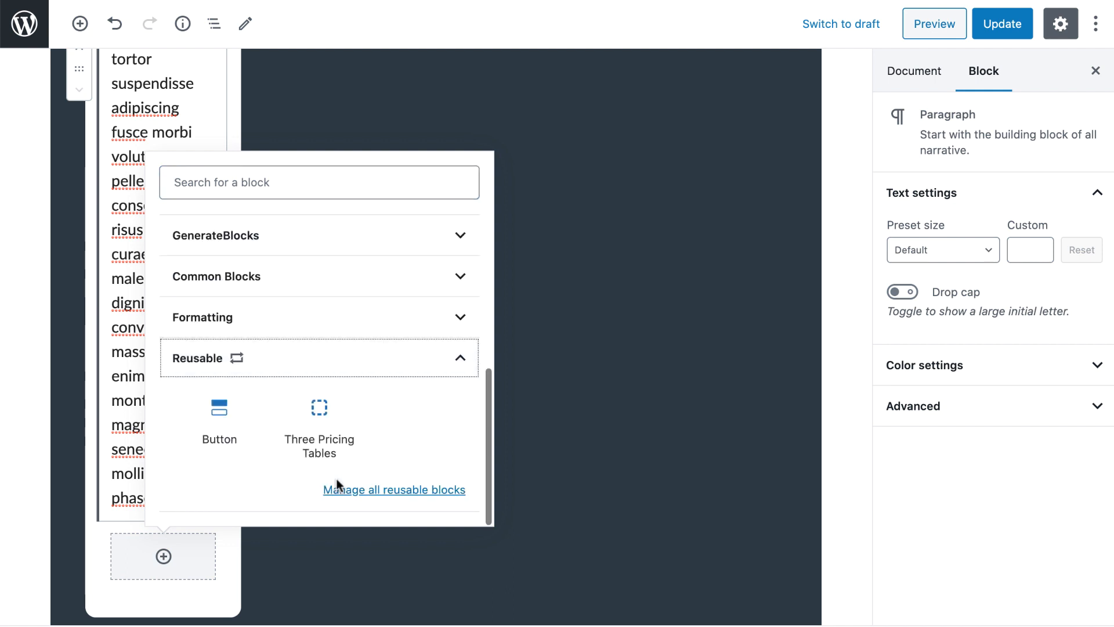
left_click(213, 430)
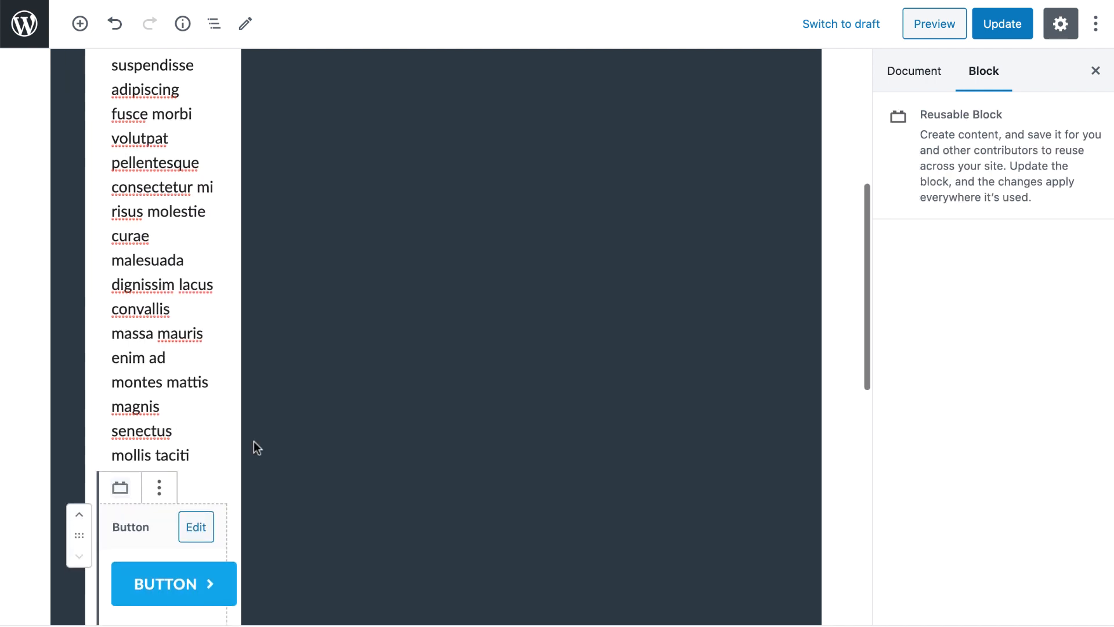
scroll(253, 441, "down", 3)
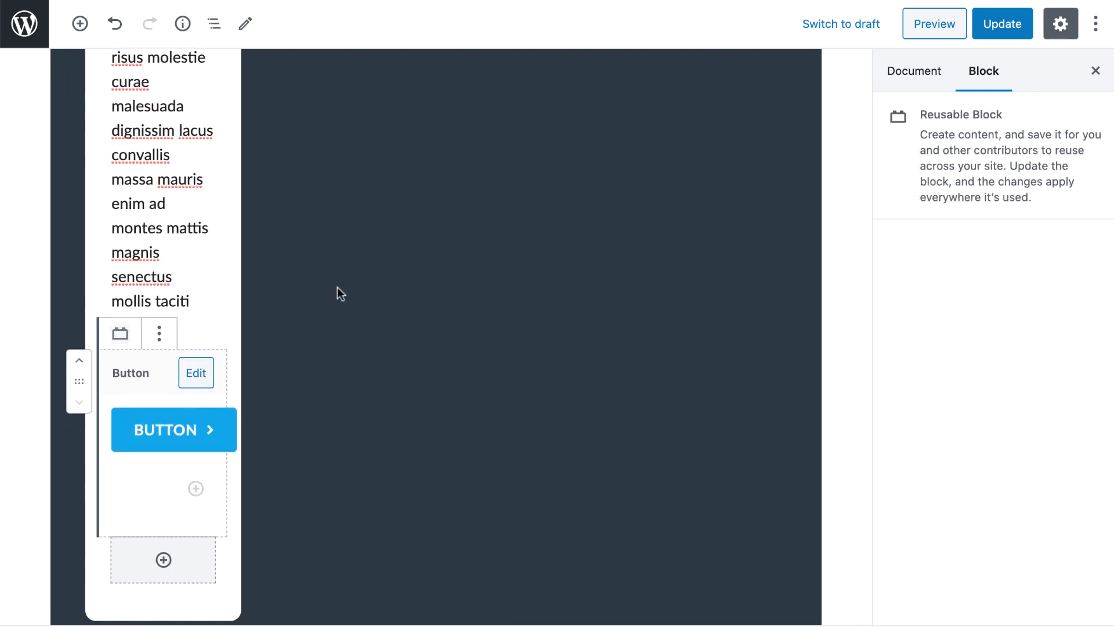
Convert the reusable Button block into a regular block
left_click(1097, 32)
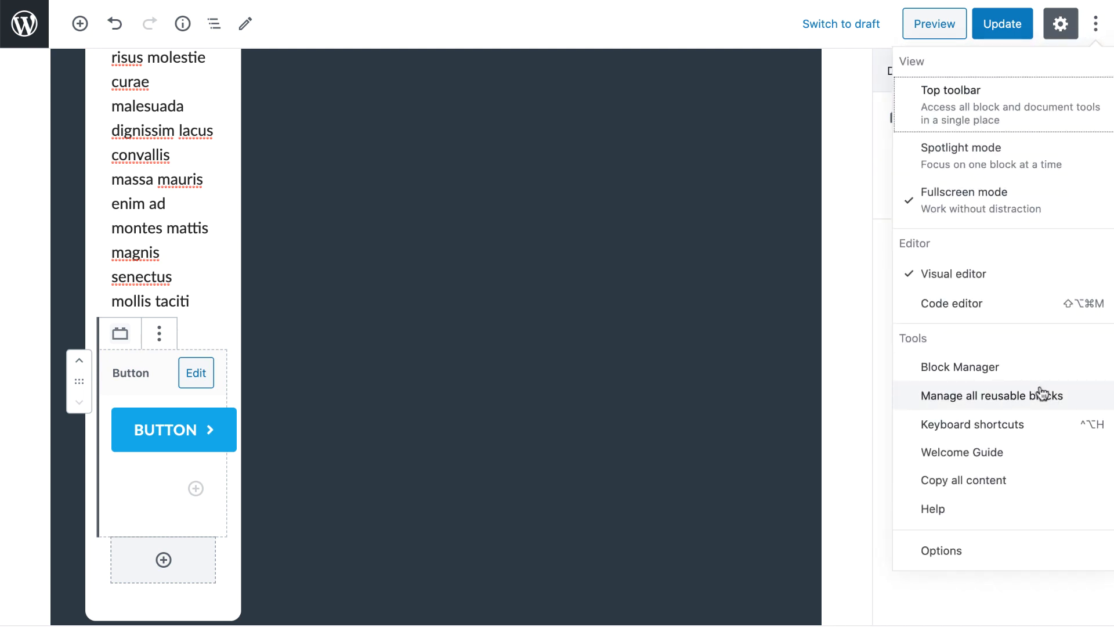
left_click(127, 466)
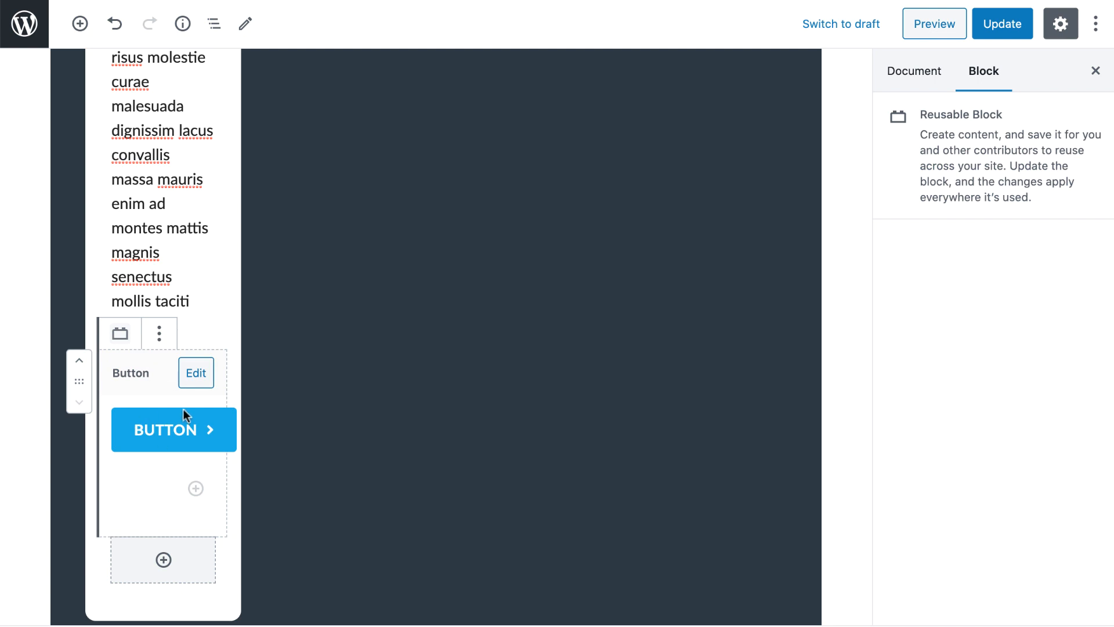
left_click(162, 331)
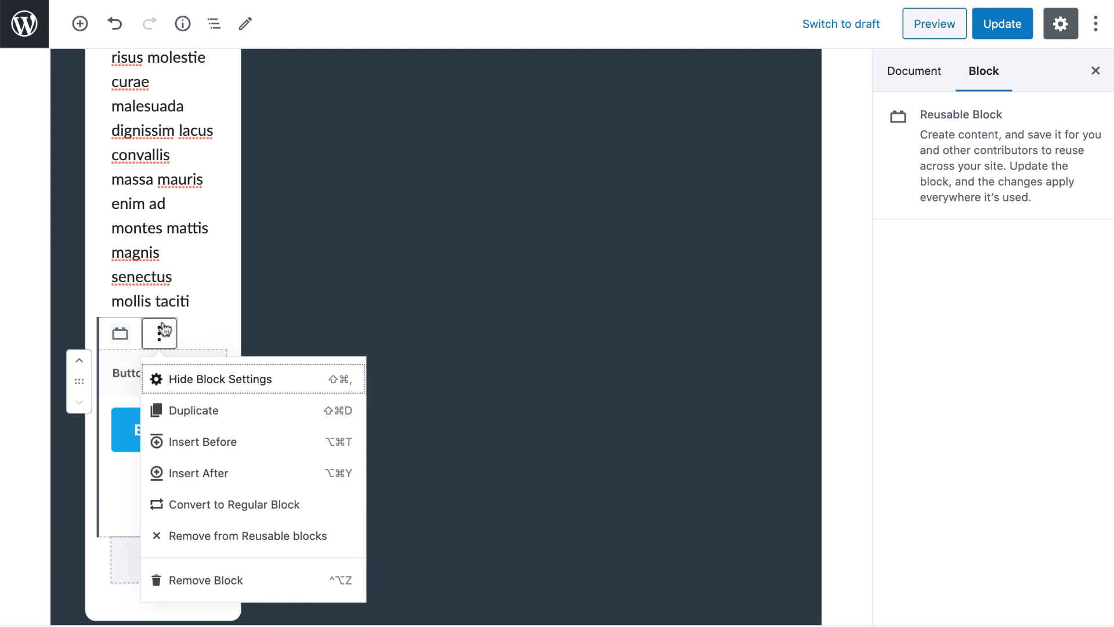
left_click(195, 505)
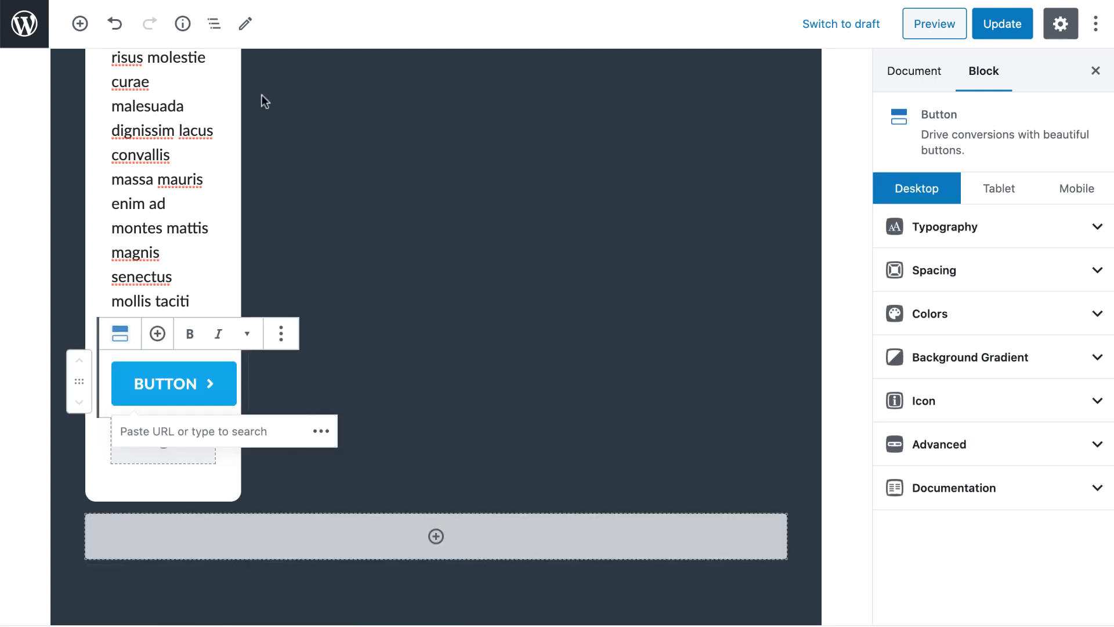
Examine the block hierarchy, selecting the individual Button and its parent Buttons wrapper to compare their settings
left_click(215, 25)
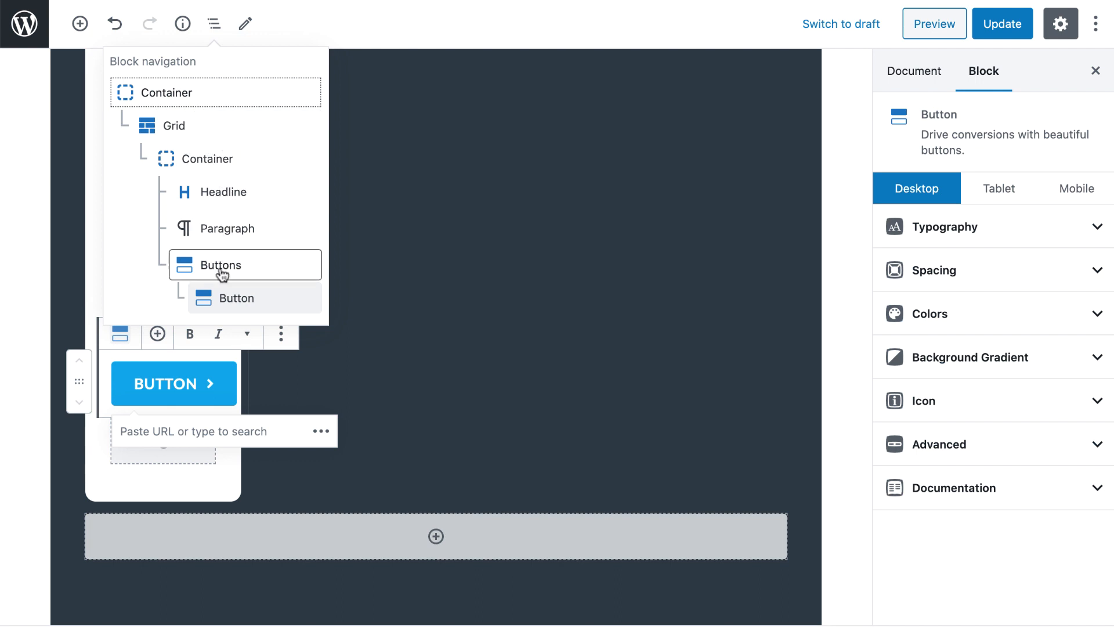
left_click(252, 296)
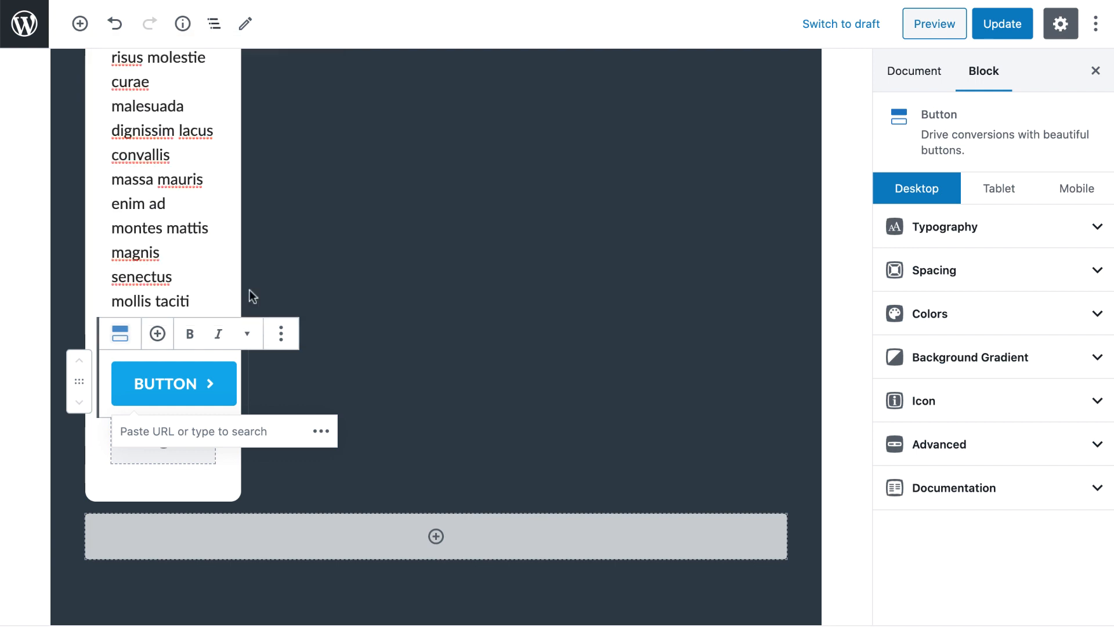
left_click(216, 23)
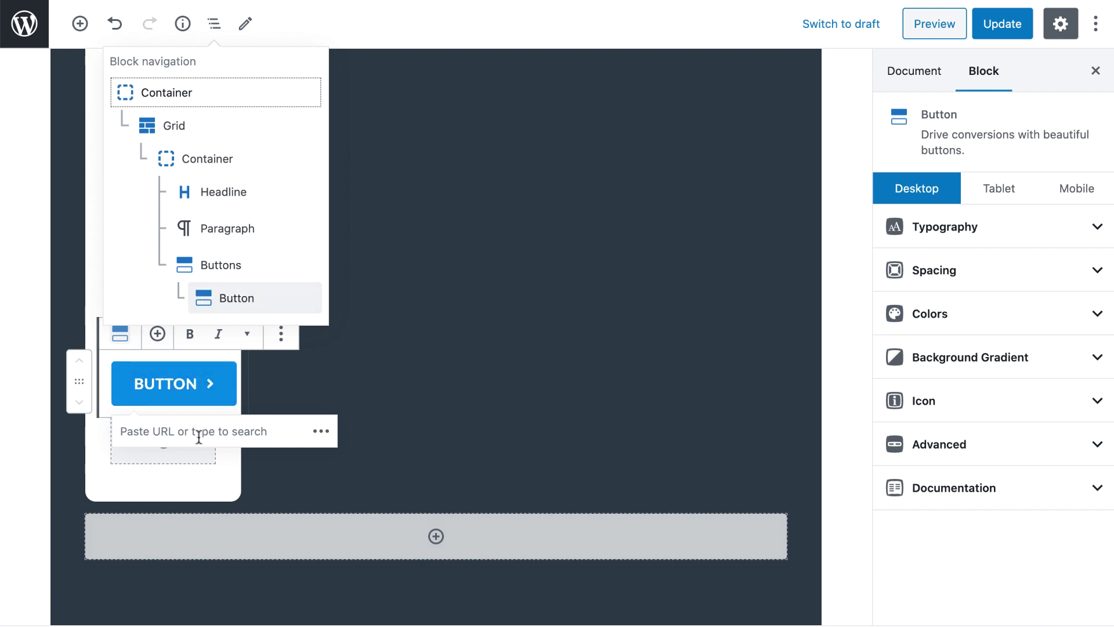
left_click(216, 265)
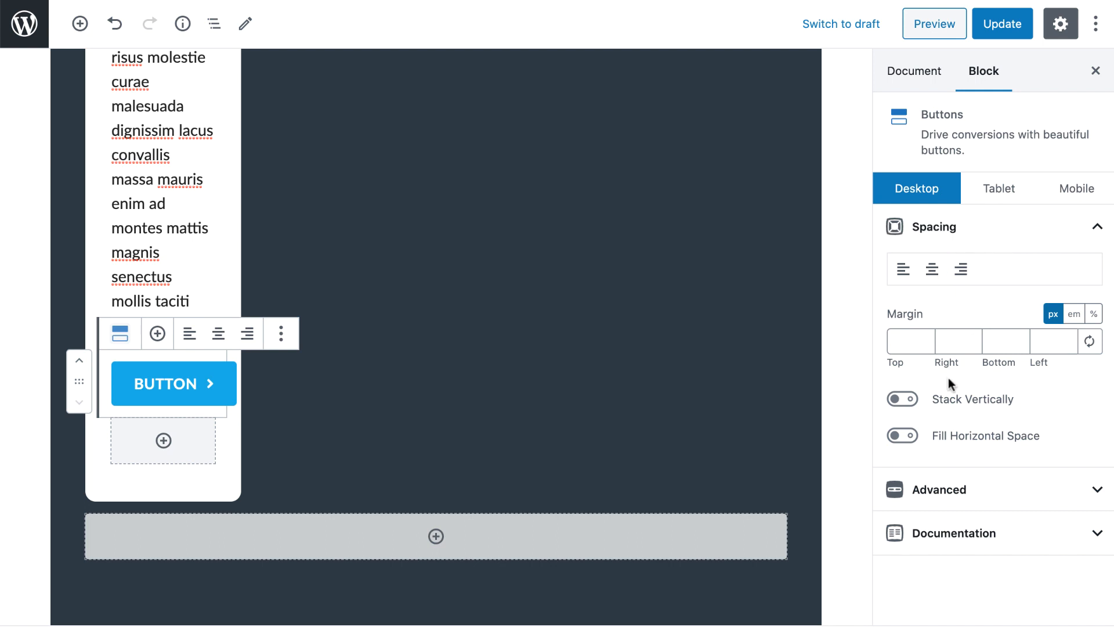
Set the white grid container's width to 50%
left_click(78, 147)
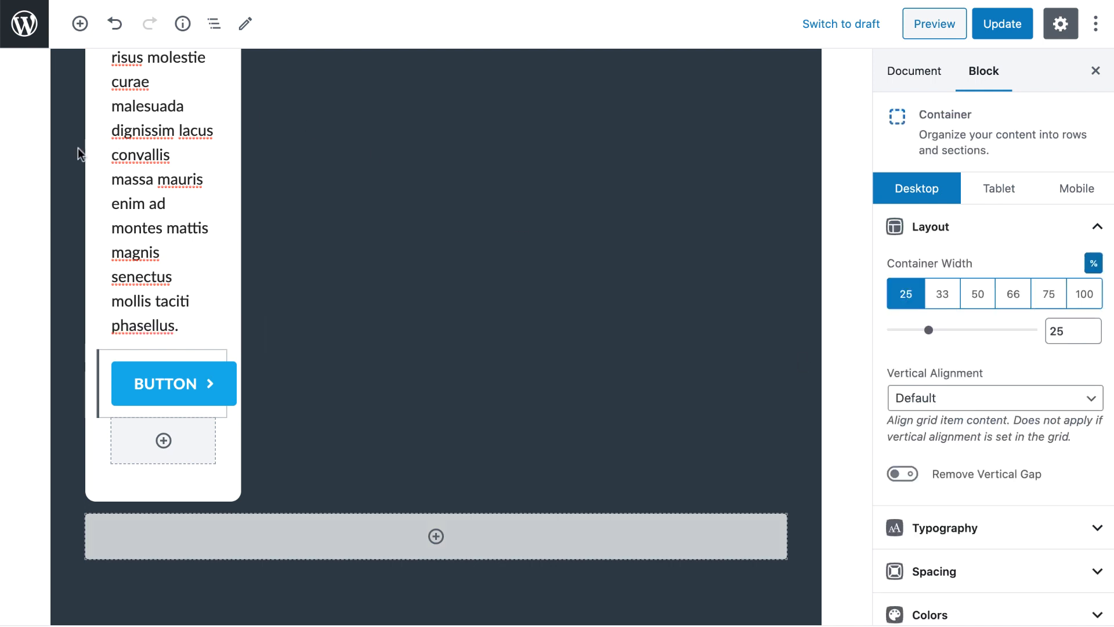
left_click(979, 293)
scroll(505, 194, "up", 5)
scroll(506, 193, "up", 2)
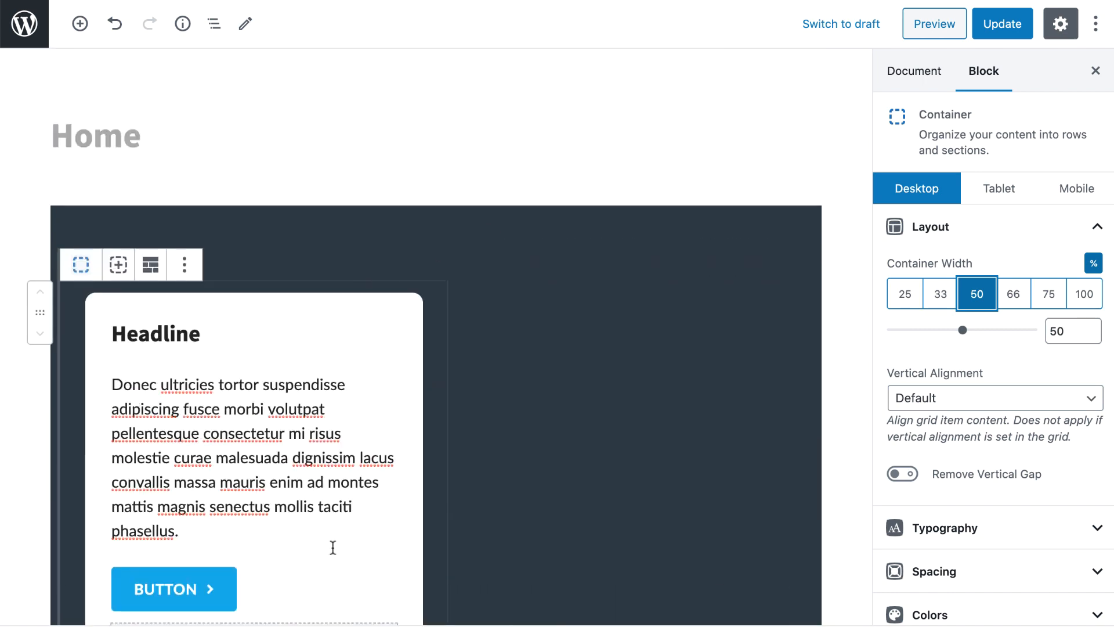
Try centre alignment and Fill Horizontal Space on the Buttons wrapper, reverting each option
scroll(329, 543, "down", 2)
left_click(172, 500)
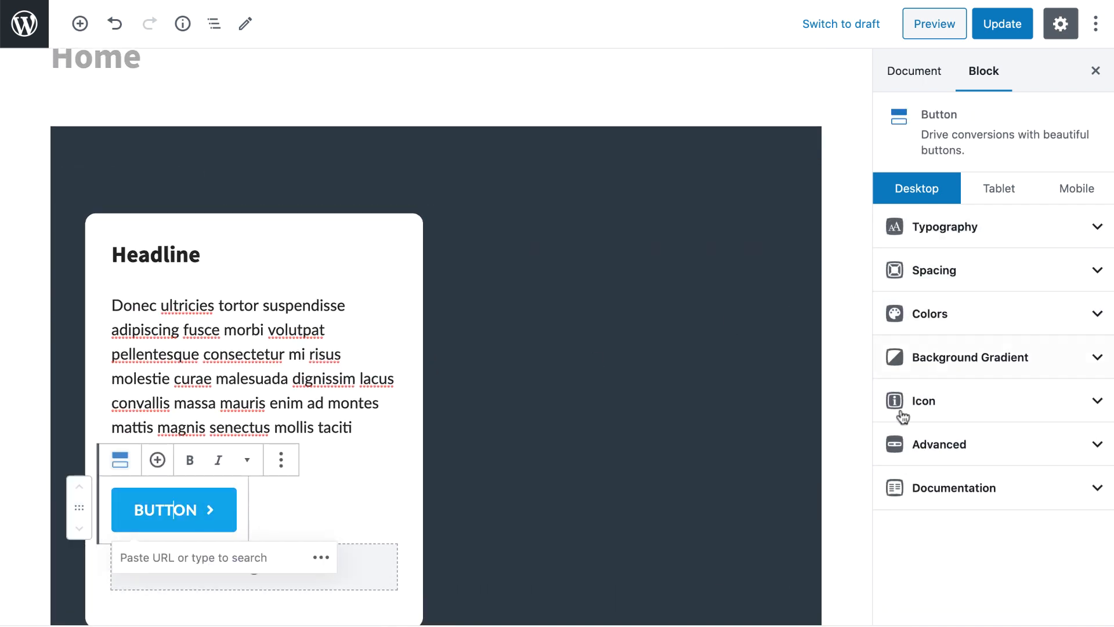
left_click(266, 502)
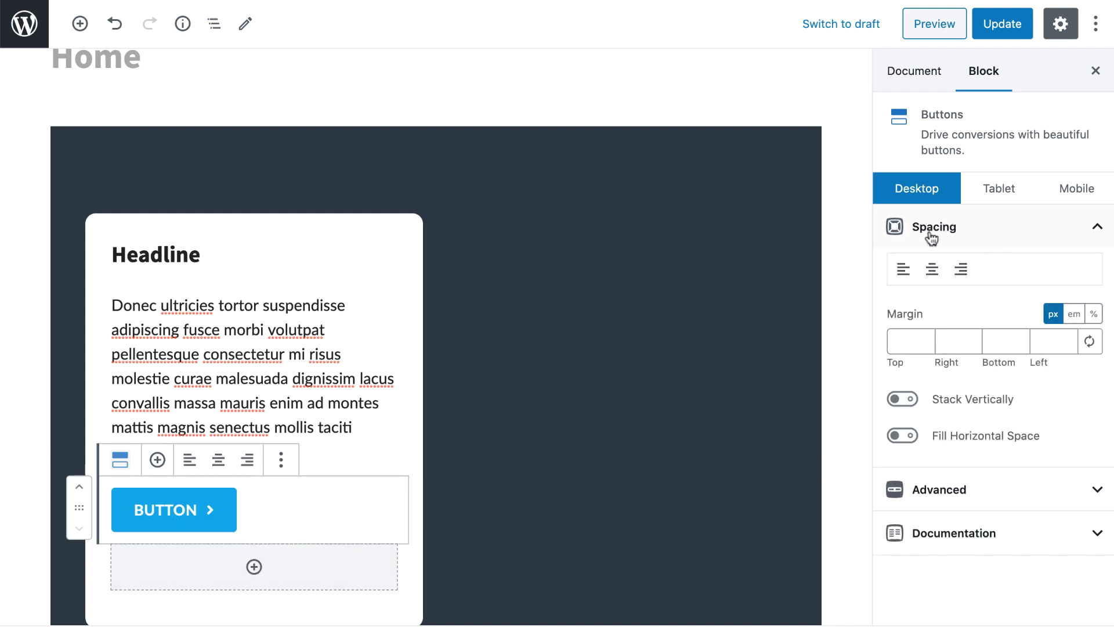
left_click(932, 270)
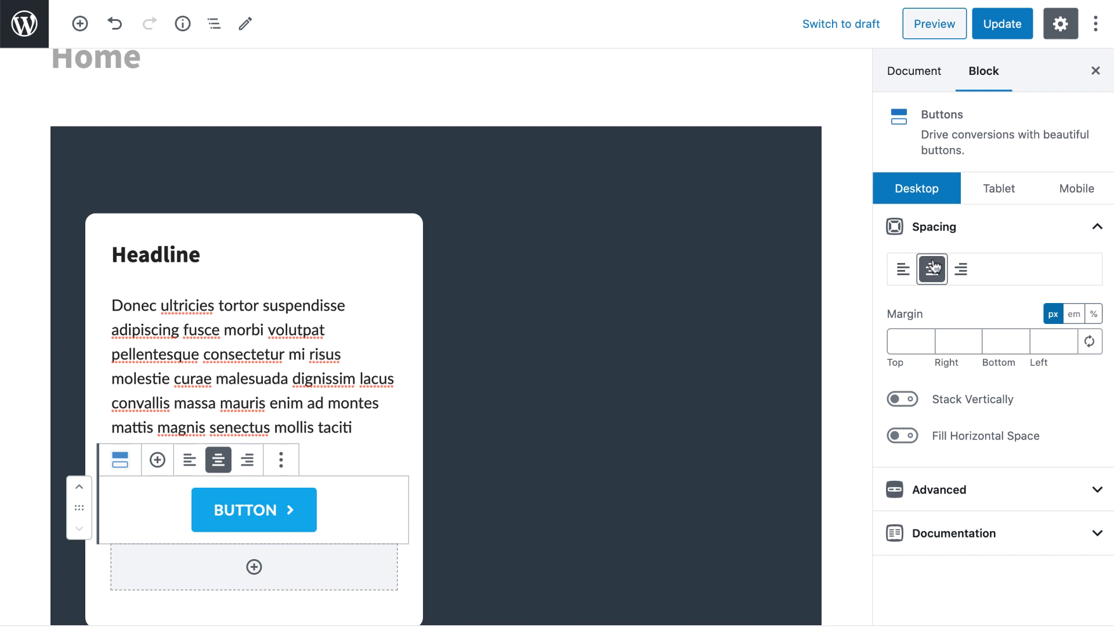
left_click(905, 270)
left_click(957, 437)
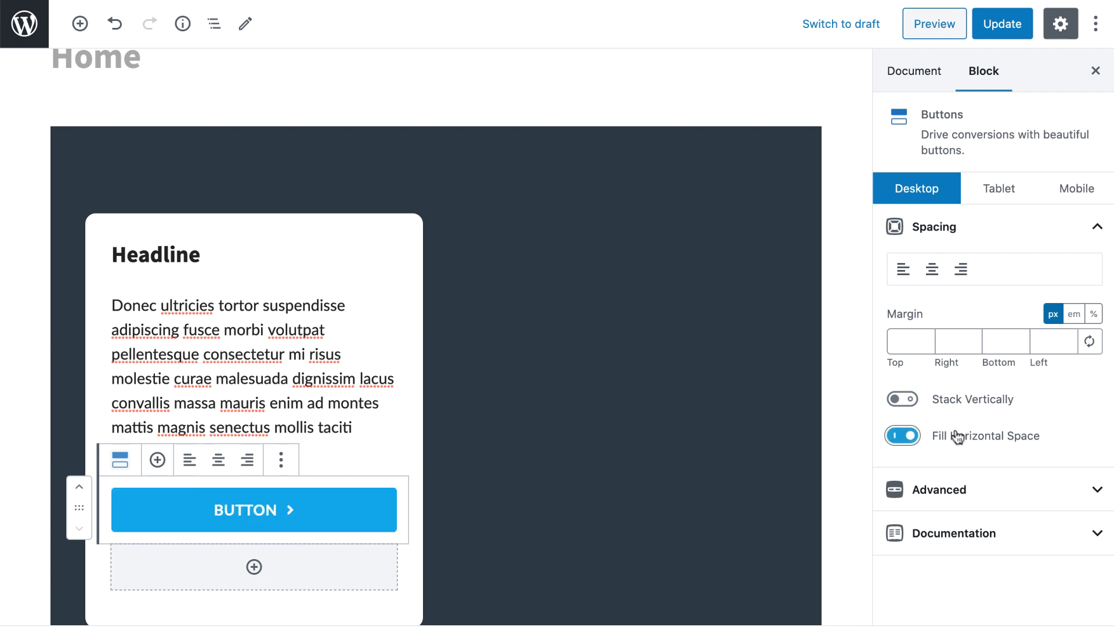
left_click(957, 436)
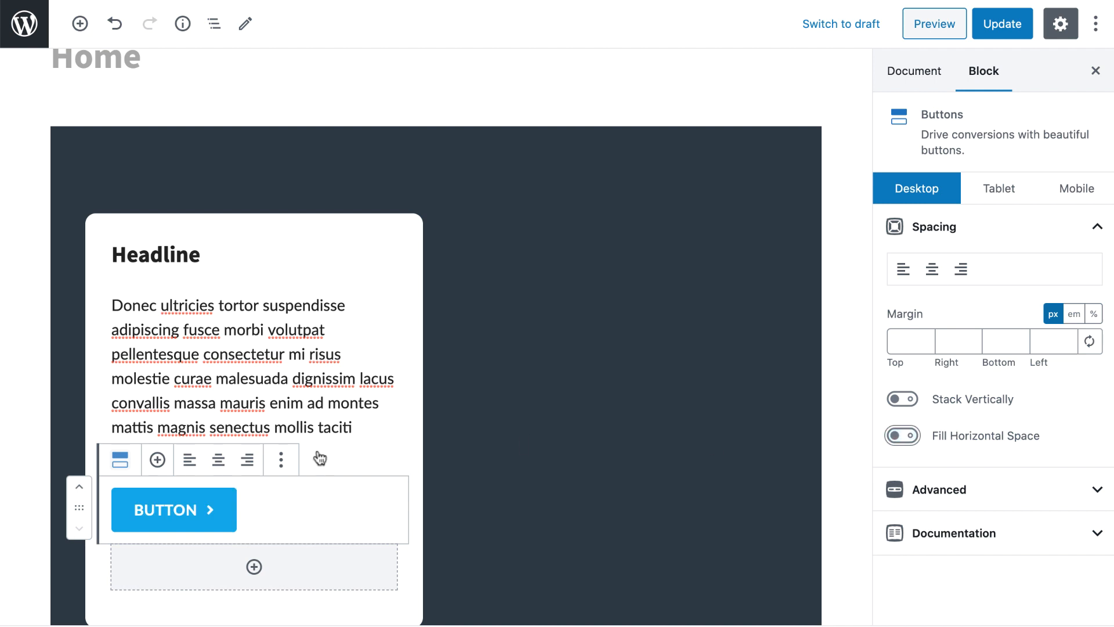
Add a second button to the Buttons wrapper and turn on Stack Vertically
left_click(158, 460)
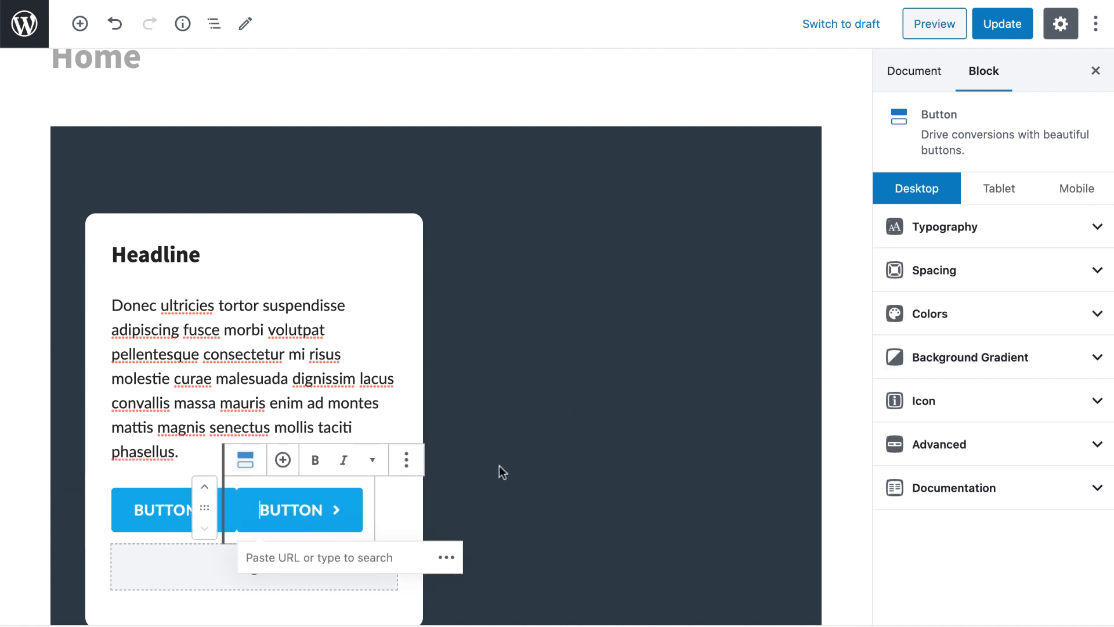
left_click(398, 511)
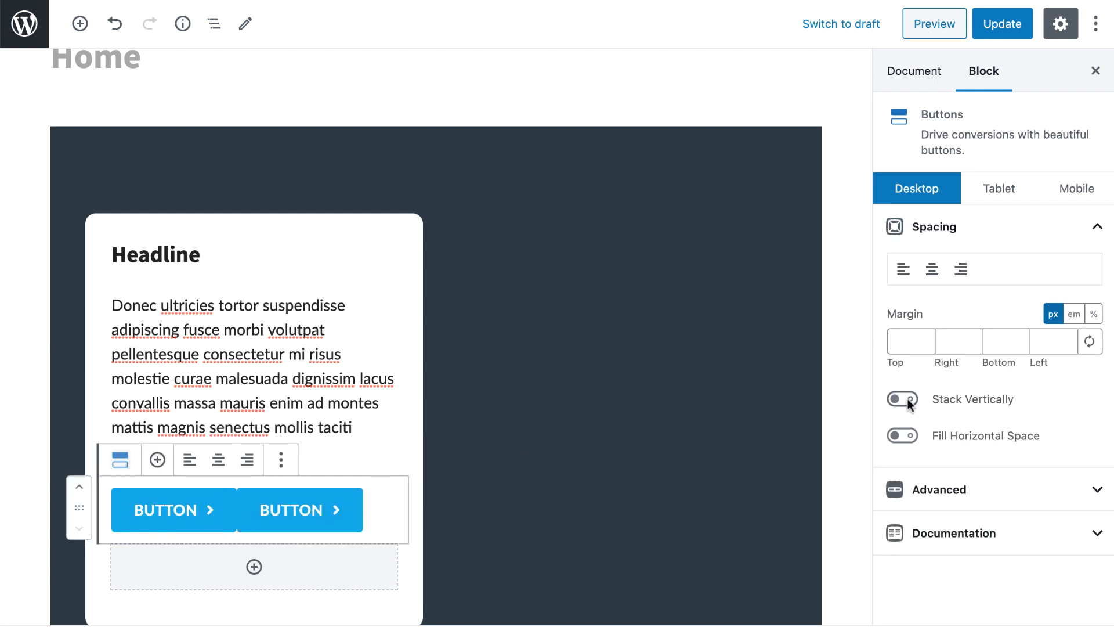
left_click(961, 405)
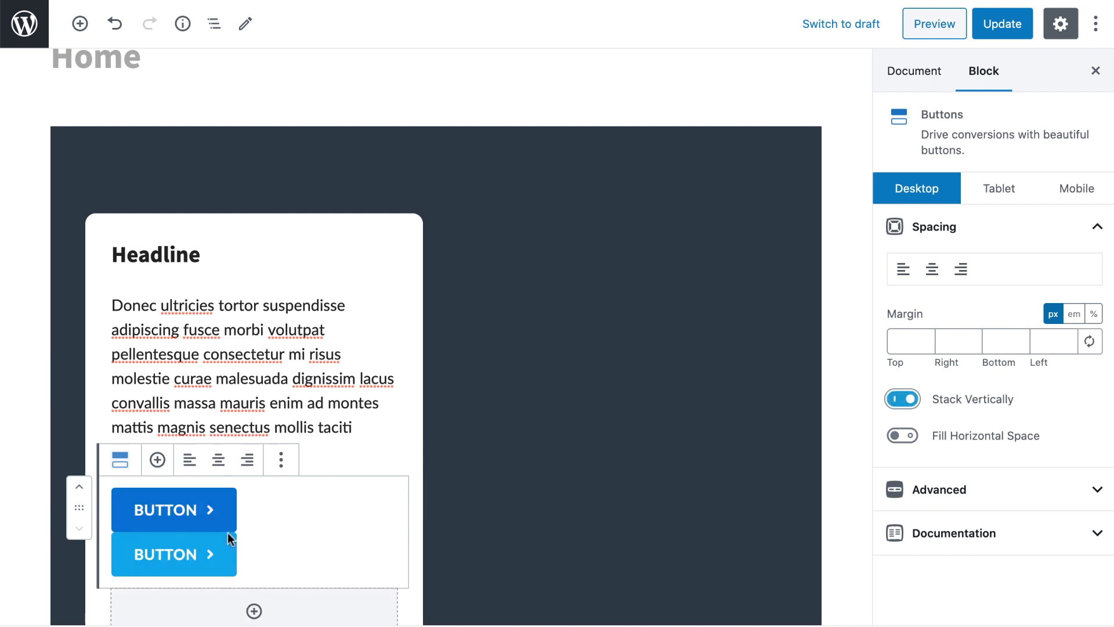
Remove the second, lower button from the Buttons wrapper
left_click(184, 552)
left_click(281, 509)
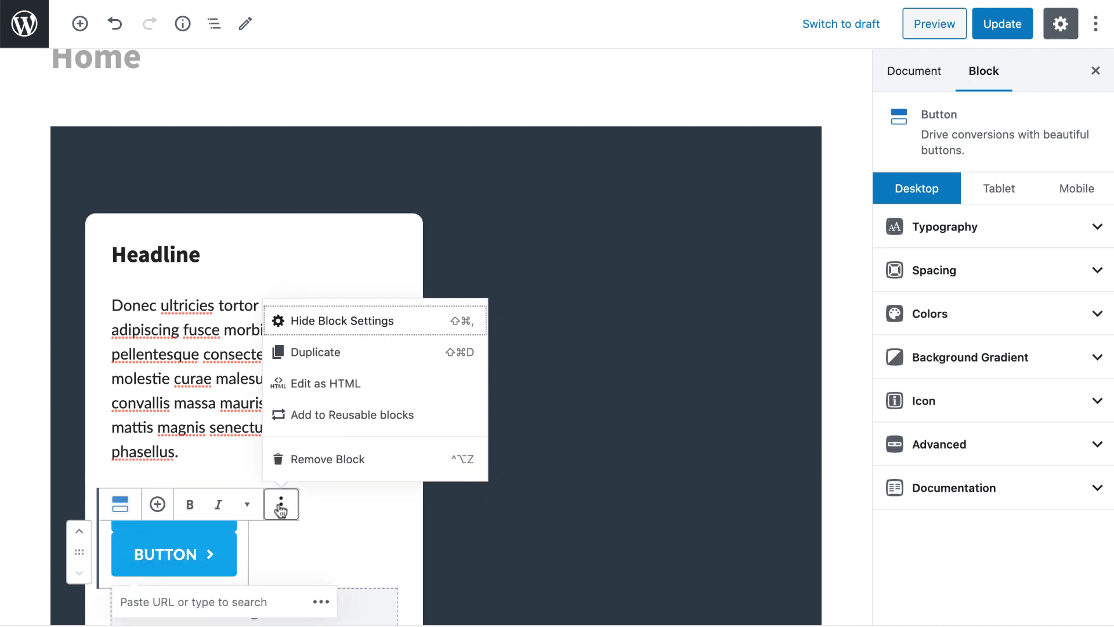
left_click(312, 460)
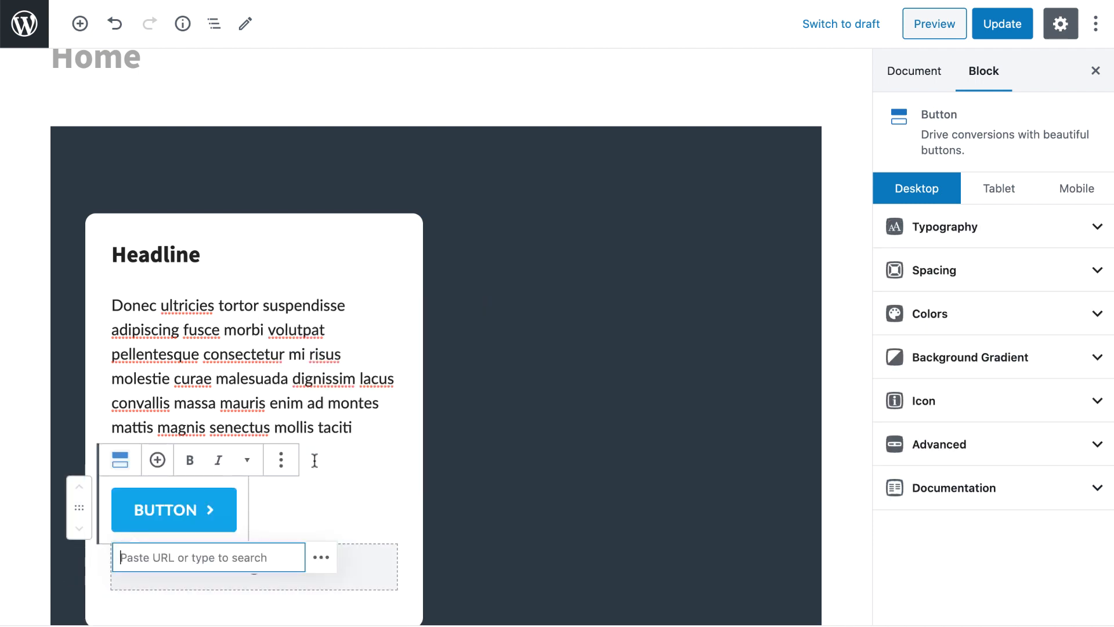
left_click(274, 510)
Set the white grid container's width to 25% and update the page
left_click(93, 366)
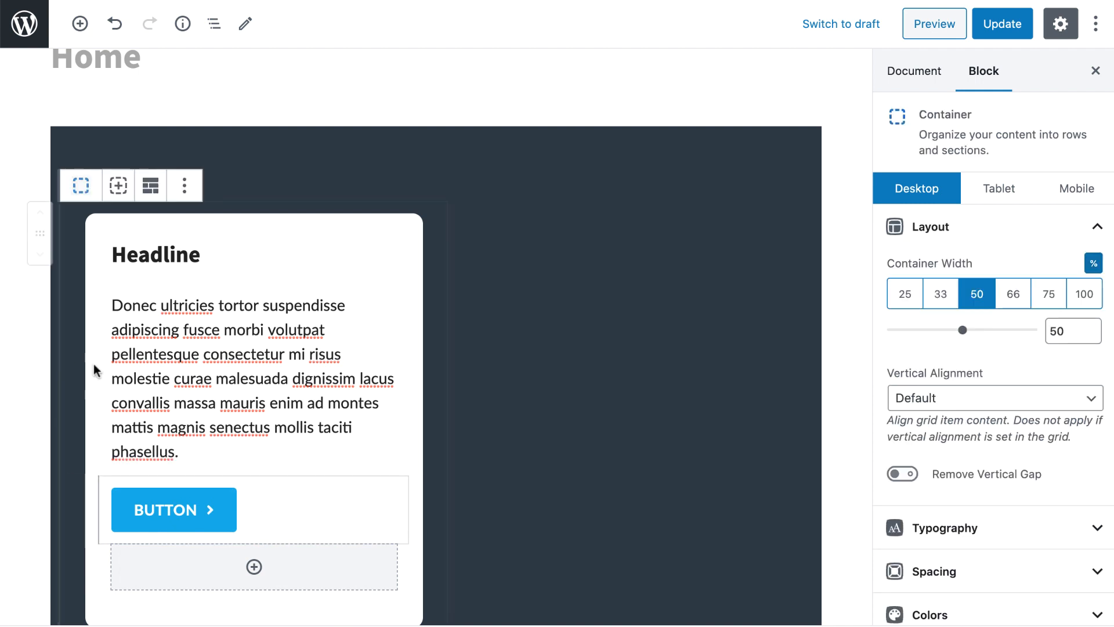
left_click(905, 293)
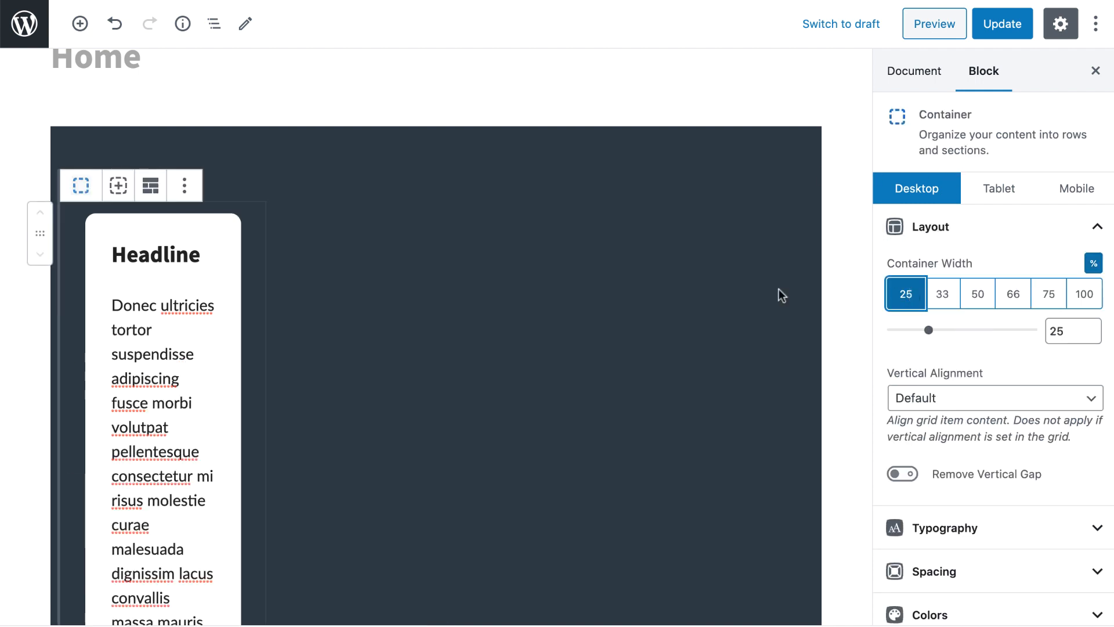
scroll(474, 295, "down", 4)
left_click(1002, 21)
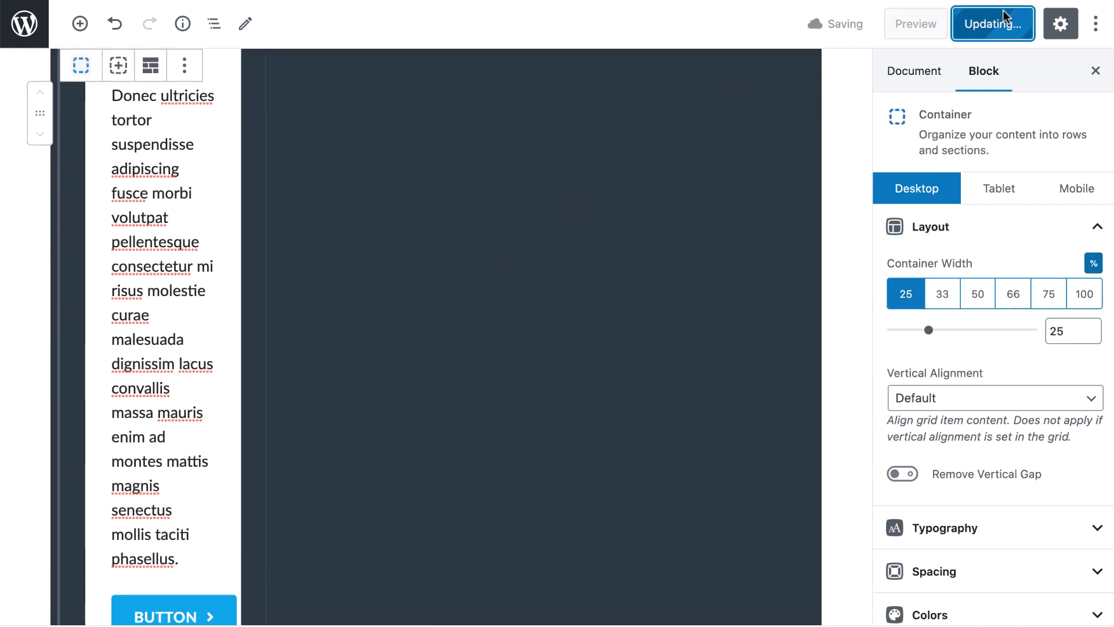
Preview the Home page and examine the white box with its headline, paragraph and button
left_click(918, 22)
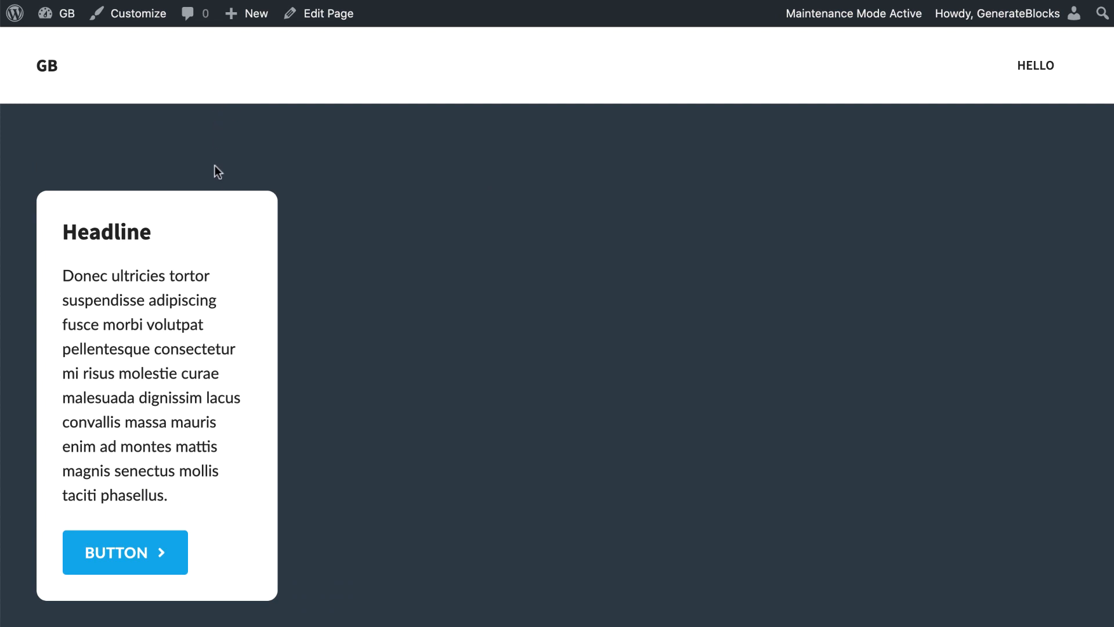
scroll(337, 149, "down", 3)
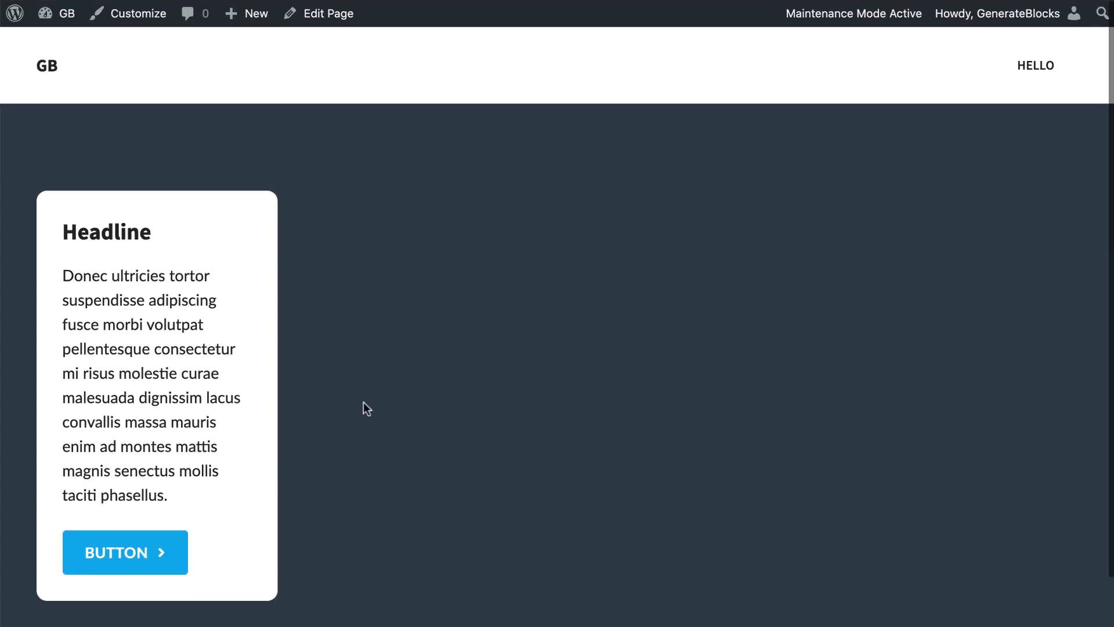
scroll(366, 408, "down", 3)
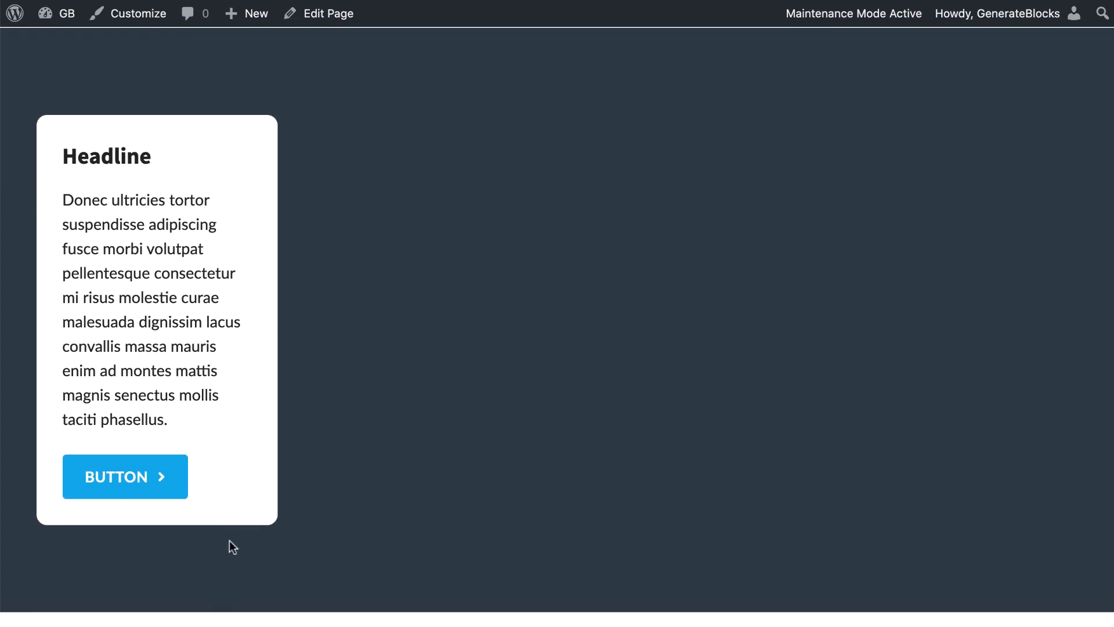
Duplicate the white grid container three times to fill the row with four boxes, and update the page
scroll(360, 390, "up", 2)
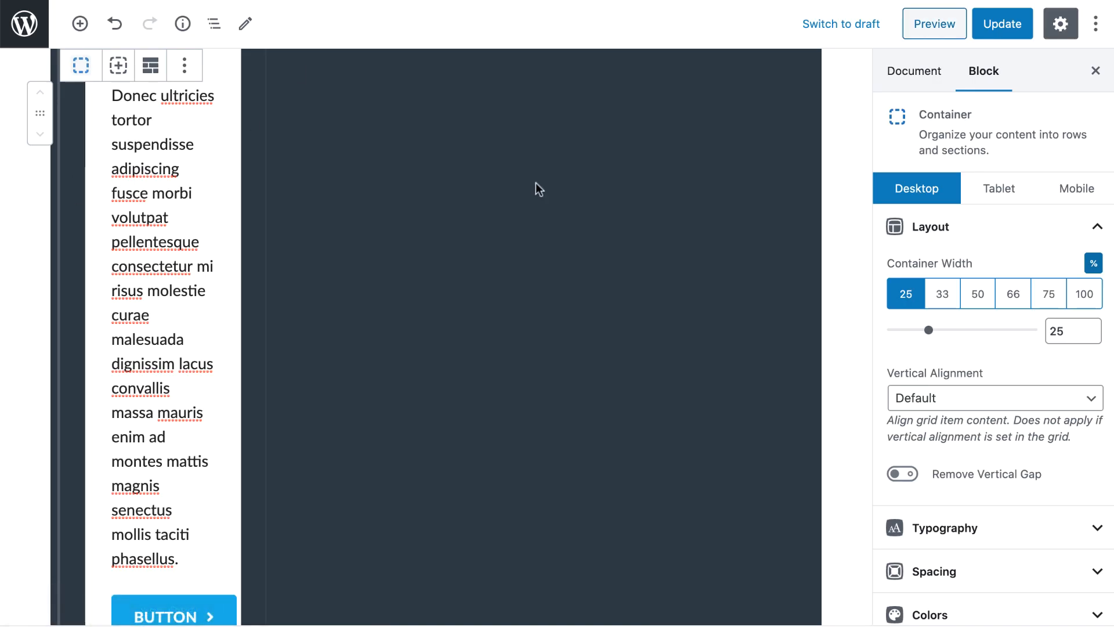
scroll(535, 182, "up", 5)
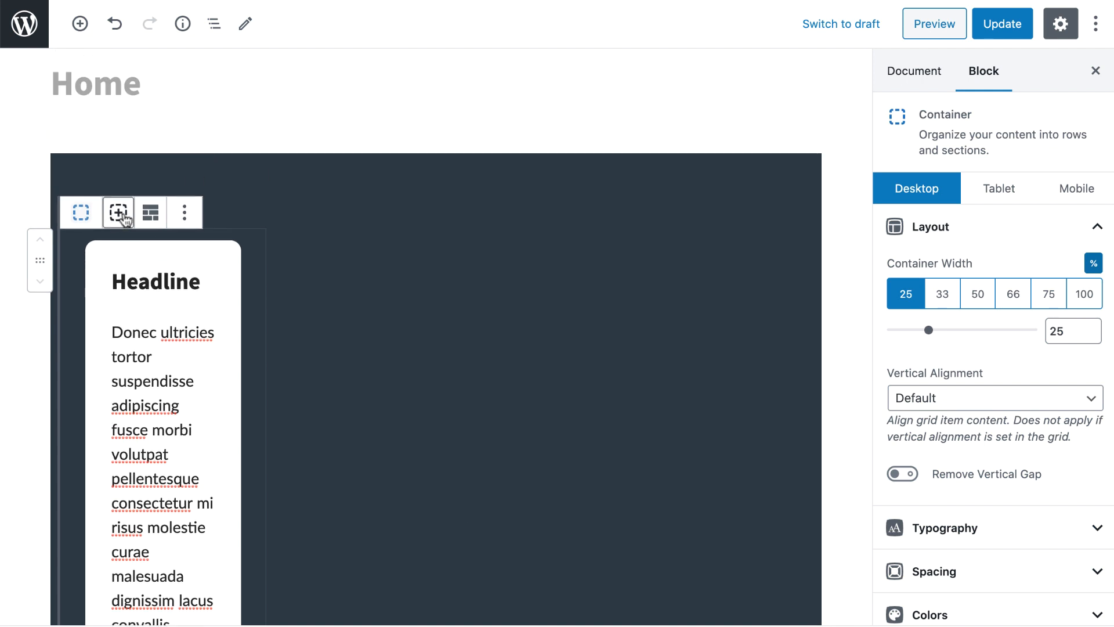
left_click(120, 213)
left_click(261, 358)
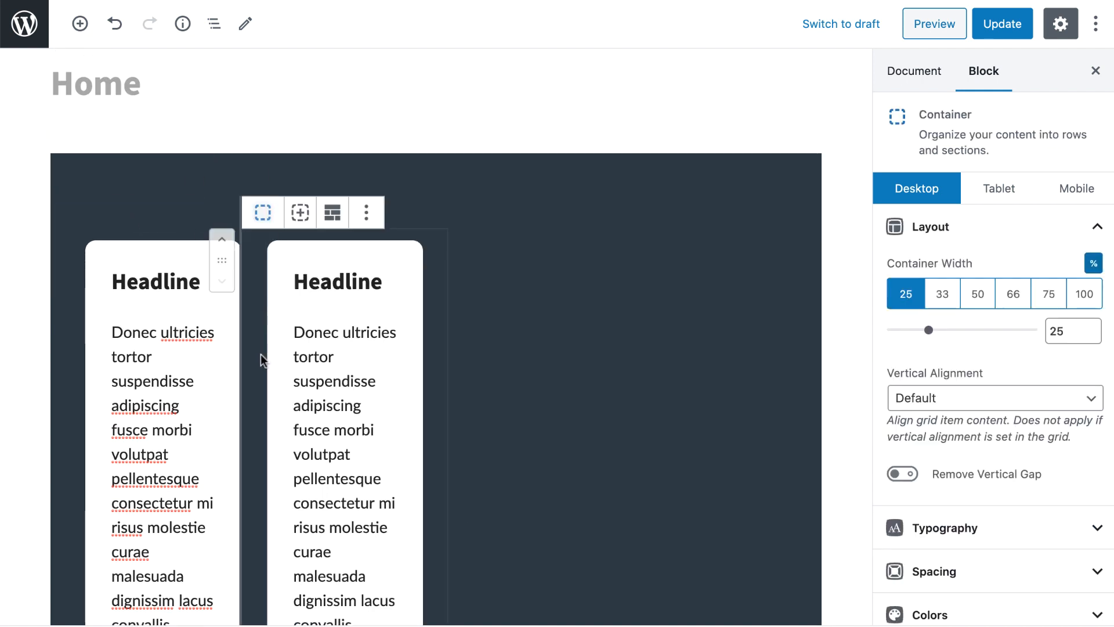
left_click(298, 213)
left_click(444, 342)
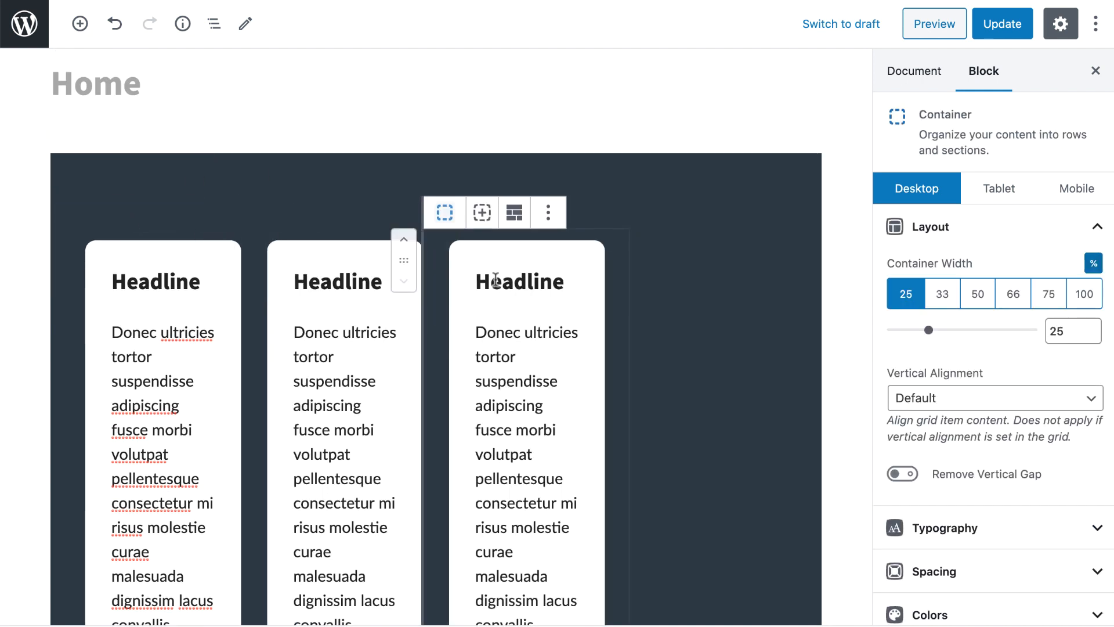
left_click(484, 214)
left_click(1030, 27)
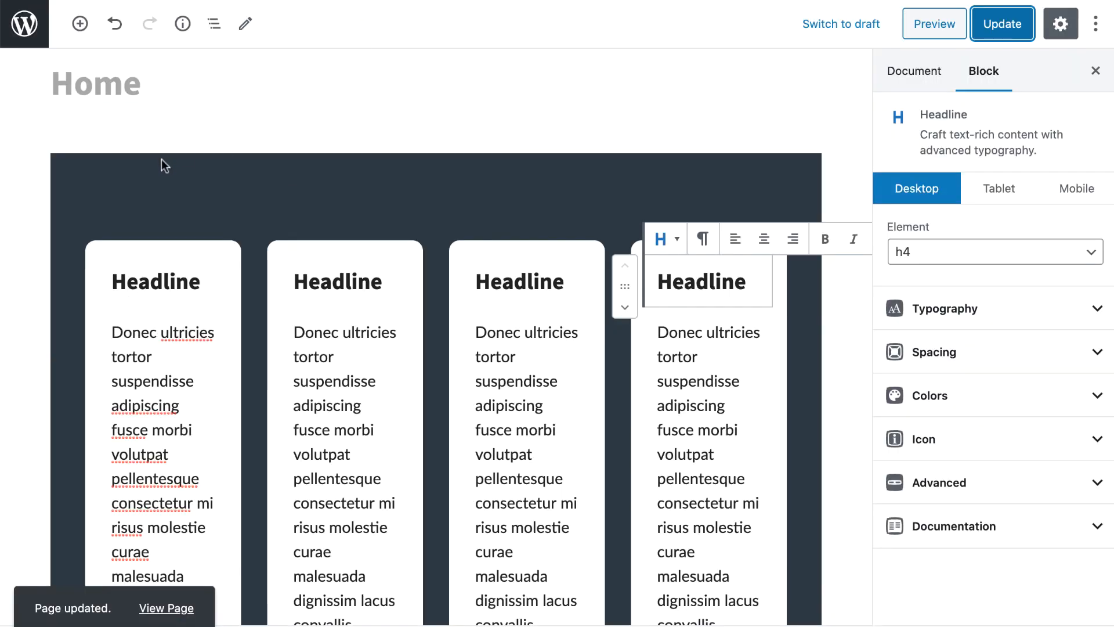
Set the horizontal gap of the grid holding the four white boxes to 50 px
left_click(141, 306)
left_click(139, 232)
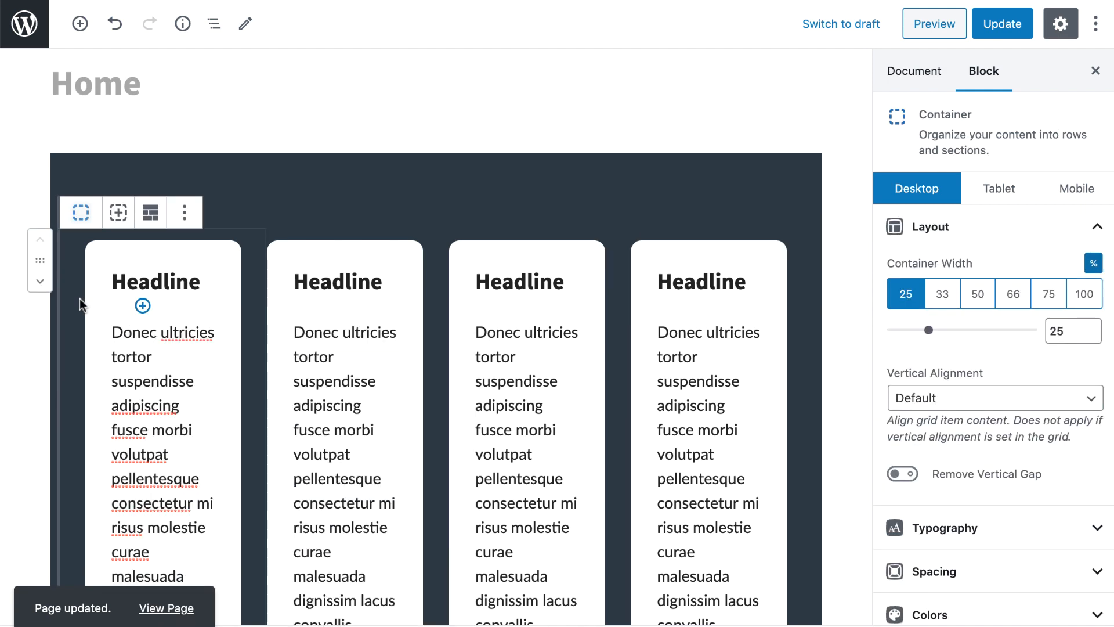
left_click(151, 212)
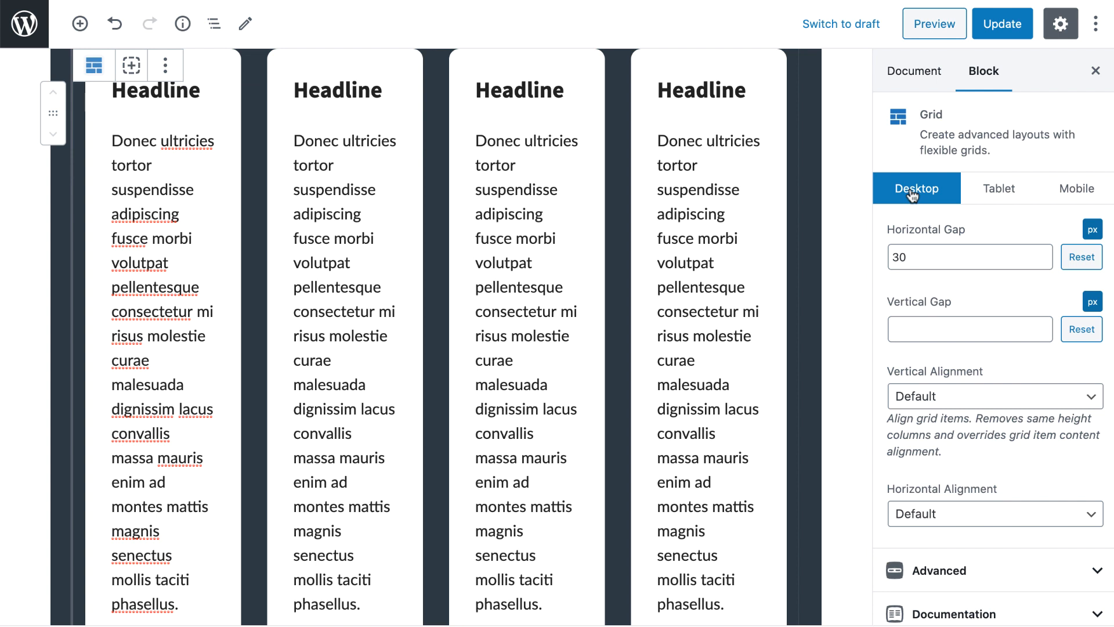
left_click_drag(900, 258, 884, 259)
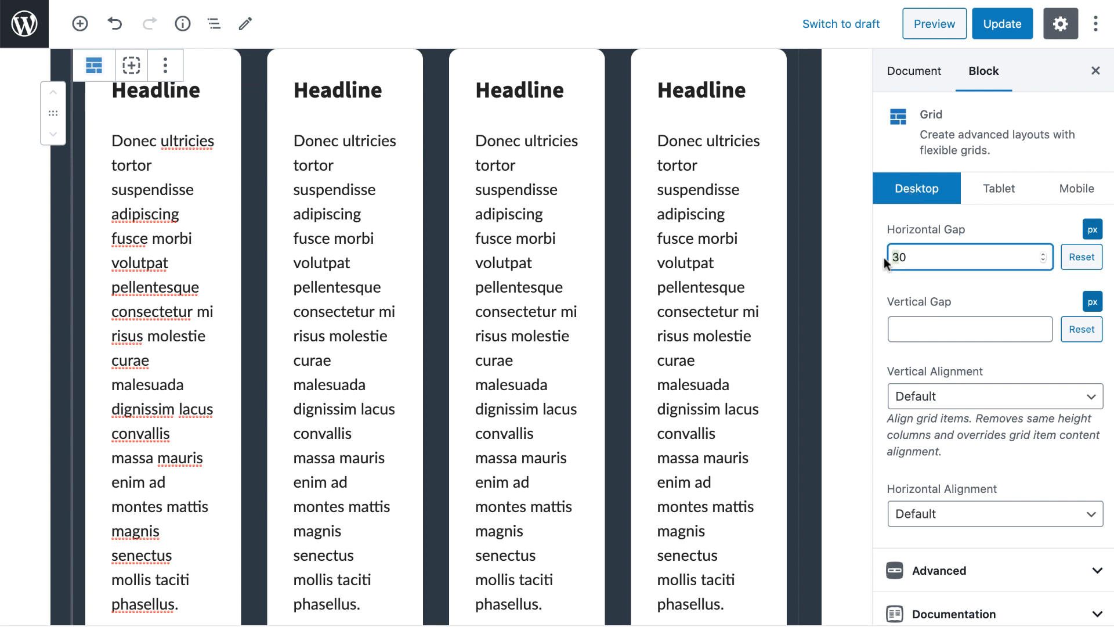
type("5")
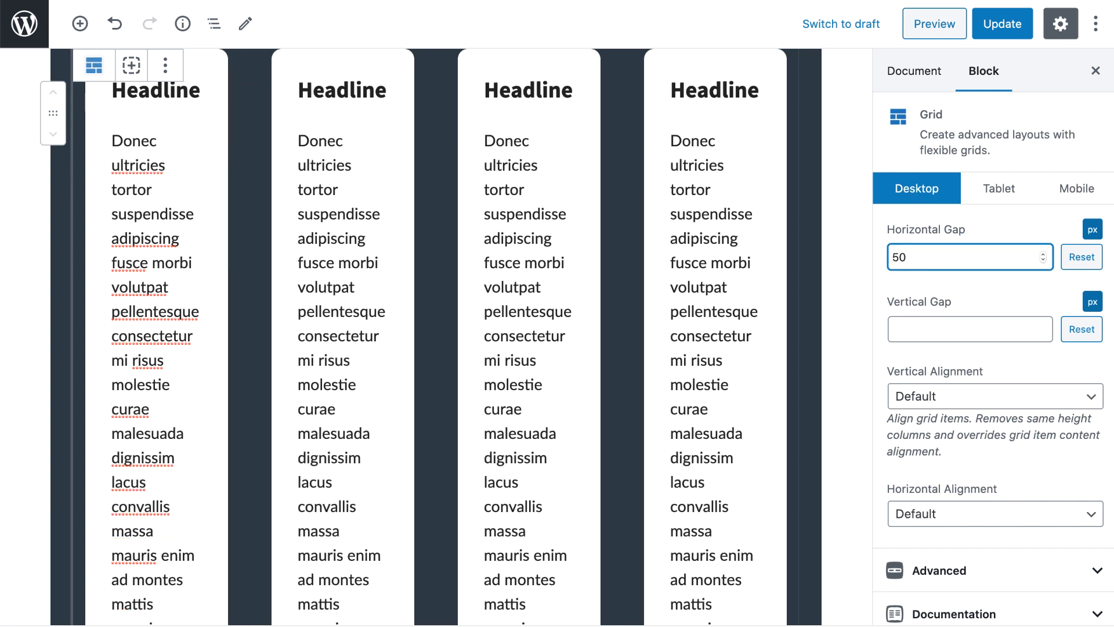
scroll(796, 228, "down", 5)
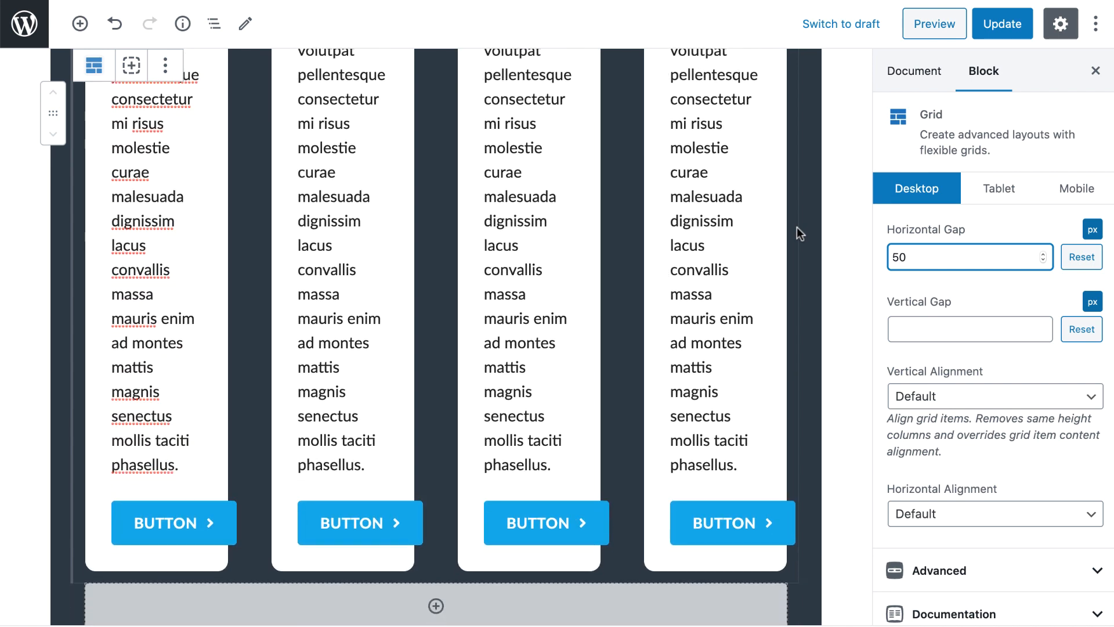
scroll(796, 228, "up", 6)
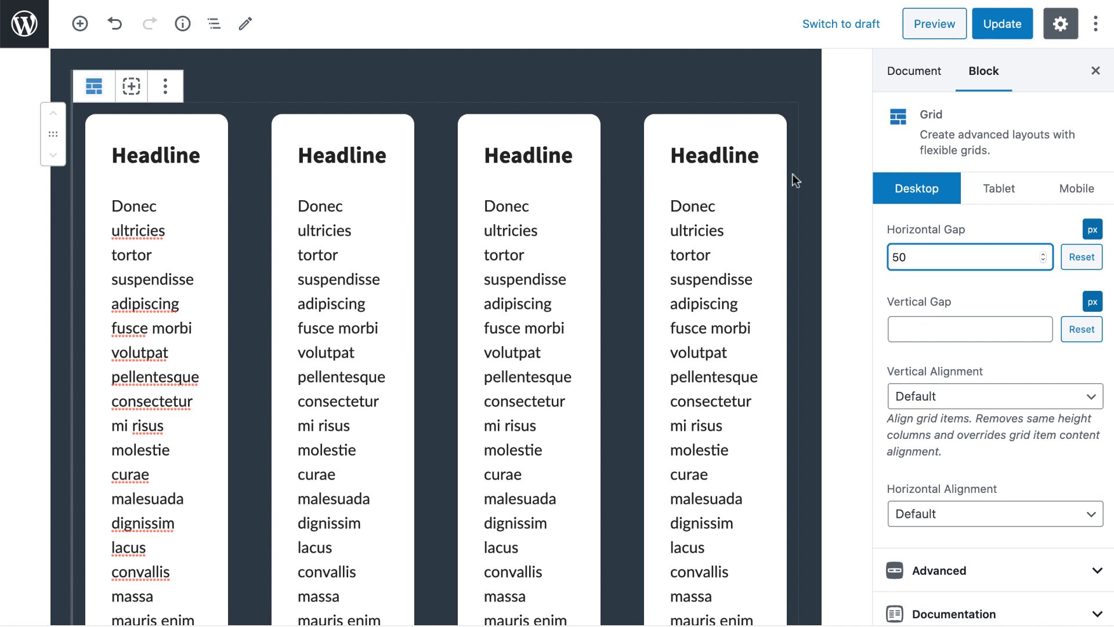
Try a container width of 33% on the fourth white box, comparing it with 25%
left_click(628, 246)
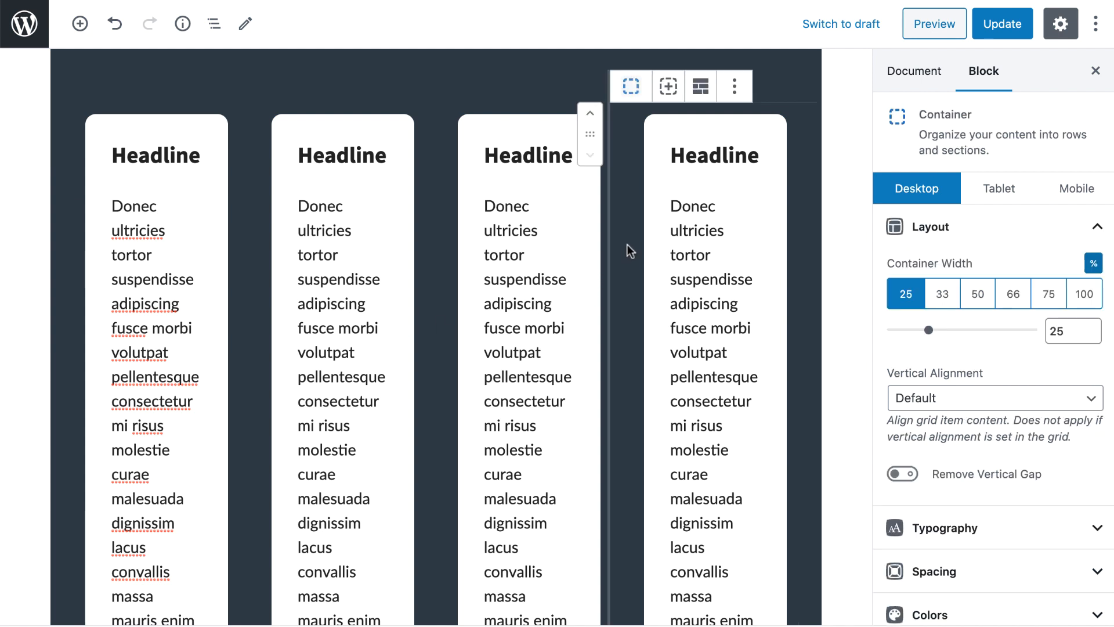
left_click(943, 297)
scroll(673, 281, "down", 5)
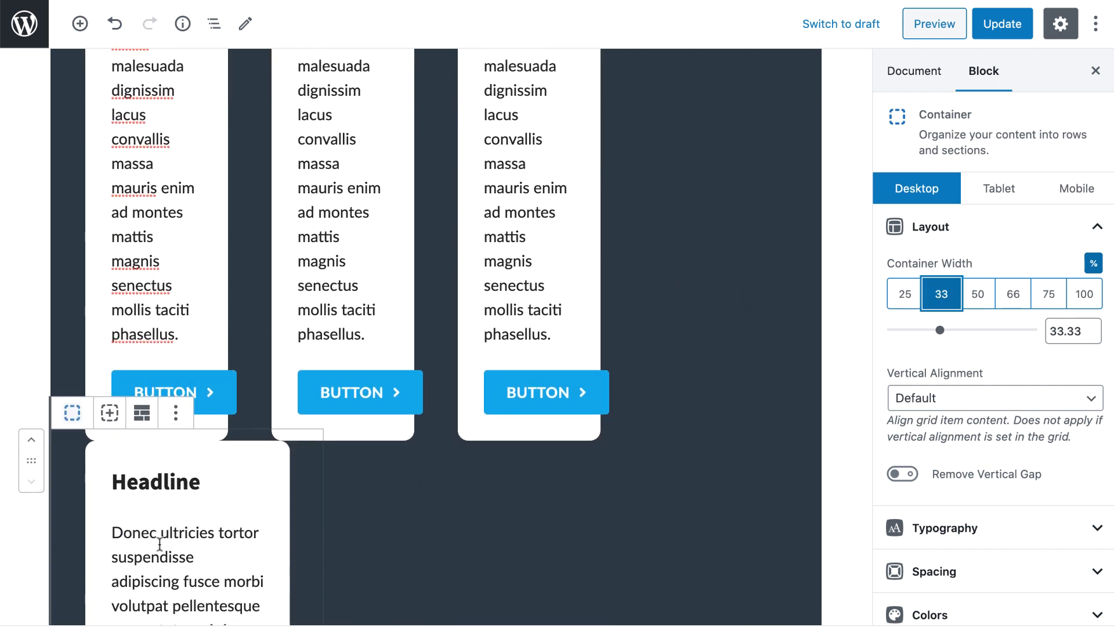
scroll(436, 538, "down", 2)
scroll(436, 538, "down", 2)
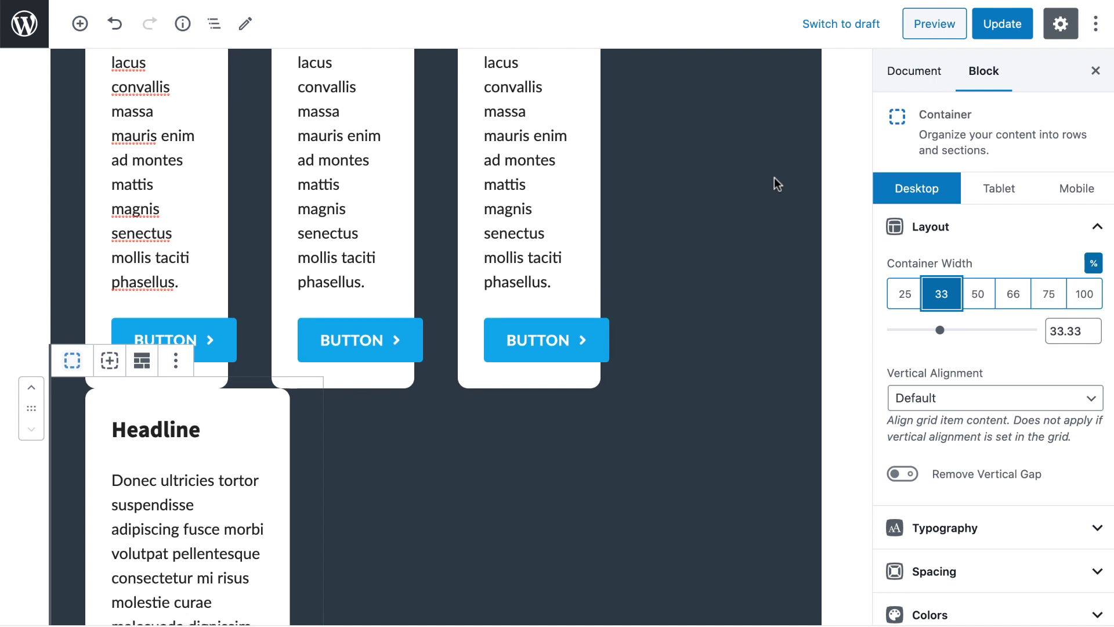
scroll(195, 400, "down", 3)
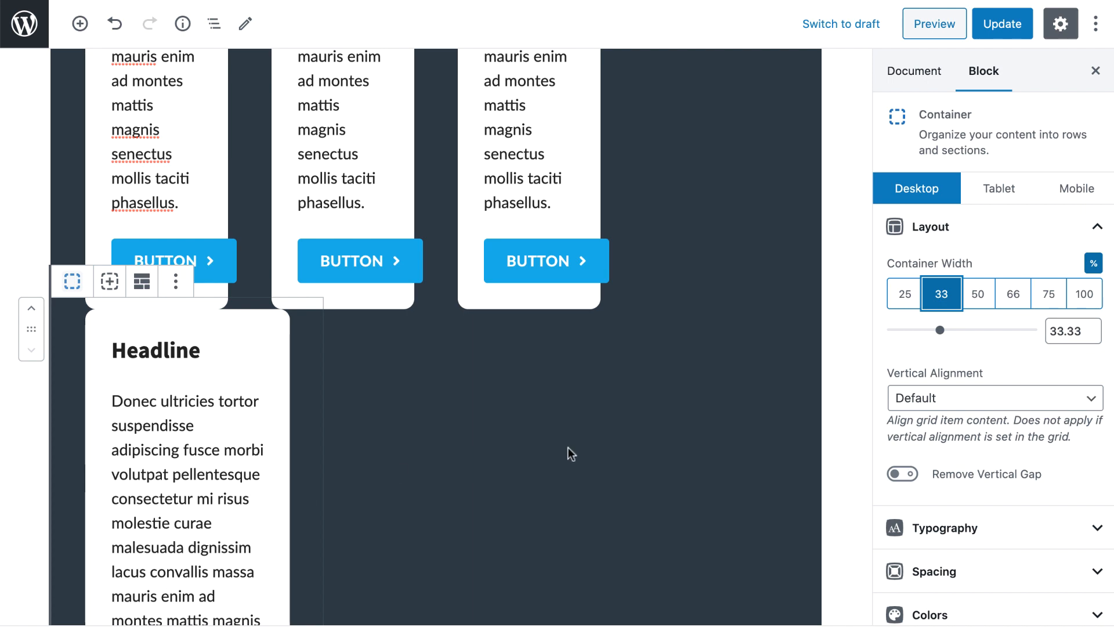
scroll(571, 453, "down", 5)
scroll(567, 448, "up", 9)
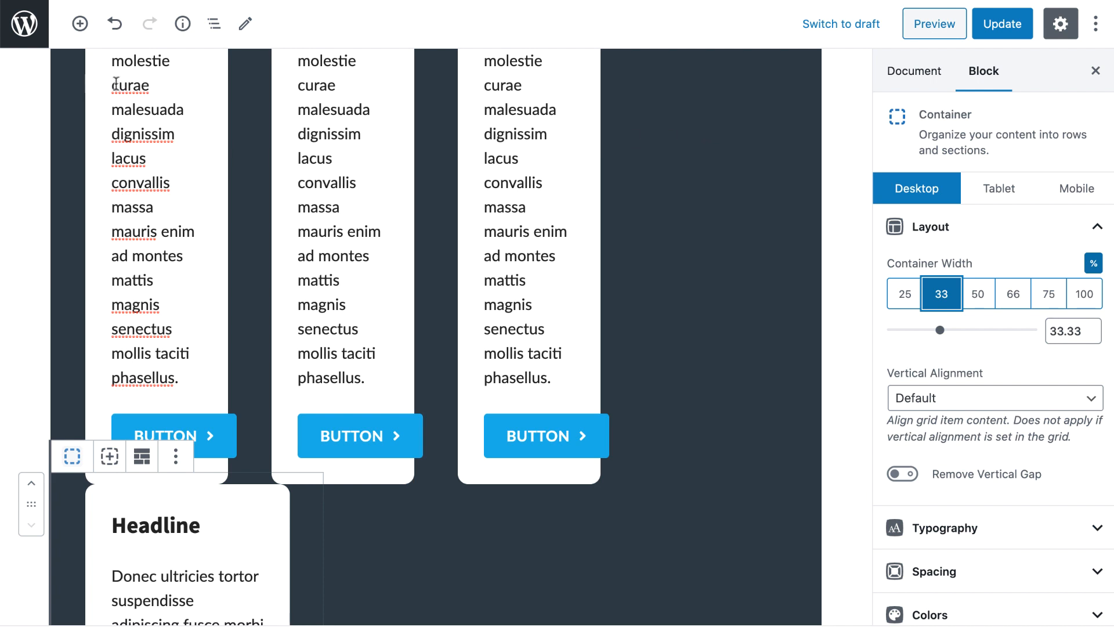
scroll(327, 244, "down", 3)
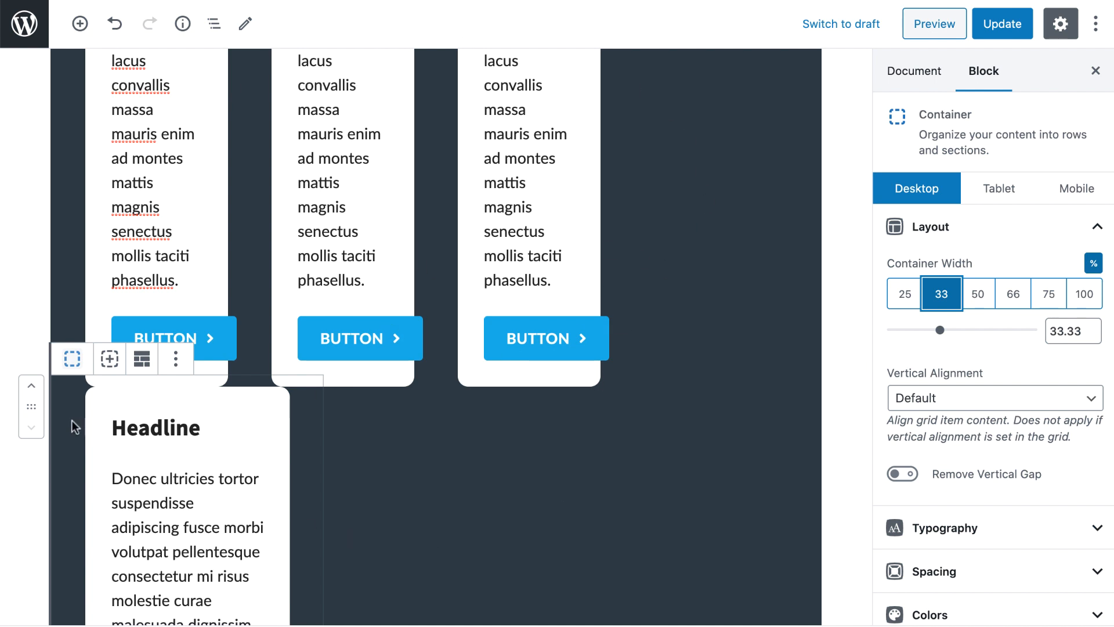
left_click(906, 294)
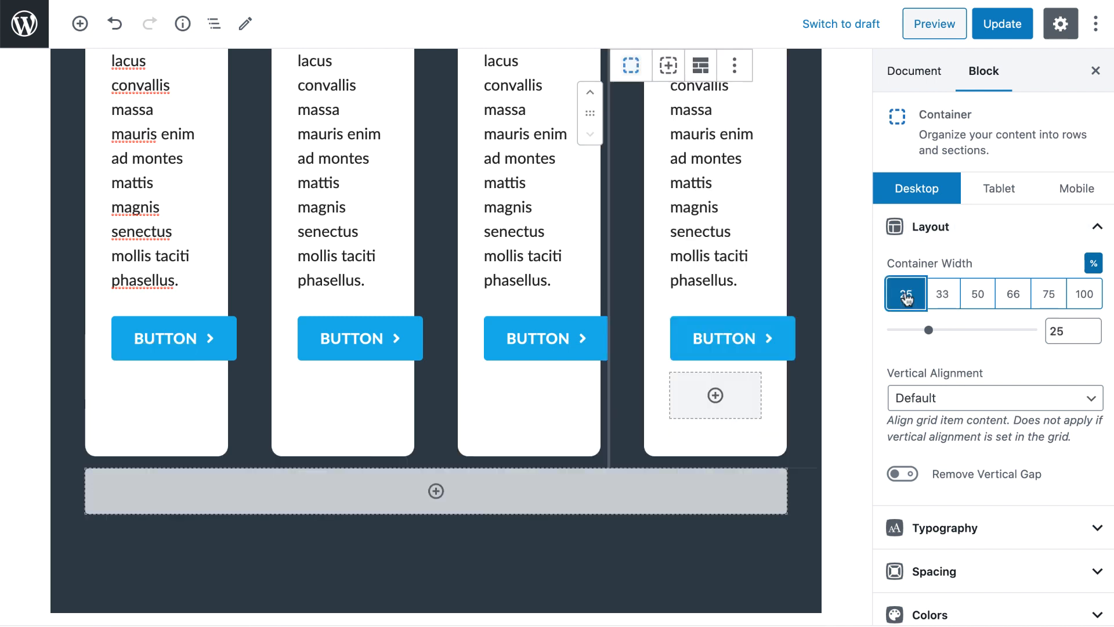
left_click(941, 294)
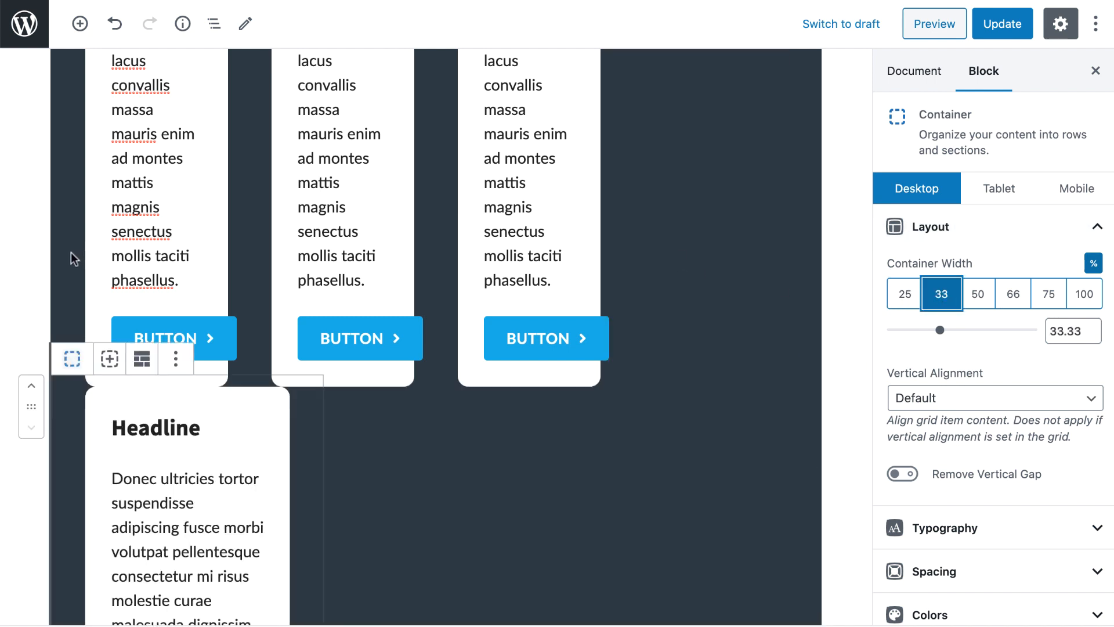
Try a vertical gap of 50 px on the grid and clear the value again
left_click(141, 359)
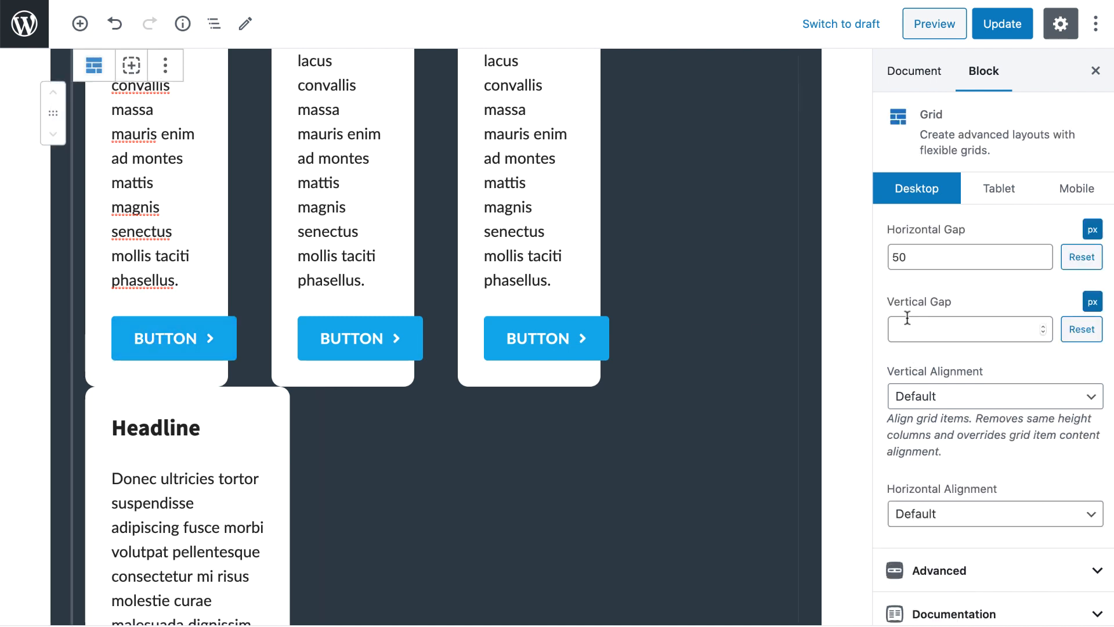
scroll(907, 317, "down", 1)
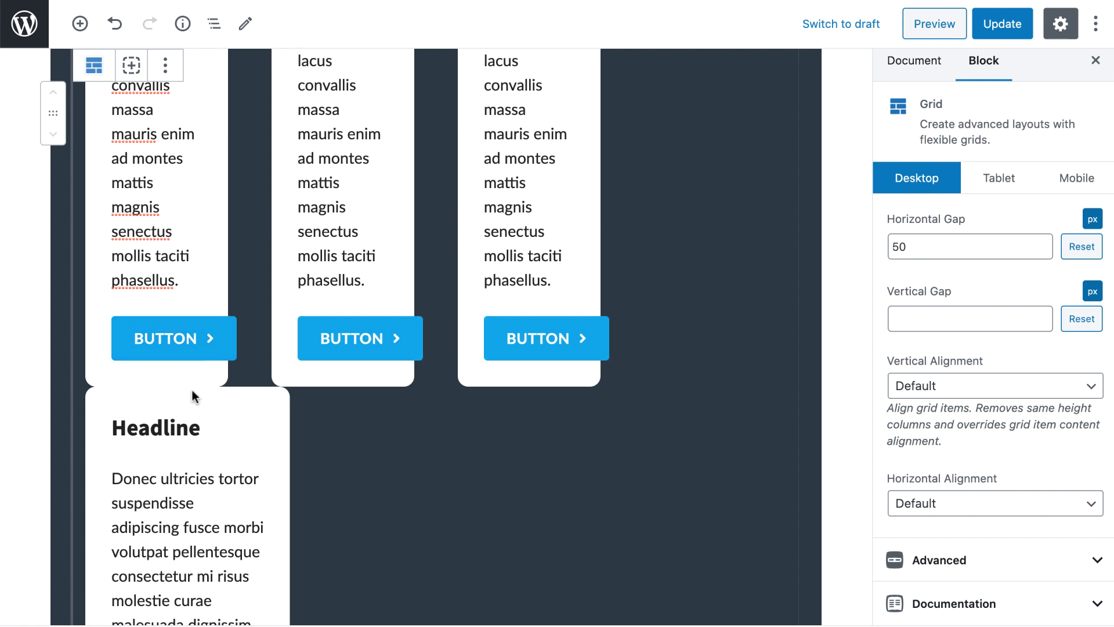
left_click(908, 316)
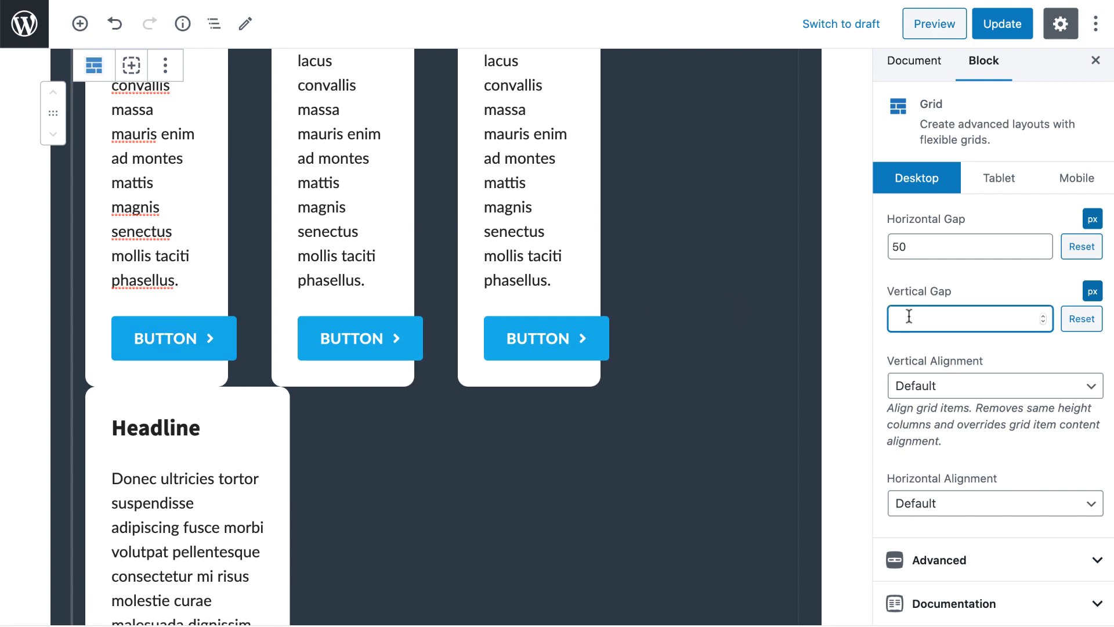
type("50")
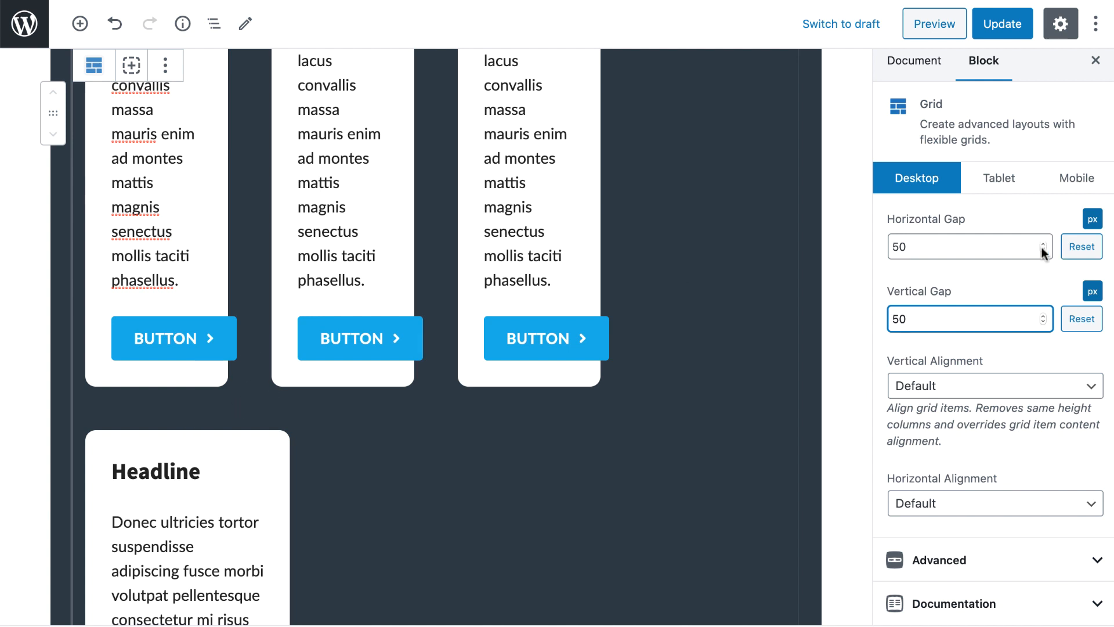
double_click(908, 319)
key("BackSpace")
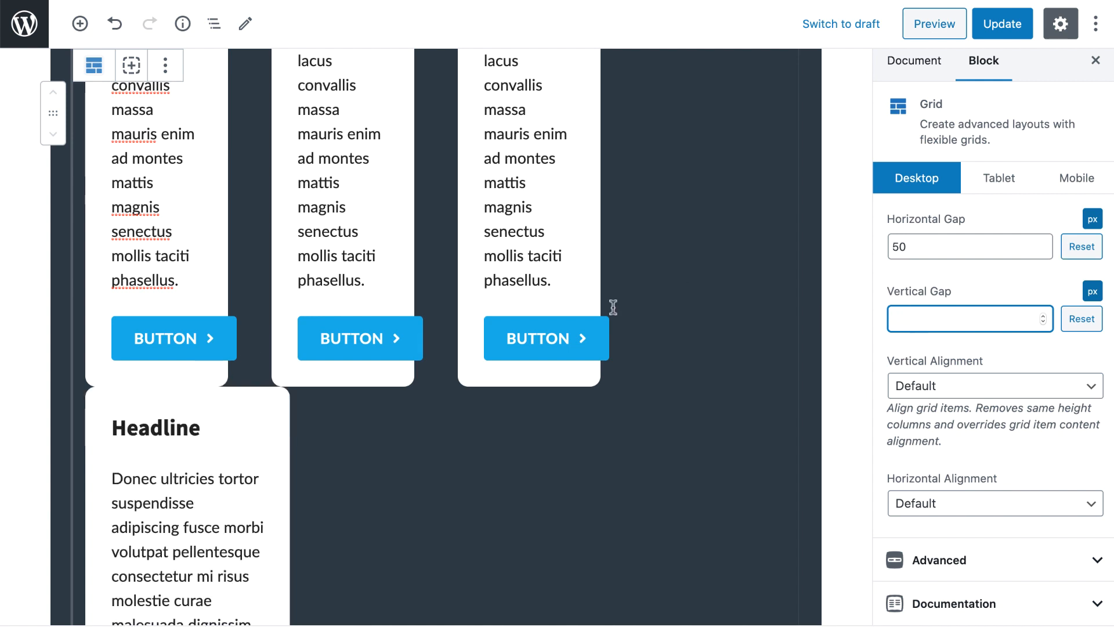
Return the fourth white box to a container width of 25% and update the page
left_click(72, 438)
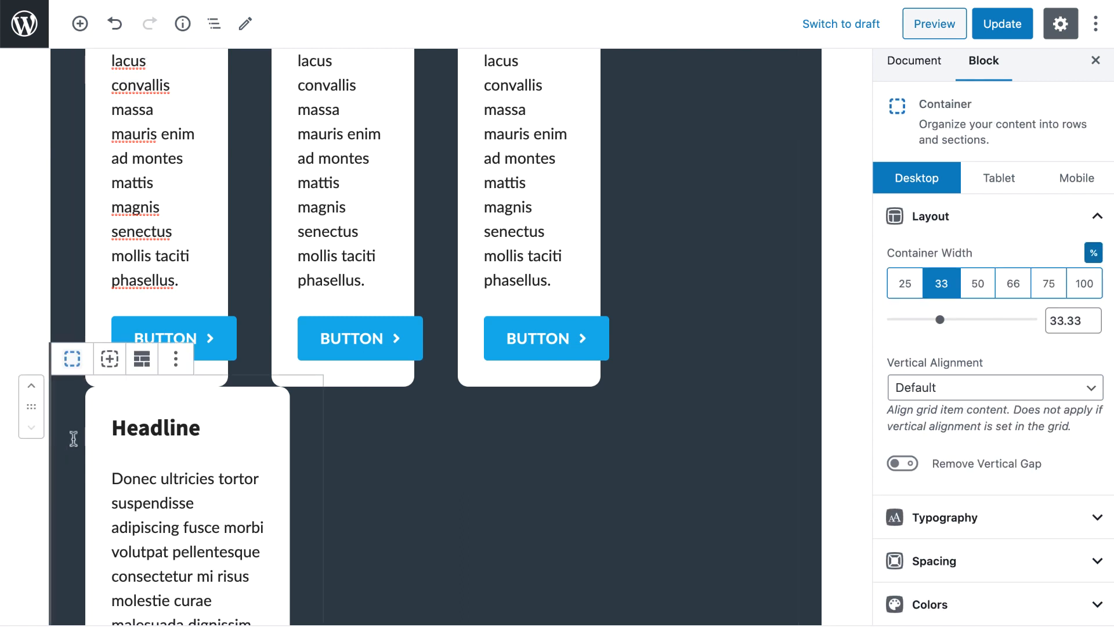
left_click(906, 283)
scroll(823, 325, "down", 1)
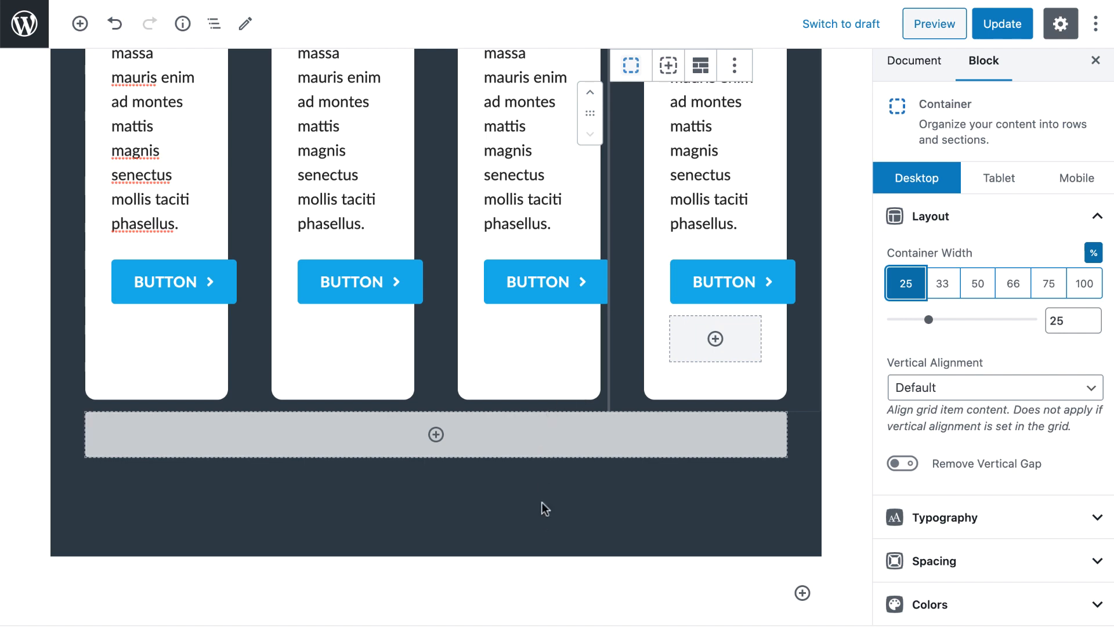
scroll(606, 141, "up", 9)
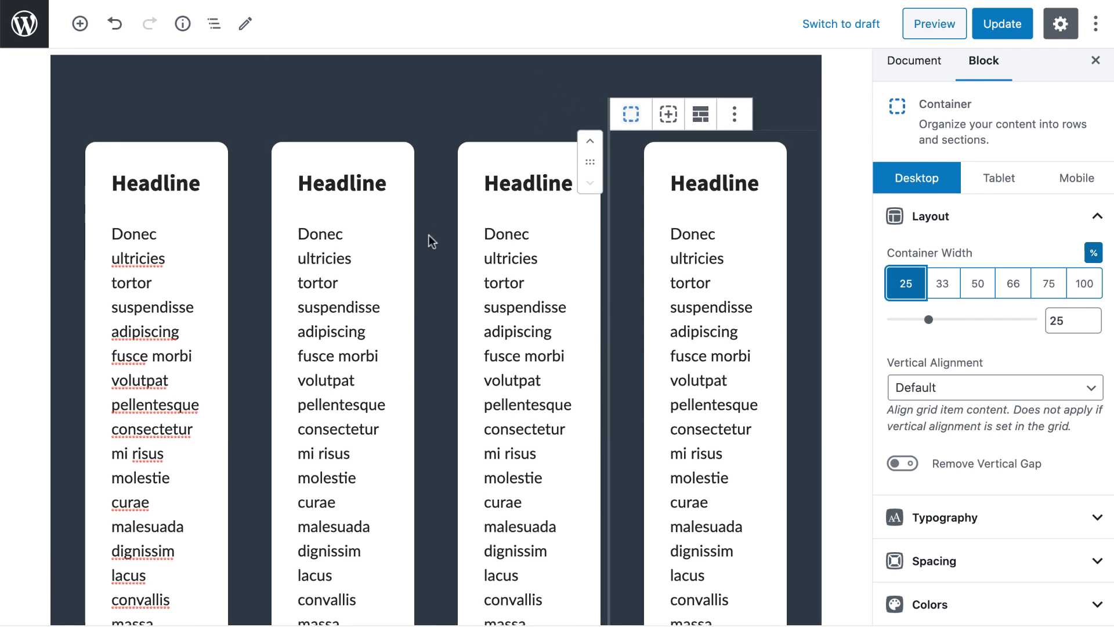
scroll(429, 236, "down", 7)
scroll(429, 235, "down", 5)
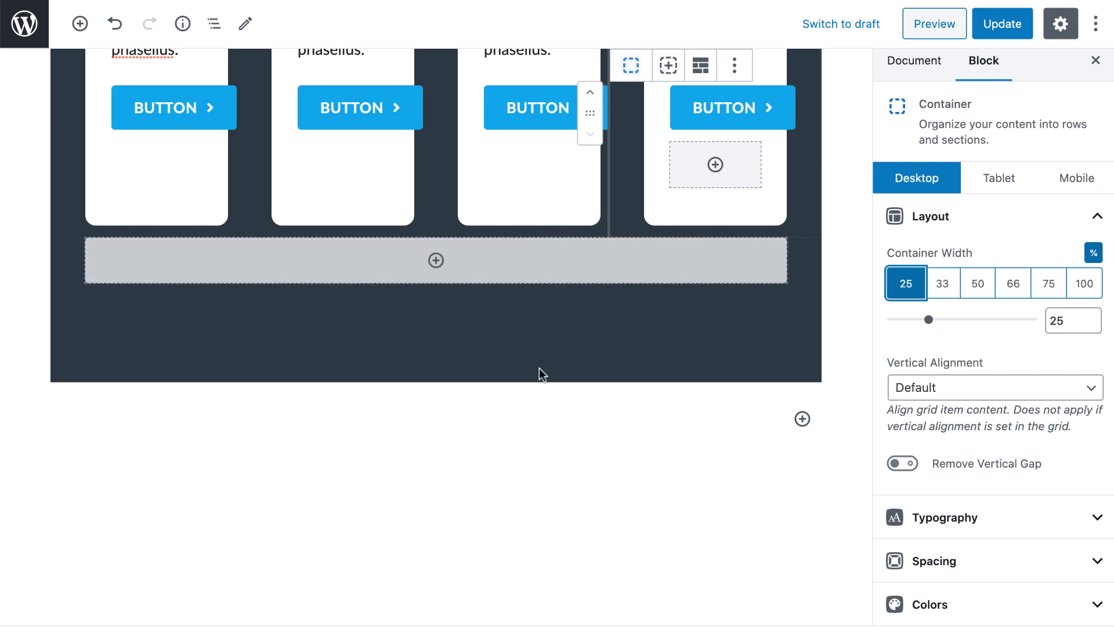
left_click(987, 22)
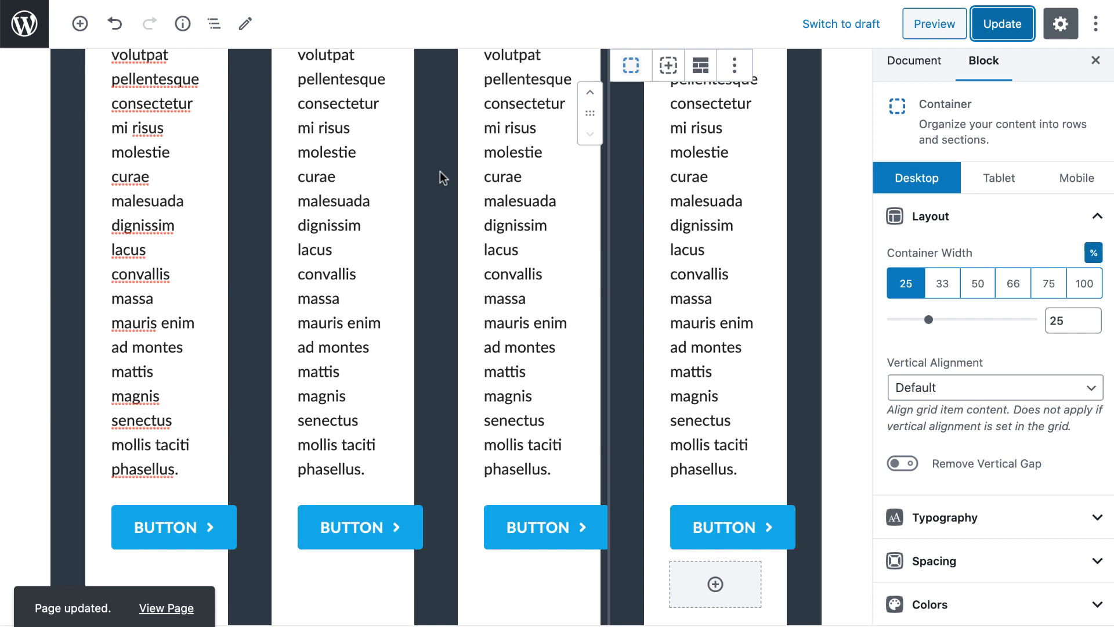
Preview the Home page and examine the spacing of the four white boxes in the dark section
scroll(440, 172, "up", 8)
scroll(439, 172, "down", 2)
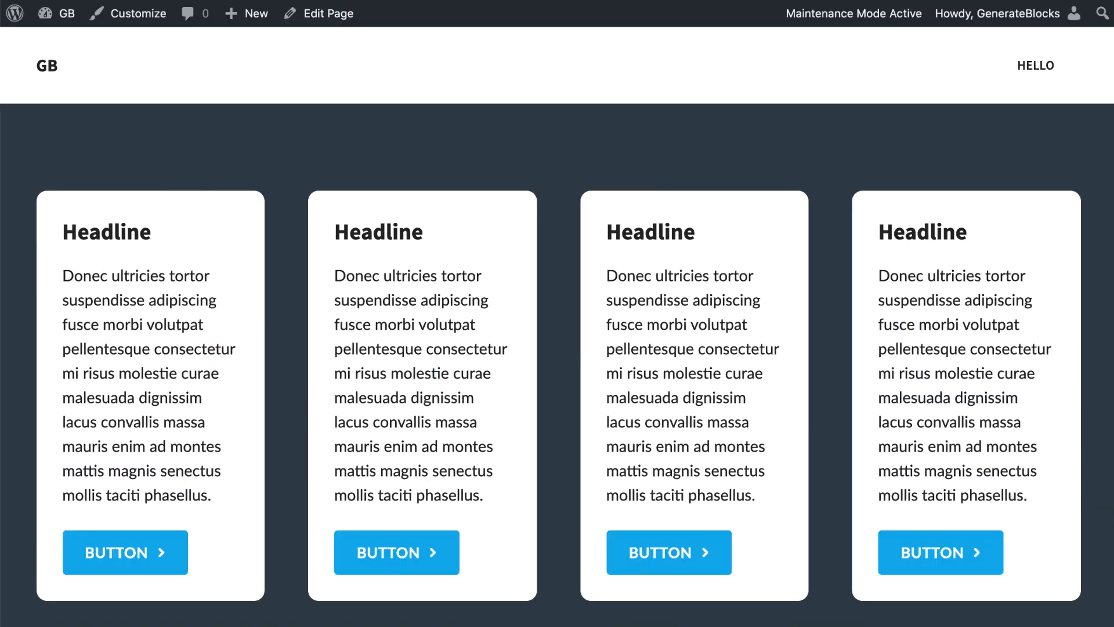
scroll(502, 216, "down", 2)
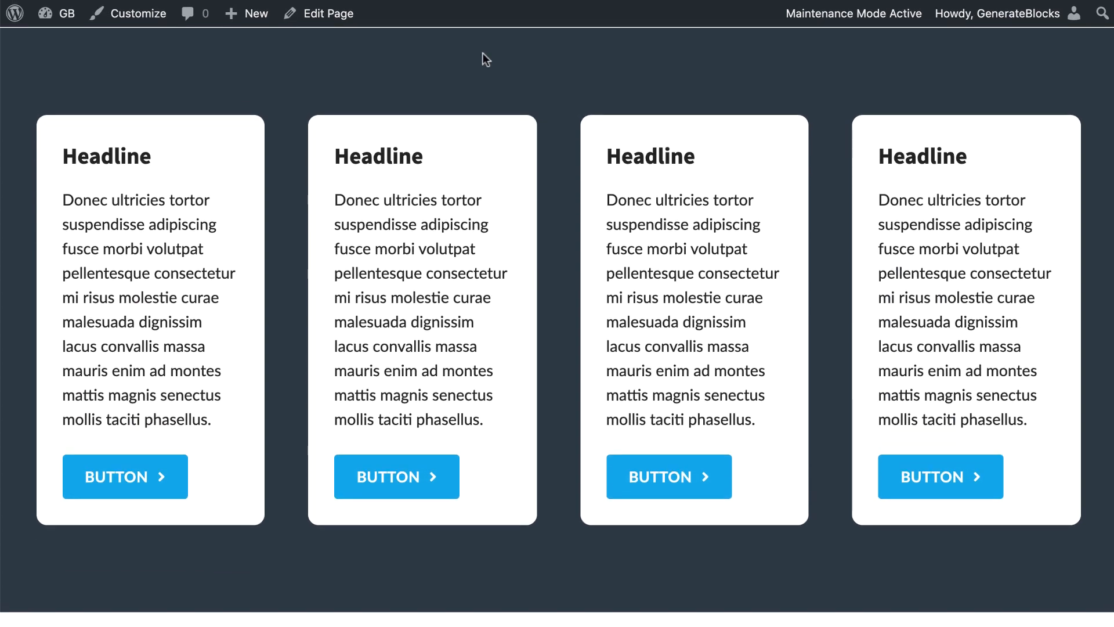
scroll(481, 51, "up", 1)
scroll(479, 104, "down", 1)
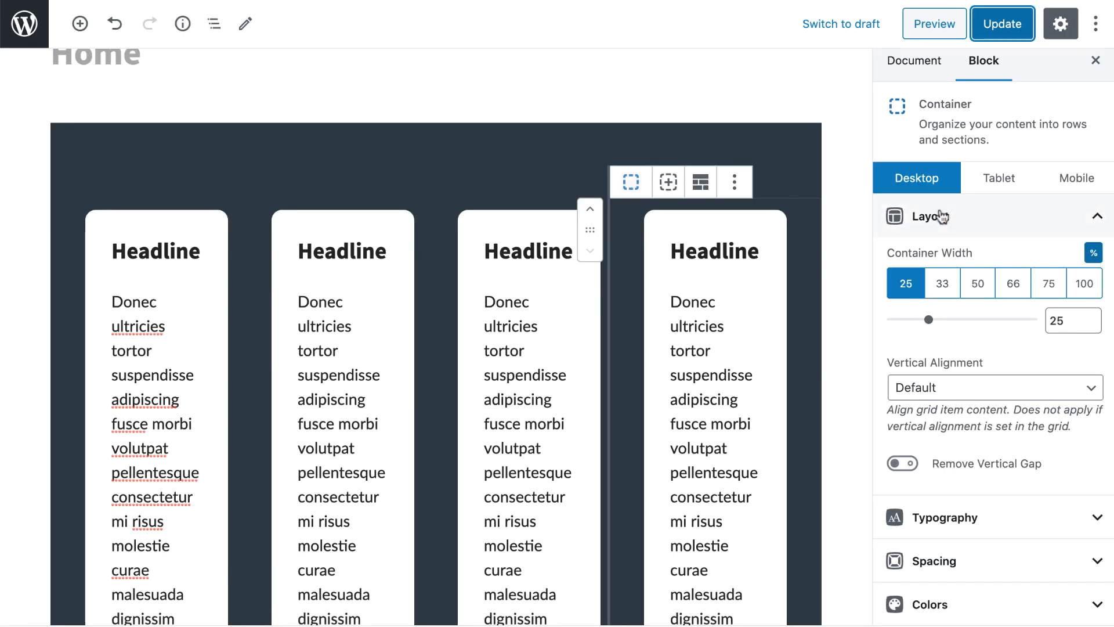
Set the first white box's container width to 50% and check how the grid items wrap
left_click(77, 256)
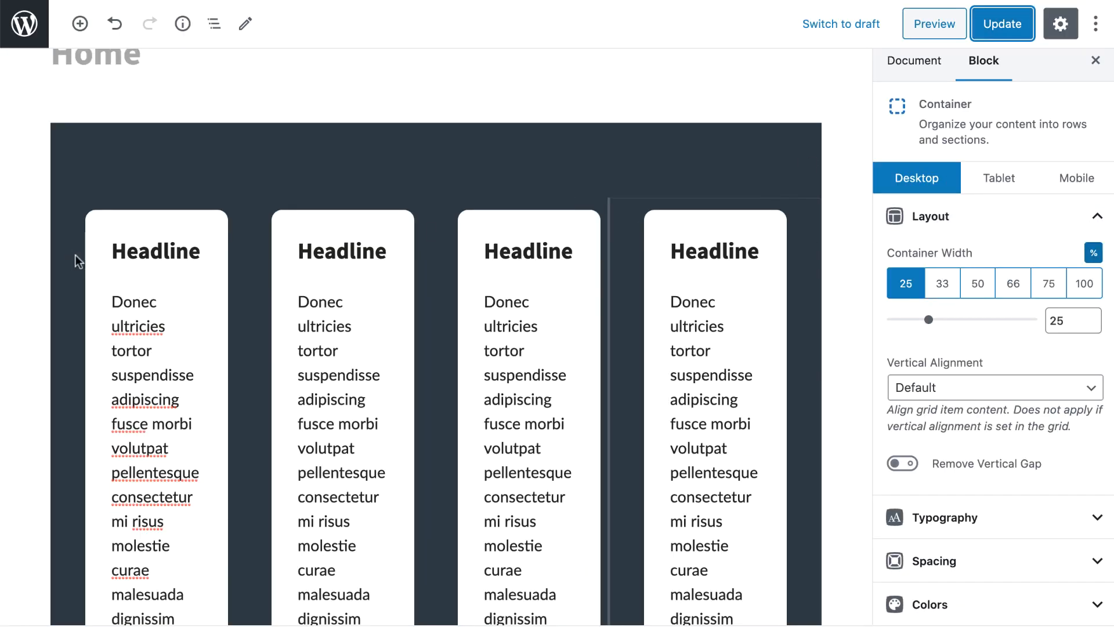
left_click(978, 284)
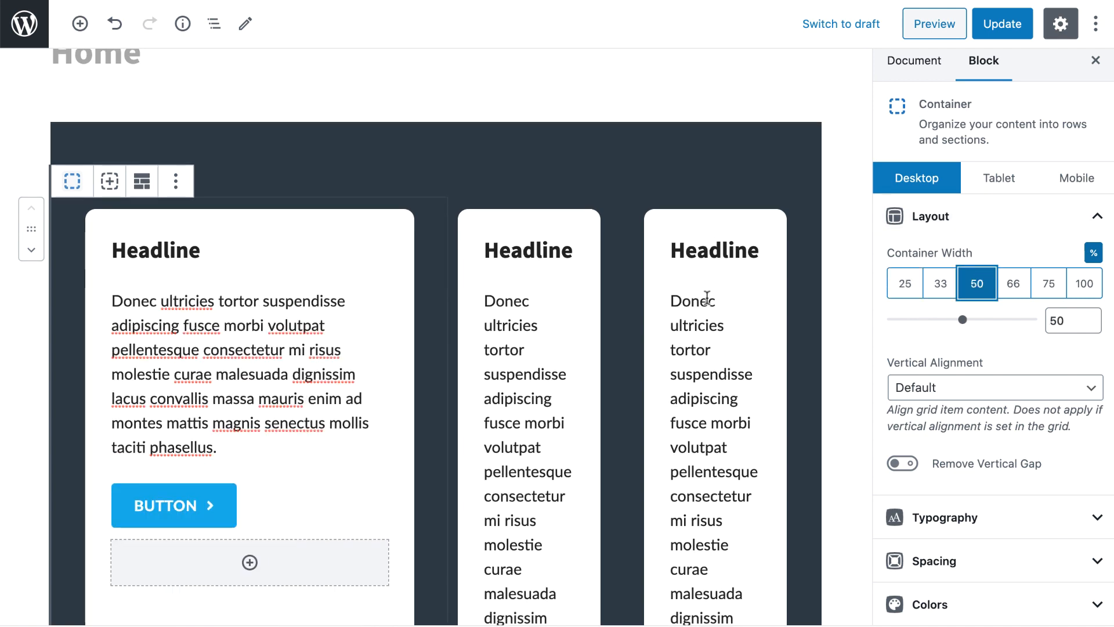
scroll(708, 298, "down", 6)
scroll(318, 367, "down", 2)
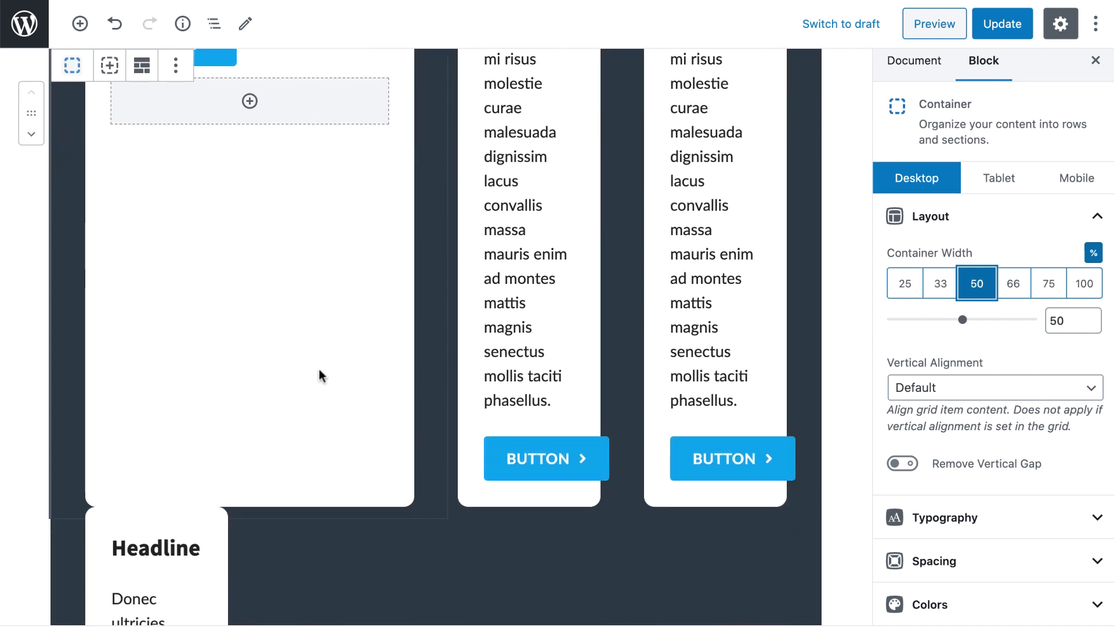
Try a container width of 100% on the first white box
scroll(317, 366, "up", 3)
scroll(323, 342, "up", 3)
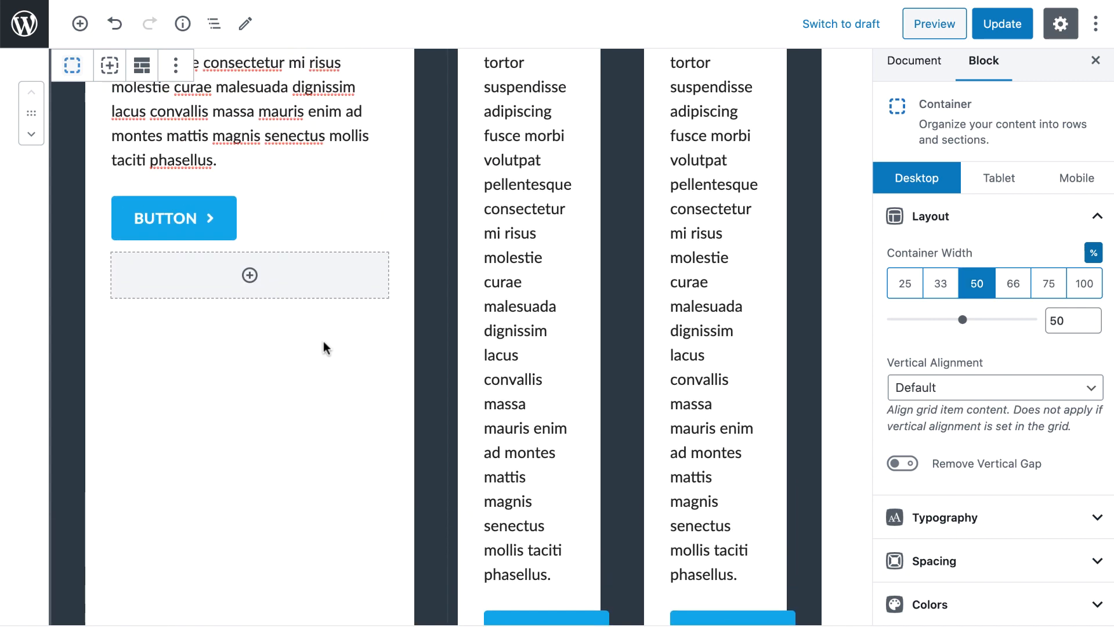
left_click_drag(962, 323, 997, 317)
left_click_drag(993, 316, 1056, 316)
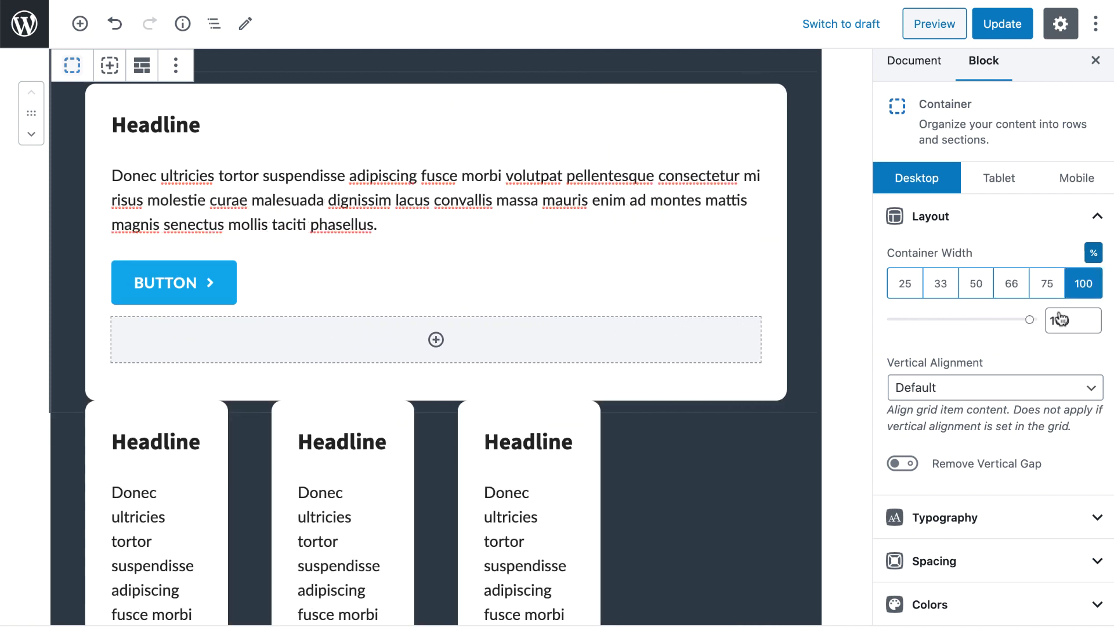
Try a container width of 60.86% on the fourth white box and check how the grid items wrap
left_click(443, 452)
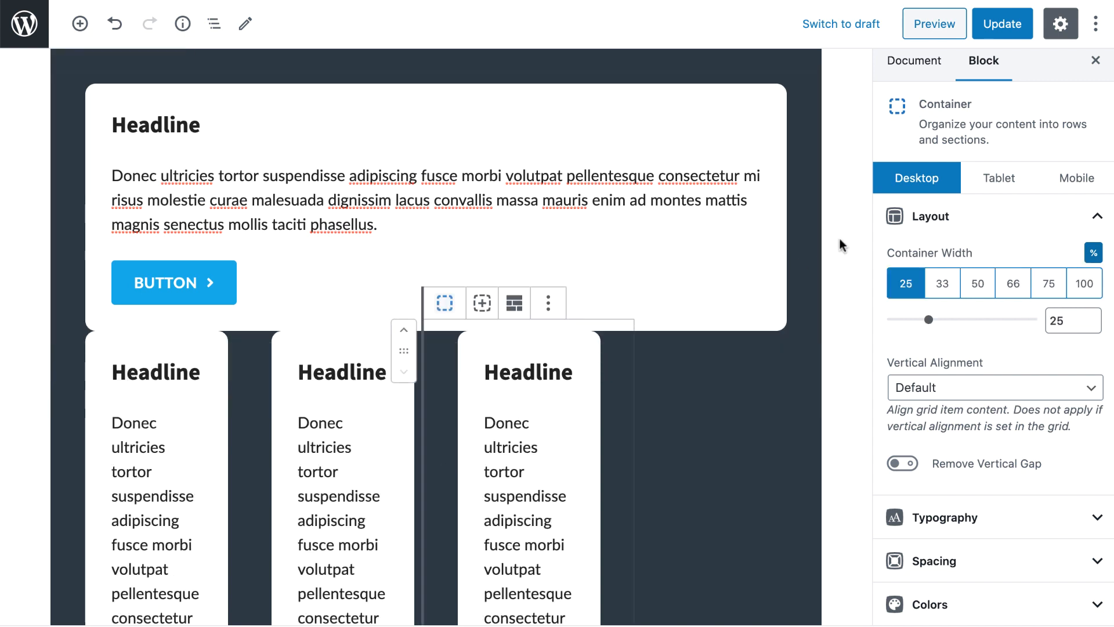
left_click_drag(932, 322, 979, 322)
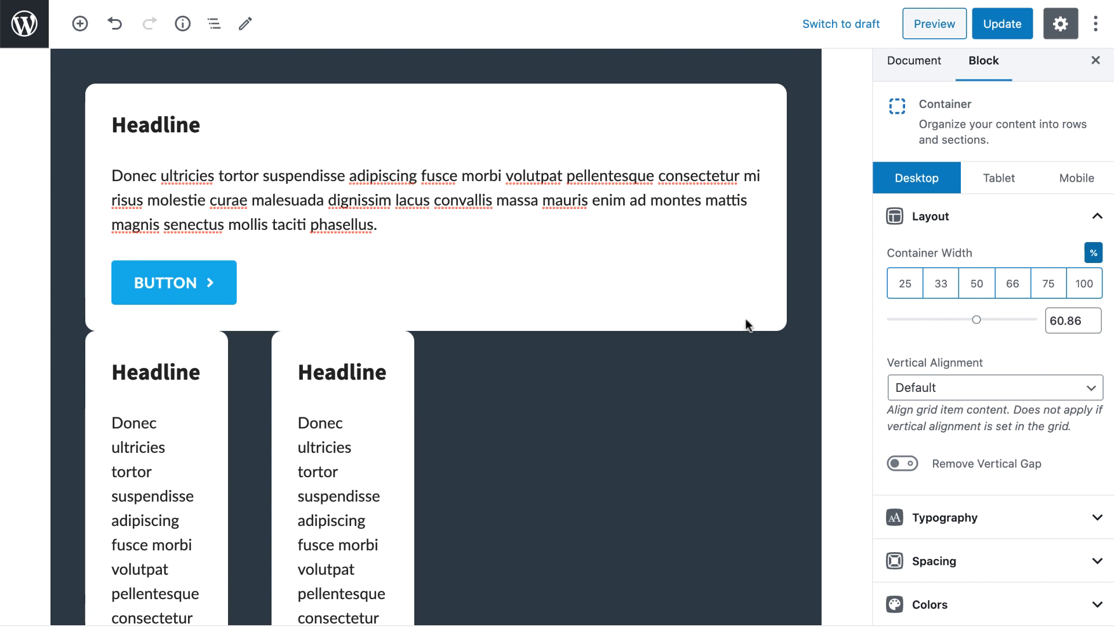
scroll(747, 325, "down", 4)
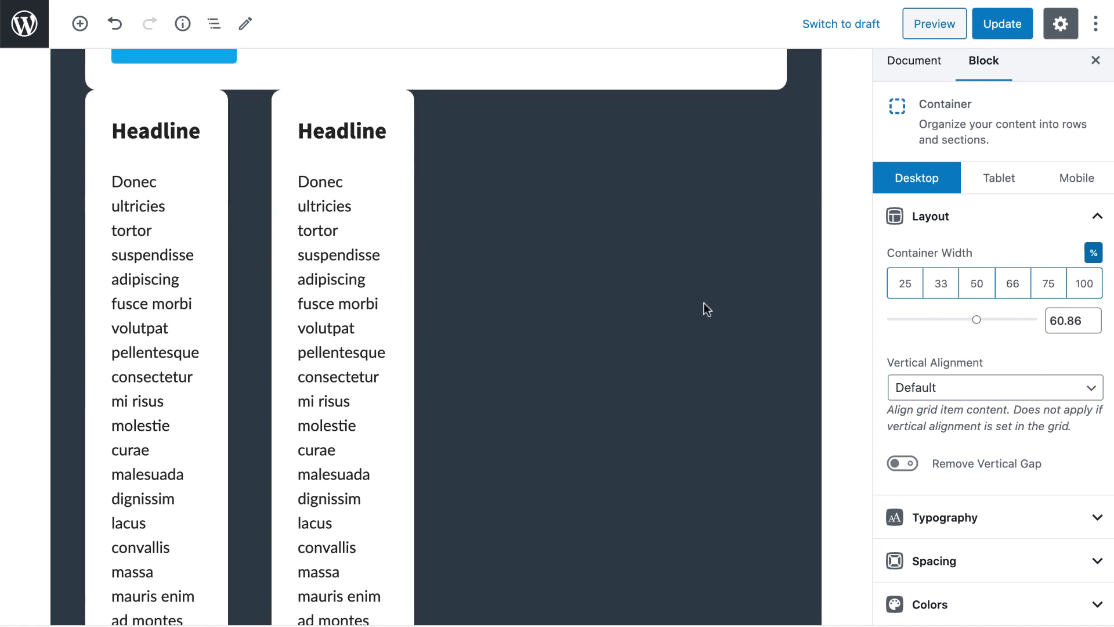
scroll(704, 309, "down", 3)
scroll(704, 309, "up", 6)
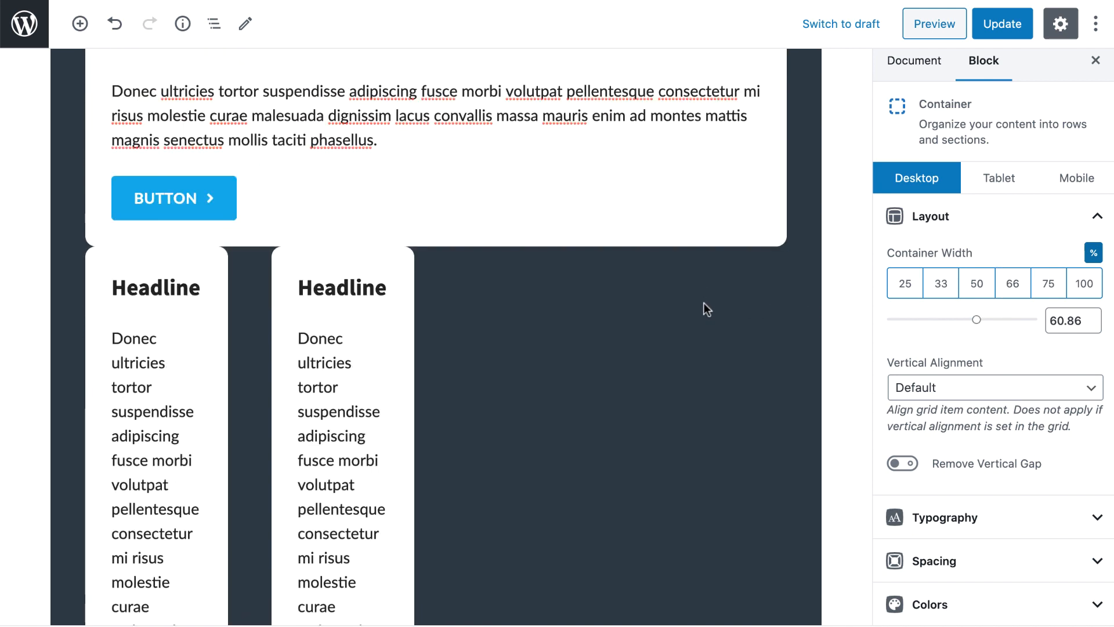
Undo the width changes on the first and fourth white boxes and deselect the blocks
key("ctrl+z")
key("ctrl+z")
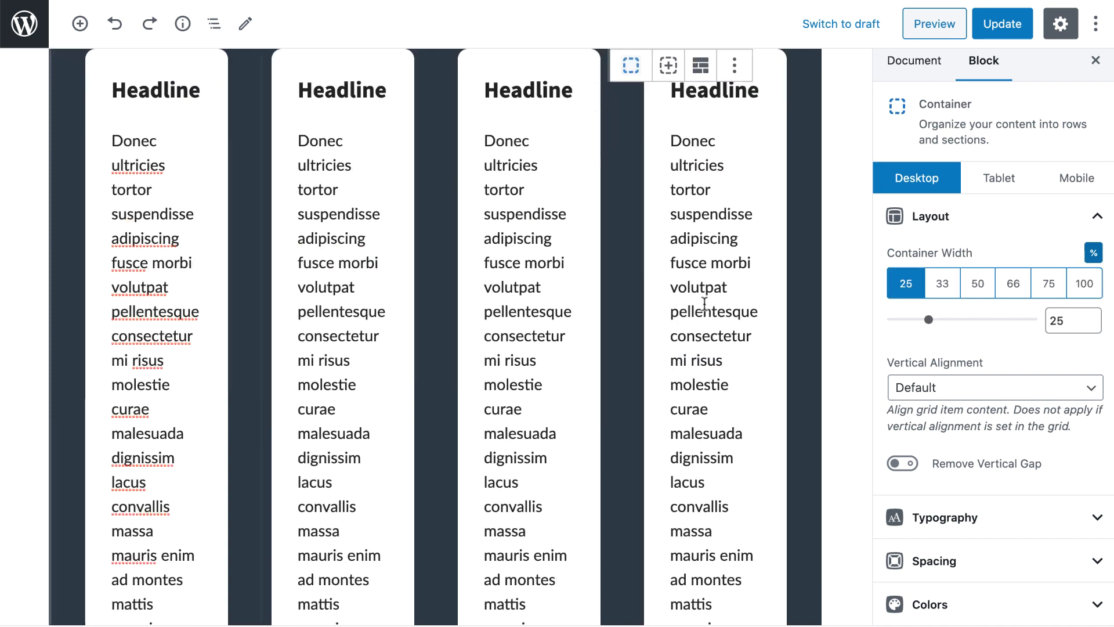
left_click(844, 239)
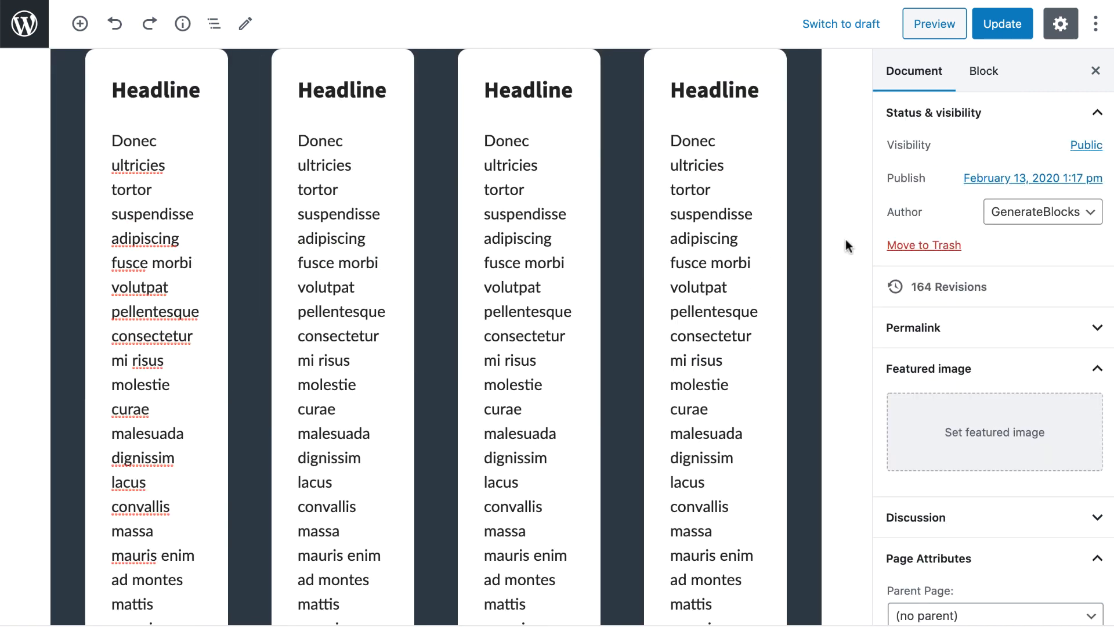
Check the container widths of the third and second white boxes and update the page
scroll(844, 239, "up", 5)
left_click(445, 343)
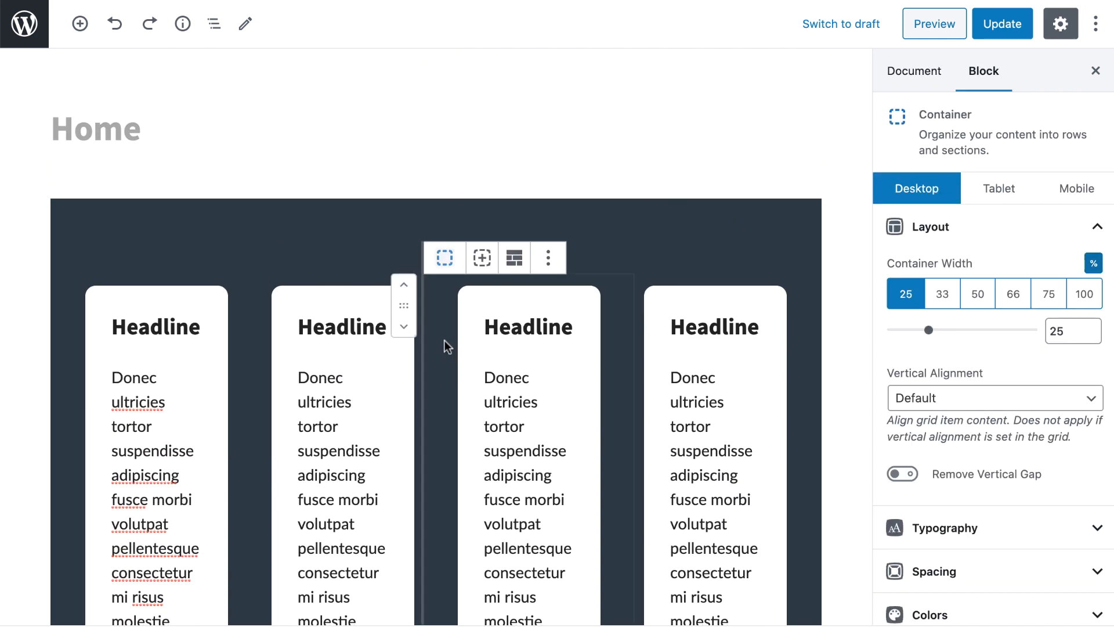
left_click(260, 319)
scroll(260, 319, "down", 5)
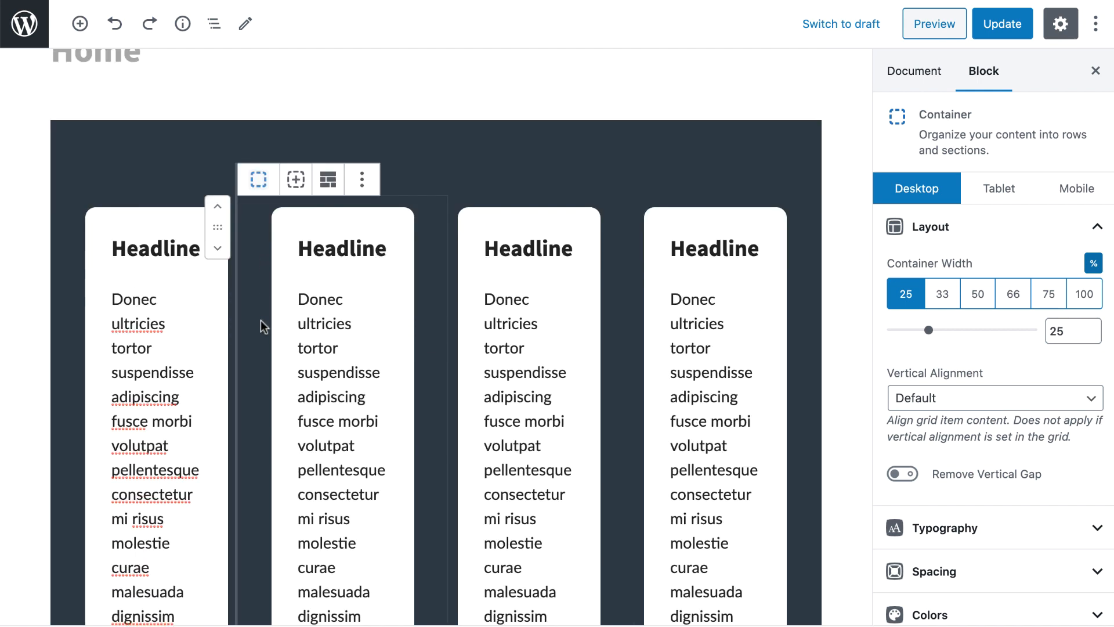
key("ctrl+s")
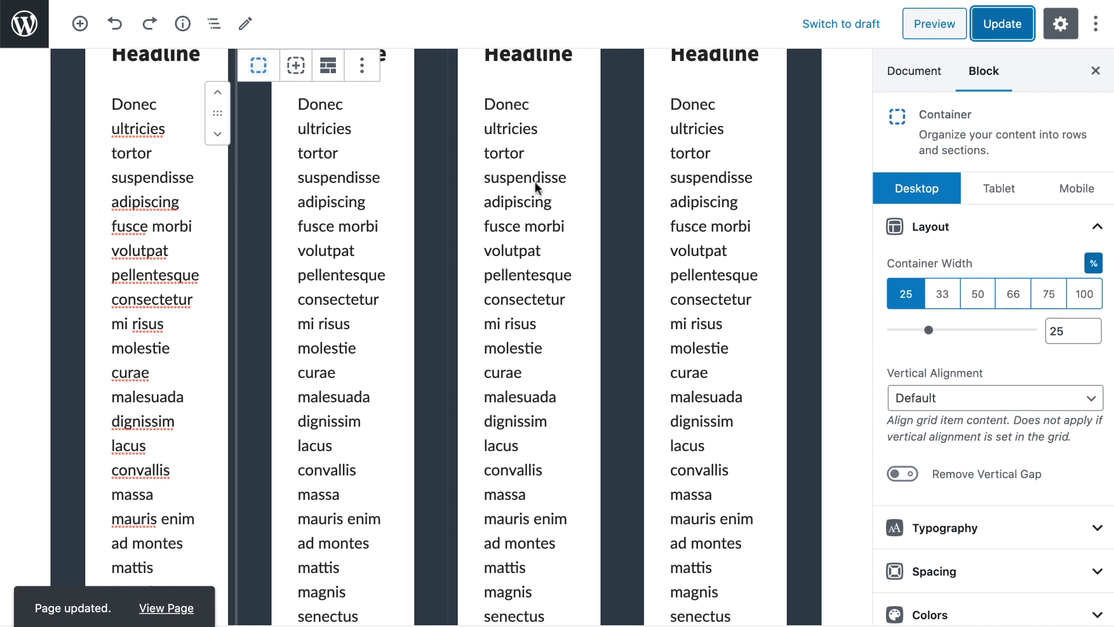
Try a container width of 44.73% on the first white box, update the page and view it on the site
left_click(89, 217)
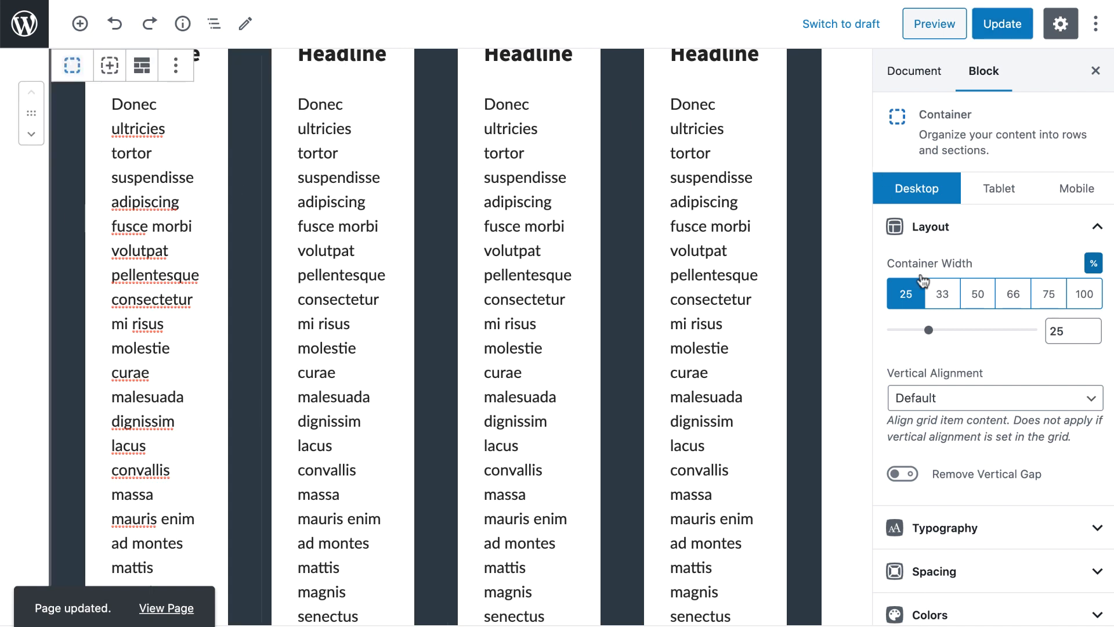
left_click_drag(930, 332, 956, 329)
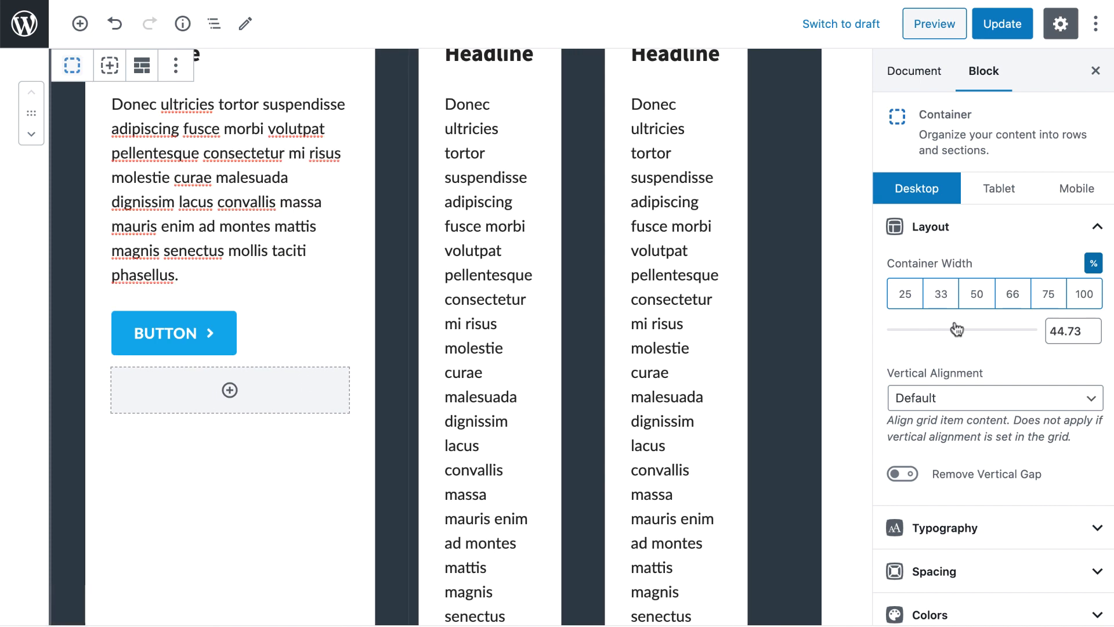
scroll(649, 261, "up", 3)
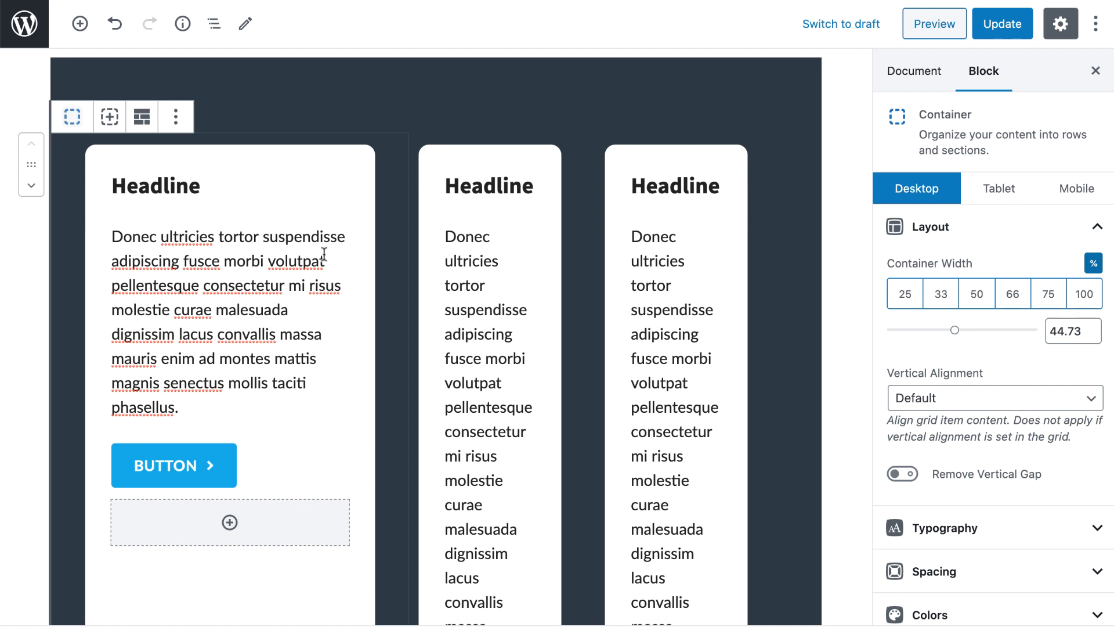
scroll(324, 255, "down", 5)
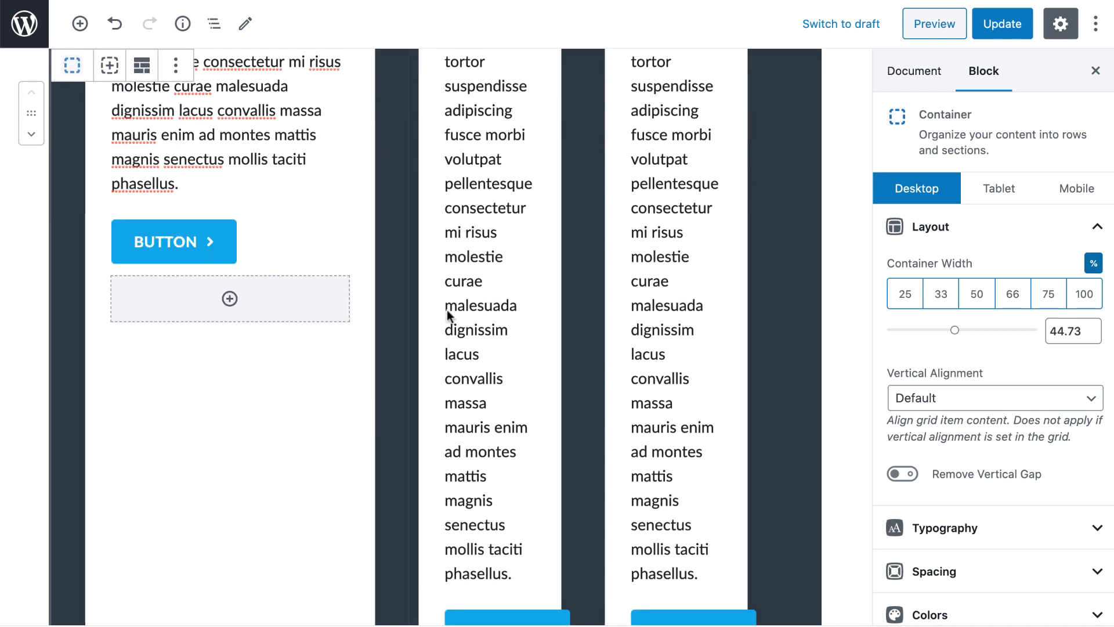
left_click(1001, 24)
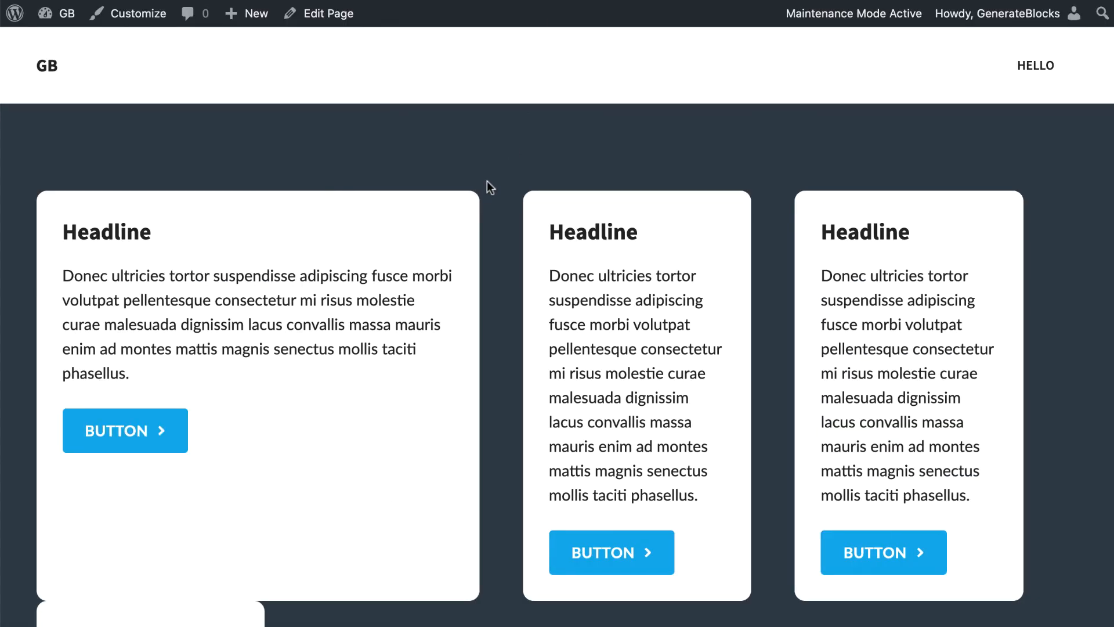
scroll(490, 188, "down", 3)
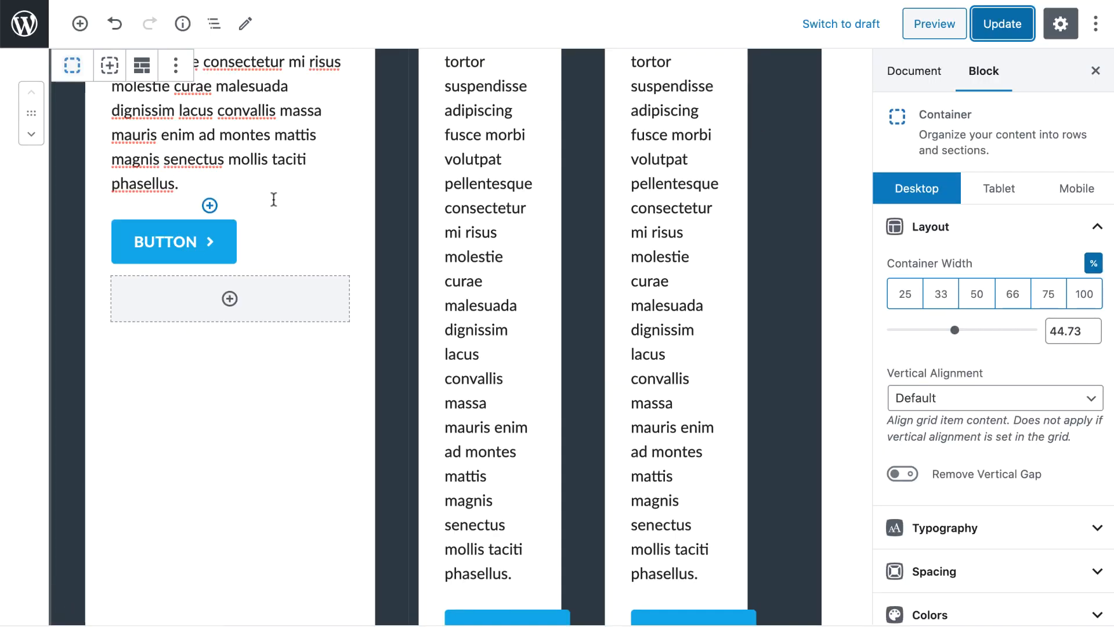
Select the grid holding the white boxes and try its vertical alignment at Bottom
scroll(273, 199, "up", 3)
scroll(273, 199, "up", 3)
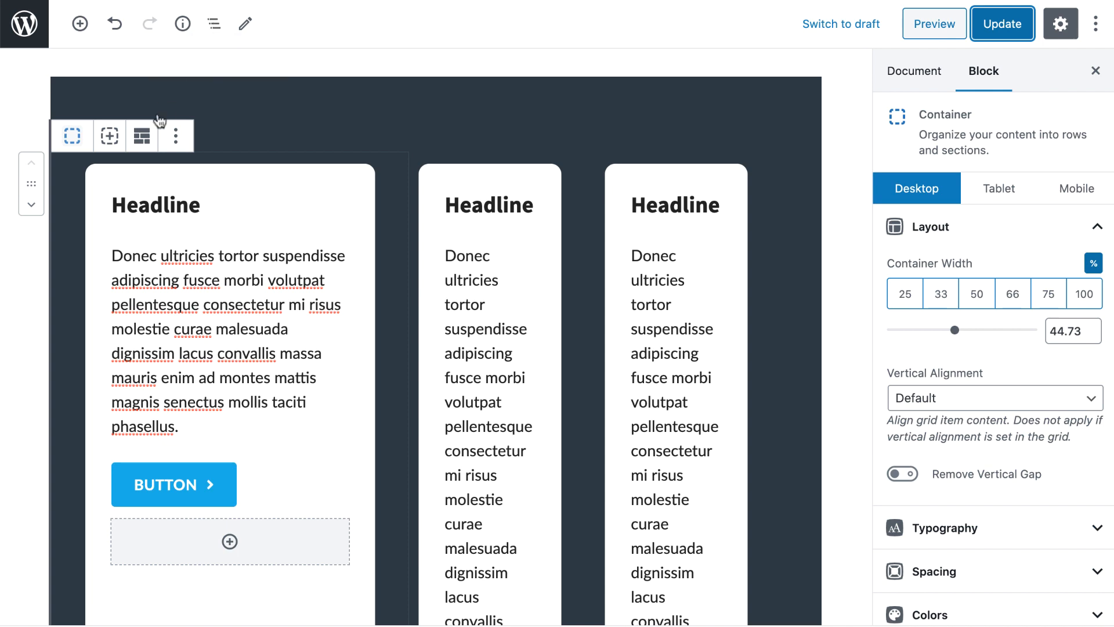
left_click(142, 137)
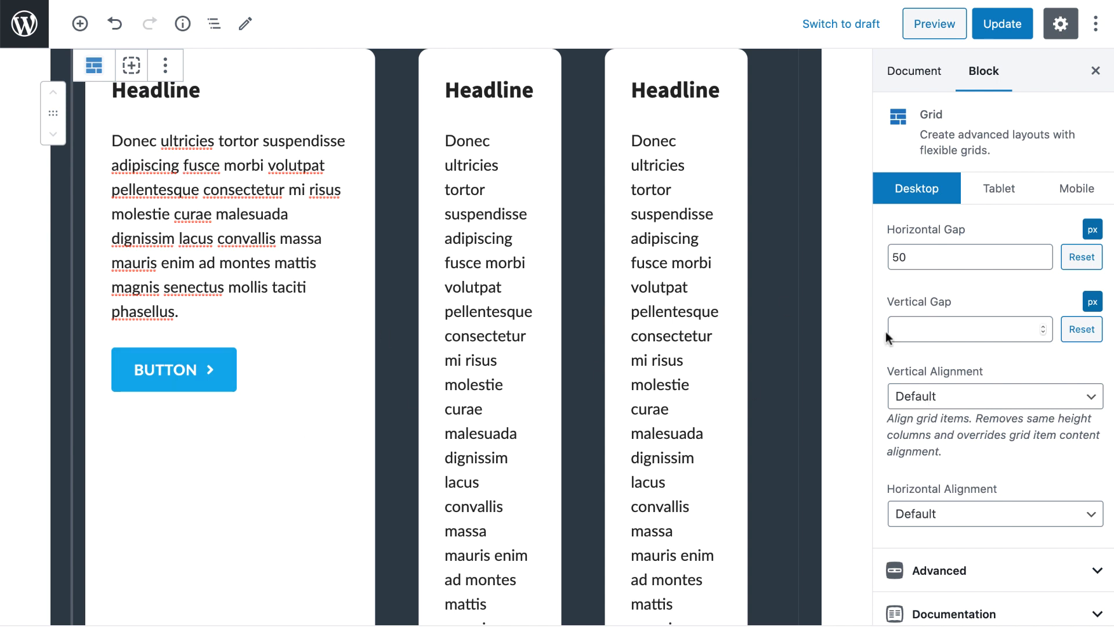
left_click(925, 388)
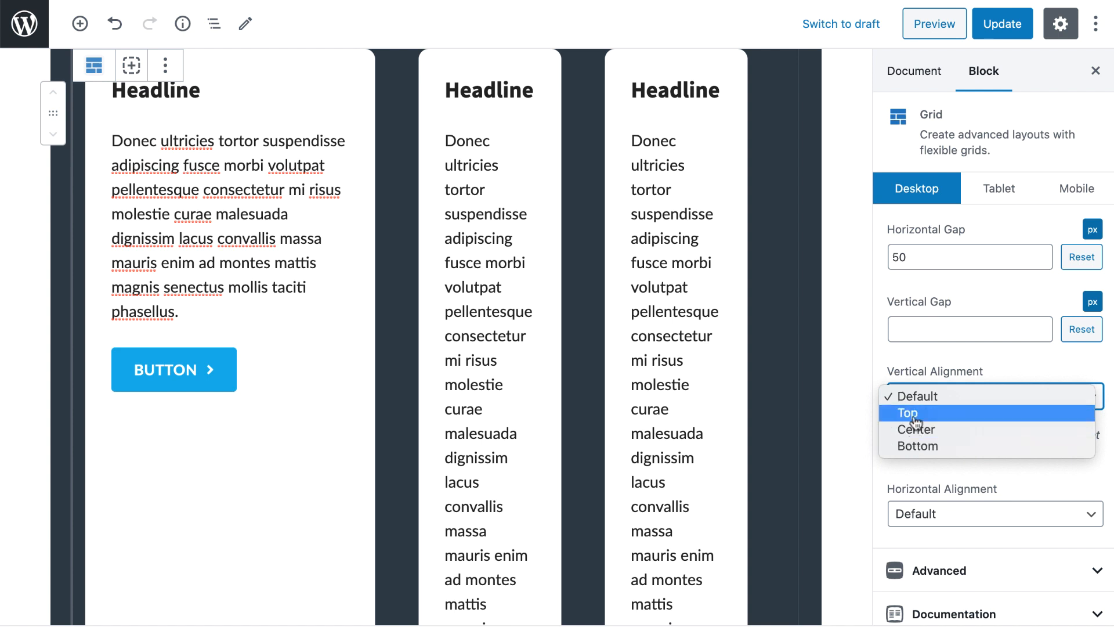
left_click(923, 445)
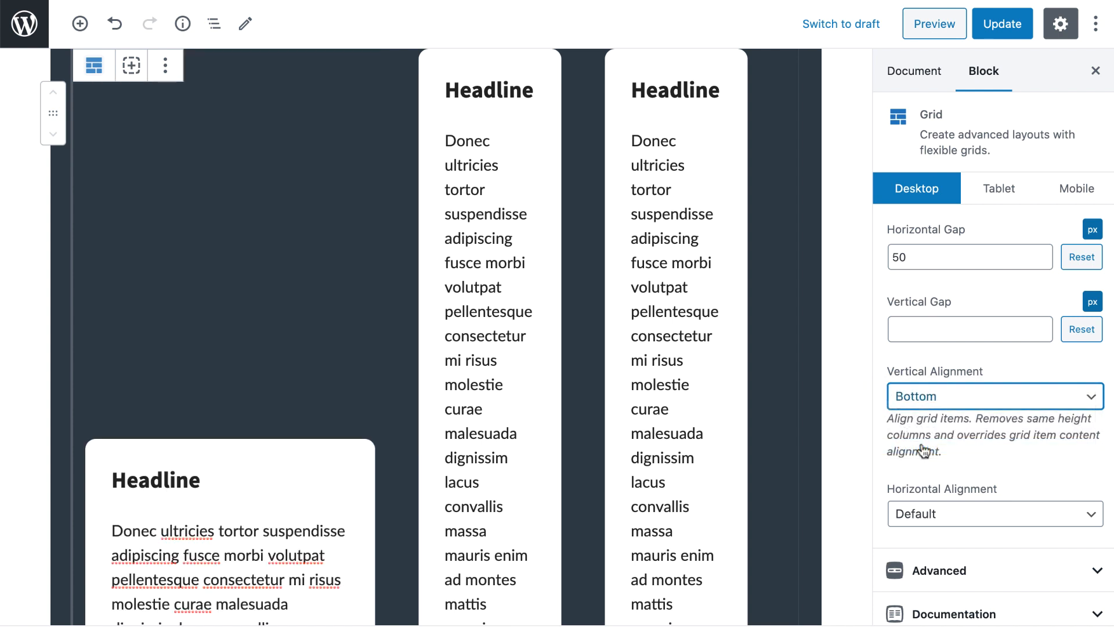
scroll(607, 403, "down", 3)
scroll(610, 406, "down", 2)
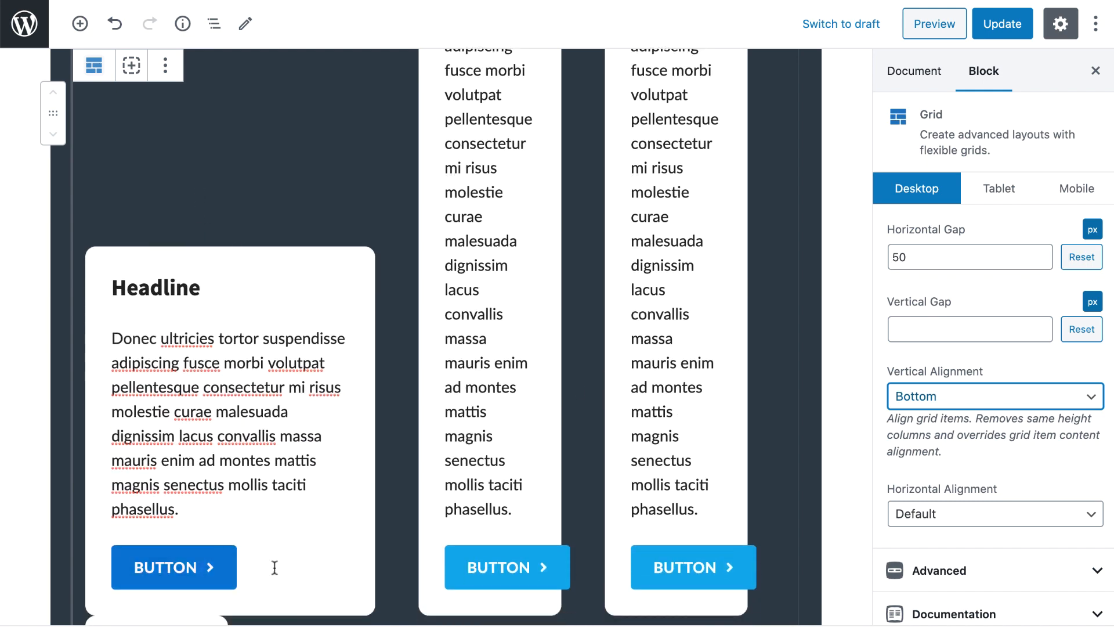
Try the grid's vertical alignment at Center and examine the position of the first box
left_click(935, 395)
left_click(930, 380)
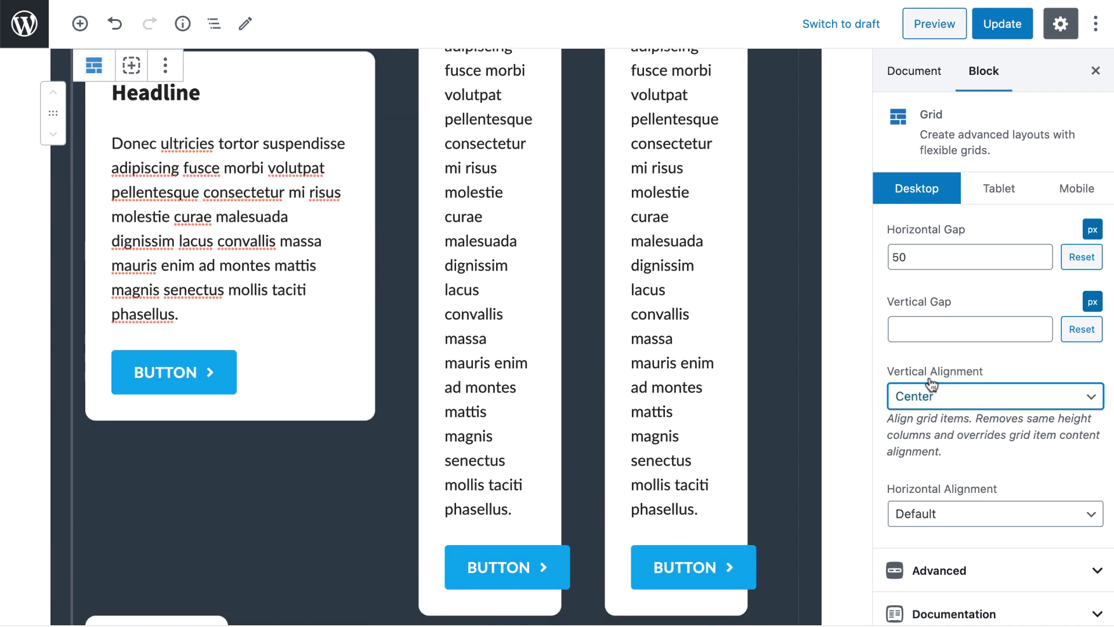
scroll(356, 348, "up", 3)
scroll(355, 350, "up", 1)
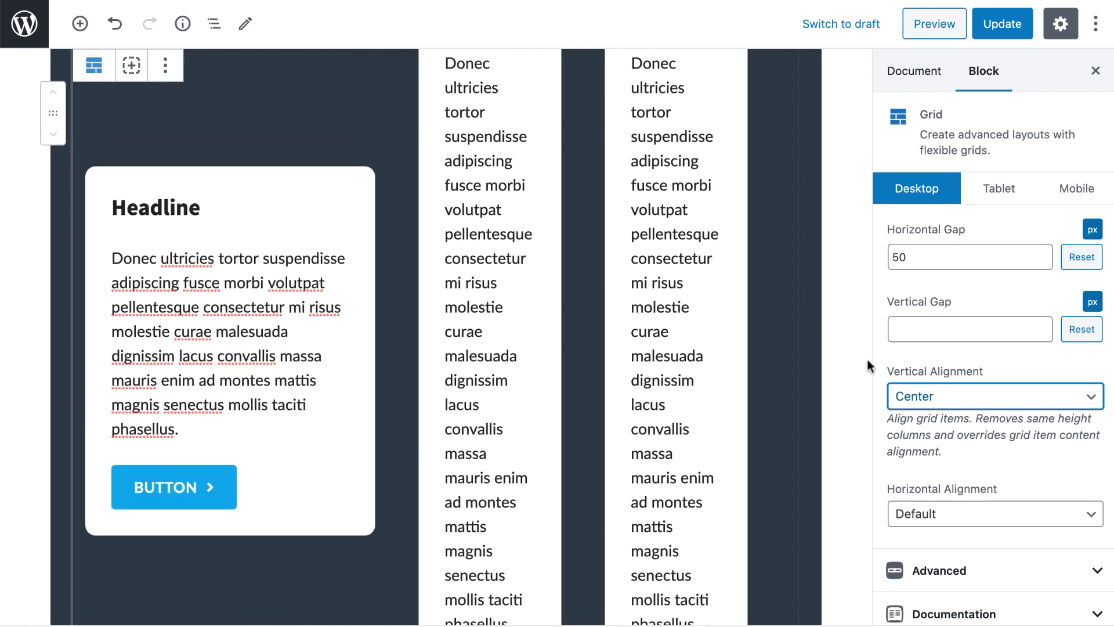
Set the grid's vertical alignment to Top and check the heights of the boxes
left_click(904, 395)
left_click(906, 380)
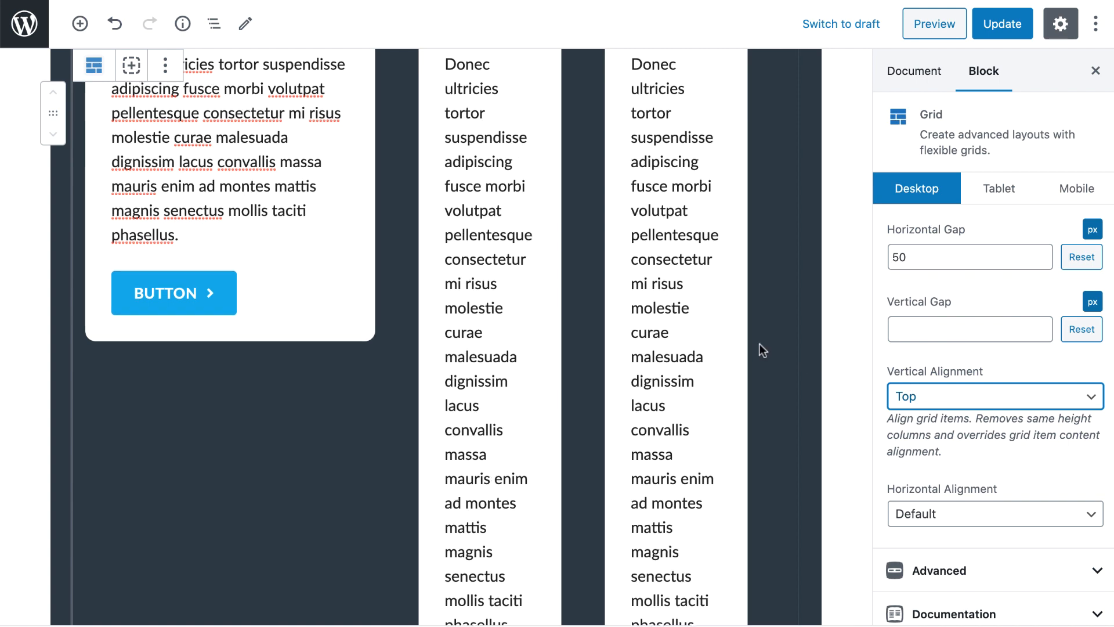
scroll(759, 348, "up", 8)
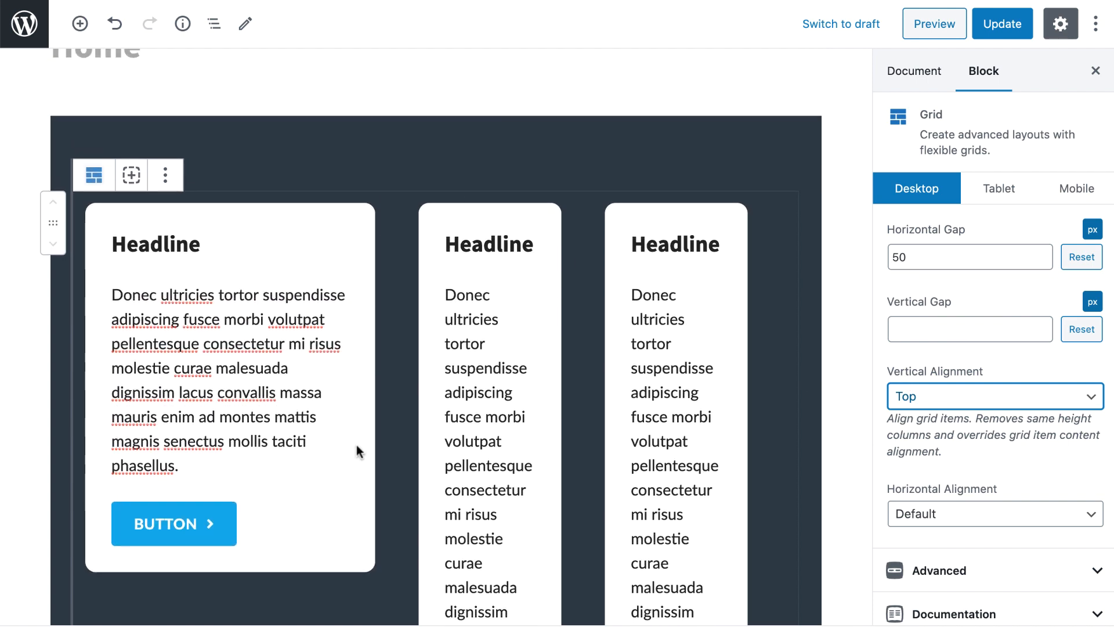
scroll(307, 488, "down", 5)
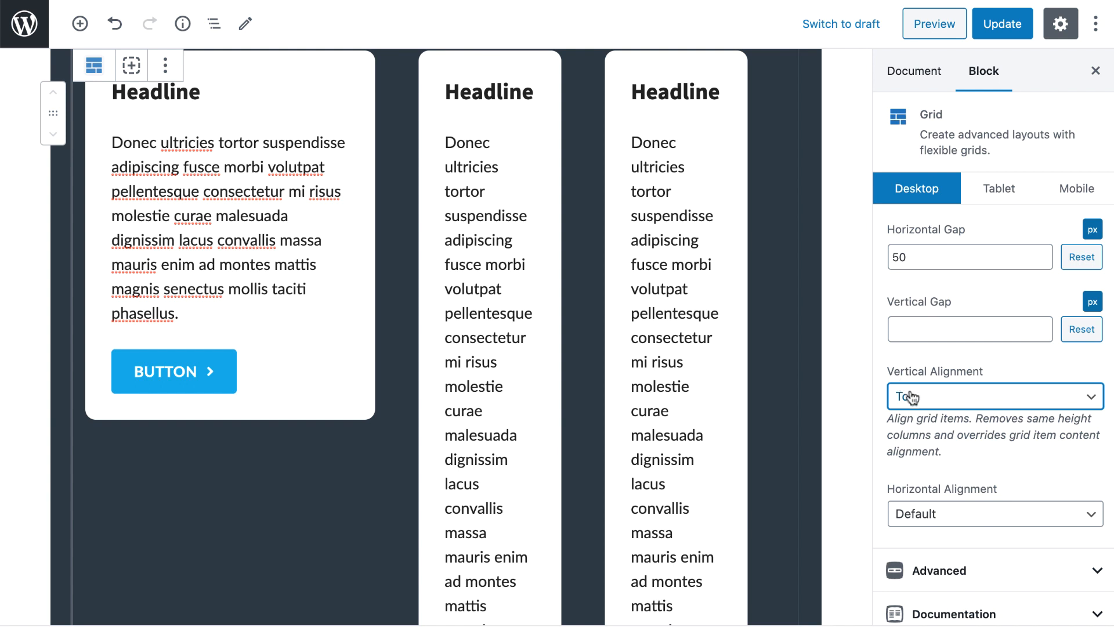
Return the first white box to a container width of 25% and update the page
left_click(79, 179)
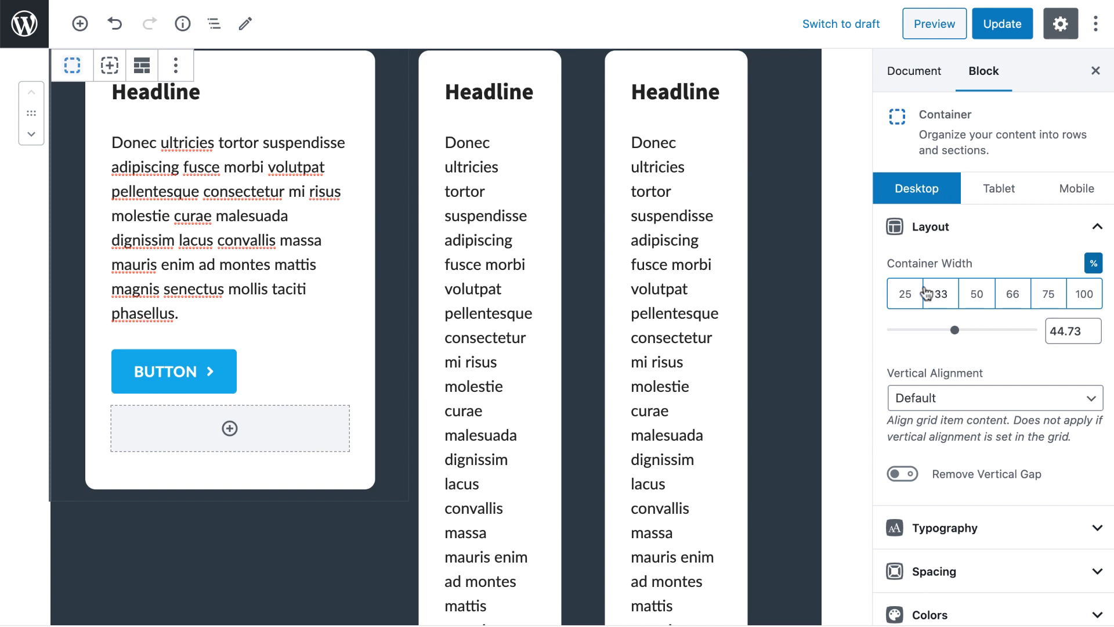
left_click(904, 297)
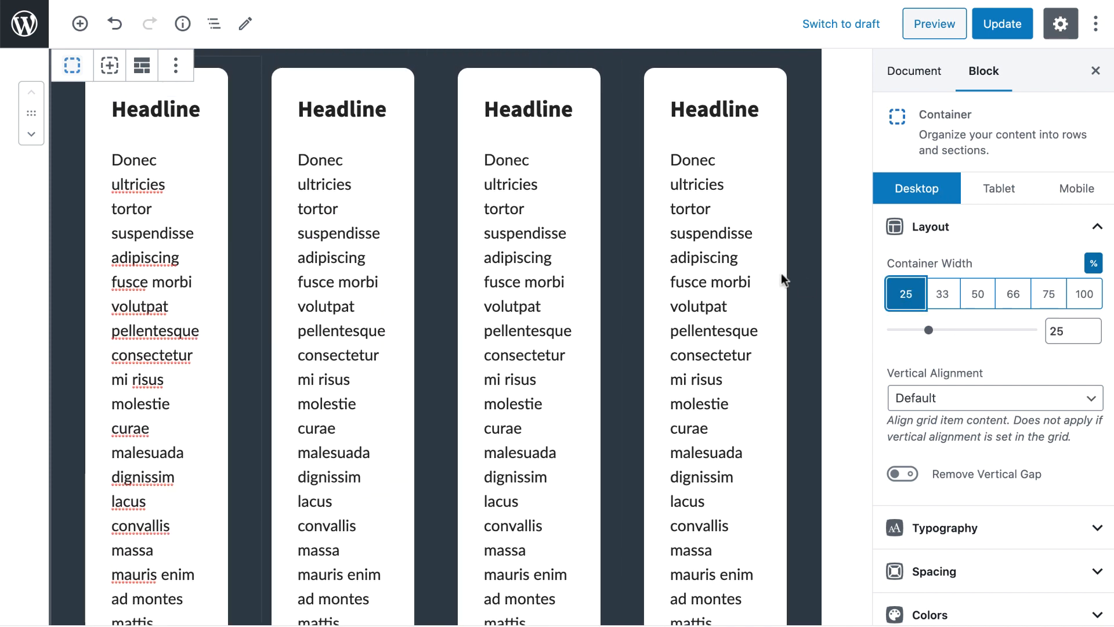
scroll(781, 273, "up", 5)
left_click(1002, 23)
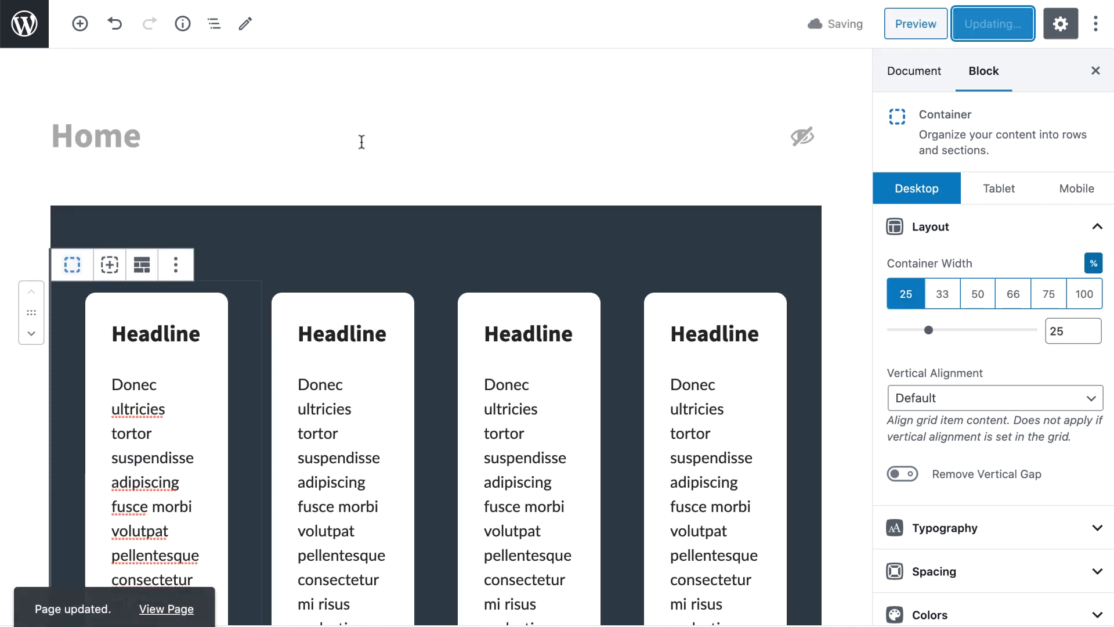
Set the first white box's container width for tablet to 50%
scroll(361, 141, "down", 2)
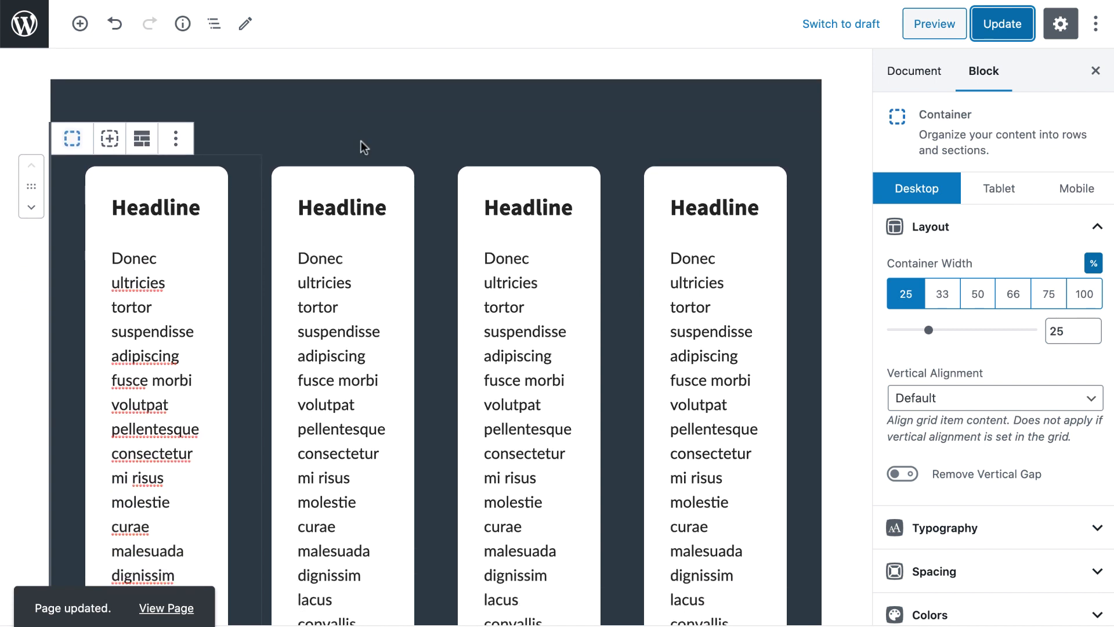
left_click(77, 236)
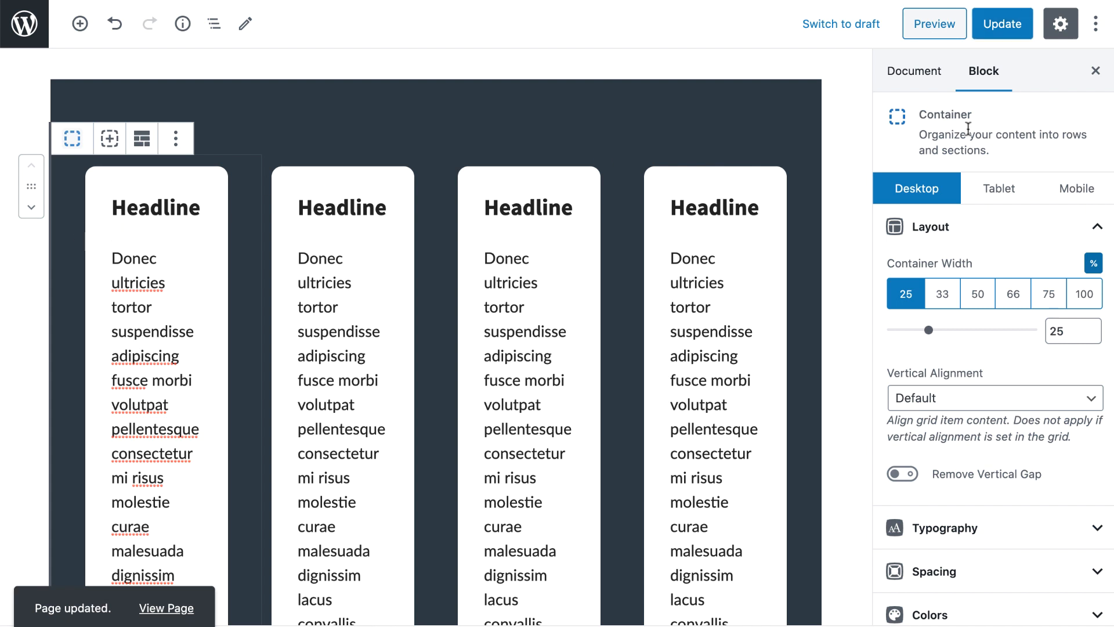
left_click(998, 187)
left_click(977, 294)
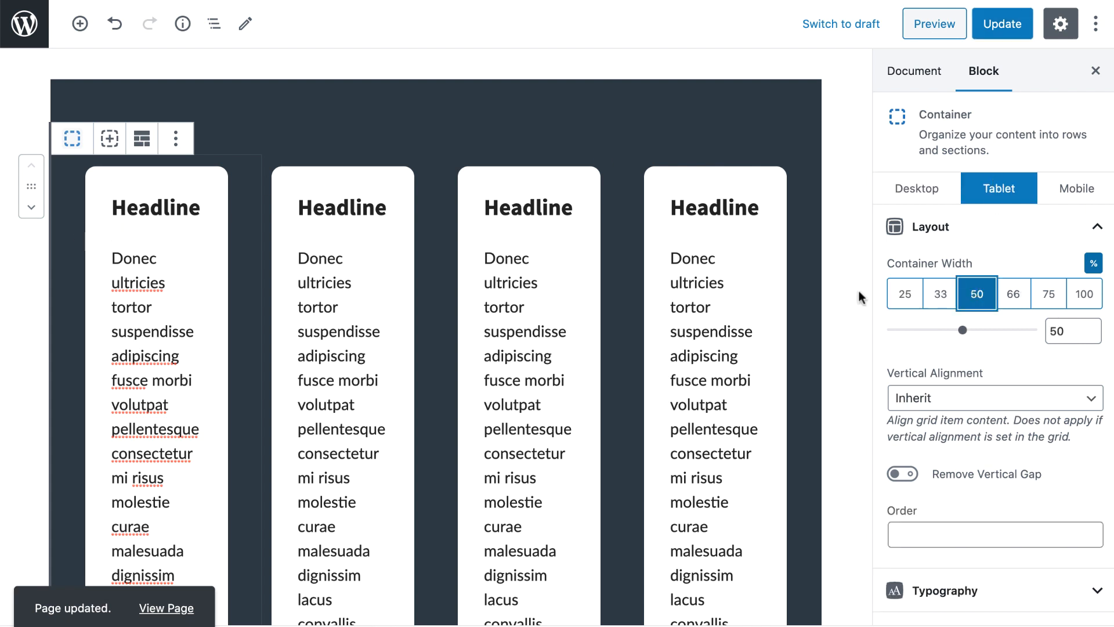
Set the second white box's container width for tablet to 50%
left_click(255, 265)
left_click(1006, 197)
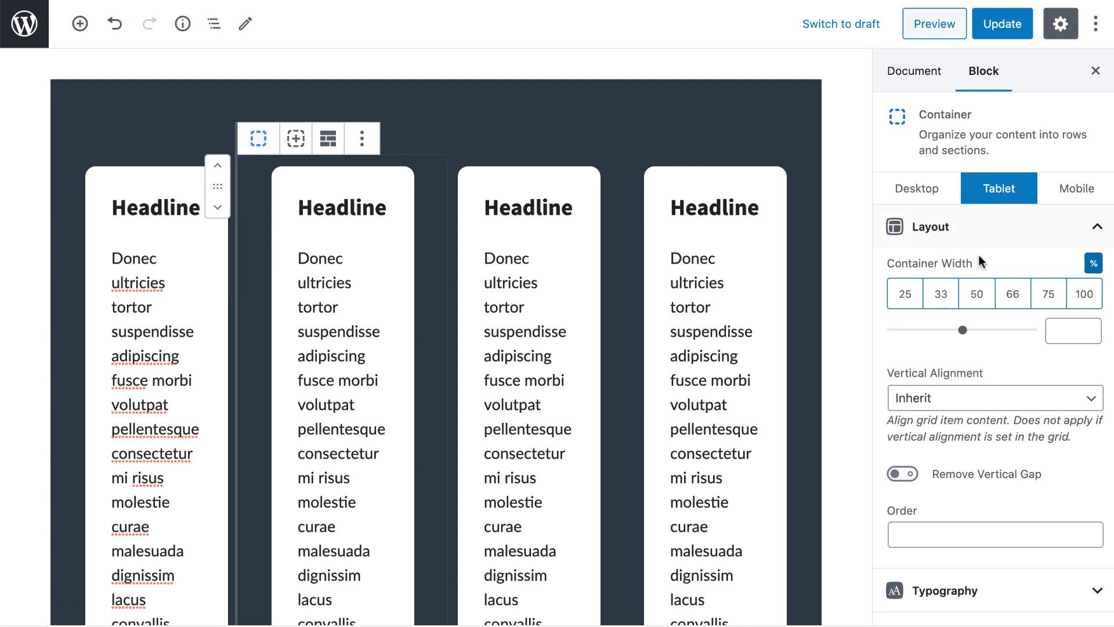
left_click(977, 294)
Set the third white box's container width for tablet to 50%
left_click(439, 329)
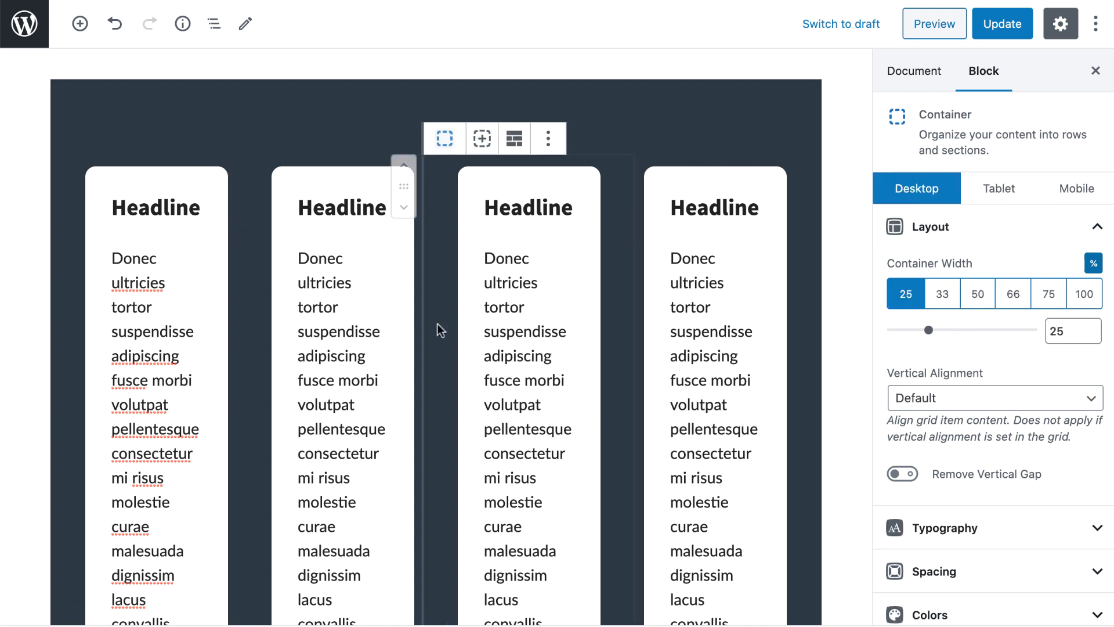
left_click(975, 193)
left_click(978, 296)
Set the fourth white box's container width for tablet to 50% and update the page
left_click(634, 334)
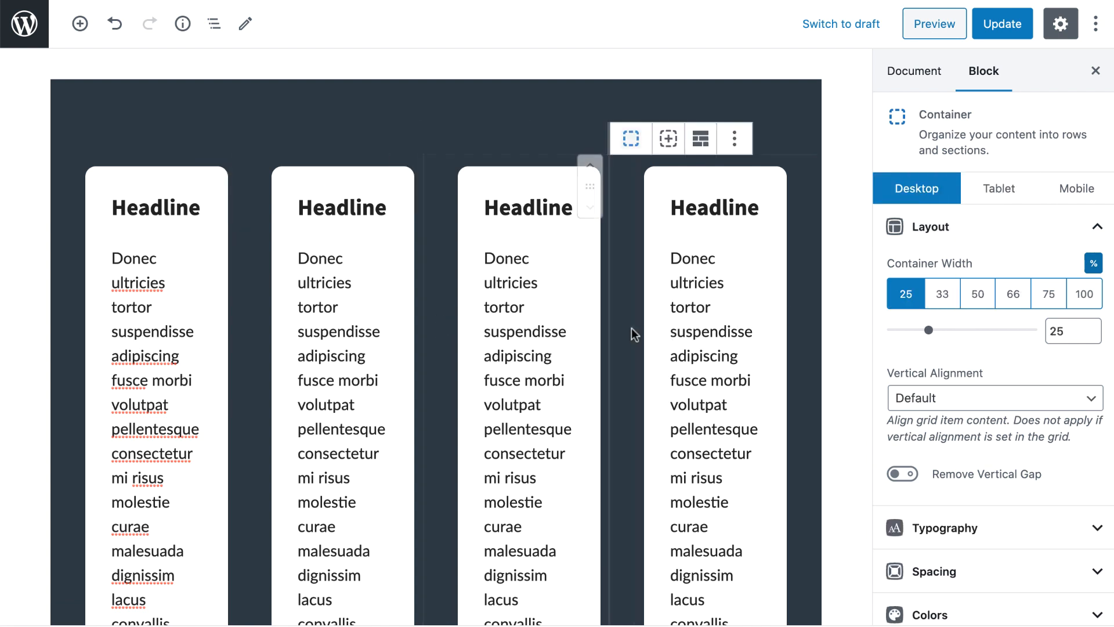
left_click(998, 195)
left_click(978, 294)
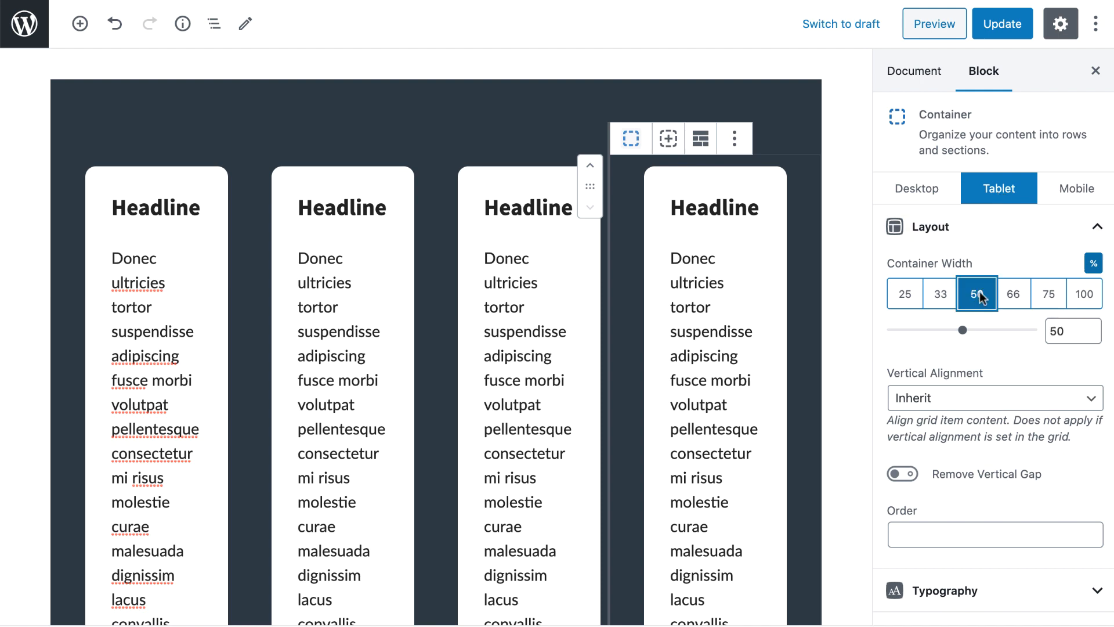
left_click(1002, 26)
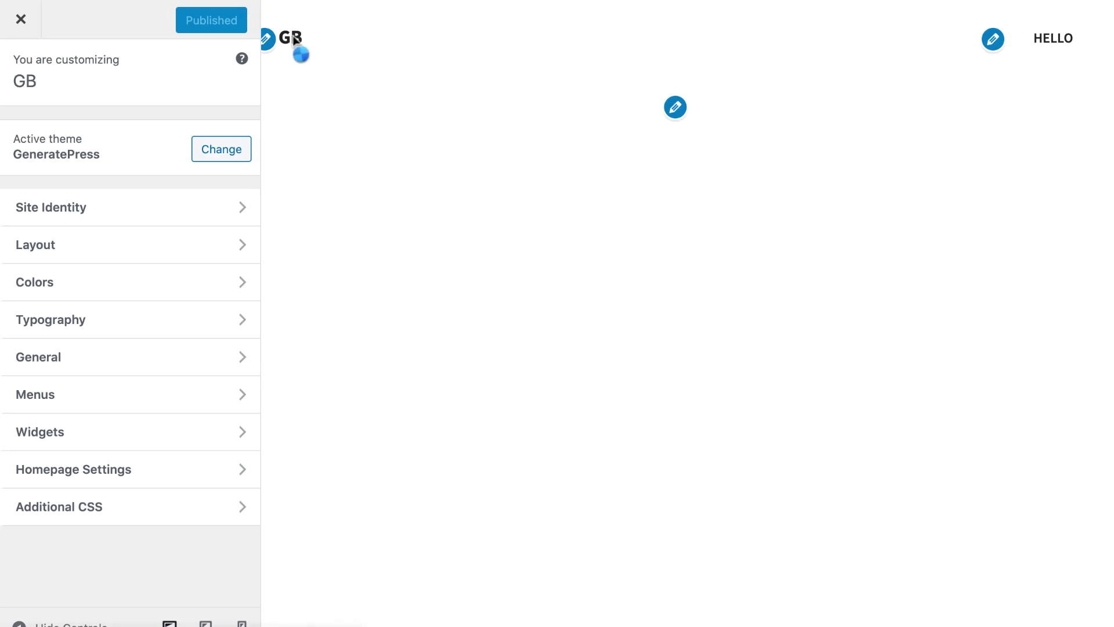
Switch the Customizer preview to tablet size and check the spacing between the rows of boxes
left_click(205, 622)
scroll(652, 297, "down", 6)
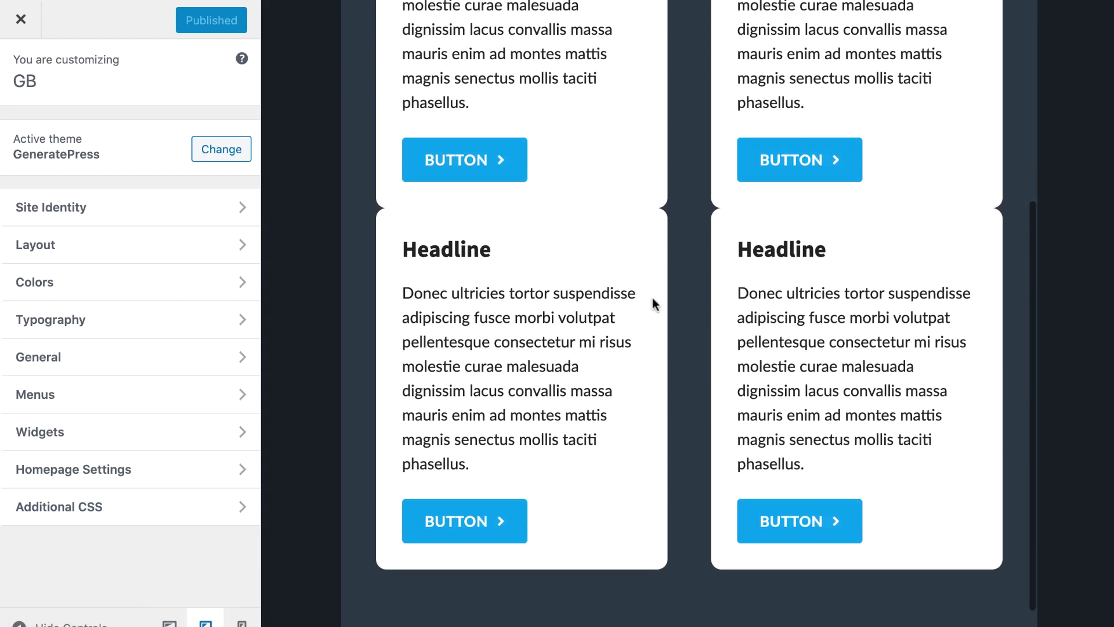
scroll(652, 297, "up", 4)
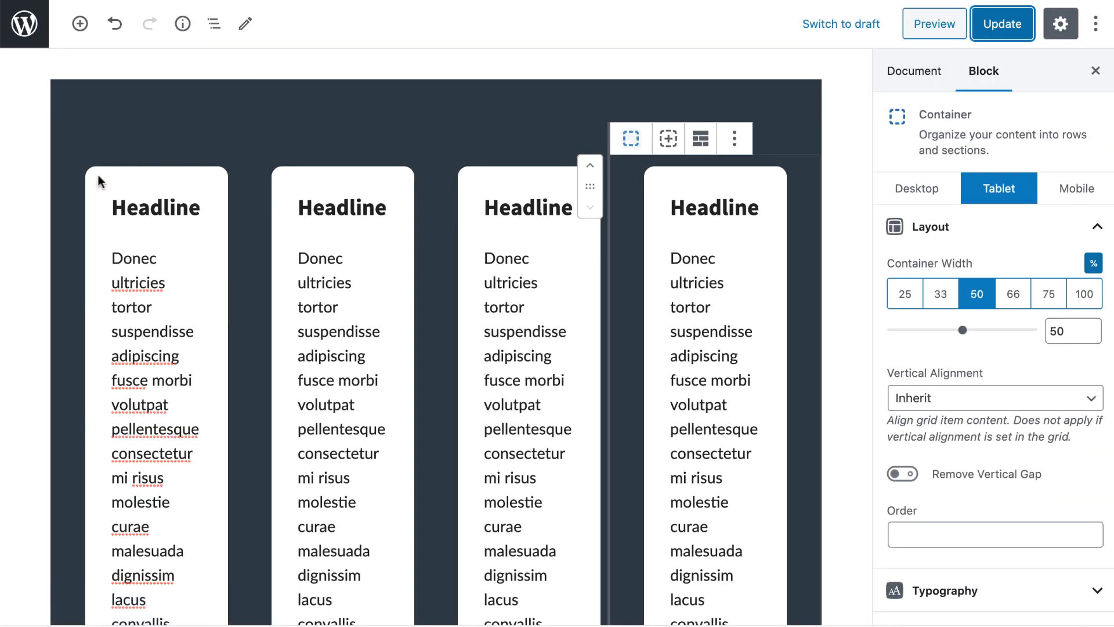
Set the grid's vertical gap for tablet to 50 px and update the page
left_click(94, 209)
left_click(142, 138)
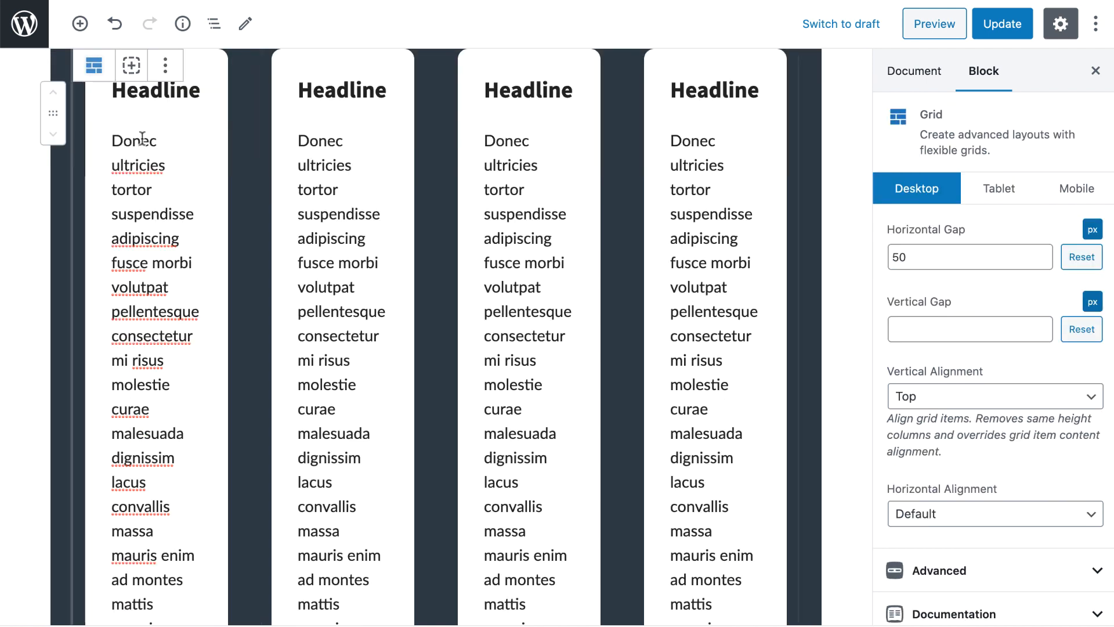
left_click(999, 189)
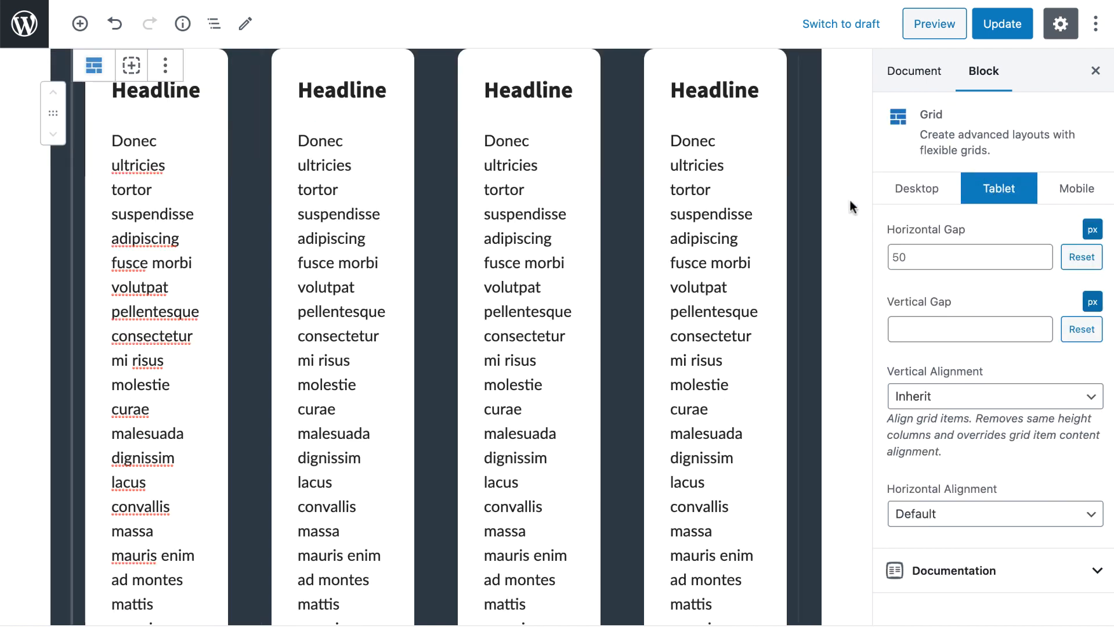
left_click(911, 328)
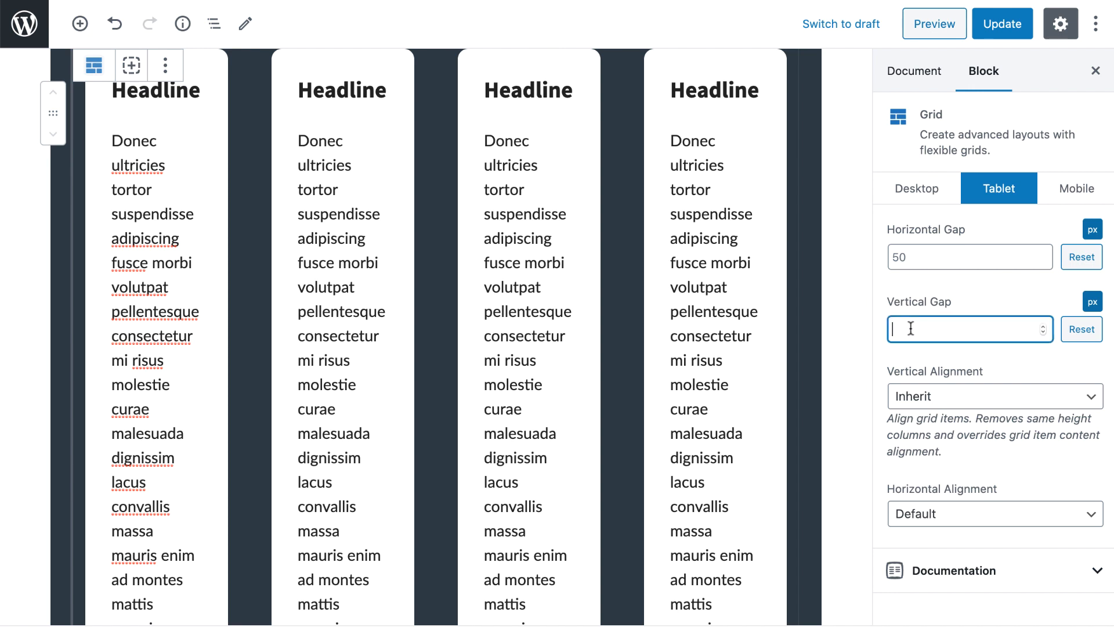
key("BackSpace")
key("BackSpace")
type("60")
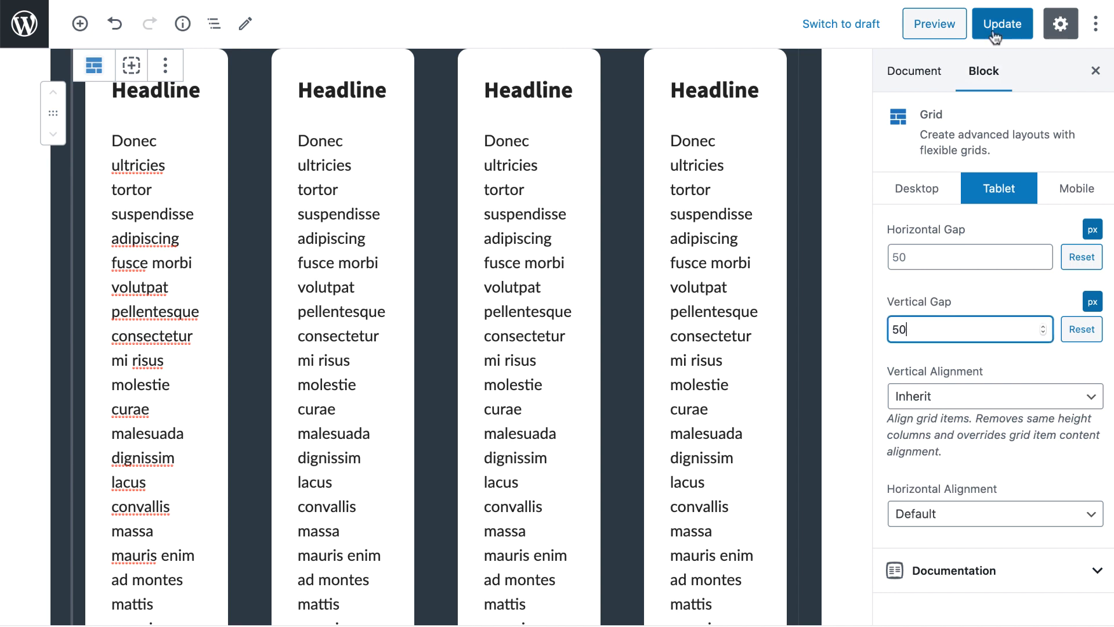
left_click(1002, 24)
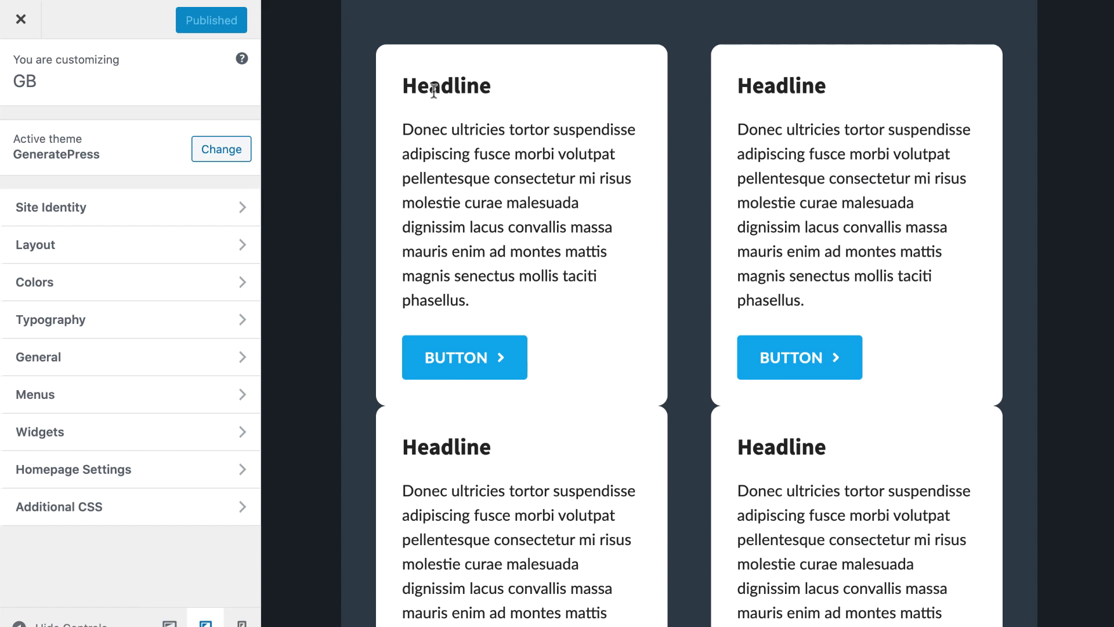
Reload the tablet preview and examine the gap between the rows and the space below the last row
scroll(497, 136, "up", 3)
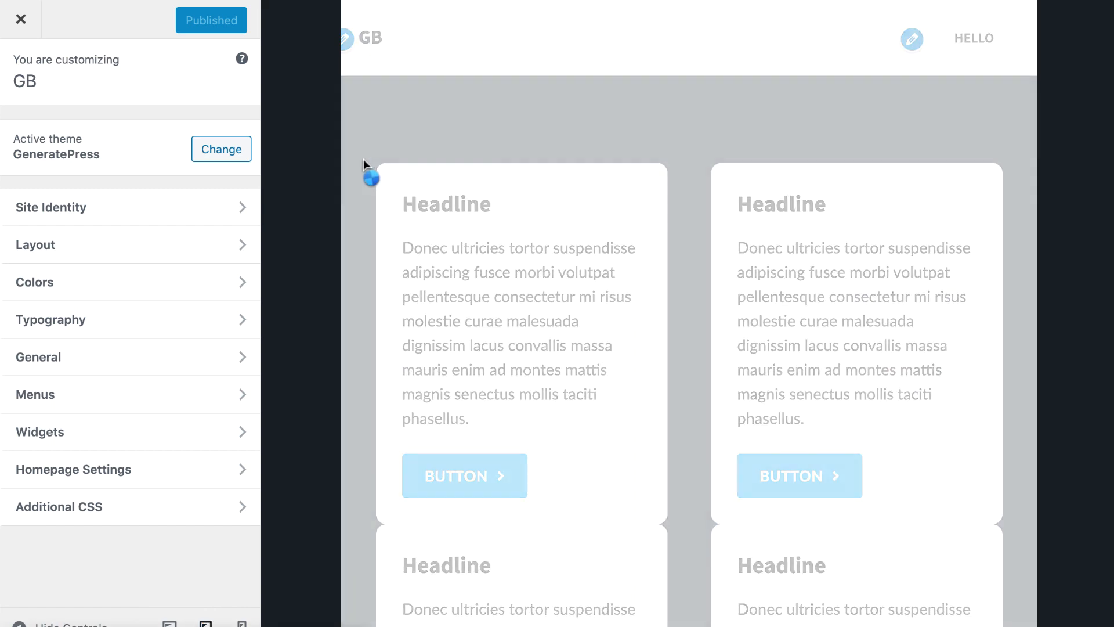
scroll(363, 158, "down", 4)
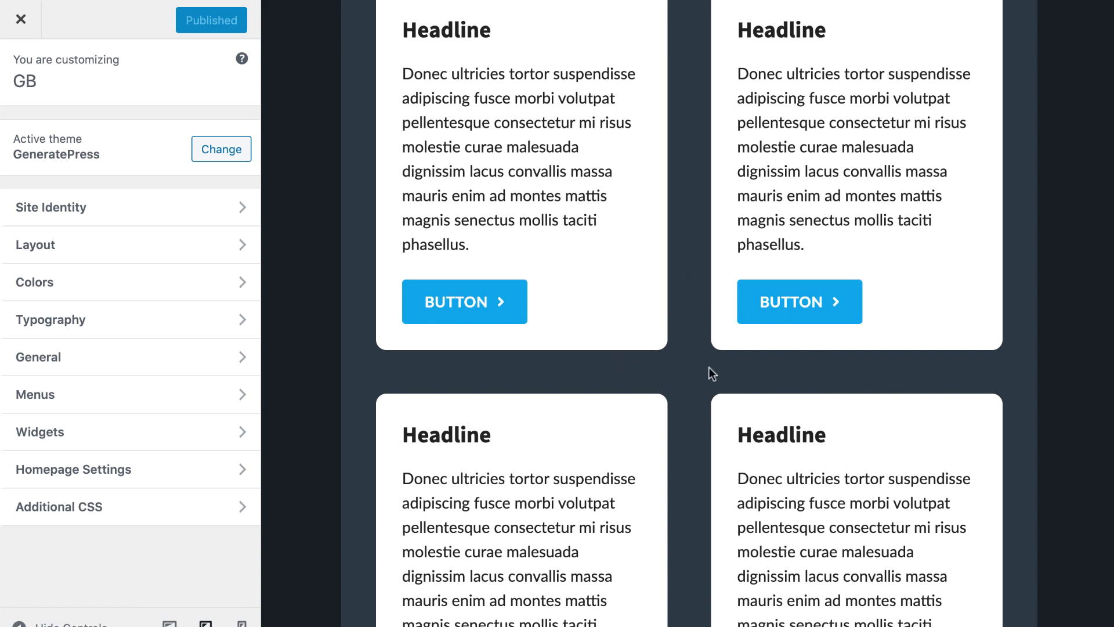
scroll(709, 373, "down", 5)
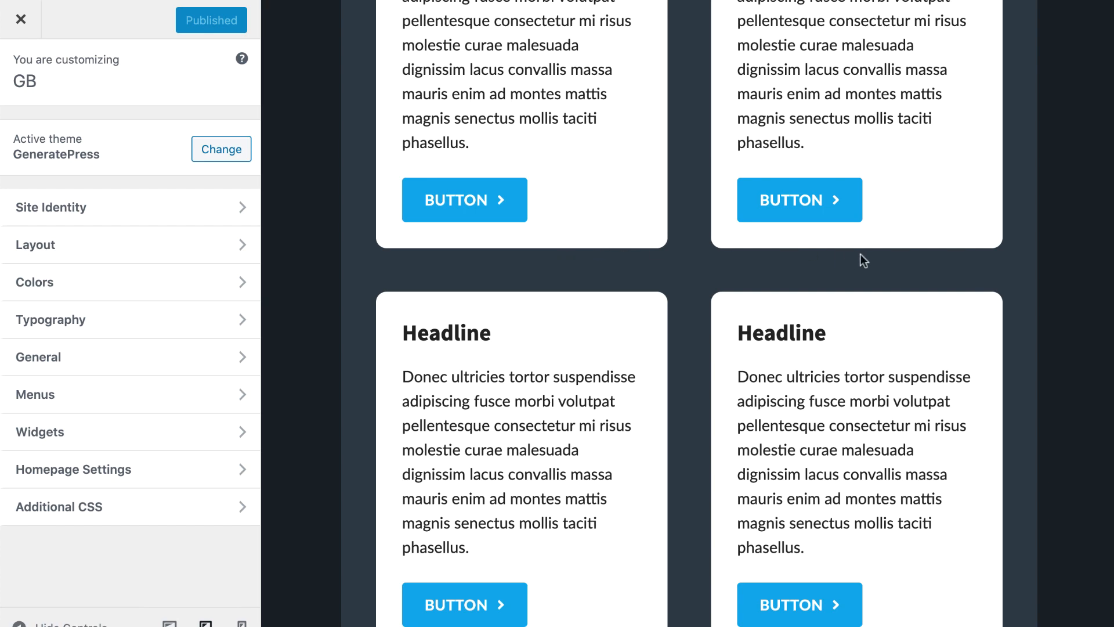
scroll(685, 249, "down", 3)
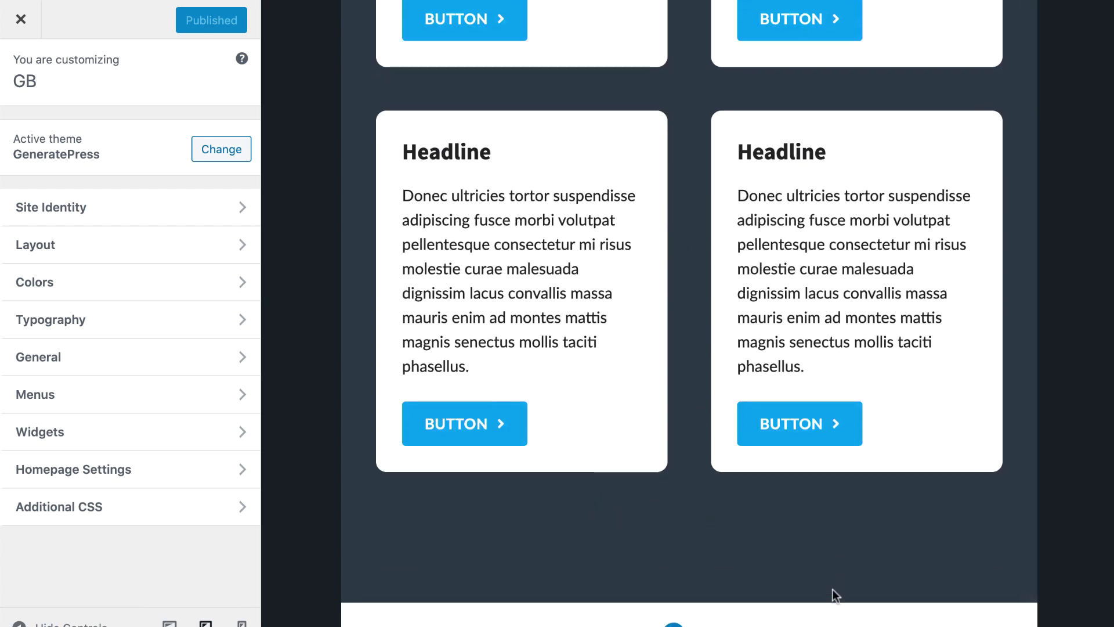
scroll(702, 333, "down", 2)
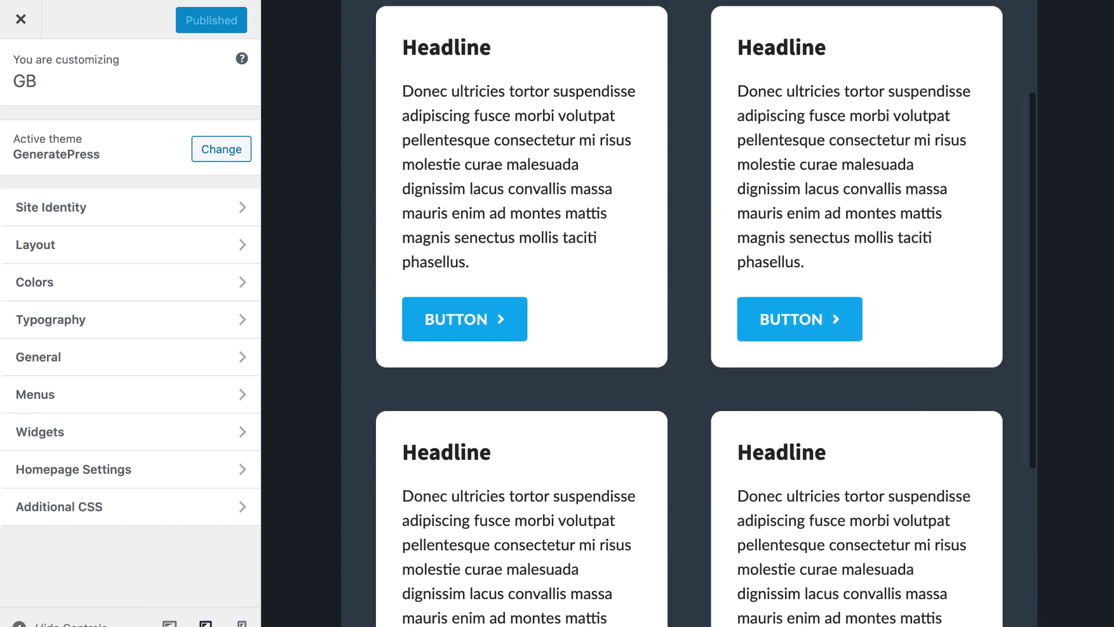
scroll(690, 169, "down", 5)
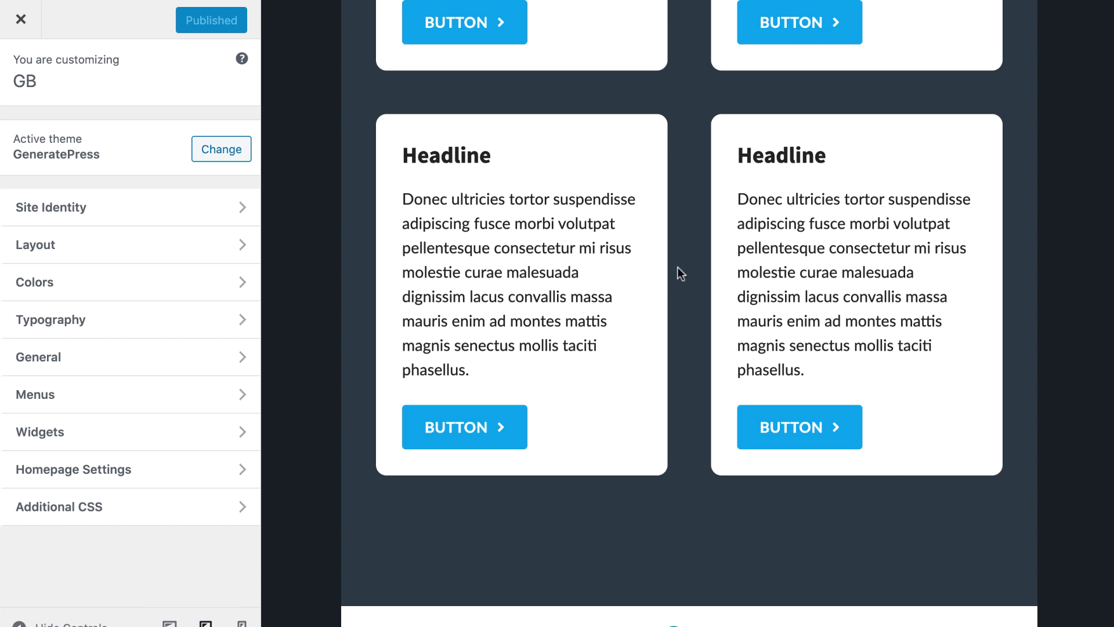
scroll(678, 267, "up", 10)
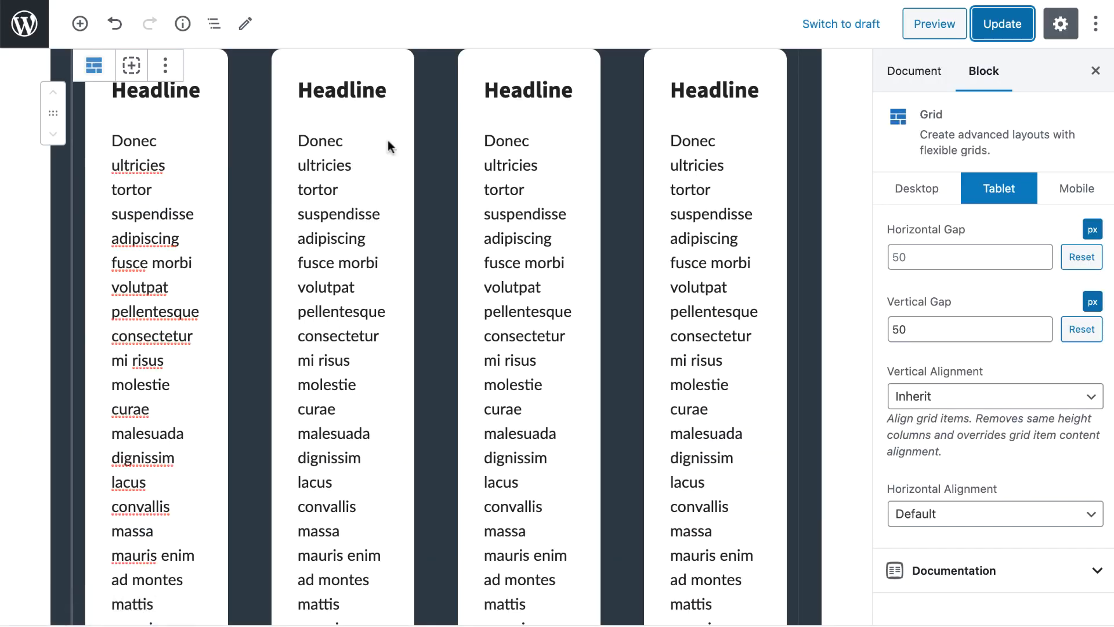
Remove the vertical gap on tablet from the third and fourth white boxes, update the page and check the tablet preview
left_click(447, 162)
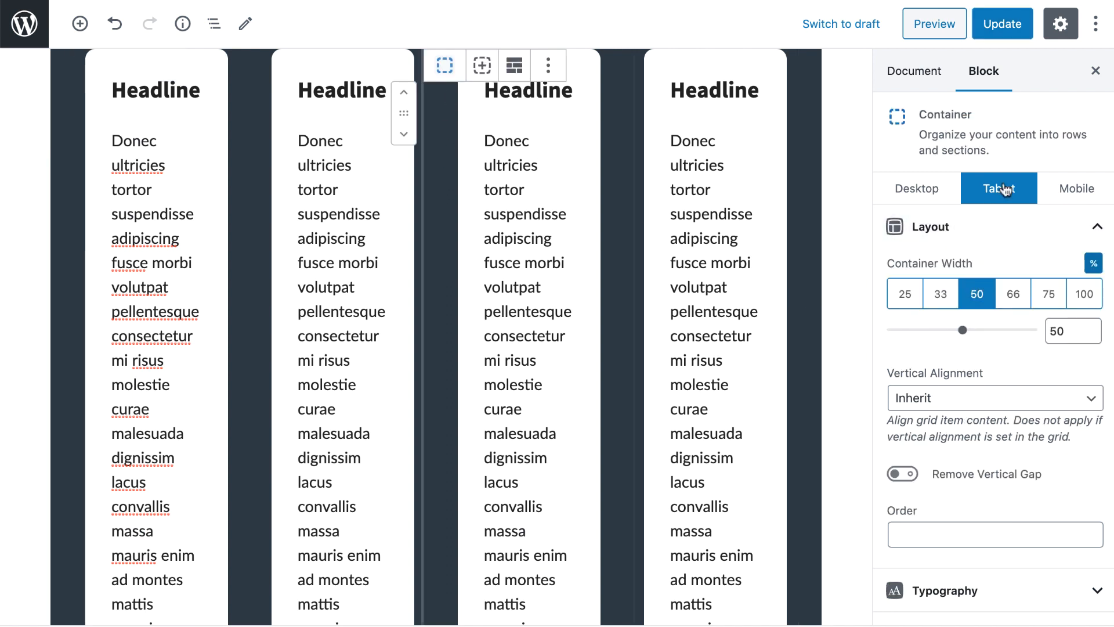
left_click(902, 473)
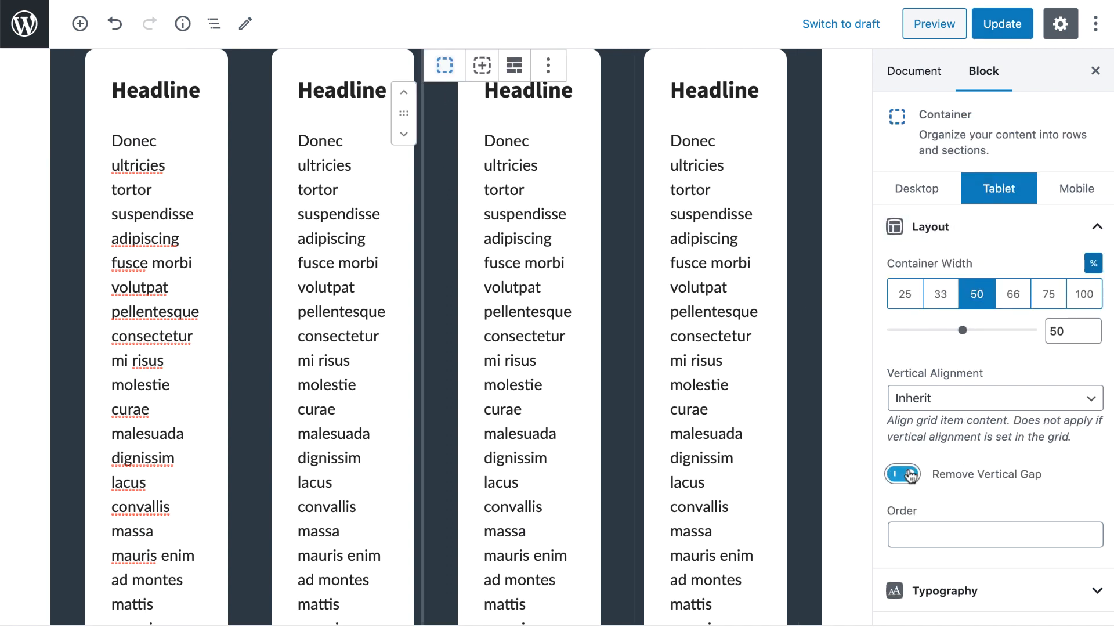
left_click(631, 343)
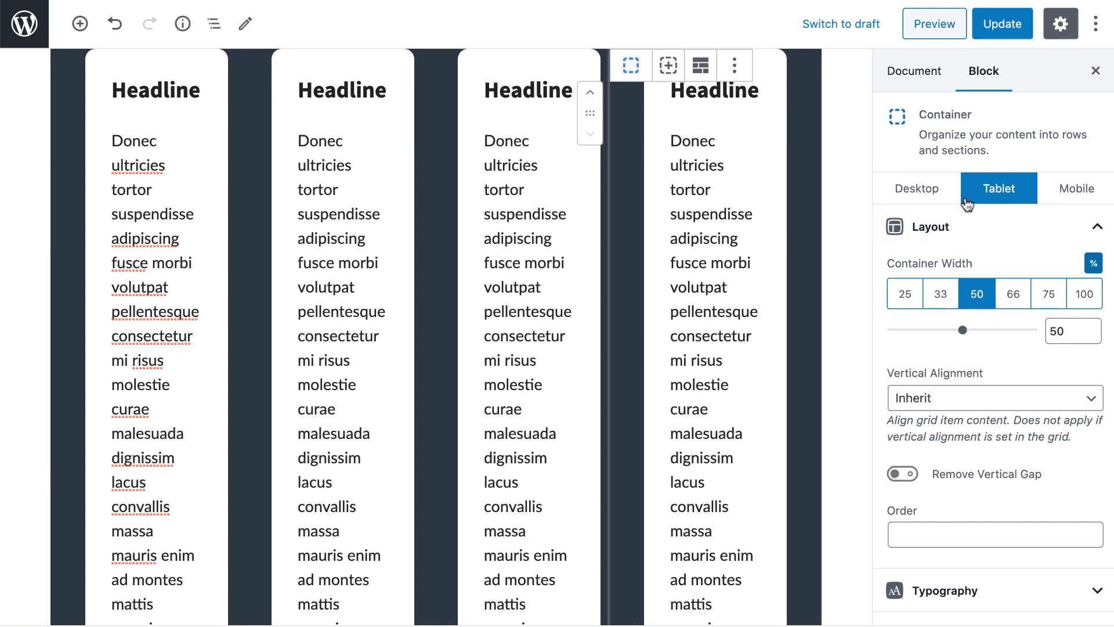
left_click(935, 477)
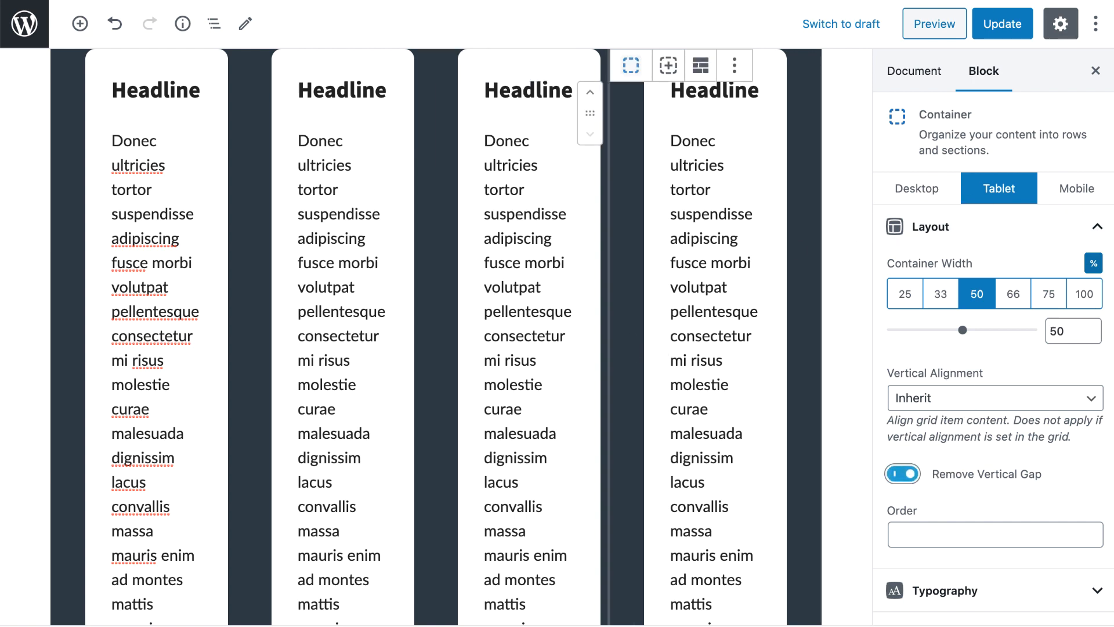
left_click(1002, 23)
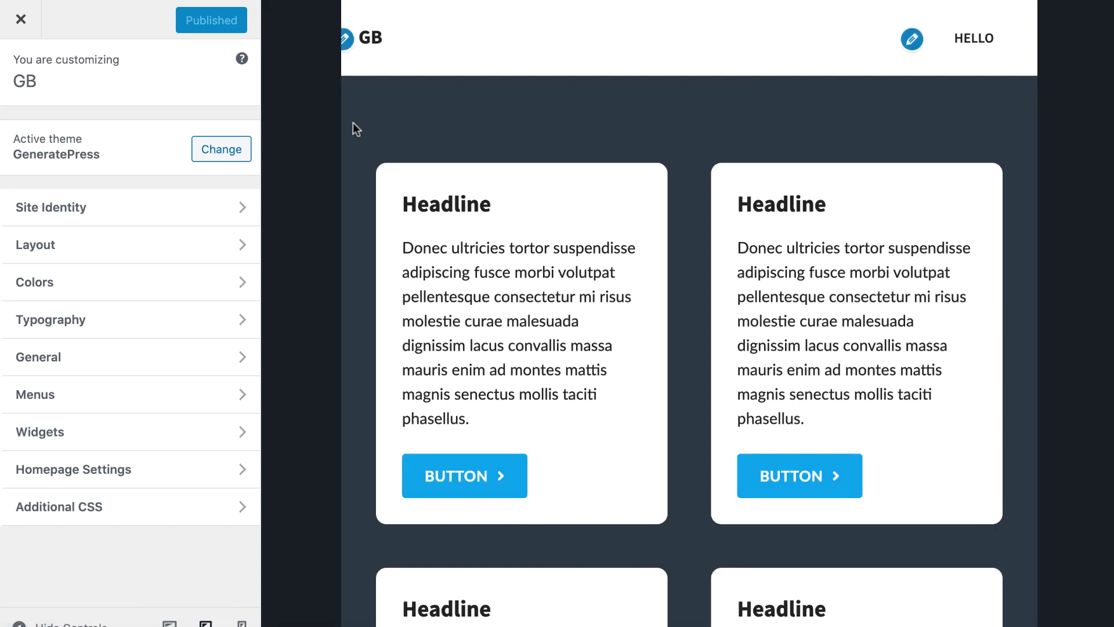
scroll(443, 157, "down", 7)
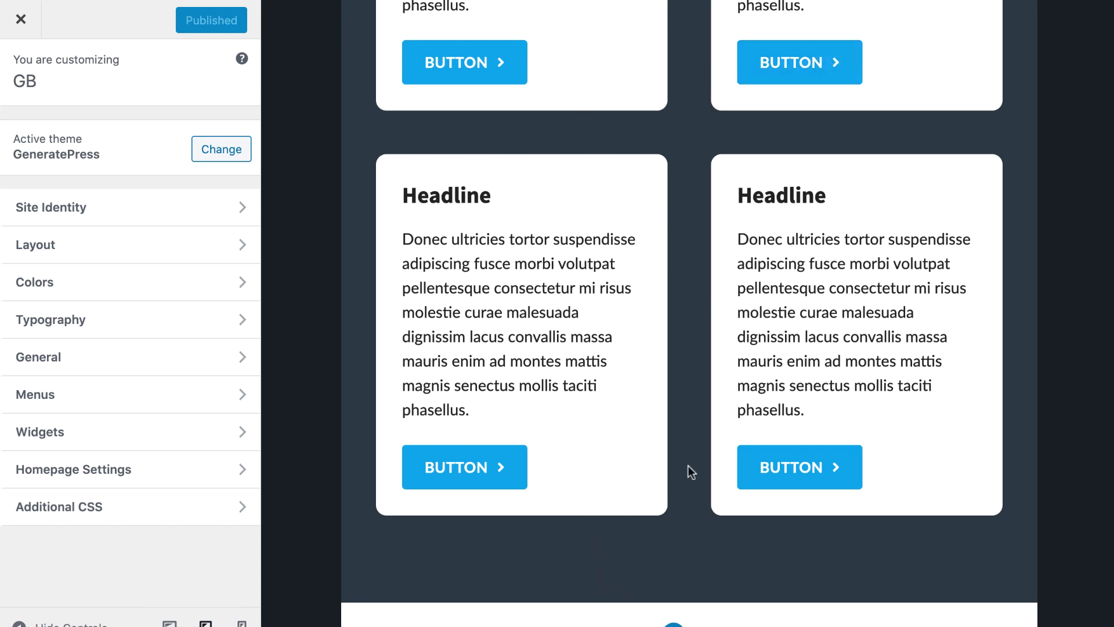
scroll(690, 463, "up", 7)
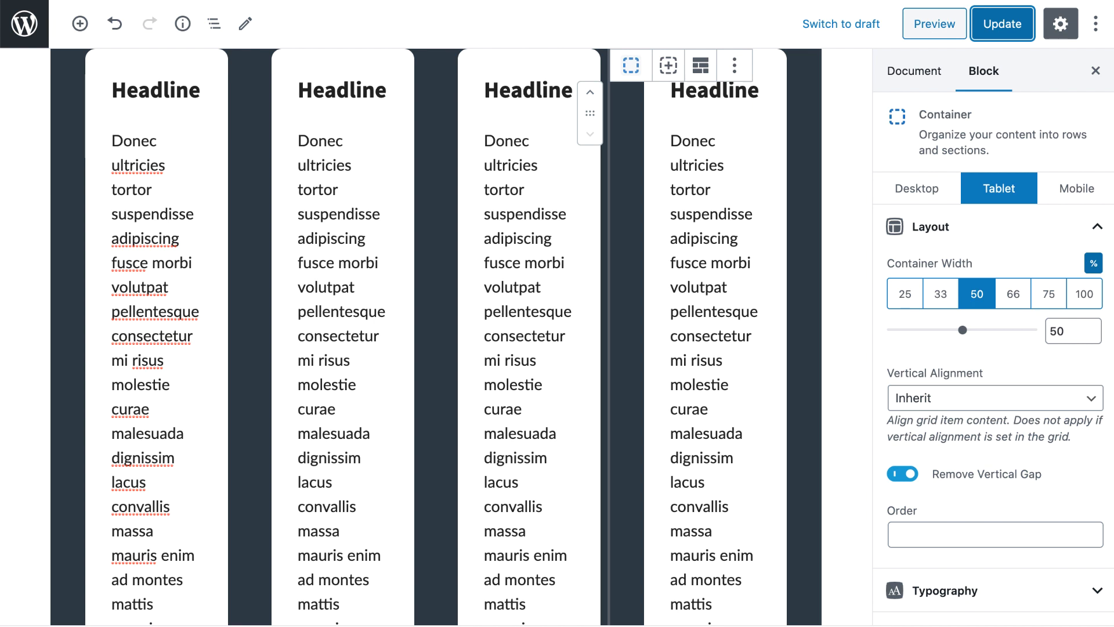
Review the fourth box's mobile layout, update the page and examine the stacked boxes' spacing in the mobile preview
left_click(1077, 188)
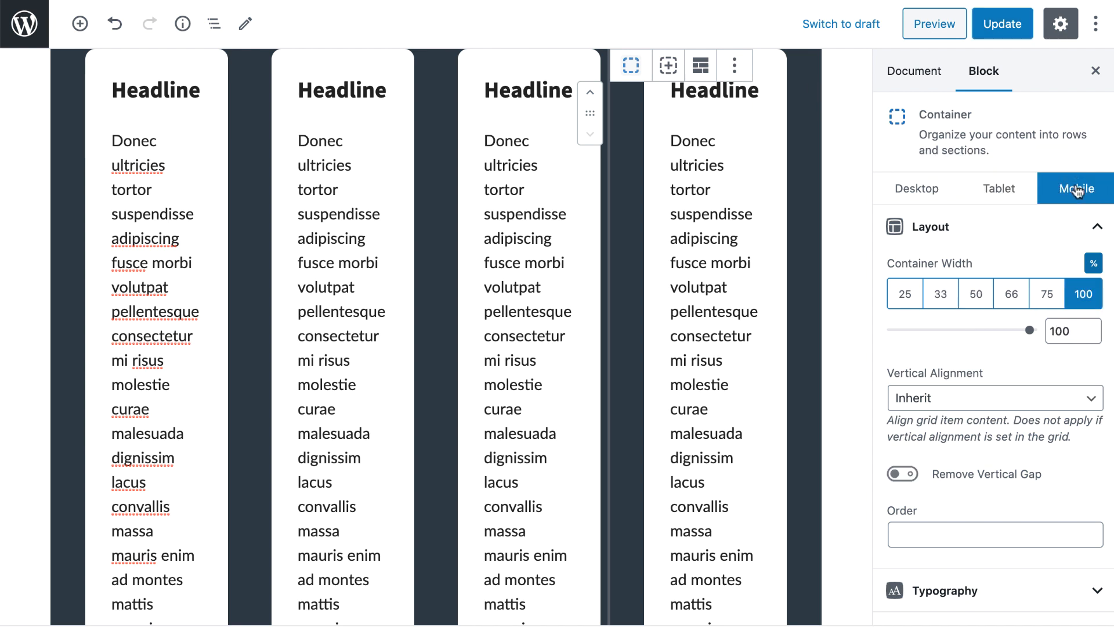
left_click(1009, 36)
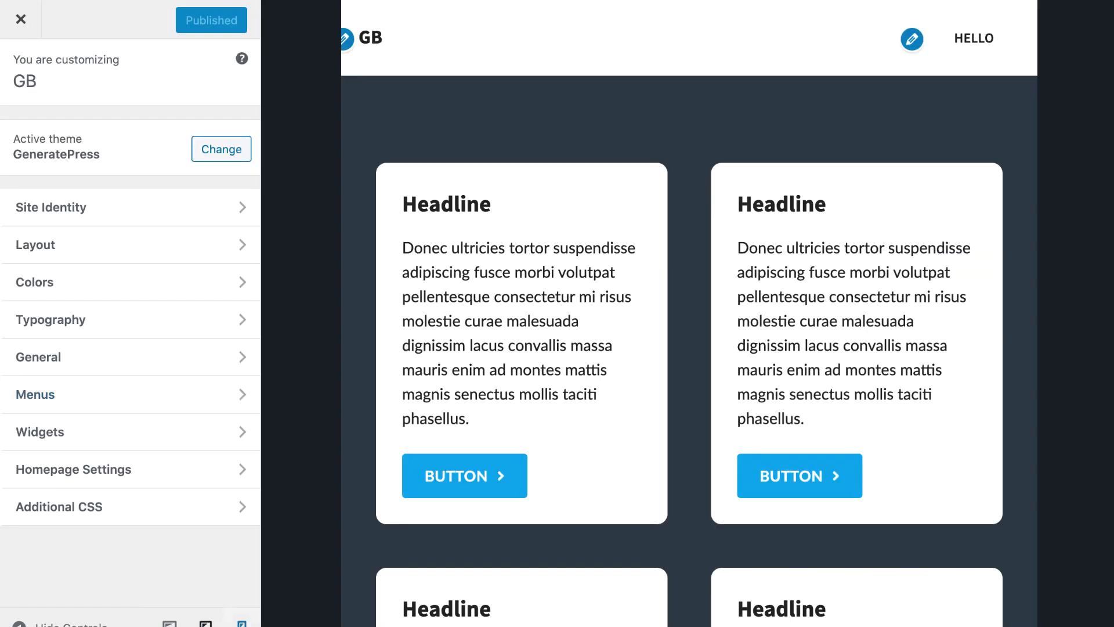
left_click(241, 623)
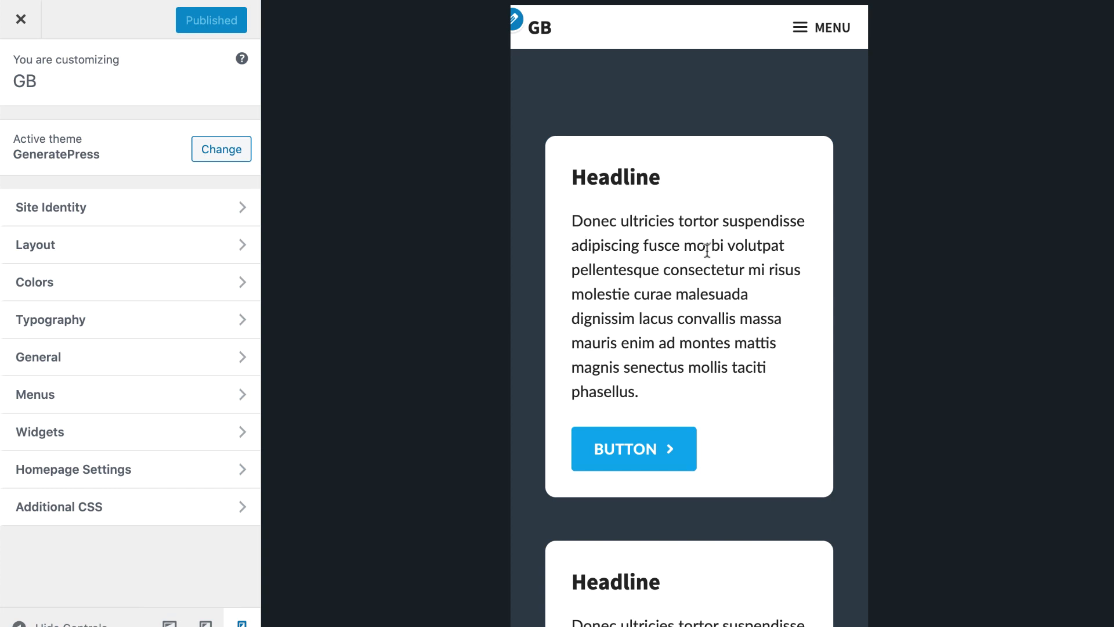
scroll(706, 251, "down", 3)
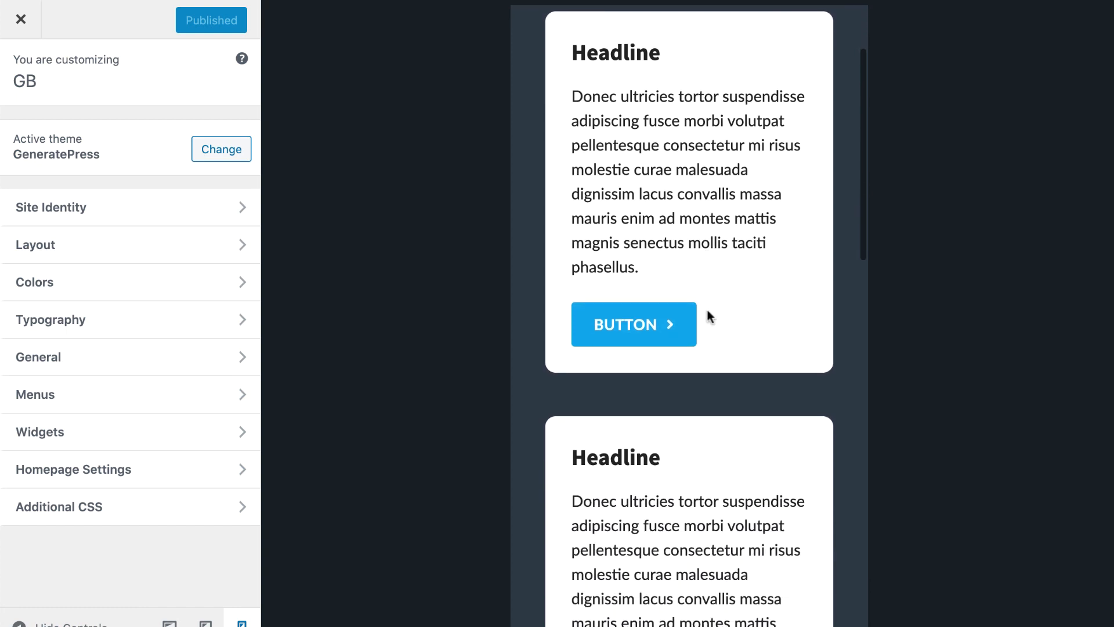
scroll(695, 395, "down", 8)
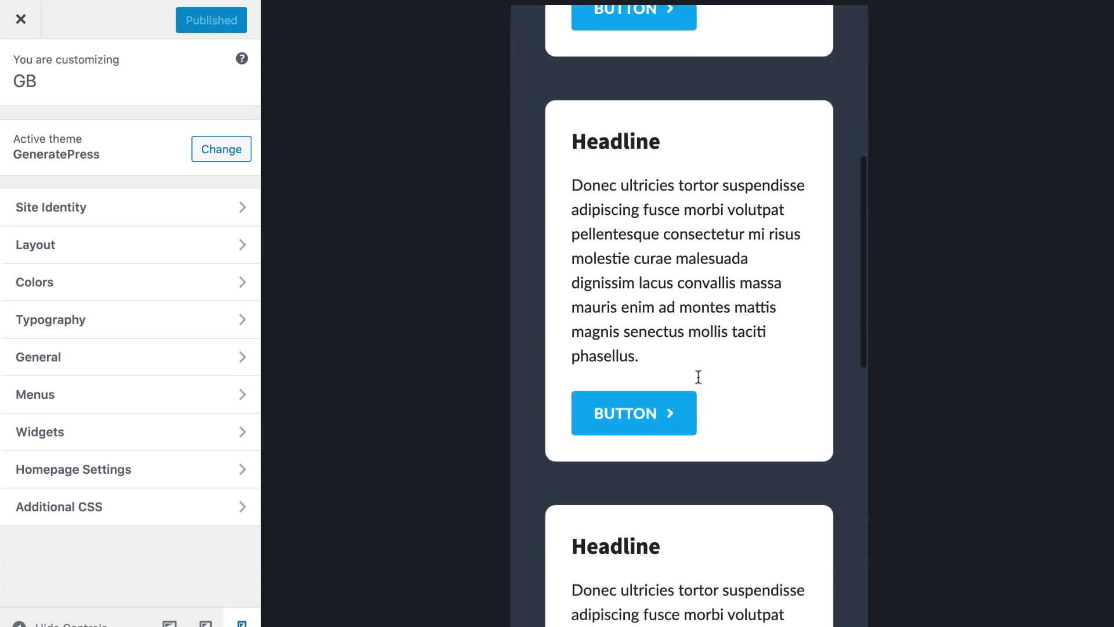
scroll(698, 377, "down", 10)
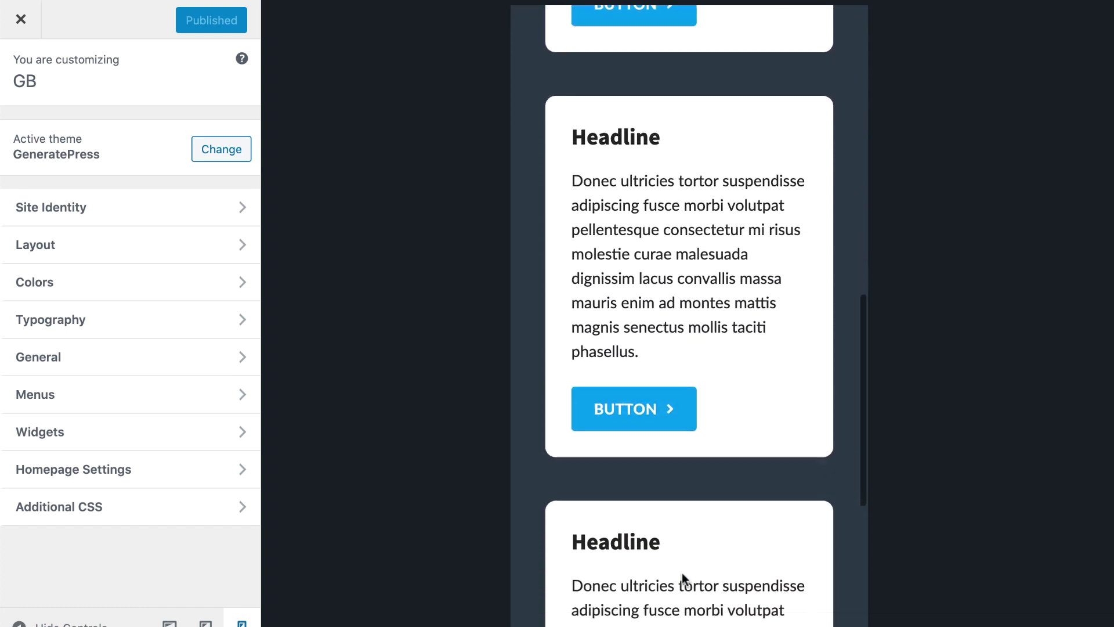
scroll(681, 572, "down", 10)
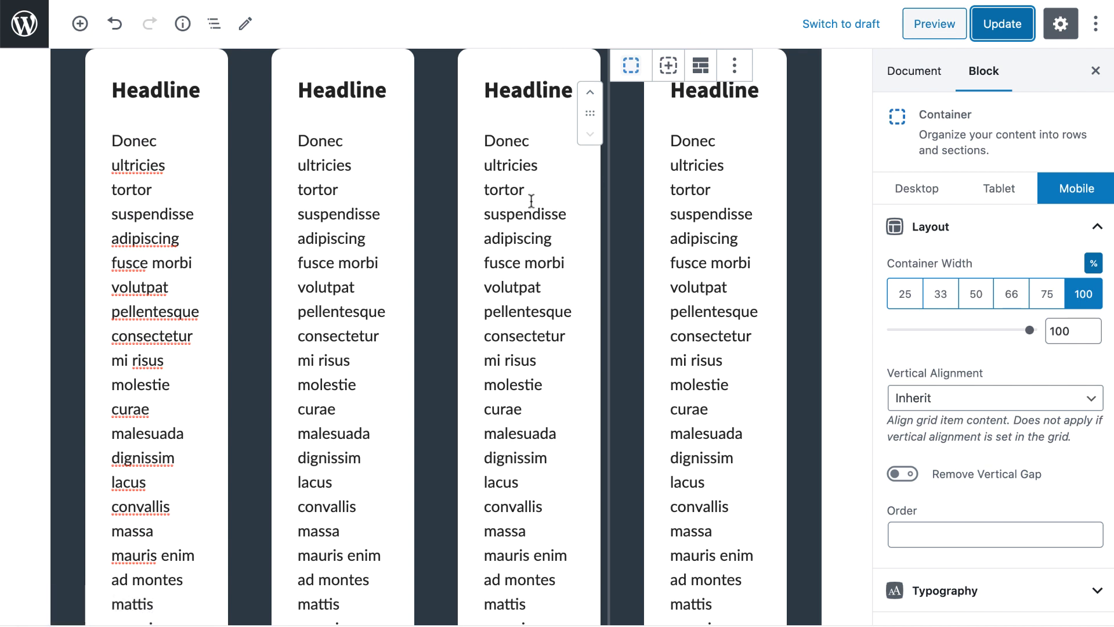
Compare the third box's mobile layout, remove the vertical gap on mobile from the fourth white box and update the page
left_click(450, 207)
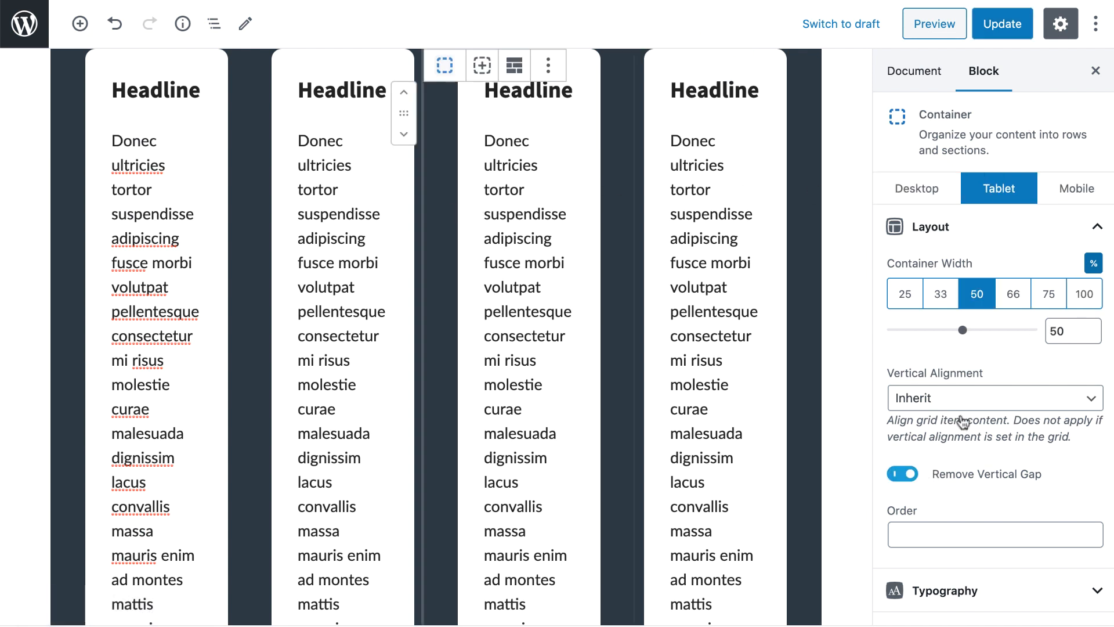
left_click(1080, 190)
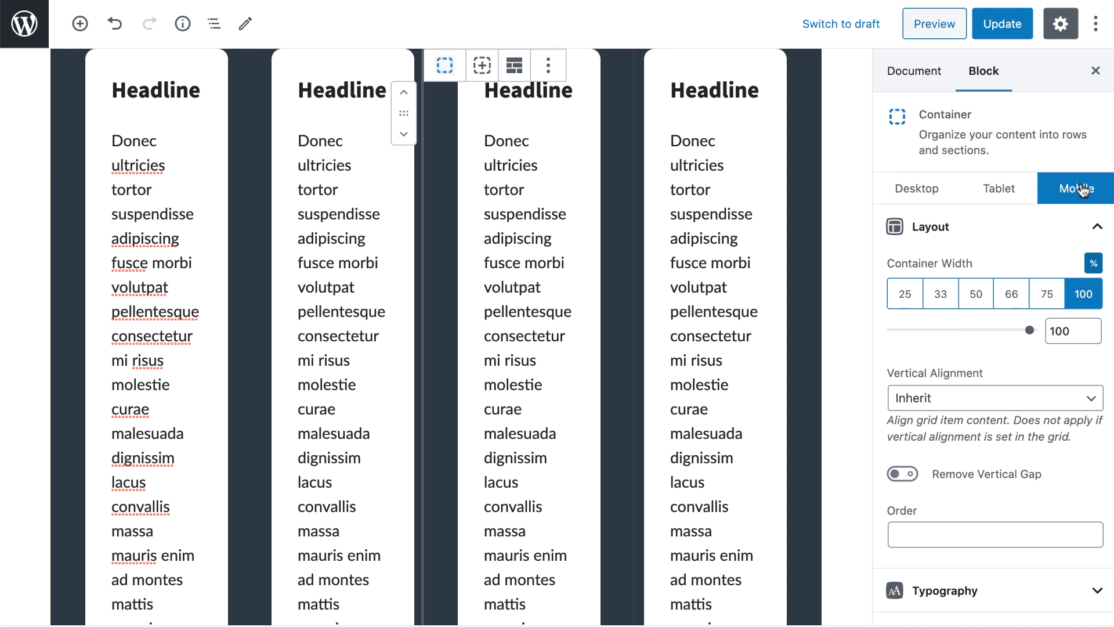
left_click(632, 211)
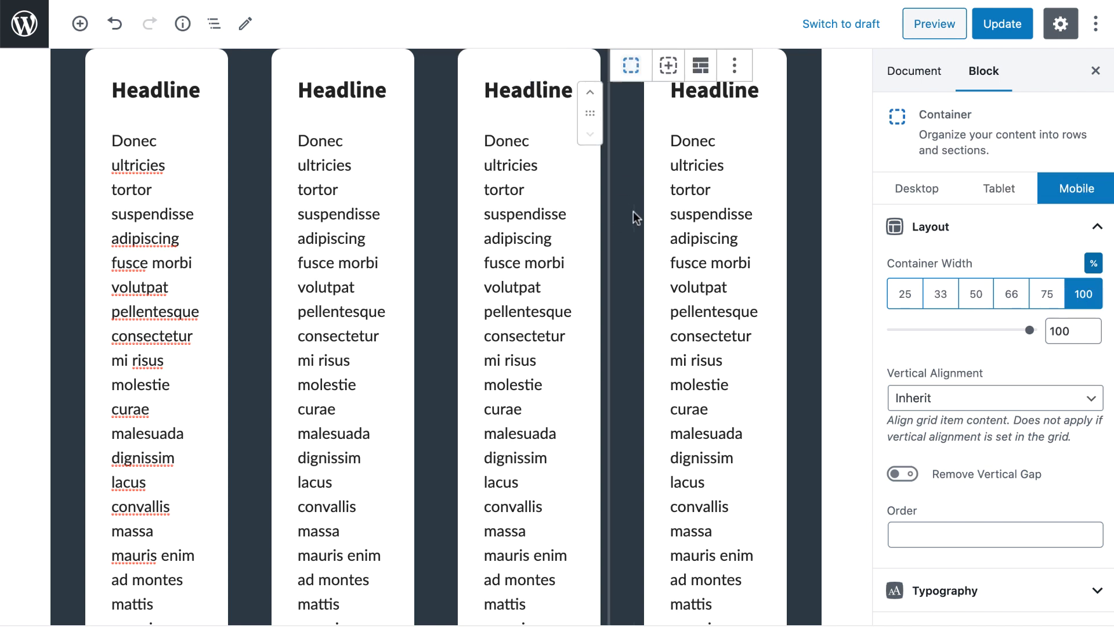
left_click(905, 474)
left_click(1000, 23)
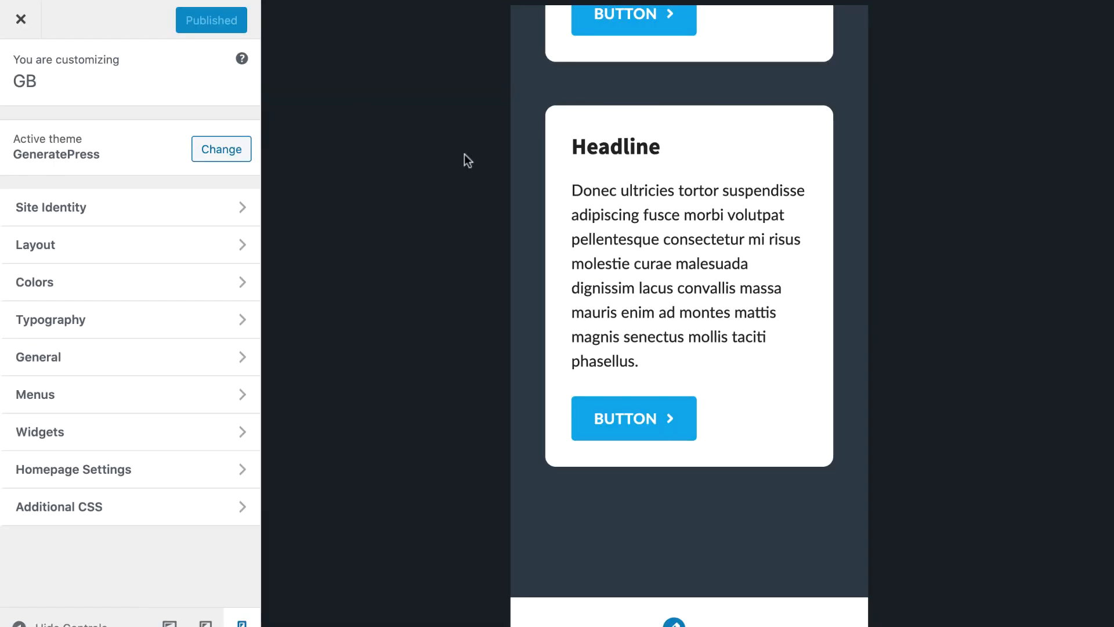
Examine the stacked boxes' spacing in the mobile preview and review the fourth box's desktop, tablet and mobile layout settings
scroll(646, 208, "up", 5)
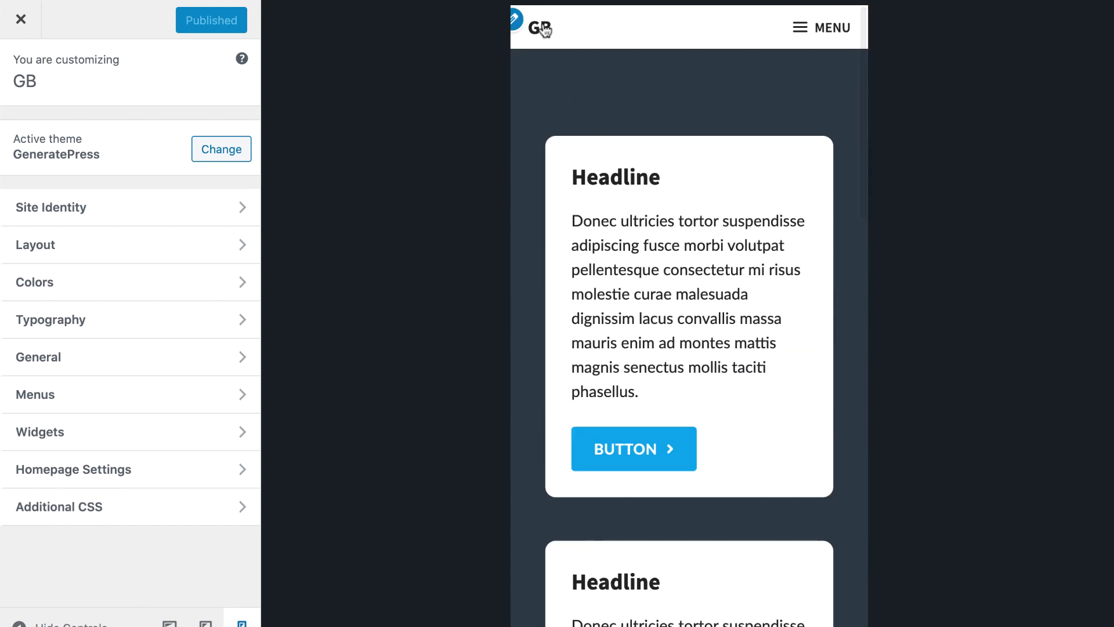
left_click(544, 29)
scroll(638, 214, "down", 5)
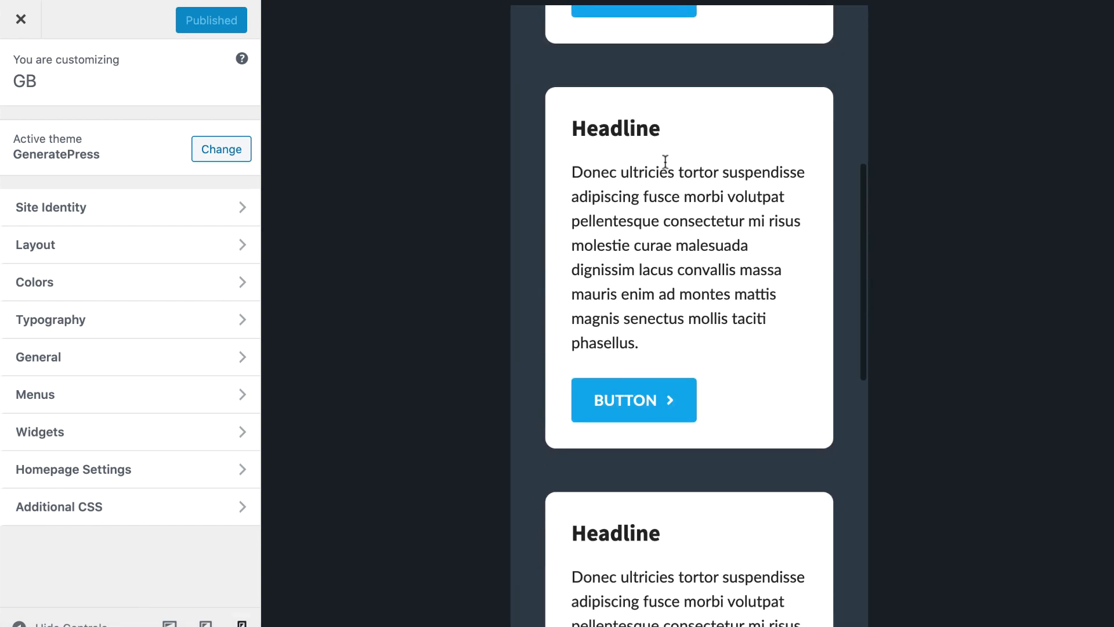
scroll(698, 288, "down", 6)
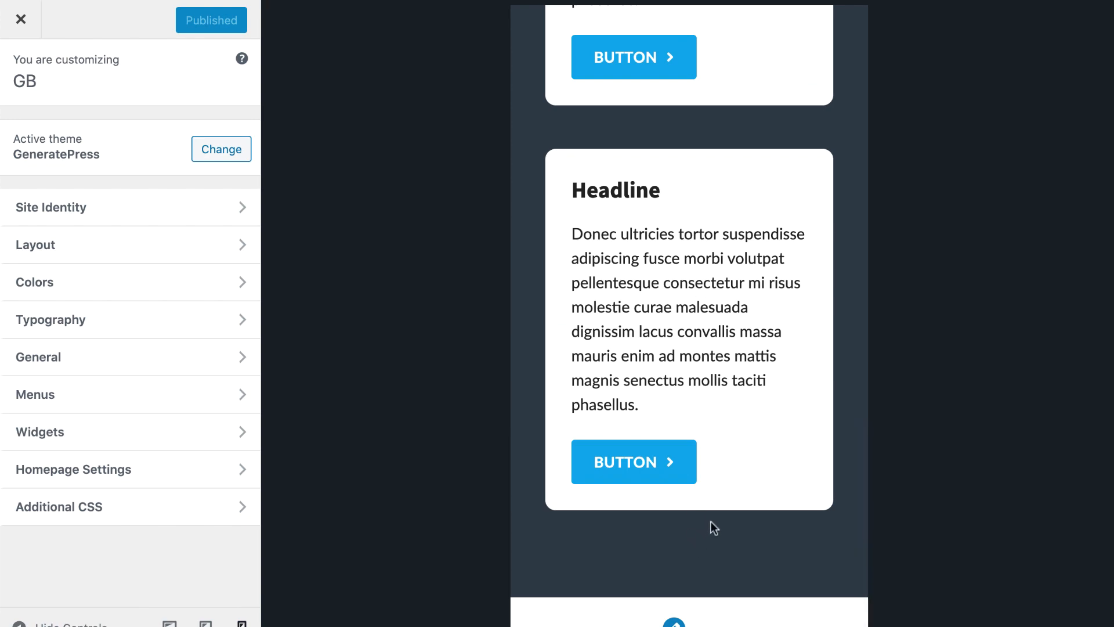
scroll(775, 390, "down", 2)
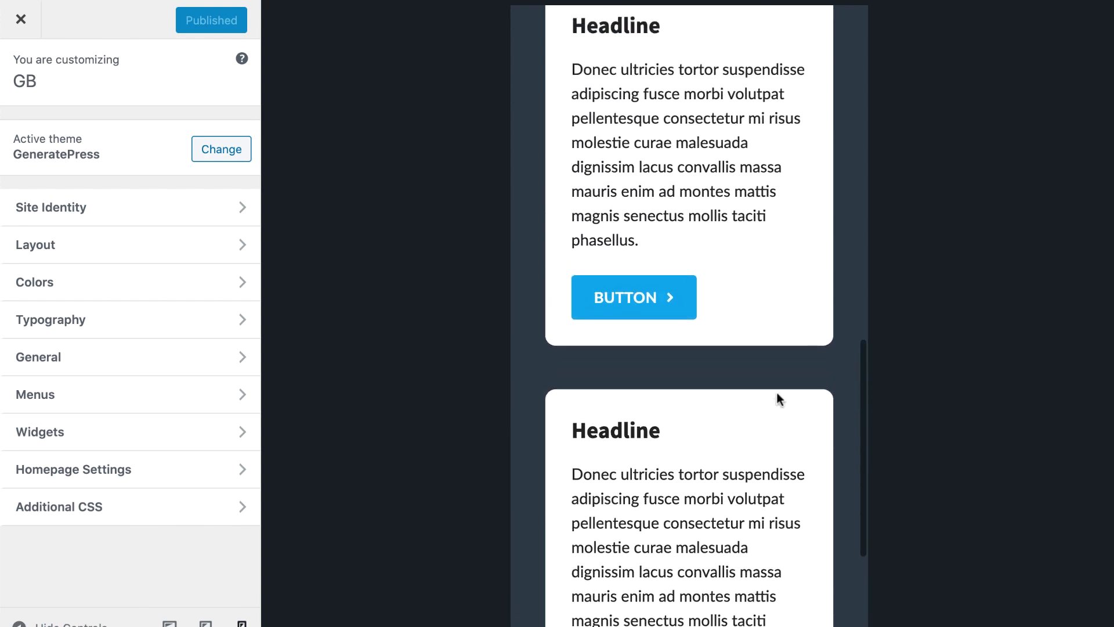
scroll(778, 392, "up", 5)
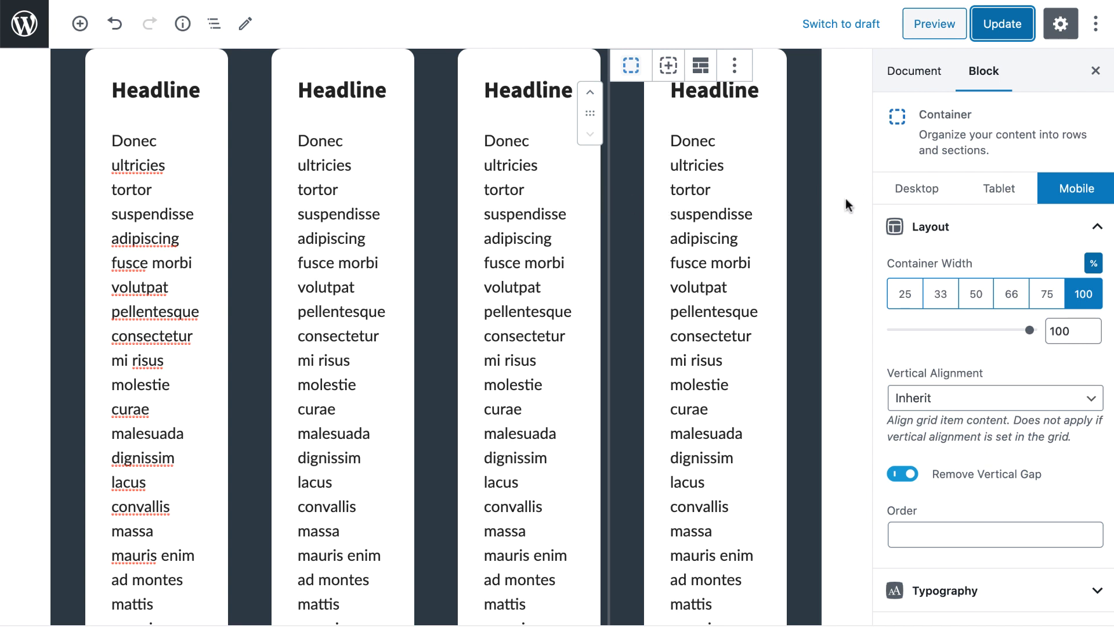
left_click(914, 203)
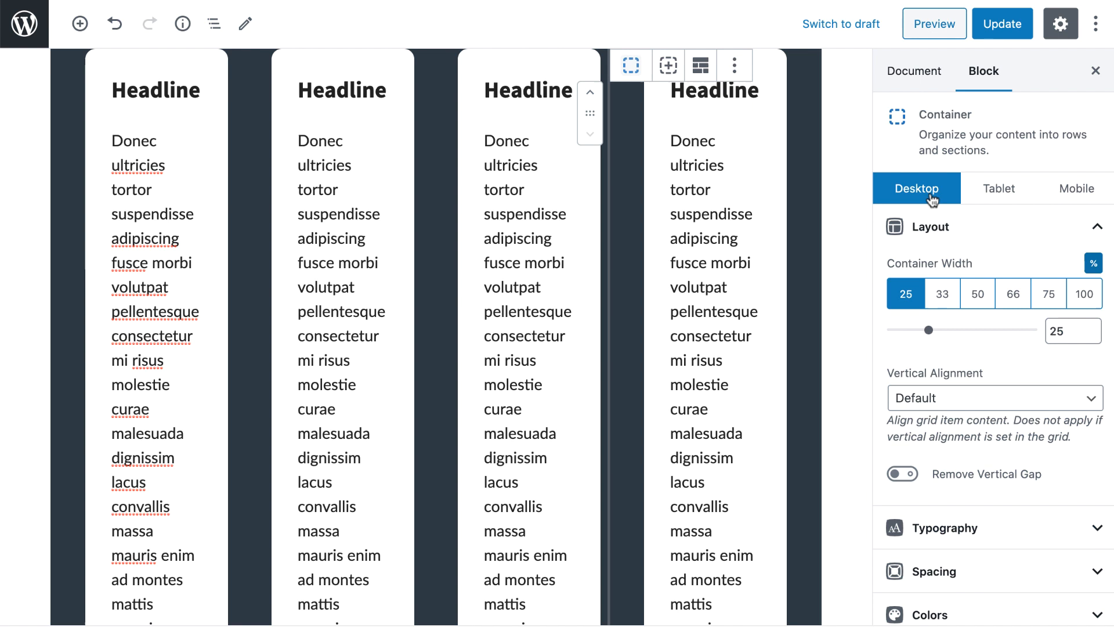
left_click(982, 189)
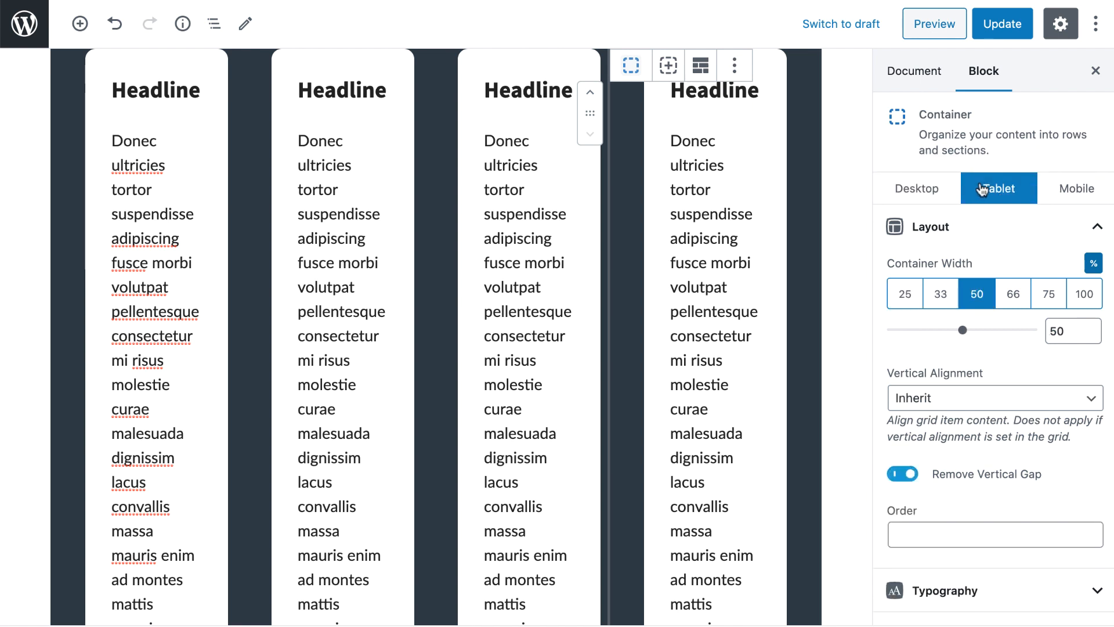
left_click(1068, 187)
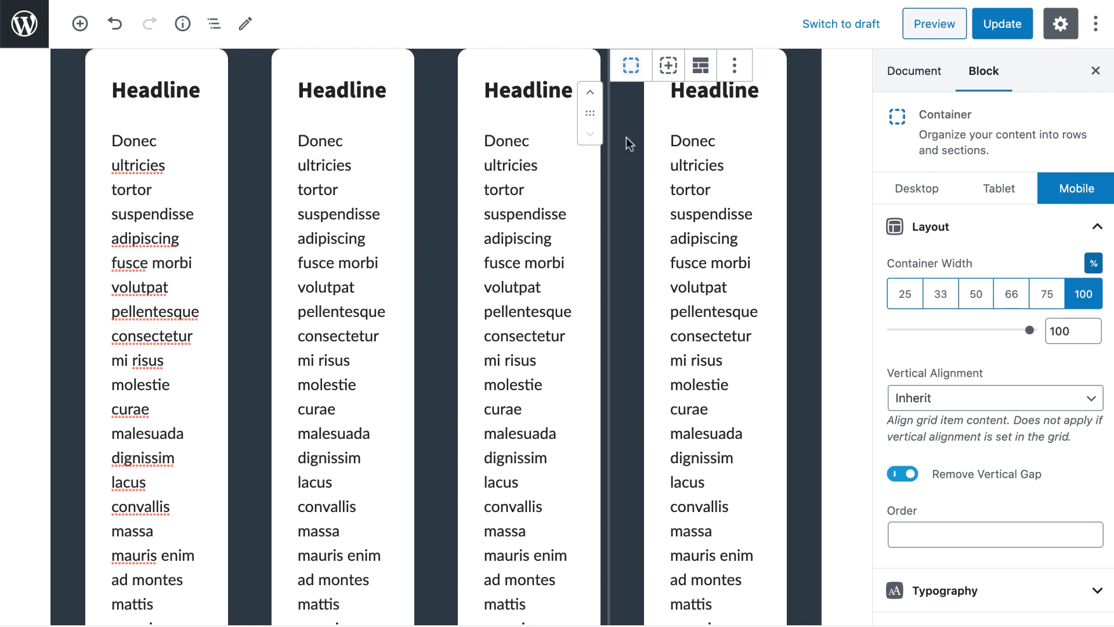
Delete the fourth, third and second white boxes from the grid, updating the page after the fourth is removed
left_click(734, 65)
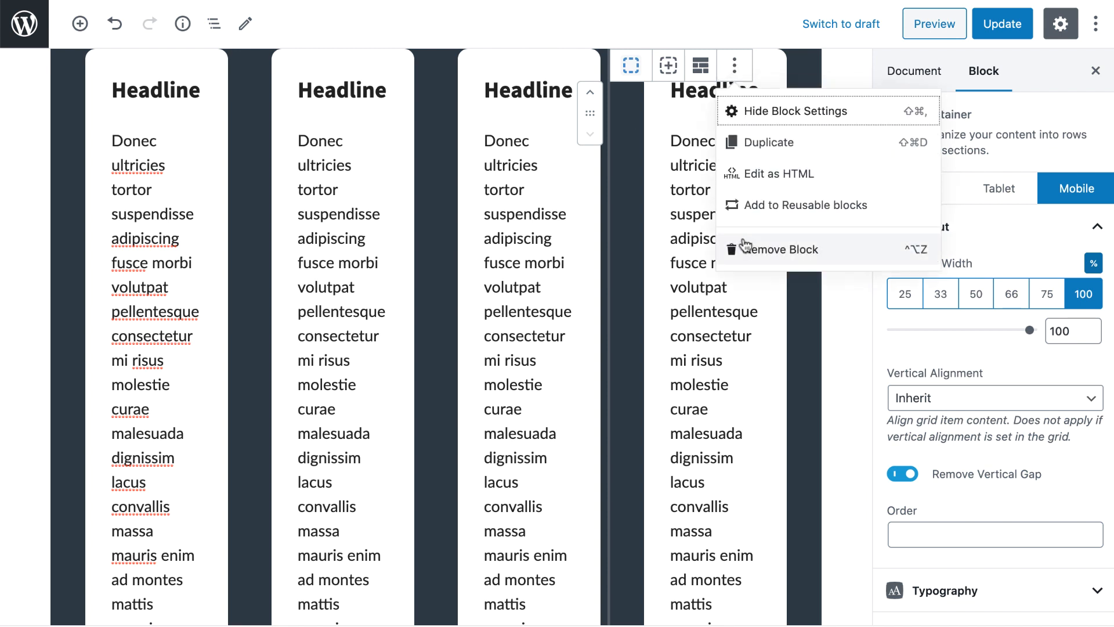
left_click(745, 249)
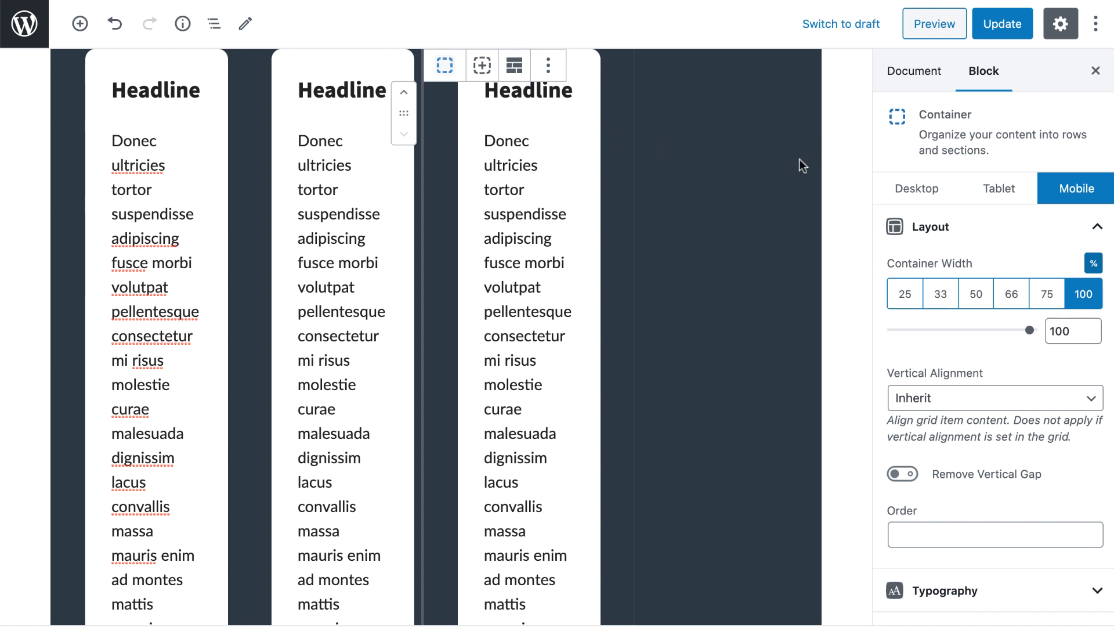
left_click(1003, 30)
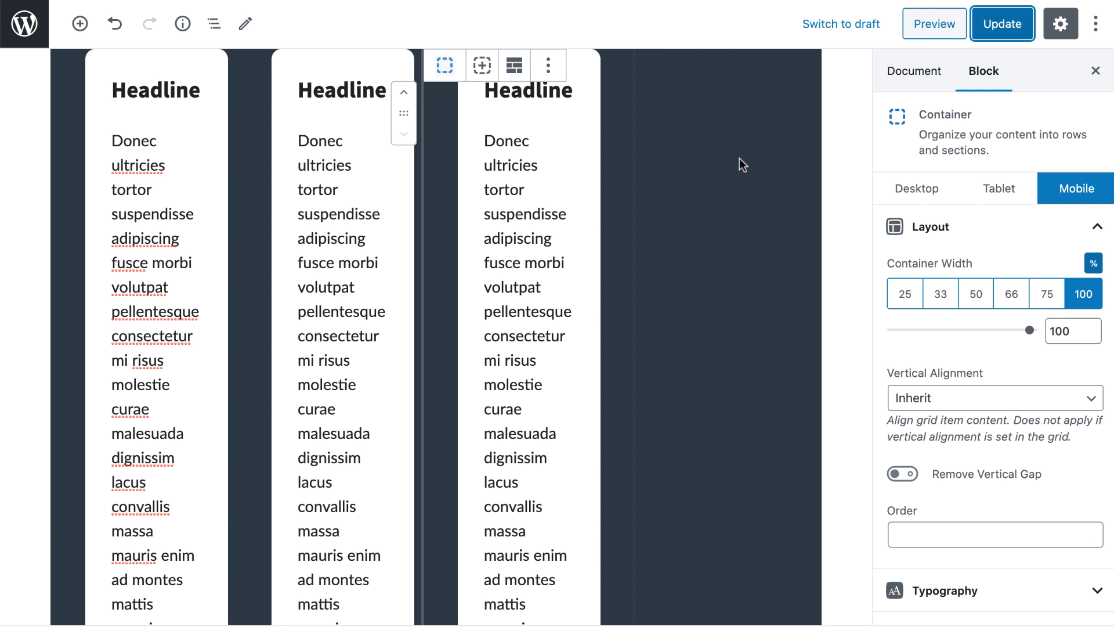
left_click(444, 137)
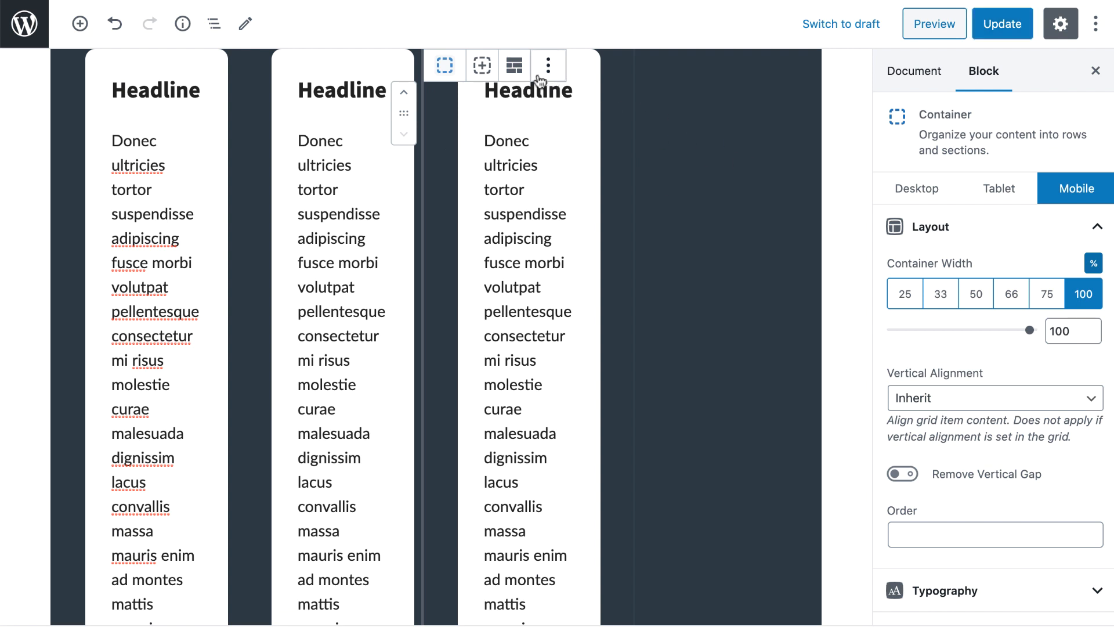
left_click(547, 65)
left_click(567, 249)
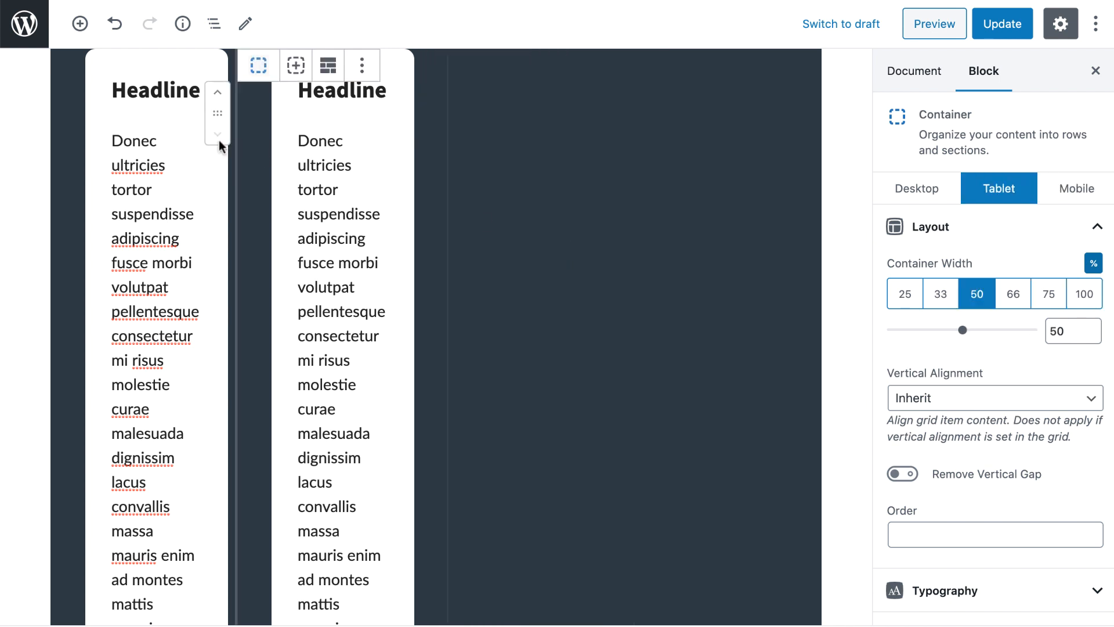
left_click(361, 65)
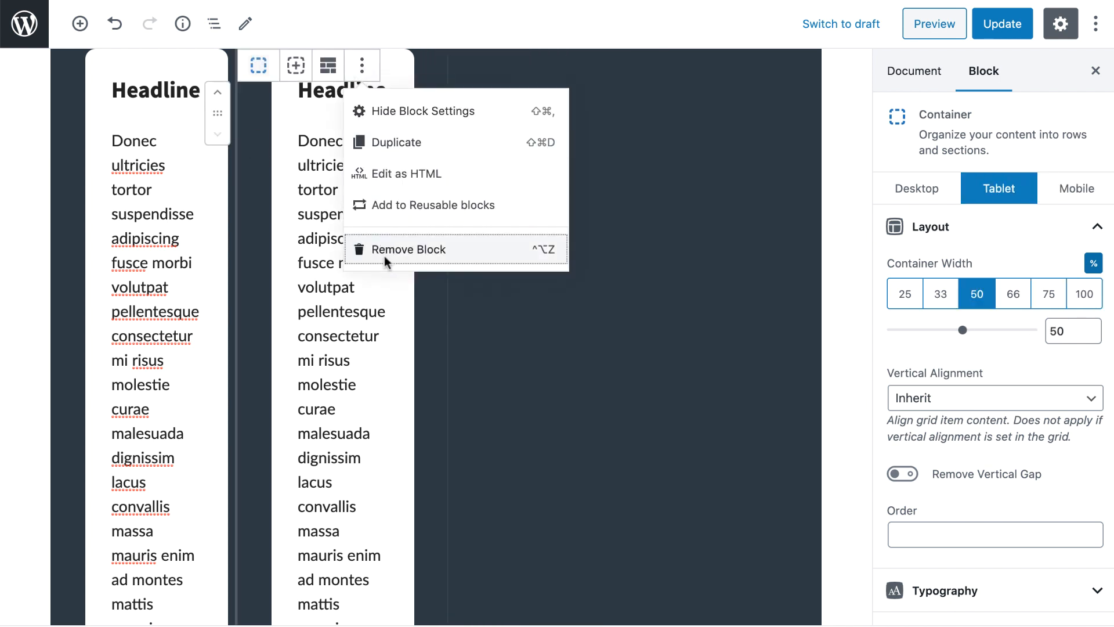
left_click(385, 258)
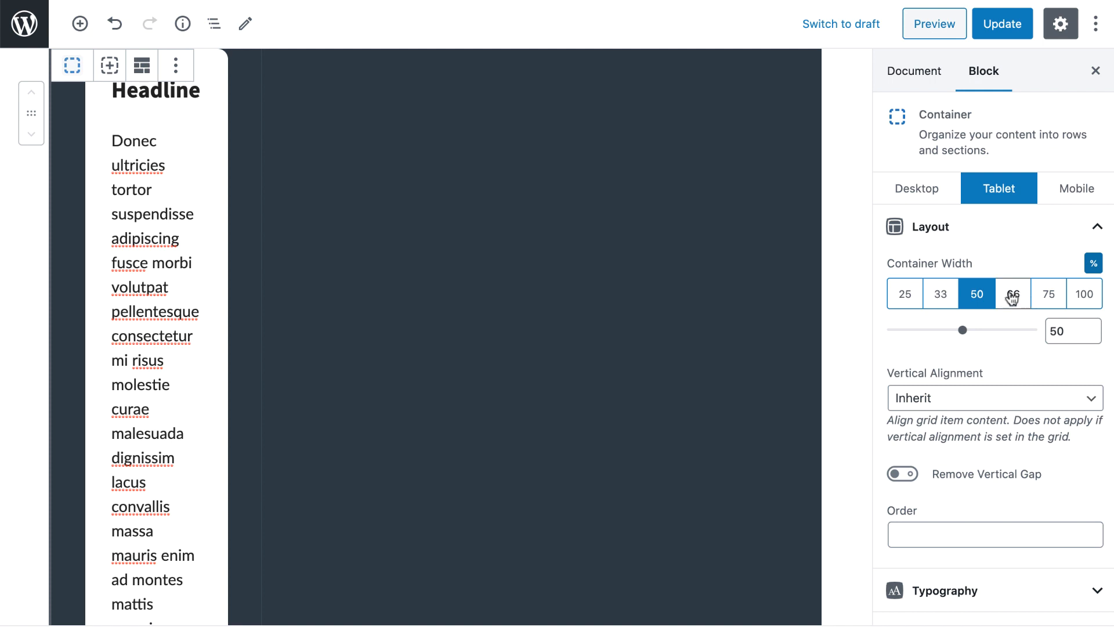
Set the remaining white box's container width on desktop to 50% and update the page
left_click(980, 302)
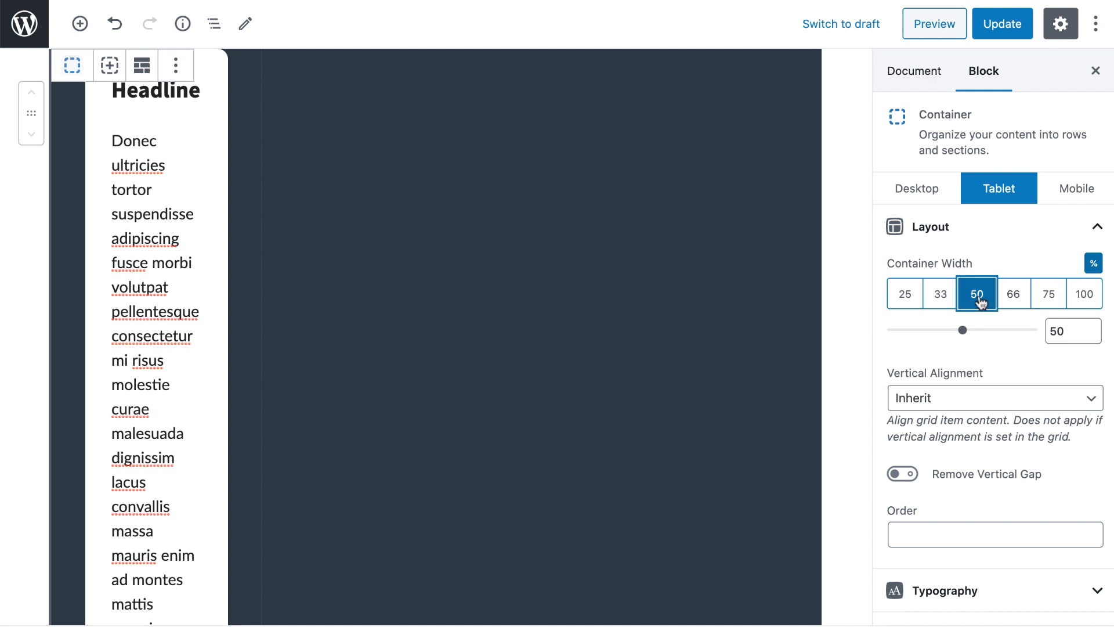
left_click(931, 187)
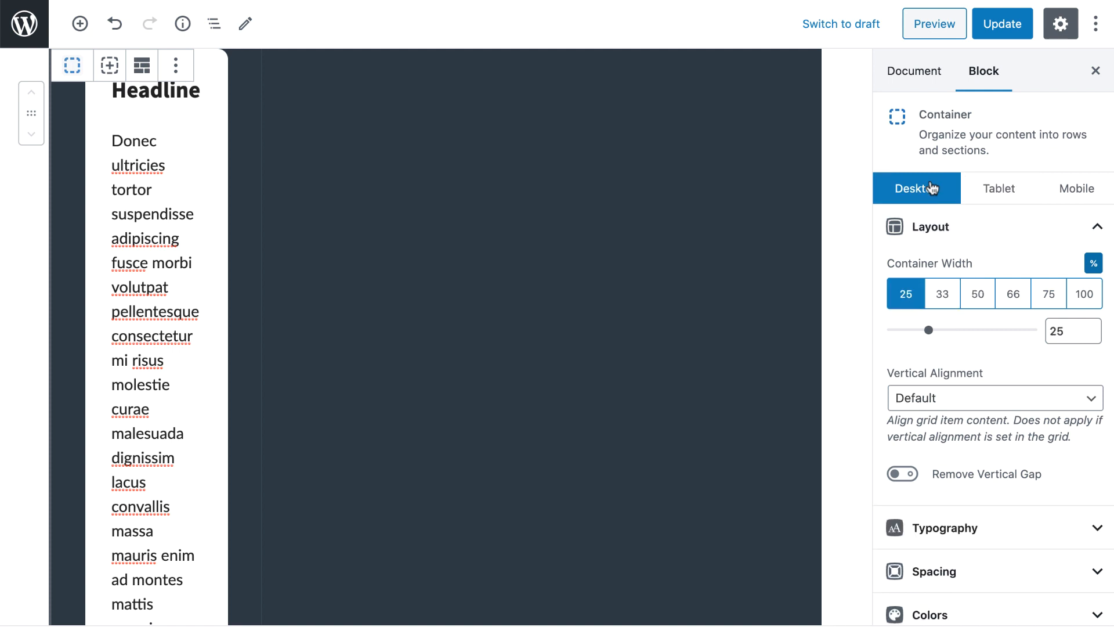
left_click(980, 297)
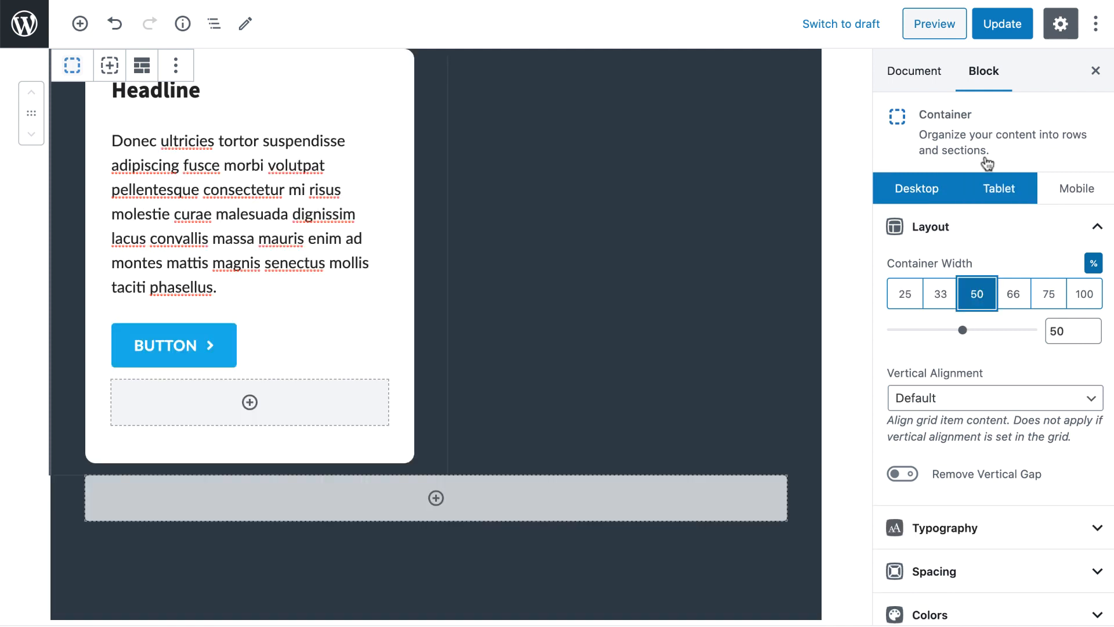
left_click(993, 25)
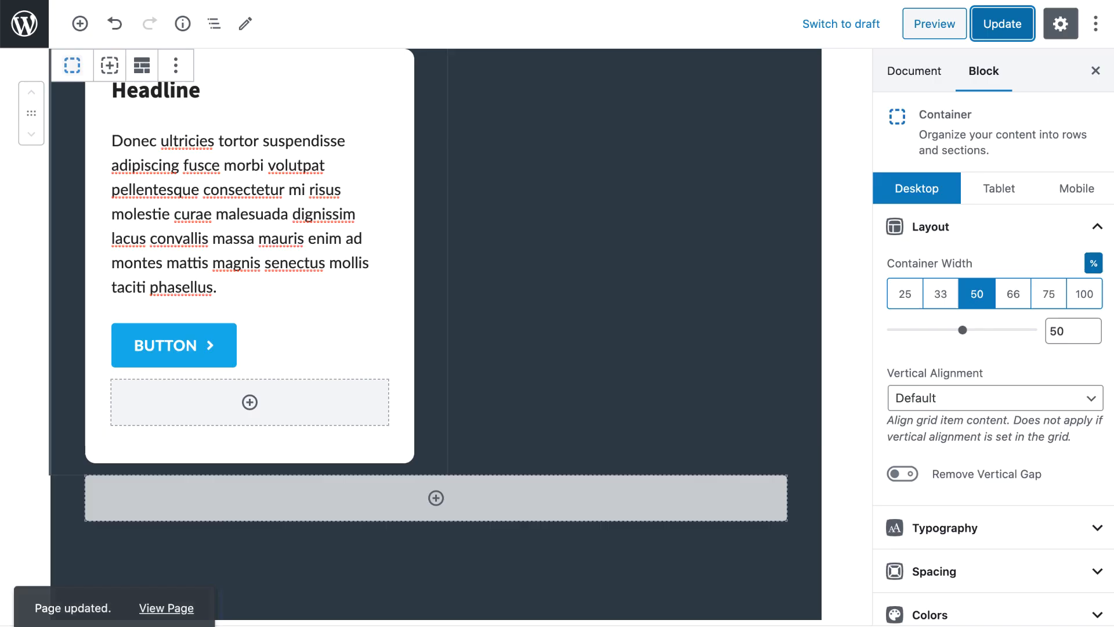
Set the grid's horizontal alignment to Center for both tablet and desktop and update the page
left_click(144, 65)
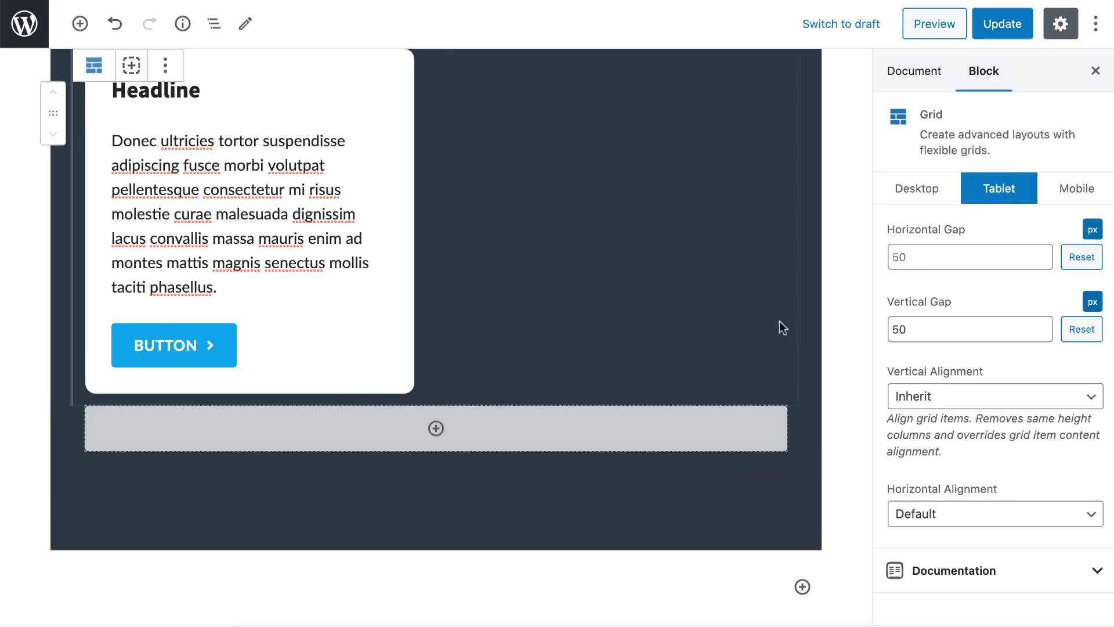
left_click(964, 512)
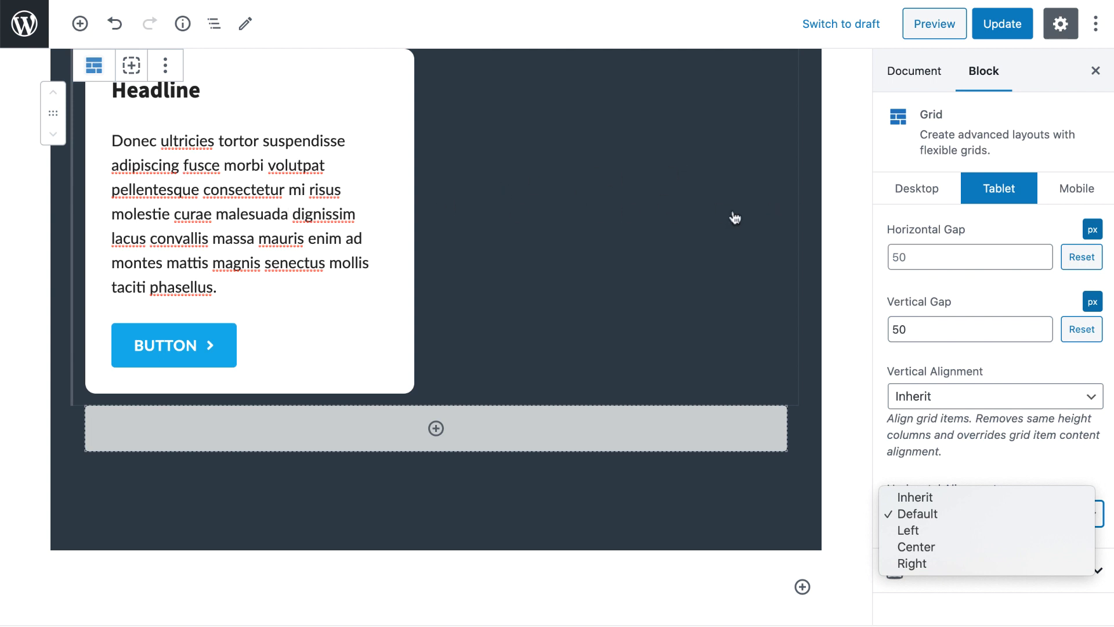
left_click(939, 547)
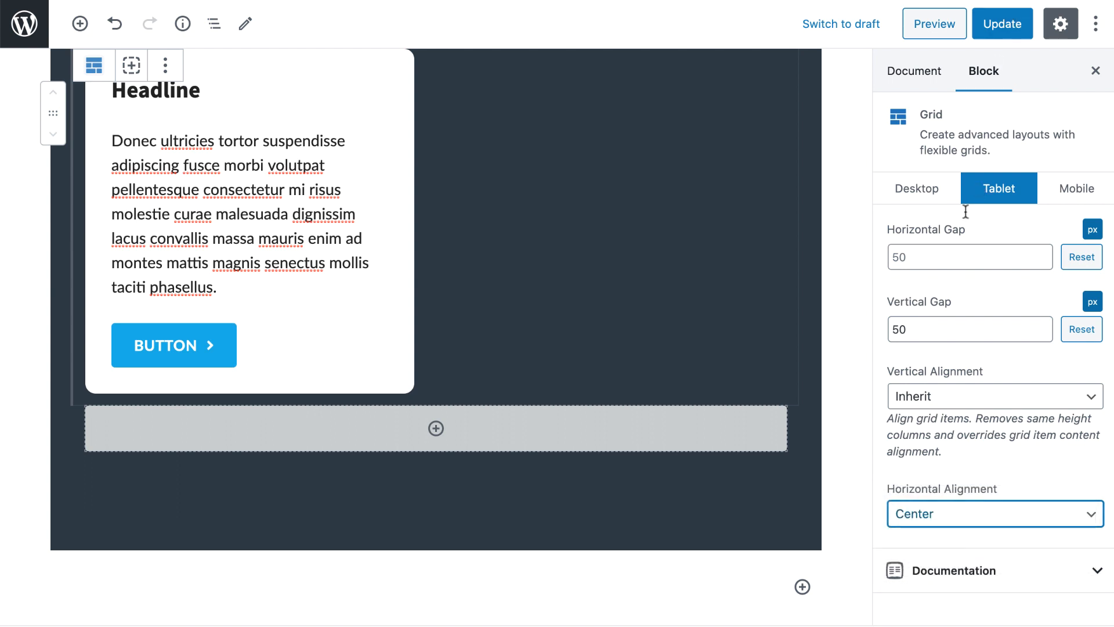
left_click(945, 185)
left_click(962, 515)
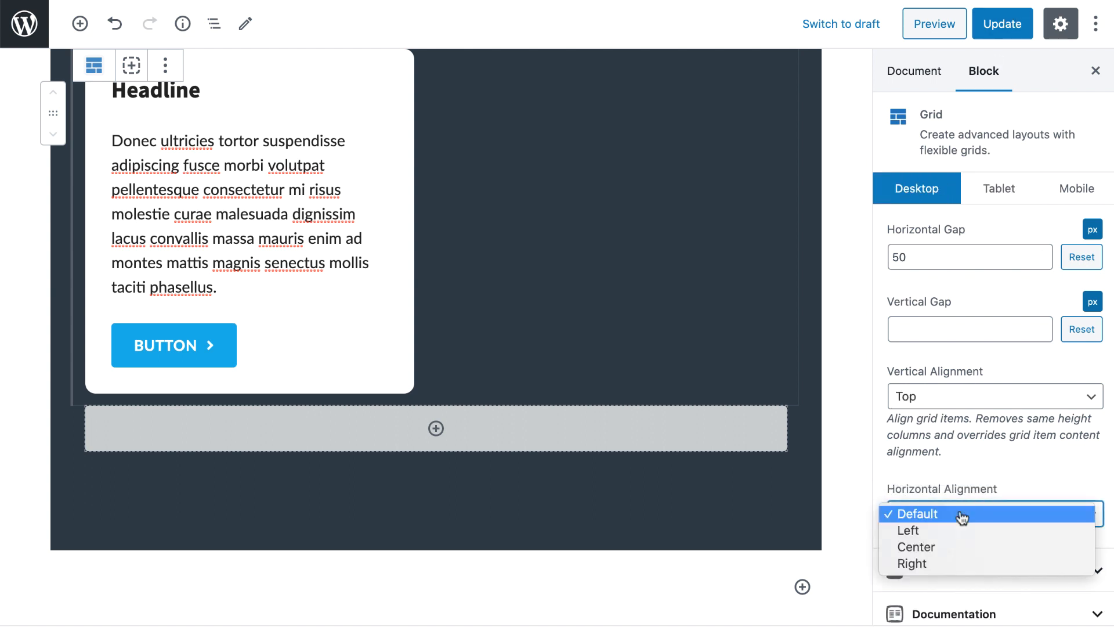
left_click(952, 547)
left_click(999, 24)
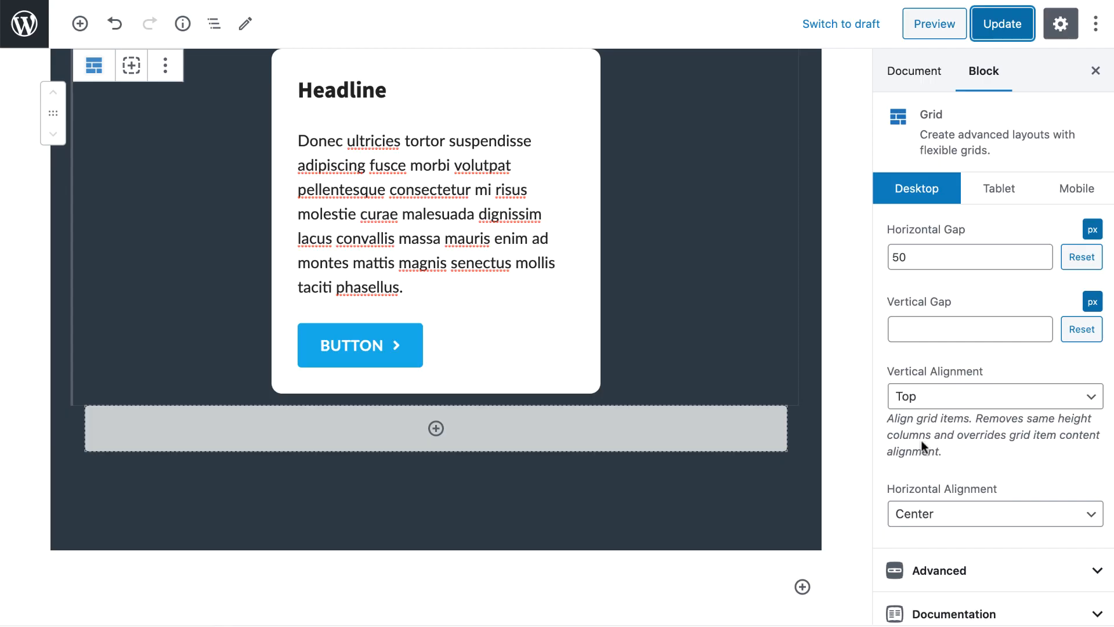
Change the grid's desktop horizontal alignment to Right and update the page
left_click(924, 518)
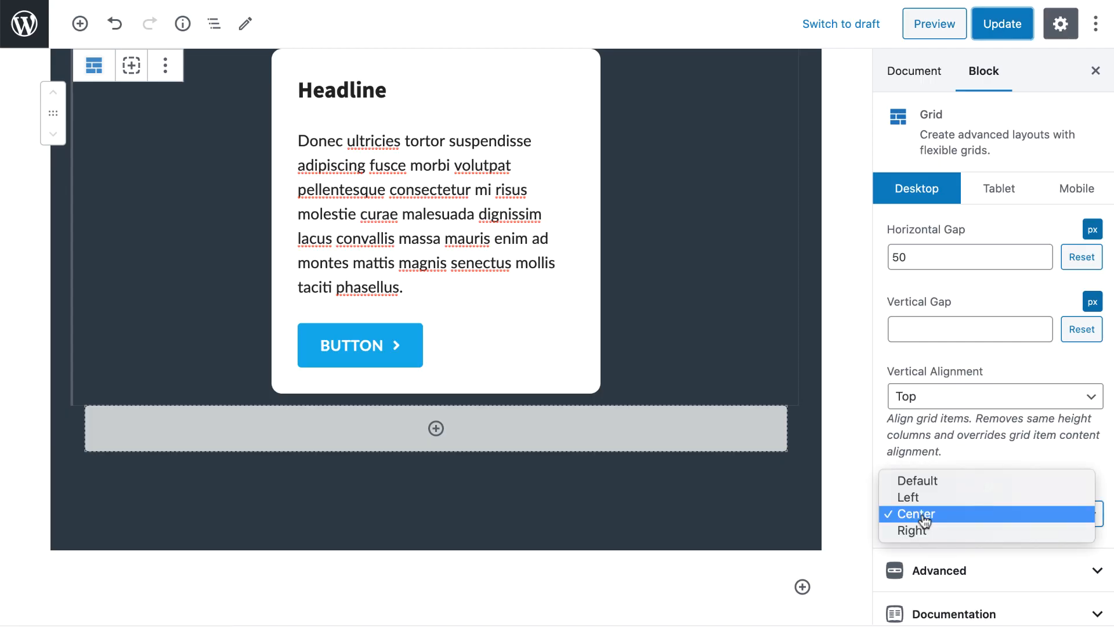
left_click(925, 531)
left_click(998, 24)
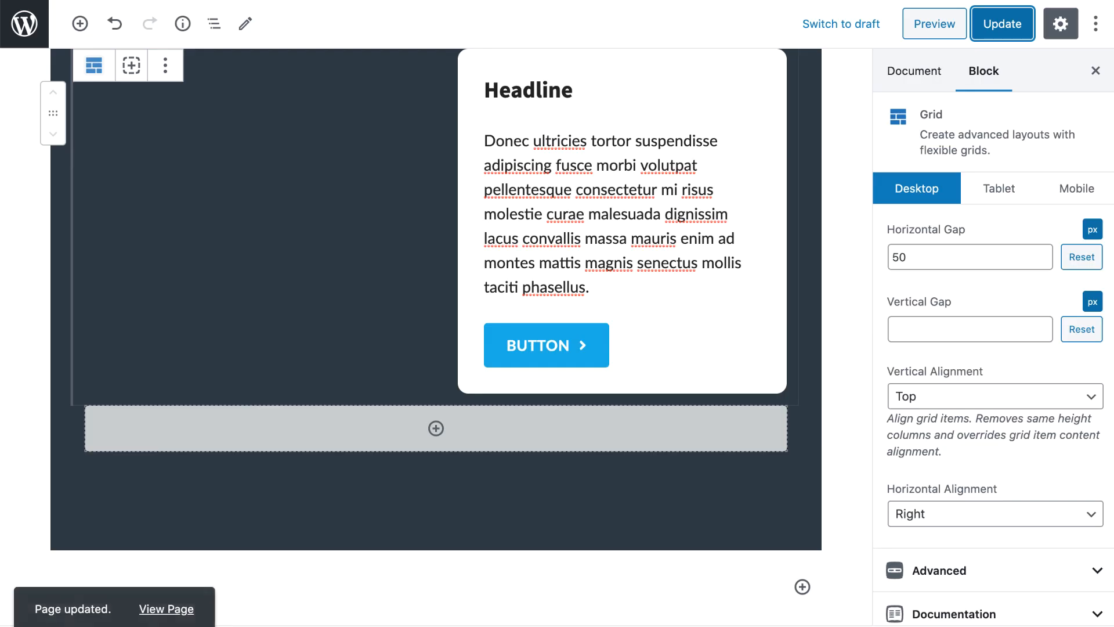
Remove the outer dark container with all its contents from the Home page
scroll(243, 232, "up", 5)
left_click(81, 226)
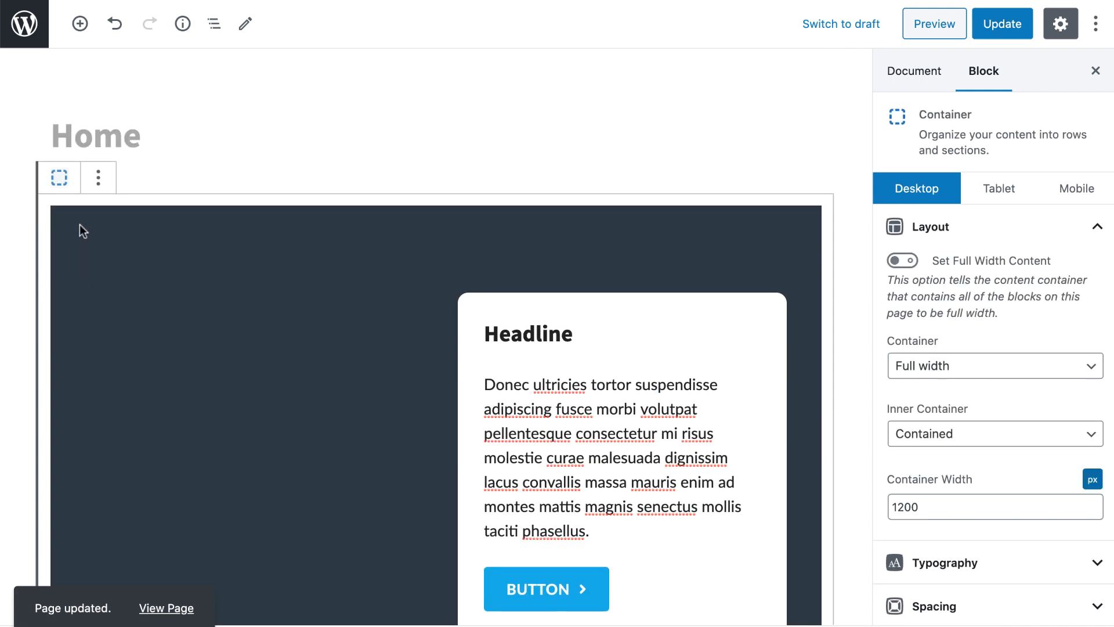
left_click(97, 180)
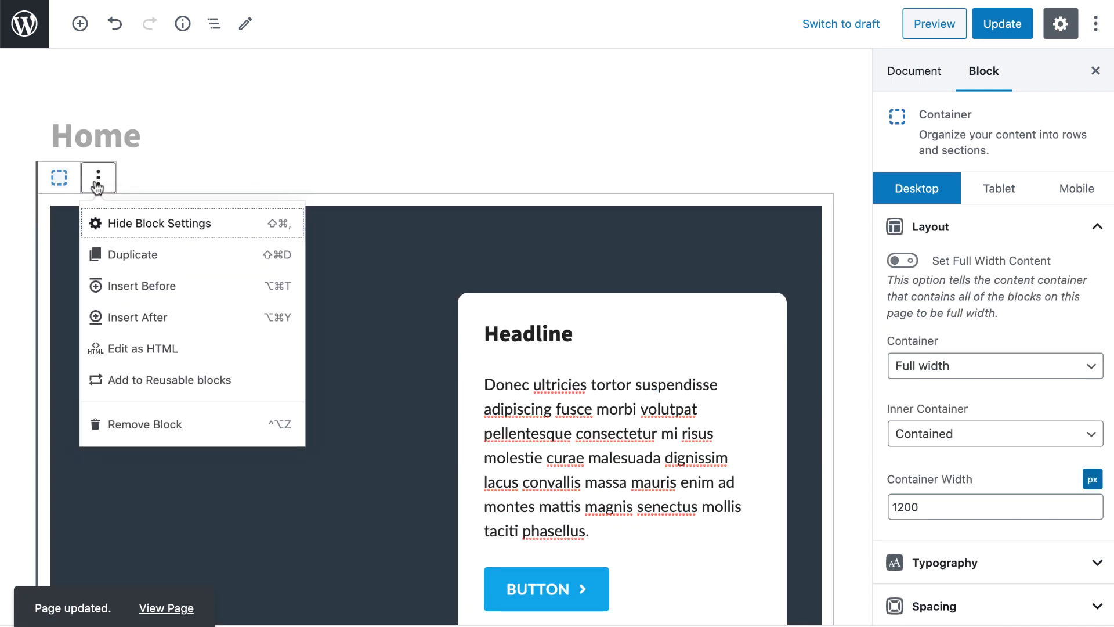
left_click(139, 423)
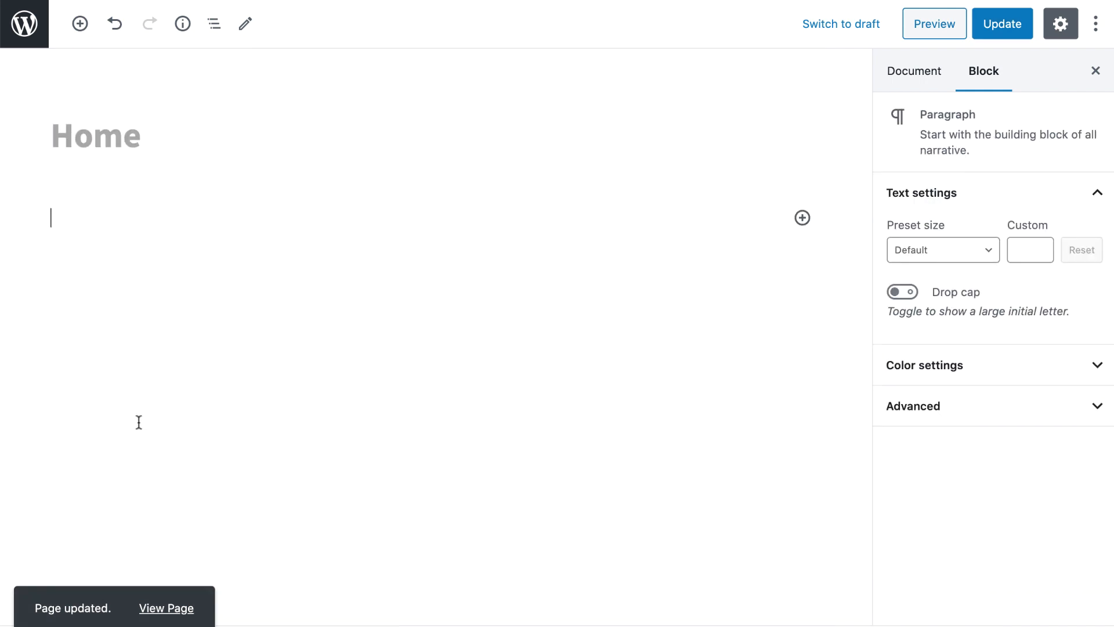
Insert the reusable block Three Pricing Tables into the empty Home page
left_click(802, 218)
scroll(616, 464, "down", 3)
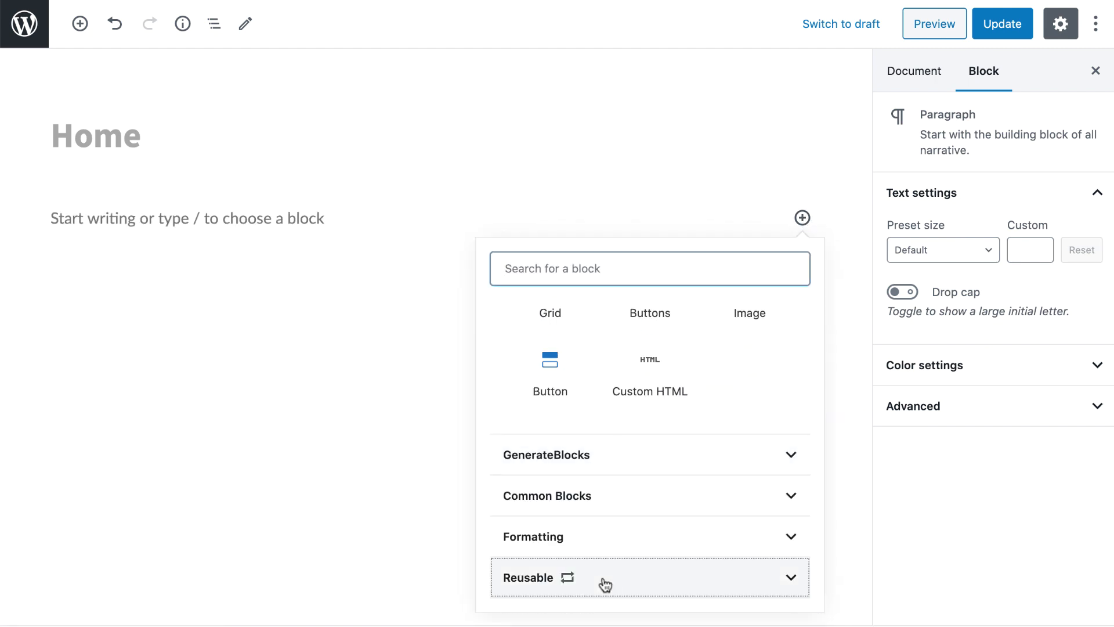
left_click(604, 578)
left_click(653, 517)
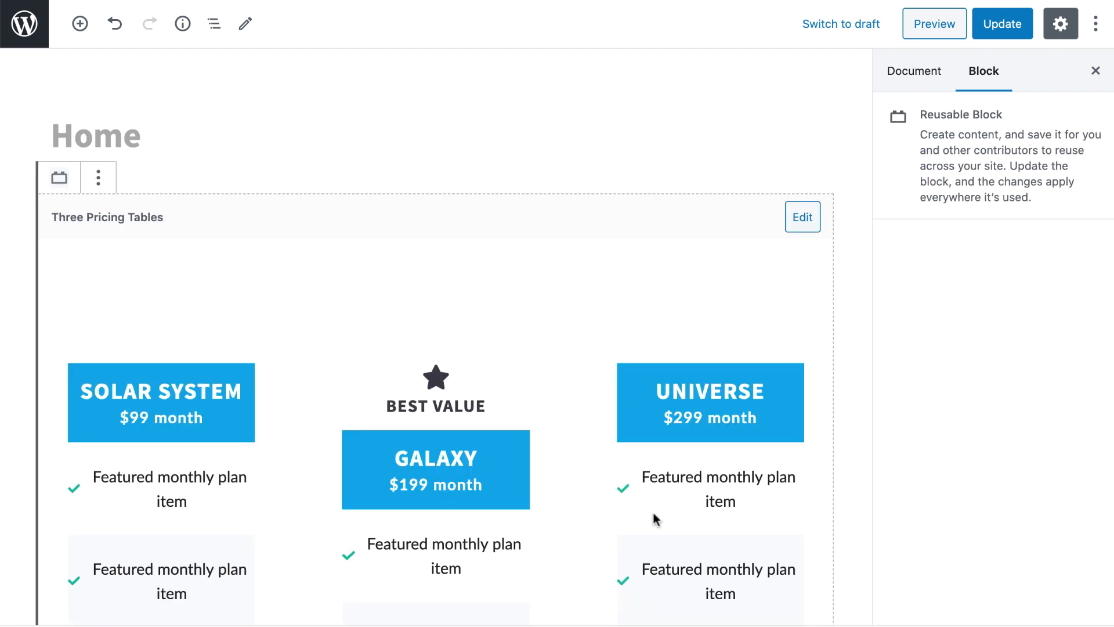
Convert the reusable Three Pricing Tables block into regular blocks and update the page
left_click(98, 178)
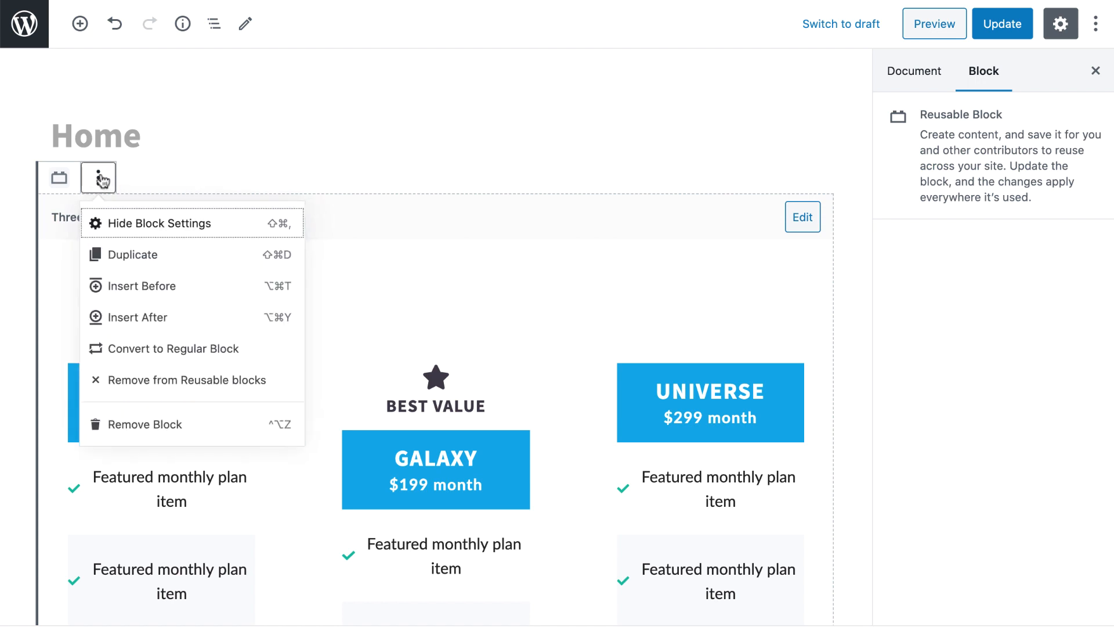
key("Return")
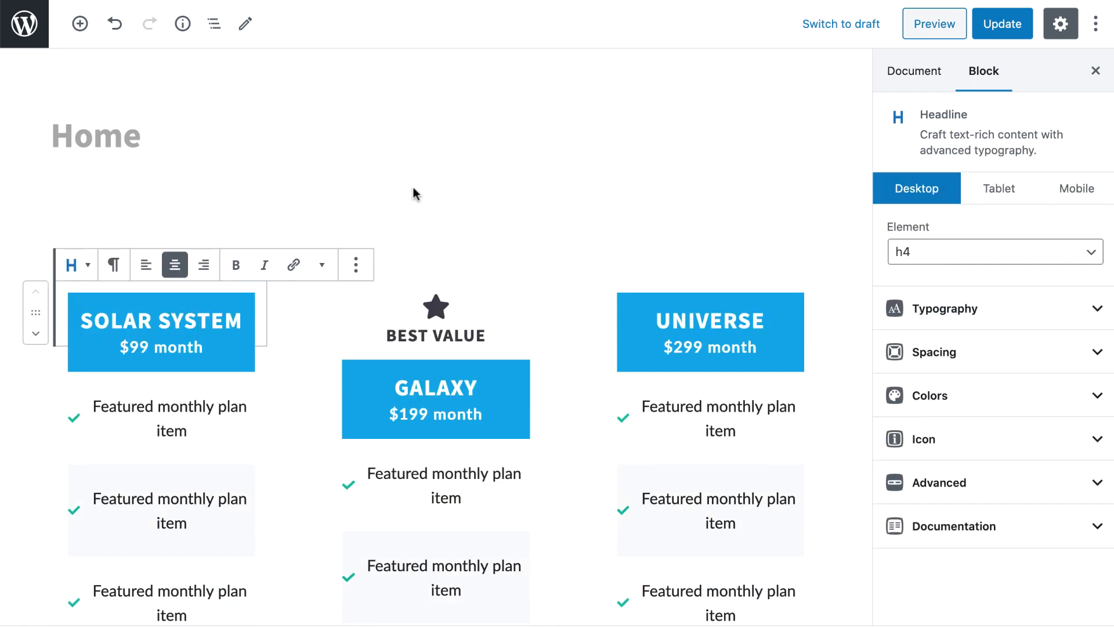
left_click(1002, 23)
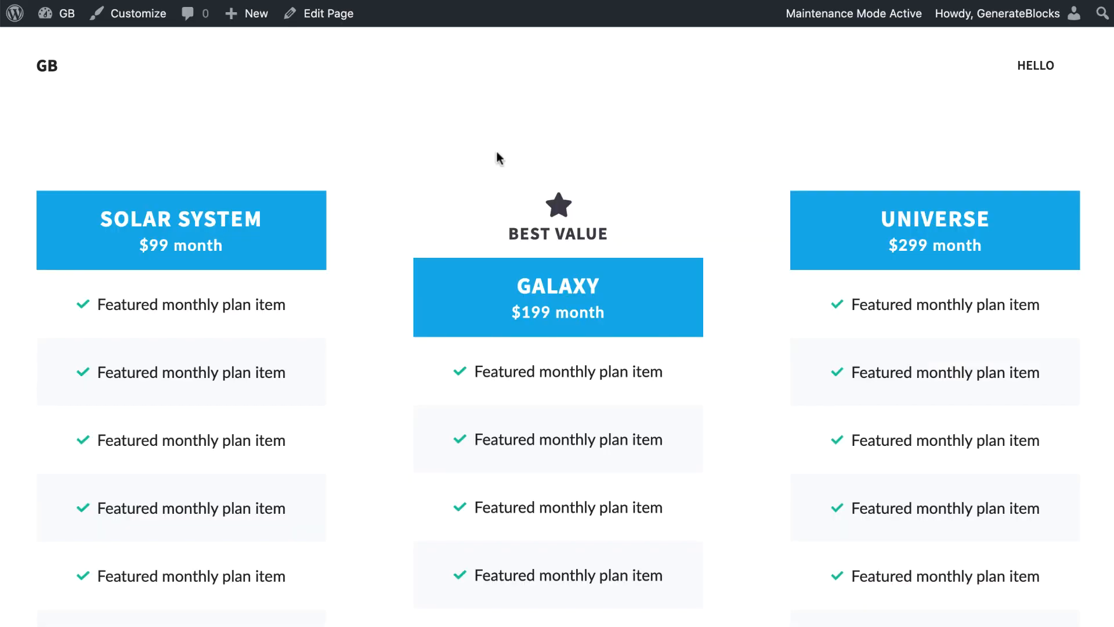
scroll(497, 153, "down", 5)
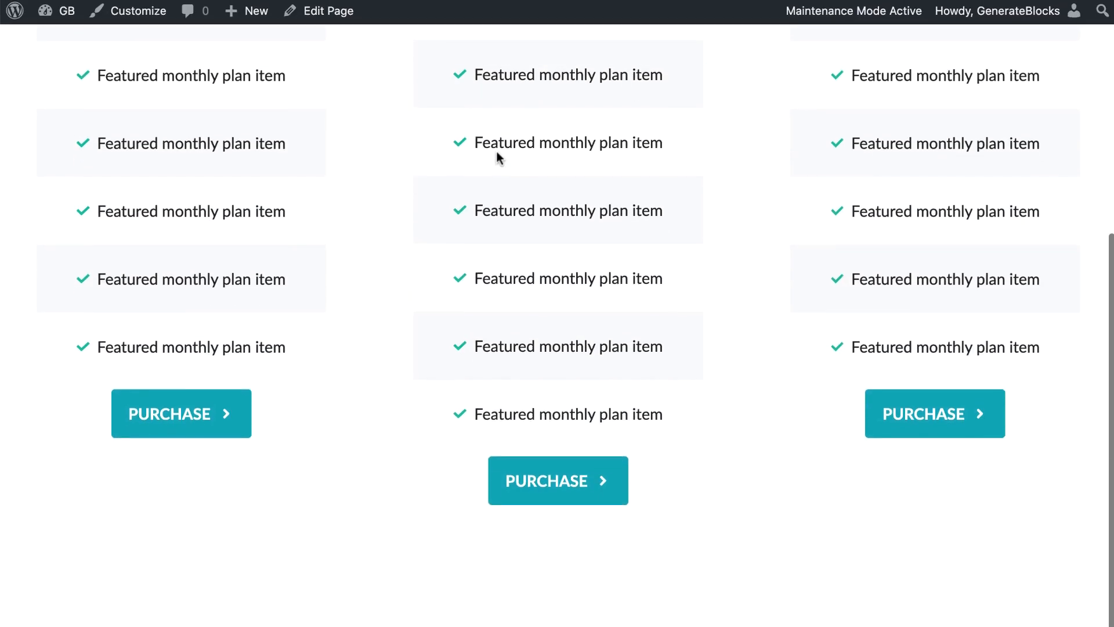
scroll(498, 152, "up", 5)
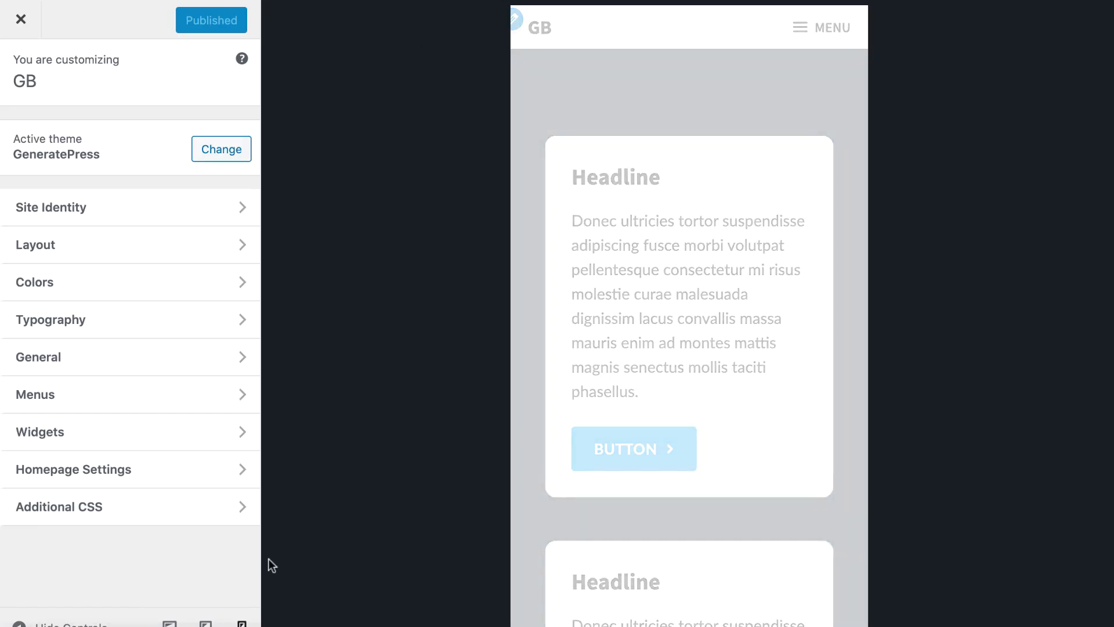
left_click(205, 622)
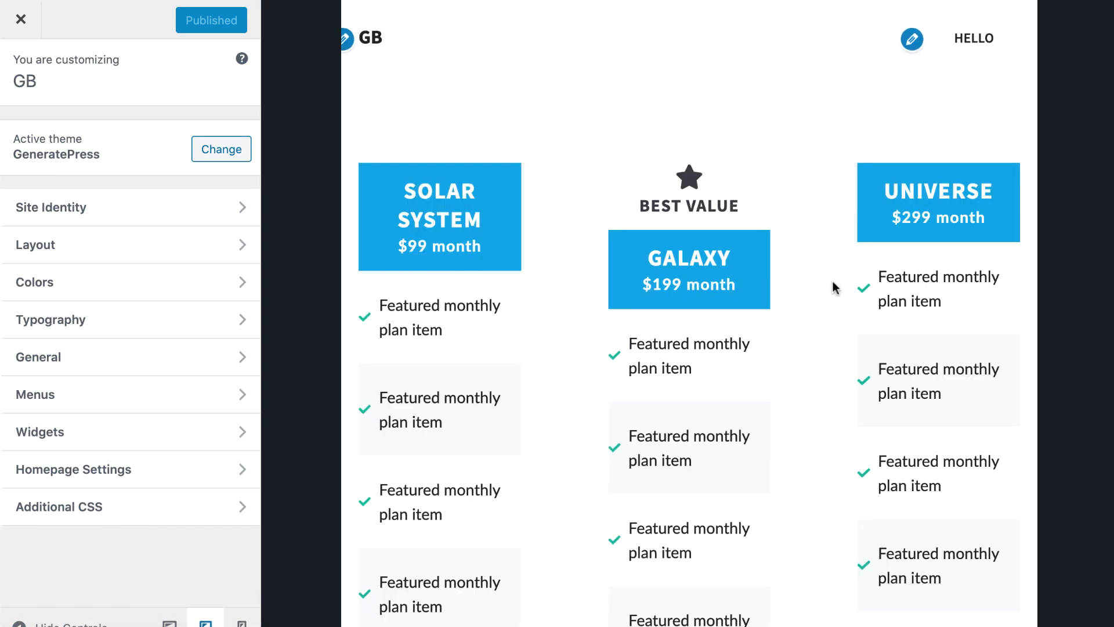
scroll(413, 281, "down", 10)
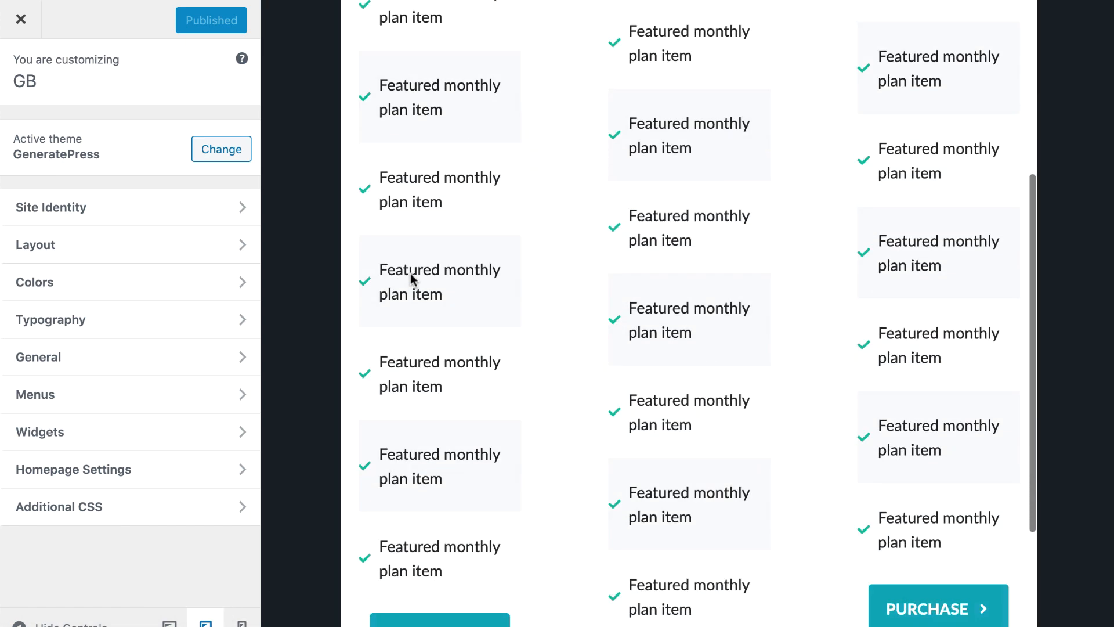
scroll(783, 283, "up", 10)
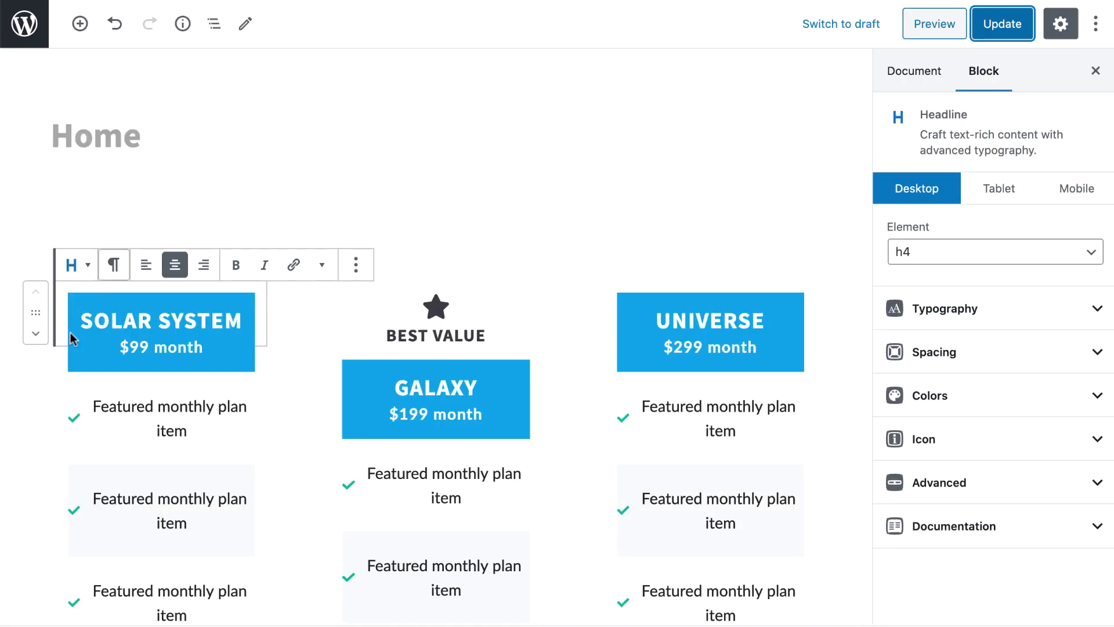
Set the tablet container width of the Solar System, Galaxy and Universe columns to 100% and update the page
left_click(58, 369)
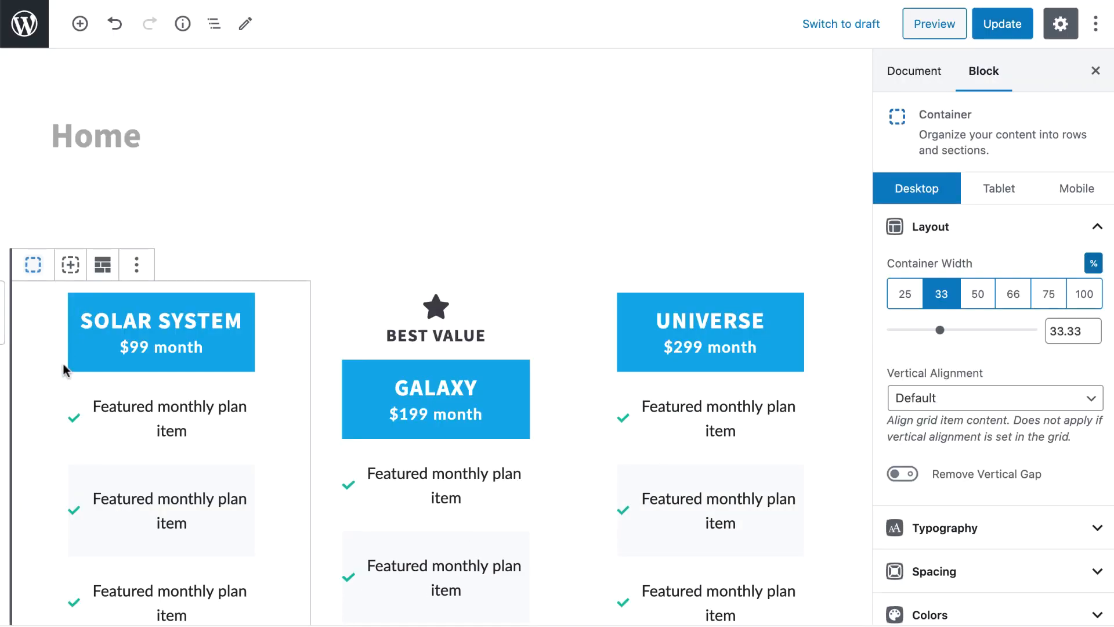
left_click(1000, 190)
left_click(1089, 301)
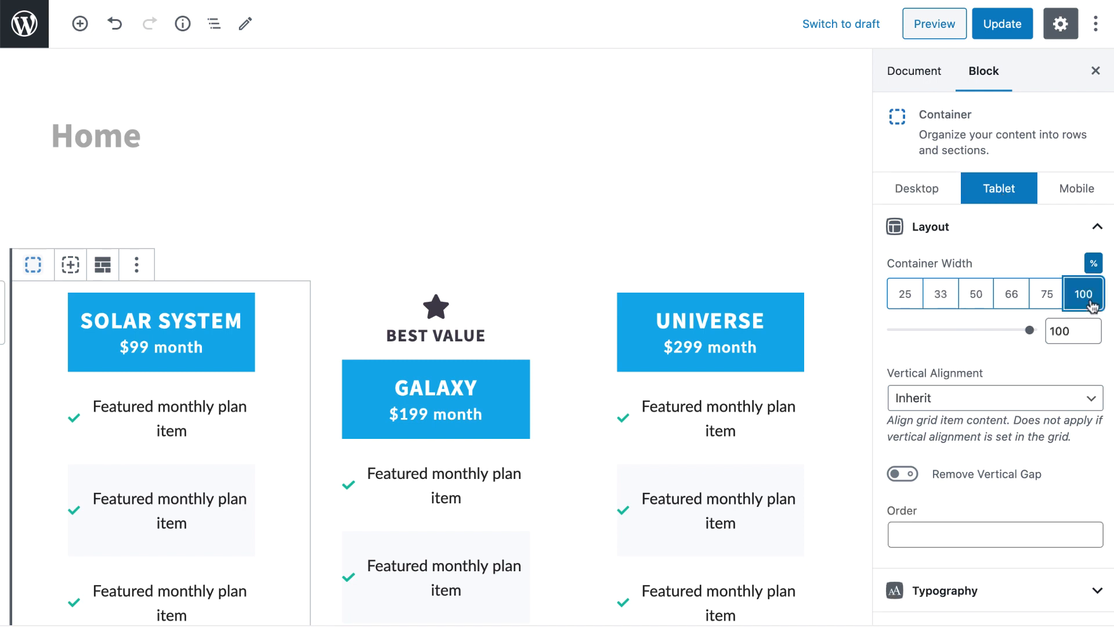
left_click(318, 343)
left_click(995, 187)
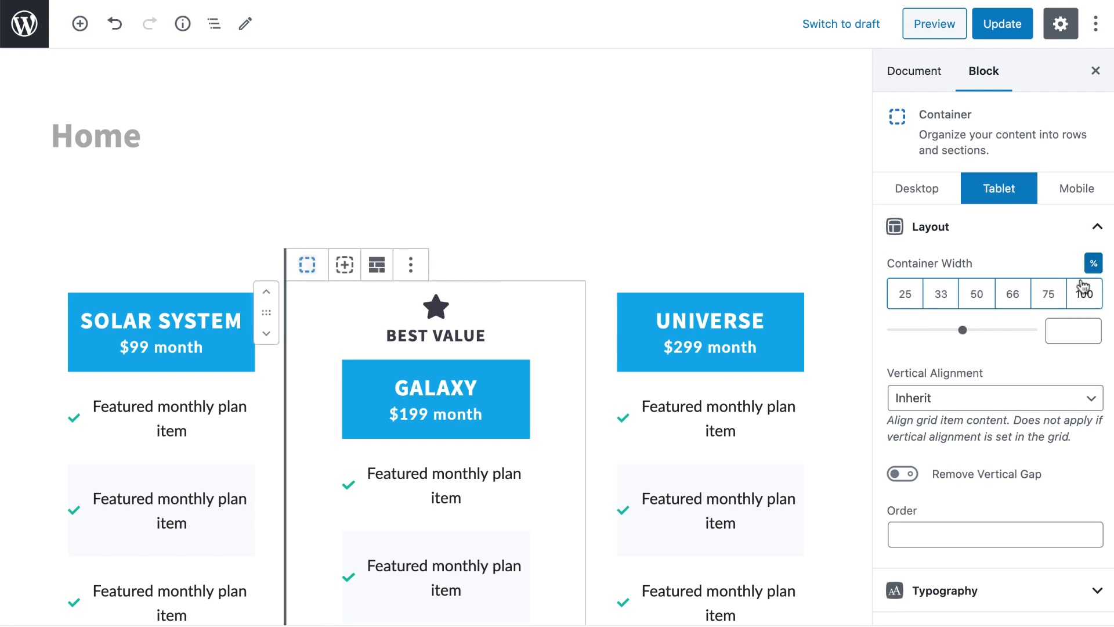
left_click(1082, 288)
left_click(601, 352)
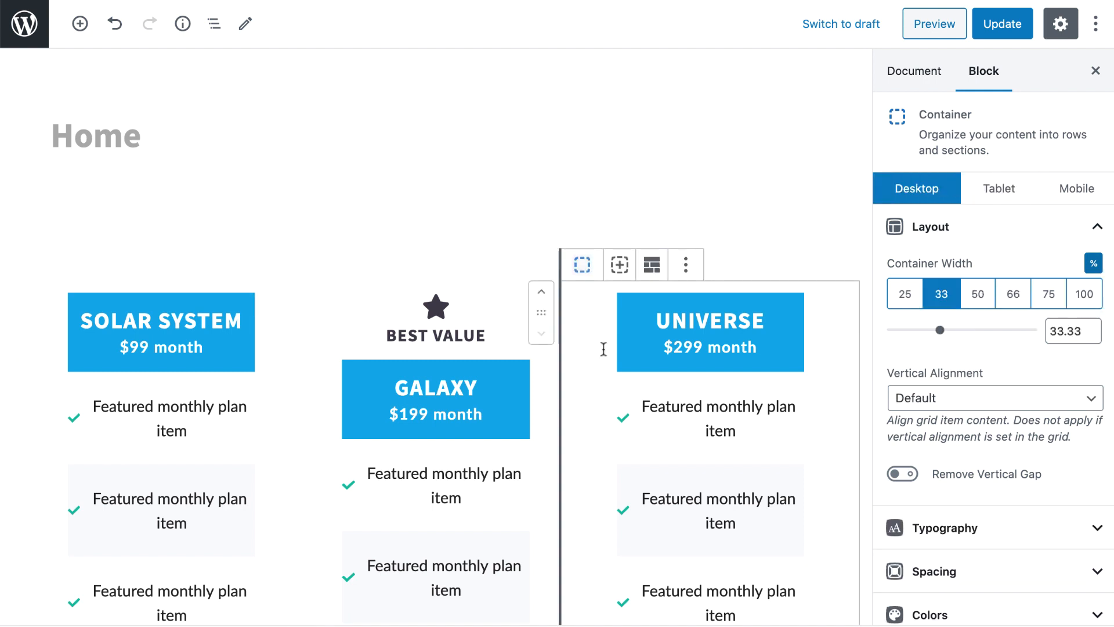
left_click(997, 187)
left_click(1086, 296)
left_click(1005, 24)
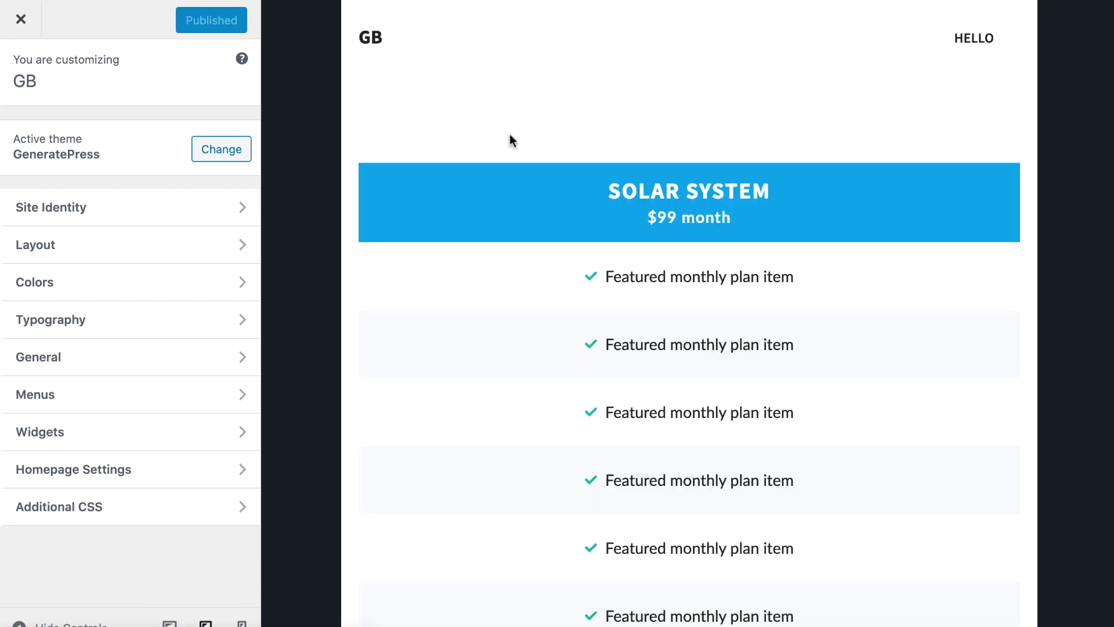
Check how the three pricing tables stack in the tablet preview, including the spacing between them
scroll(546, 185, "down", 4)
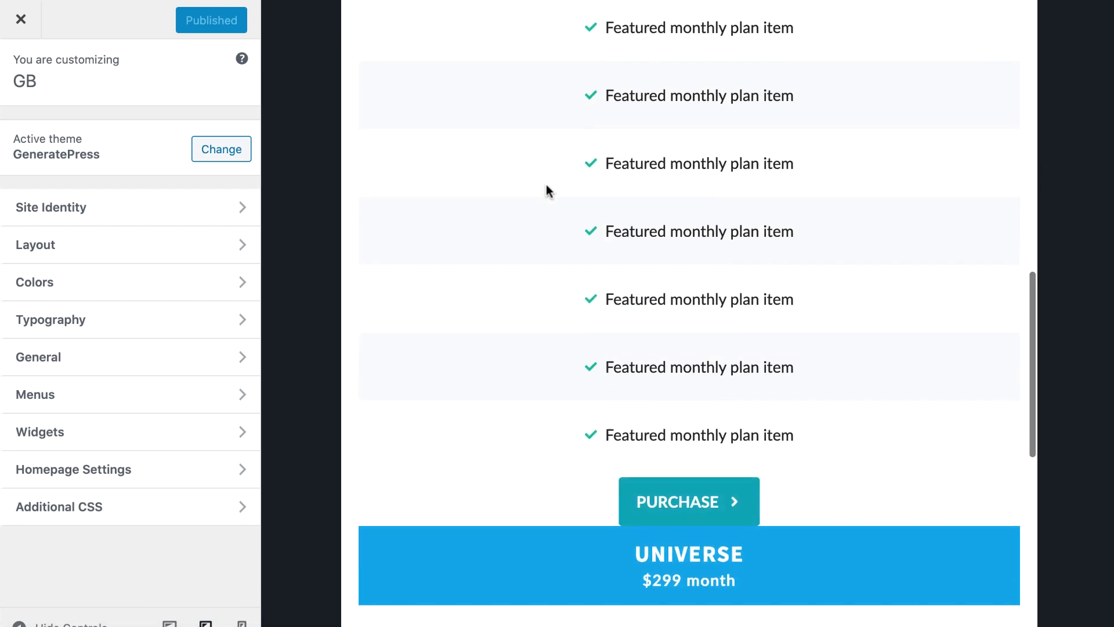
scroll(546, 184, "up", 15)
scroll(435, 234, "down", 1)
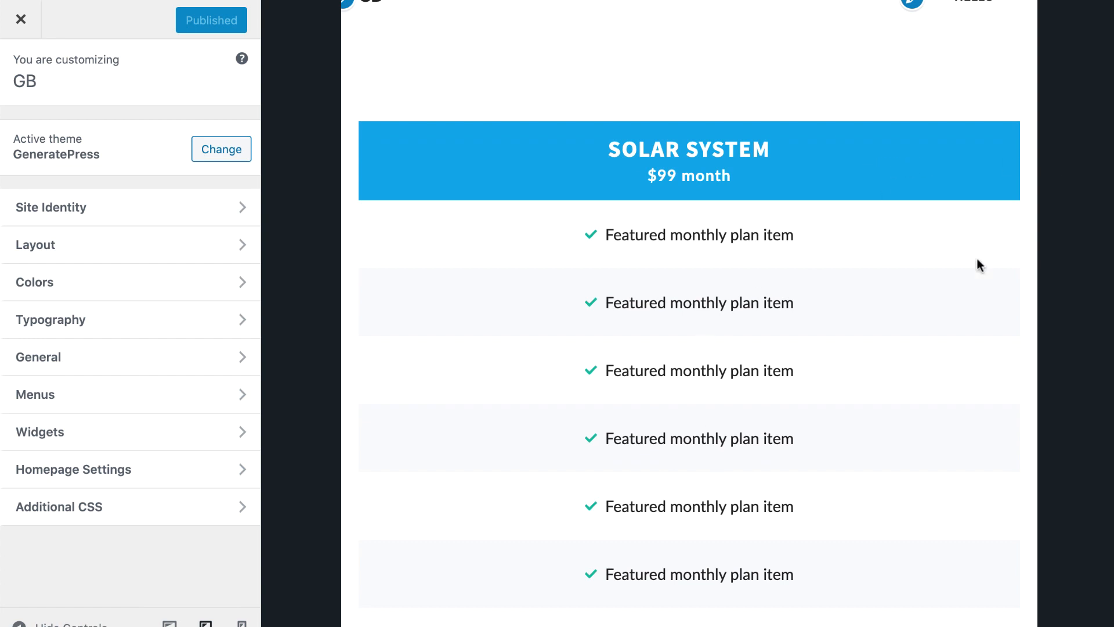
scroll(992, 435, "down", 10)
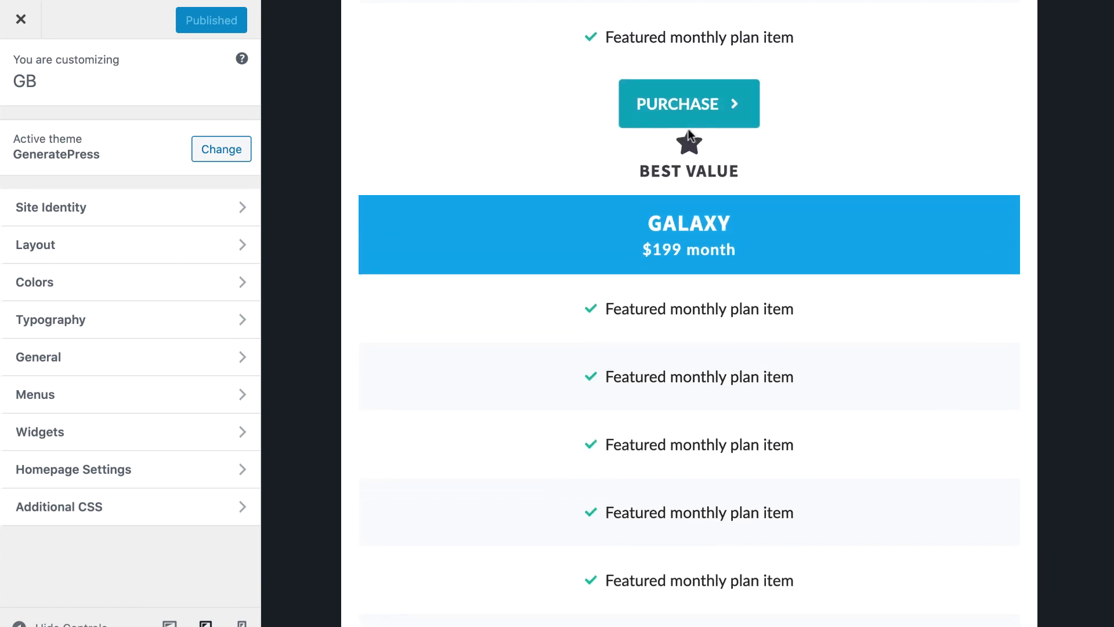
scroll(551, 212, "down", 10)
scroll(551, 213, "up", 20)
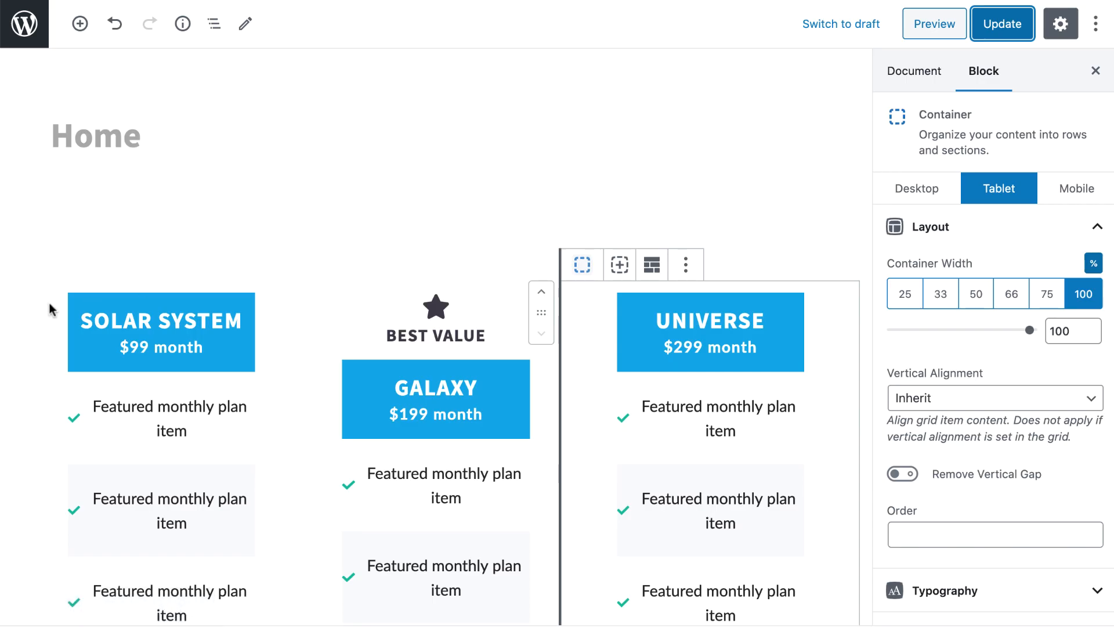
Set the tablet container width of the Solar System, Galaxy and Universe columns to 55% and update the page
left_click(51, 309)
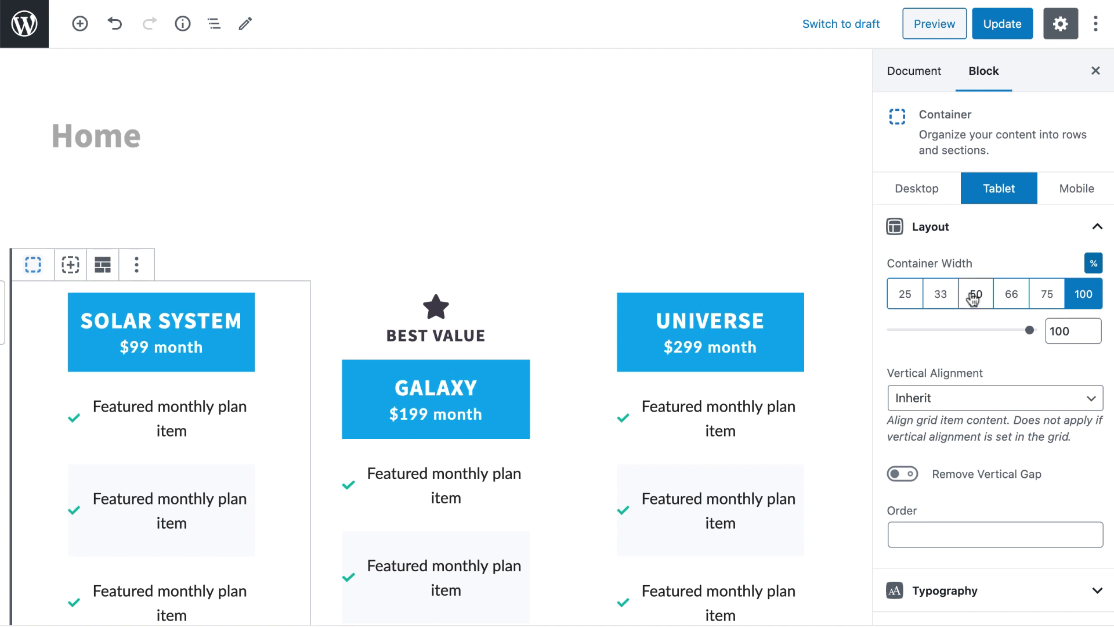
left_click(1067, 329)
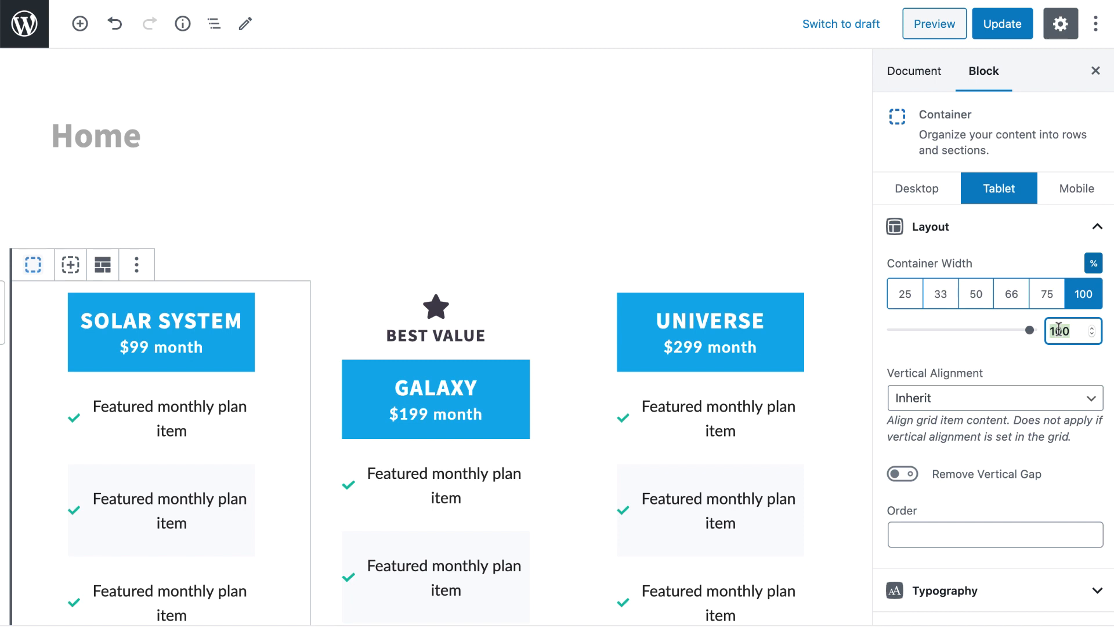
type("55")
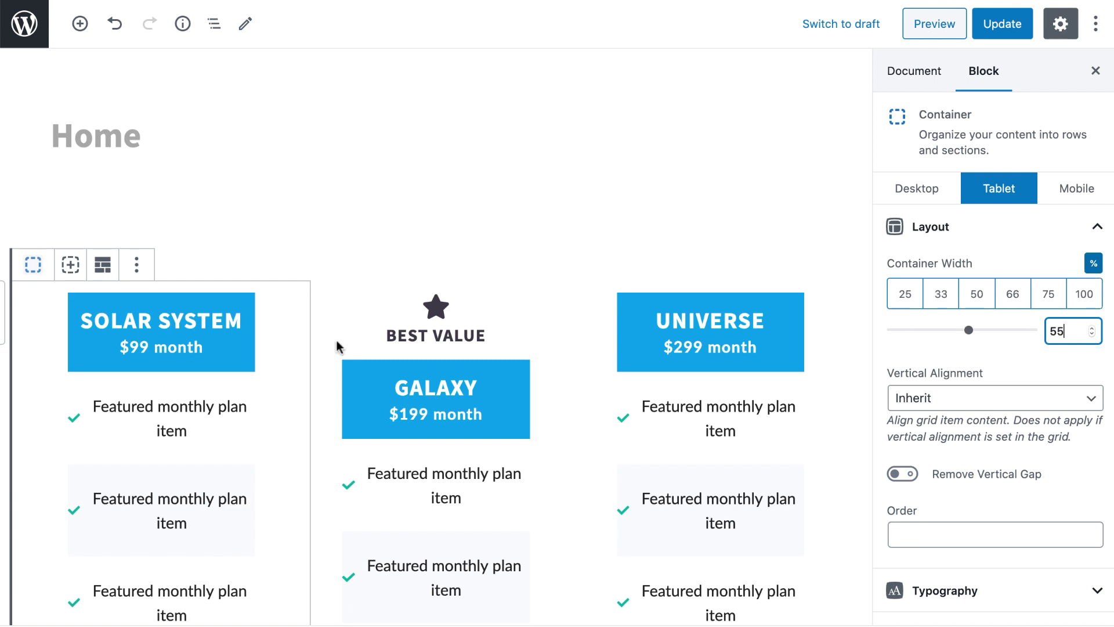
left_click(331, 362)
double_click(1065, 332)
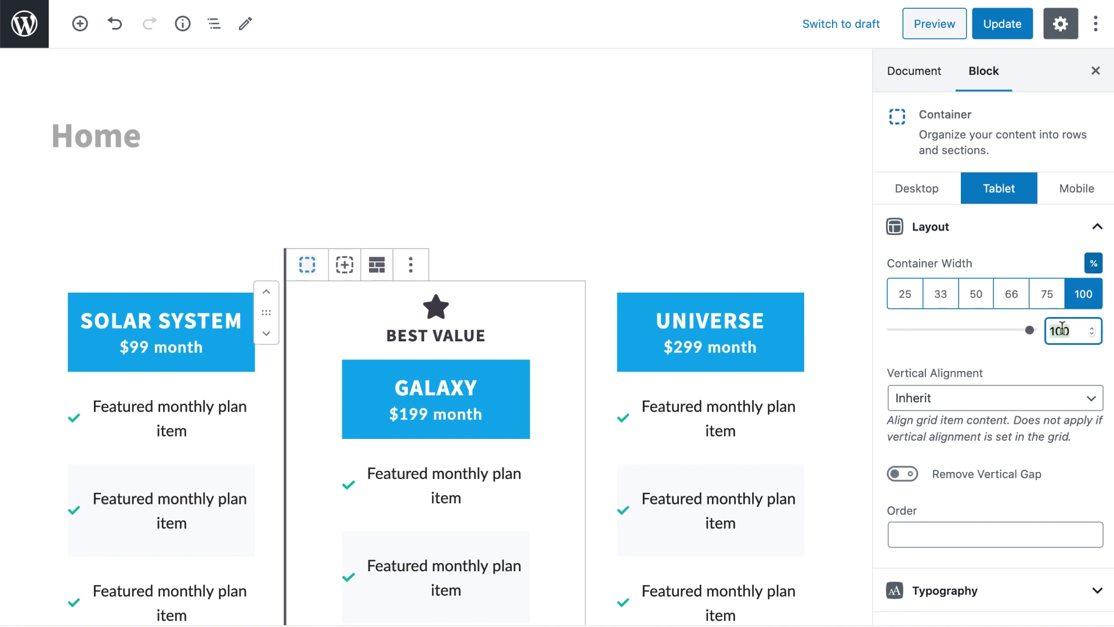
type("55")
left_click(610, 348)
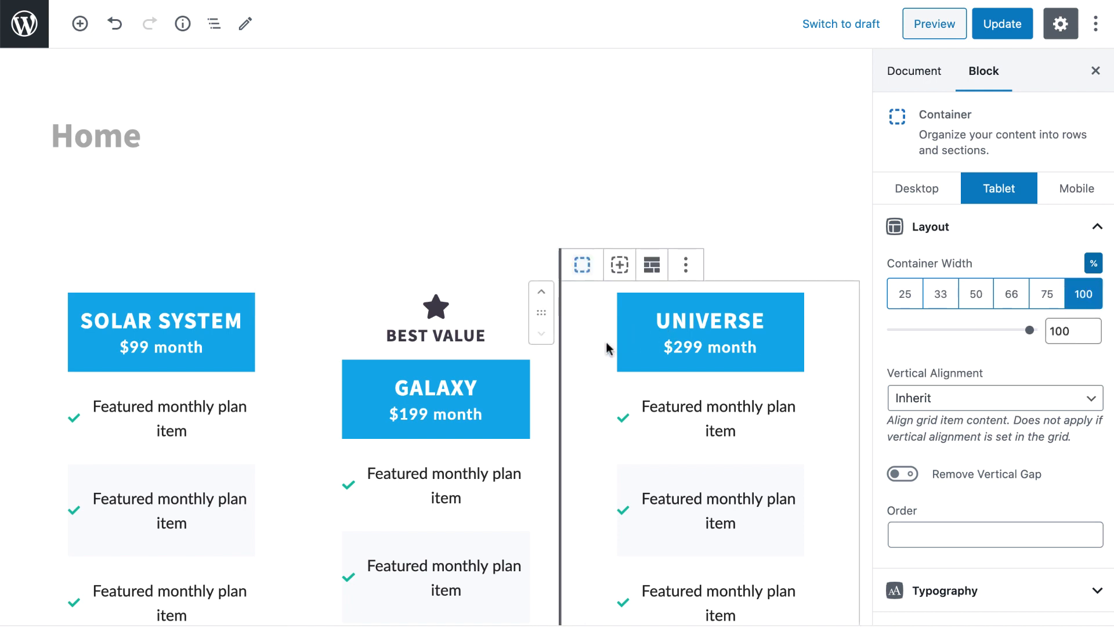
double_click(1060, 330)
type("55")
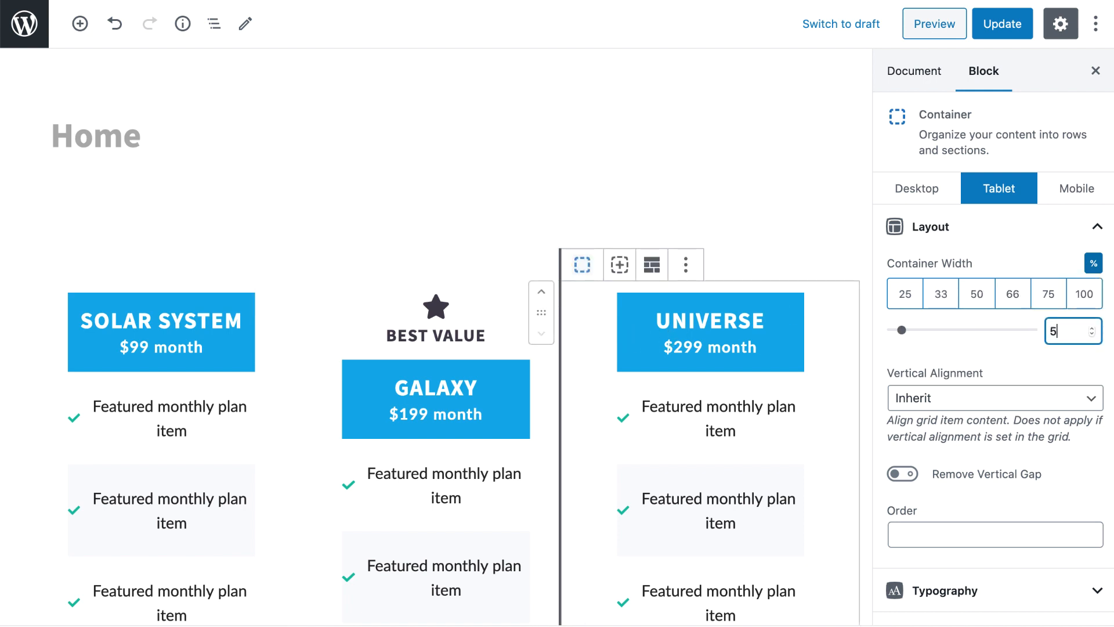
left_click(1005, 18)
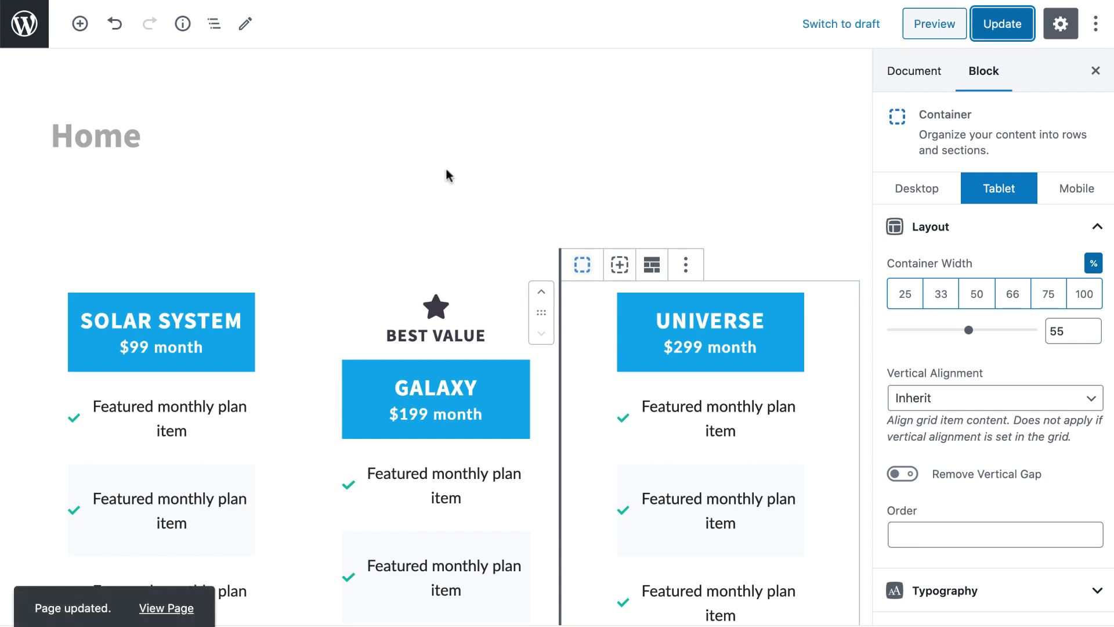
Set the desktop horizontal alignment of the grid holding the pricing tables to Center and update the page
left_click(54, 287)
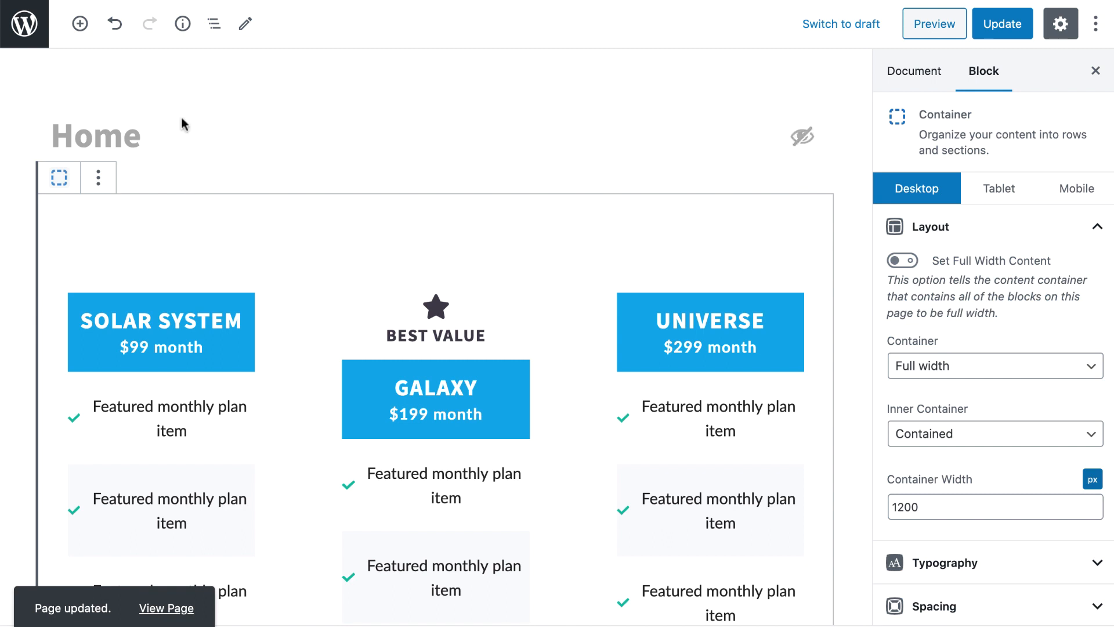
left_click(58, 314)
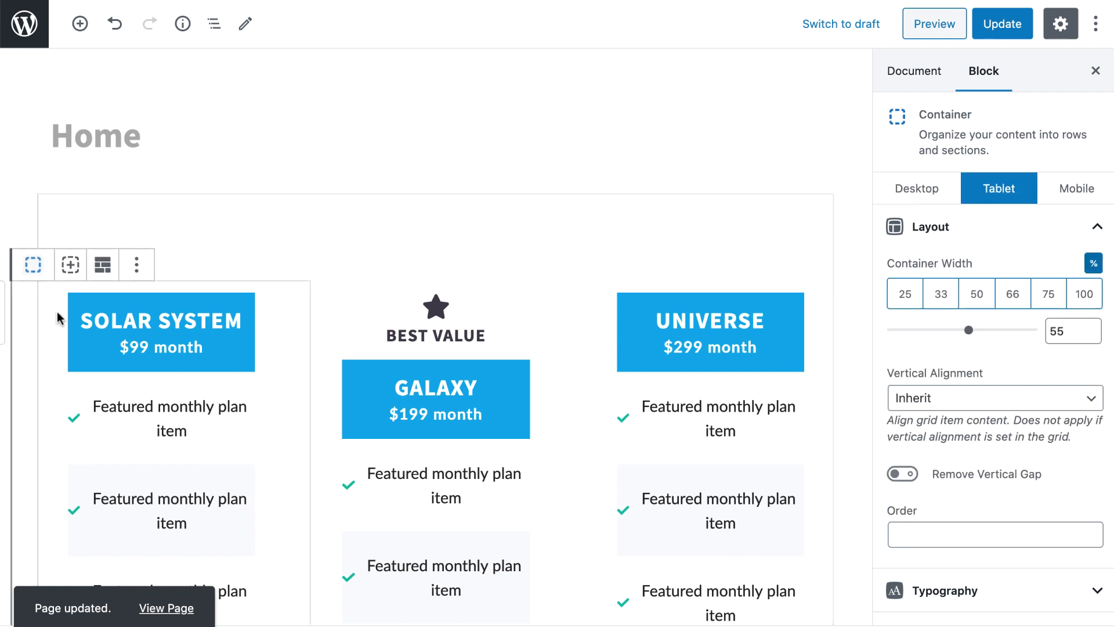
left_click(93, 261)
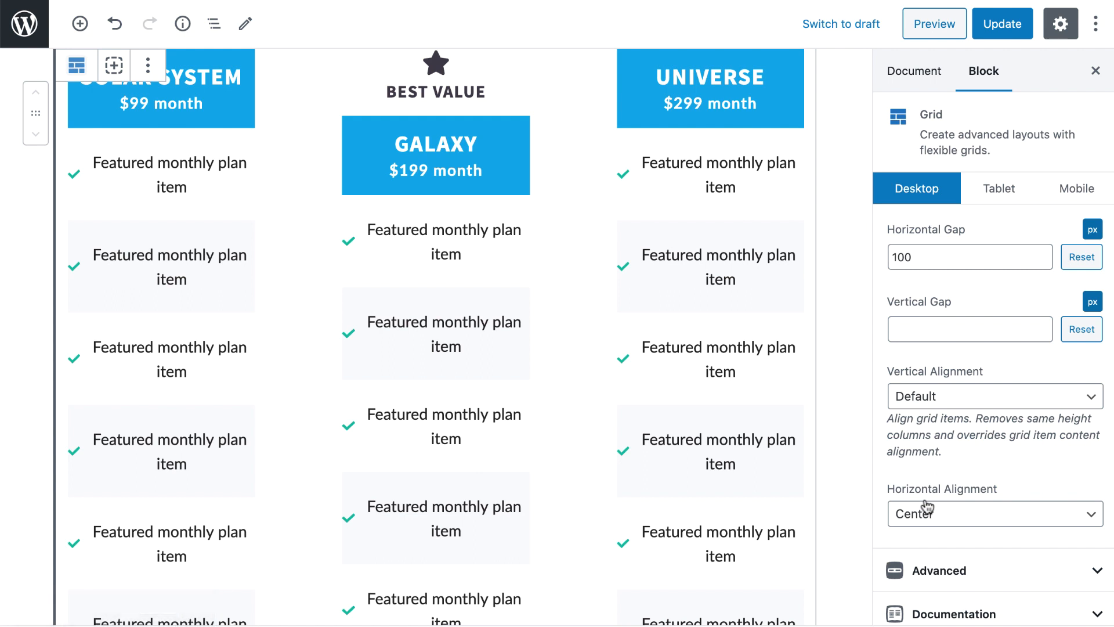
left_click(927, 507)
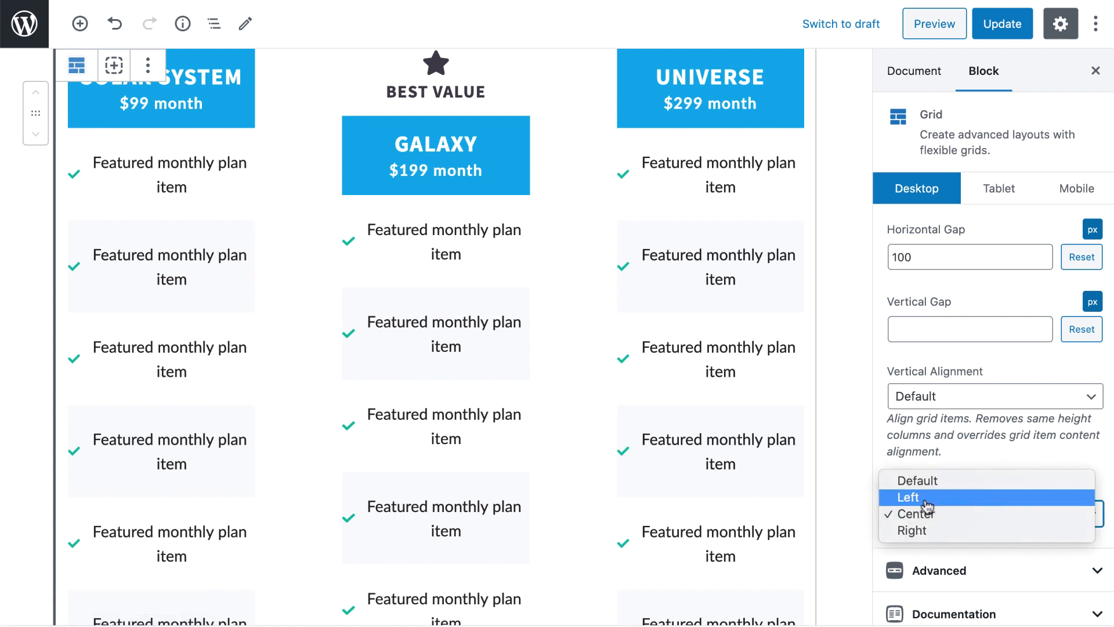
left_click(927, 514)
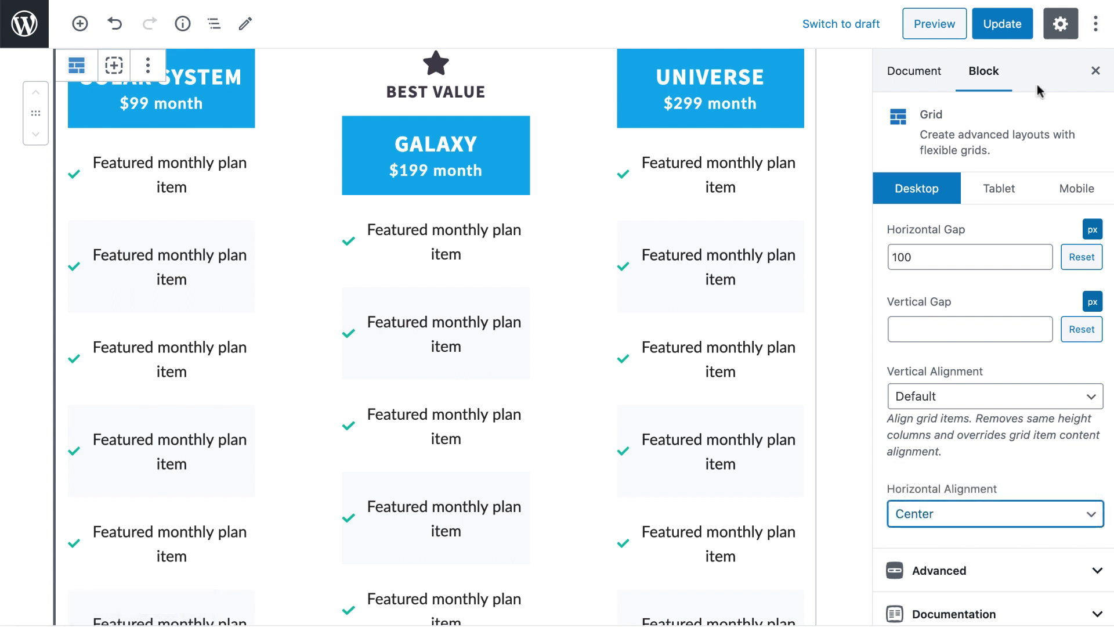
left_click(1004, 23)
Set the pricing grid's vertical gap to 50 px for tablet
left_click(1003, 187)
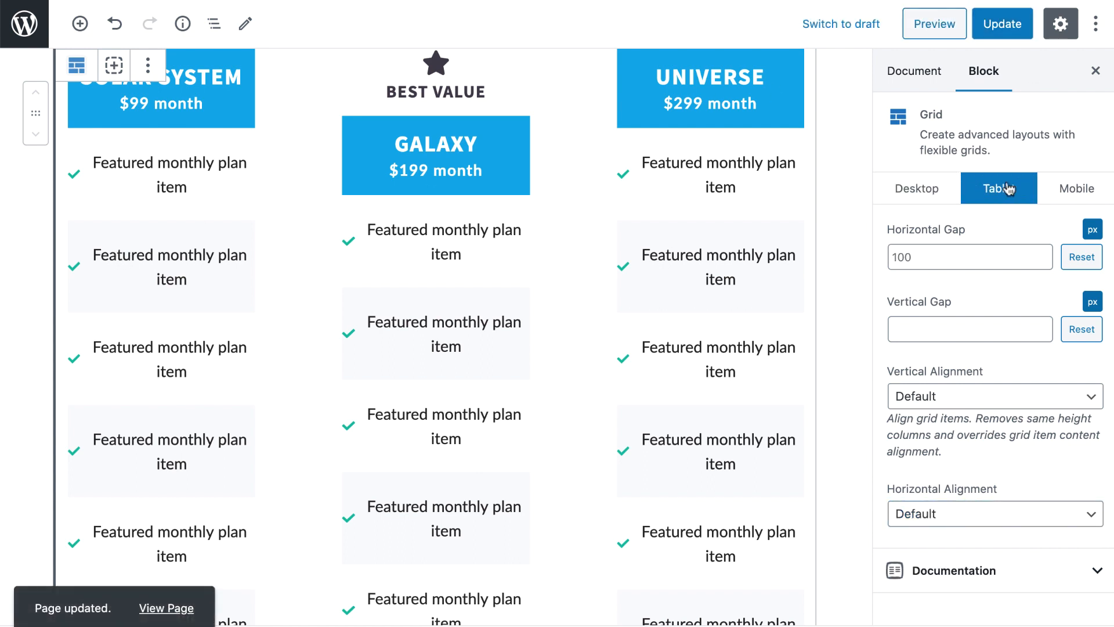
left_click(902, 336)
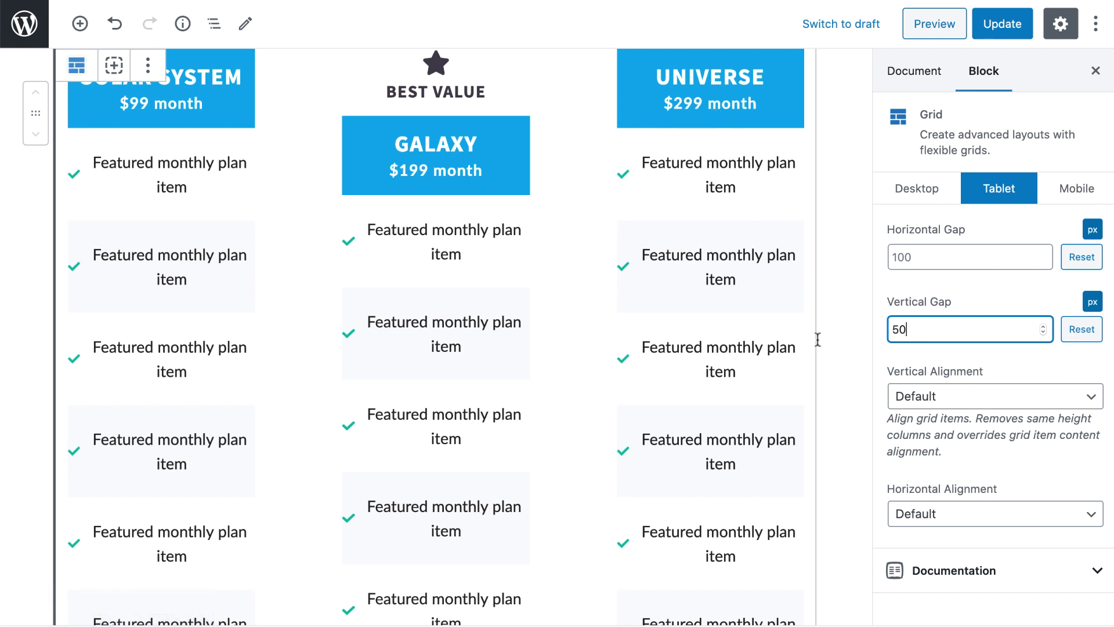
Enable Remove Vertical Gap on tablet for the Universe column's container
left_click(313, 250)
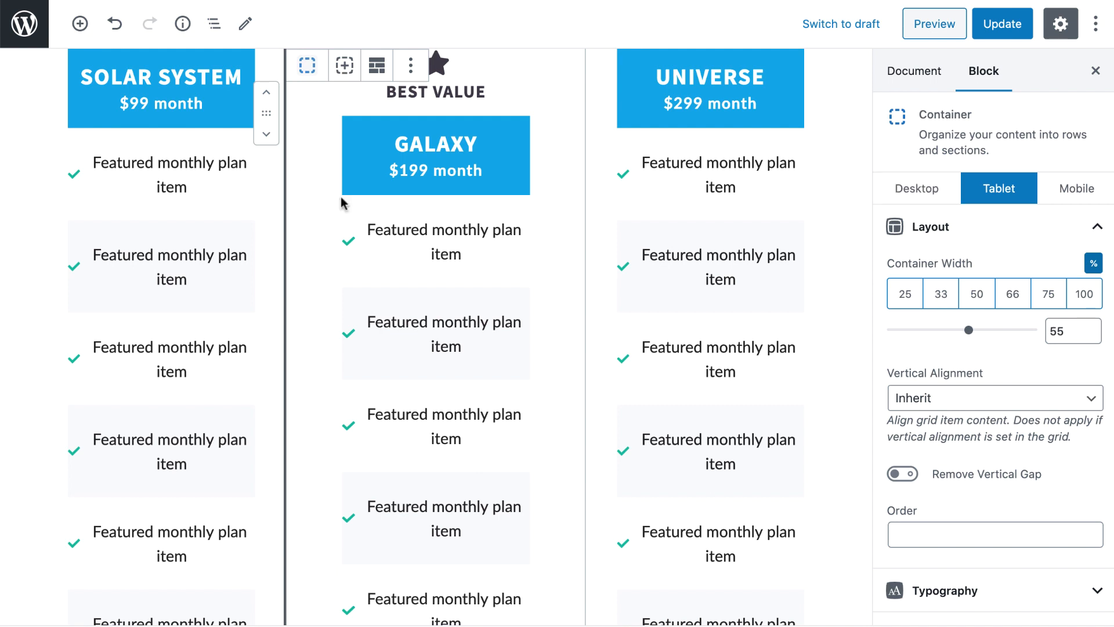
left_click(47, 314)
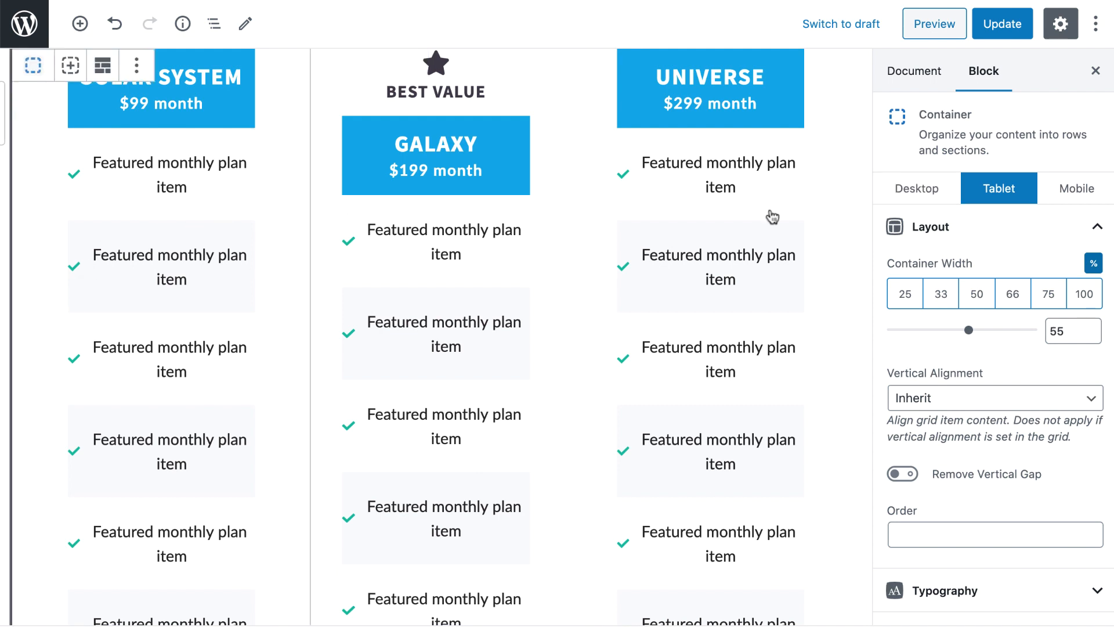
left_click(587, 211)
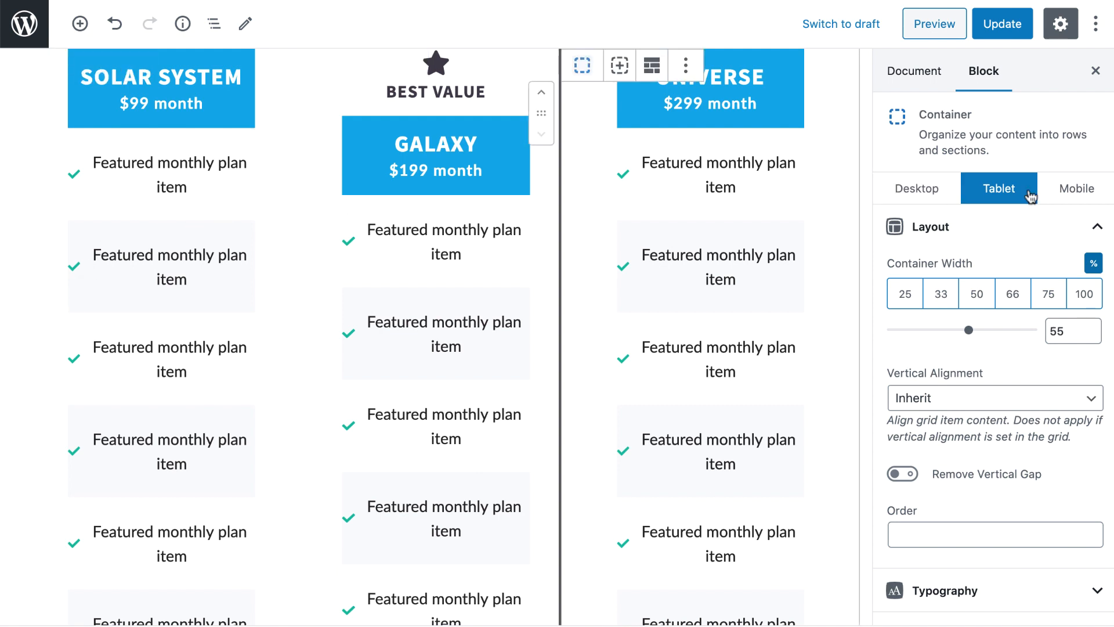
left_click(904, 474)
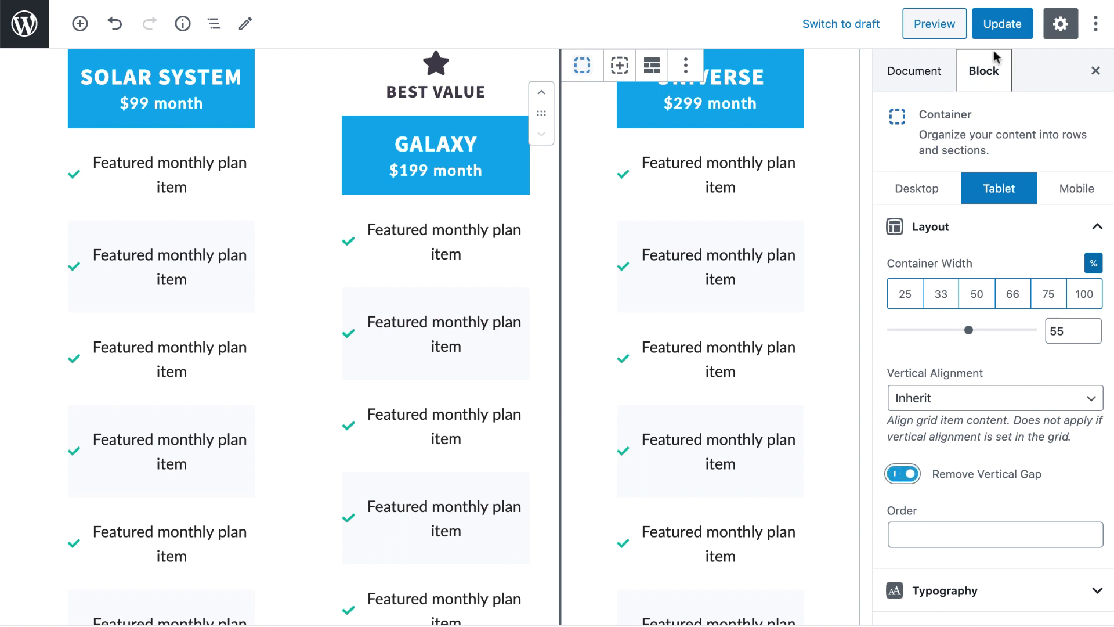
left_click(997, 28)
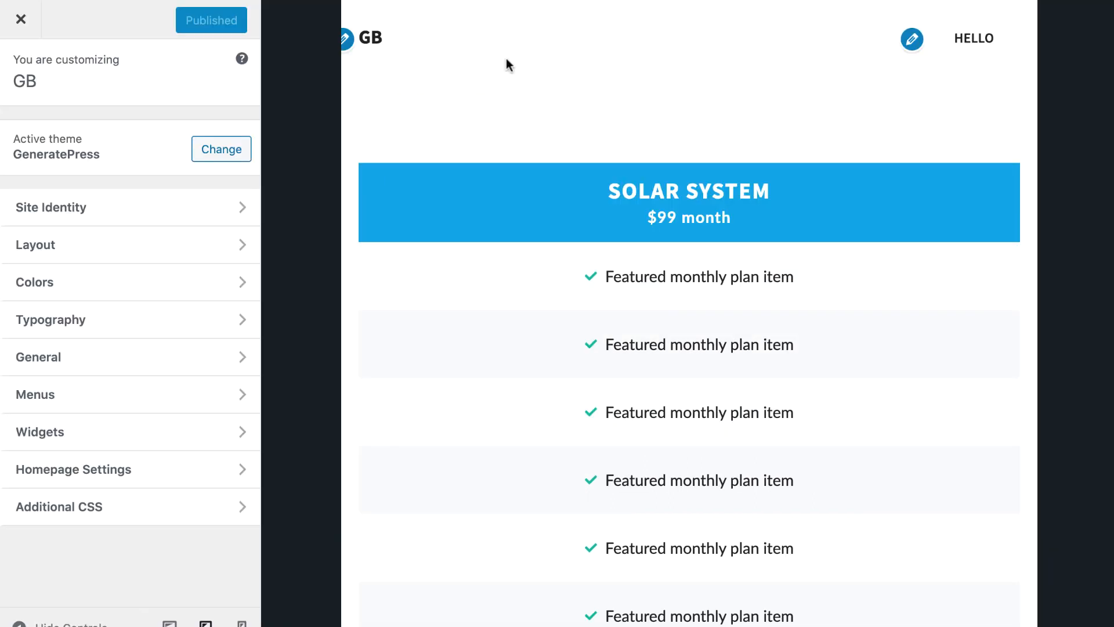
left_click(371, 38)
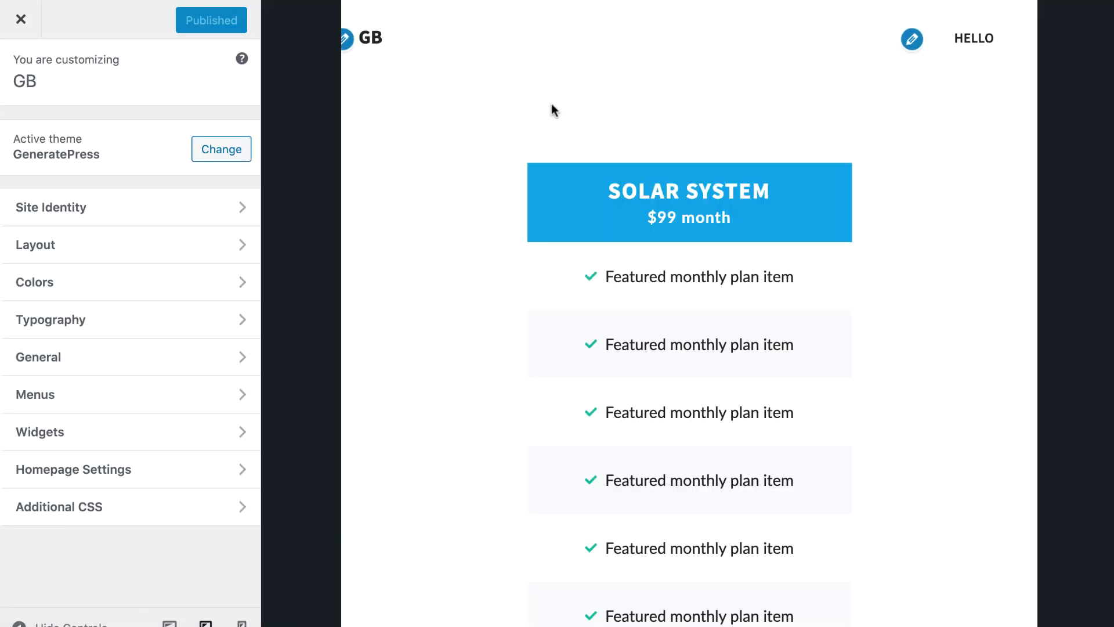
scroll(729, 212, "down", 3)
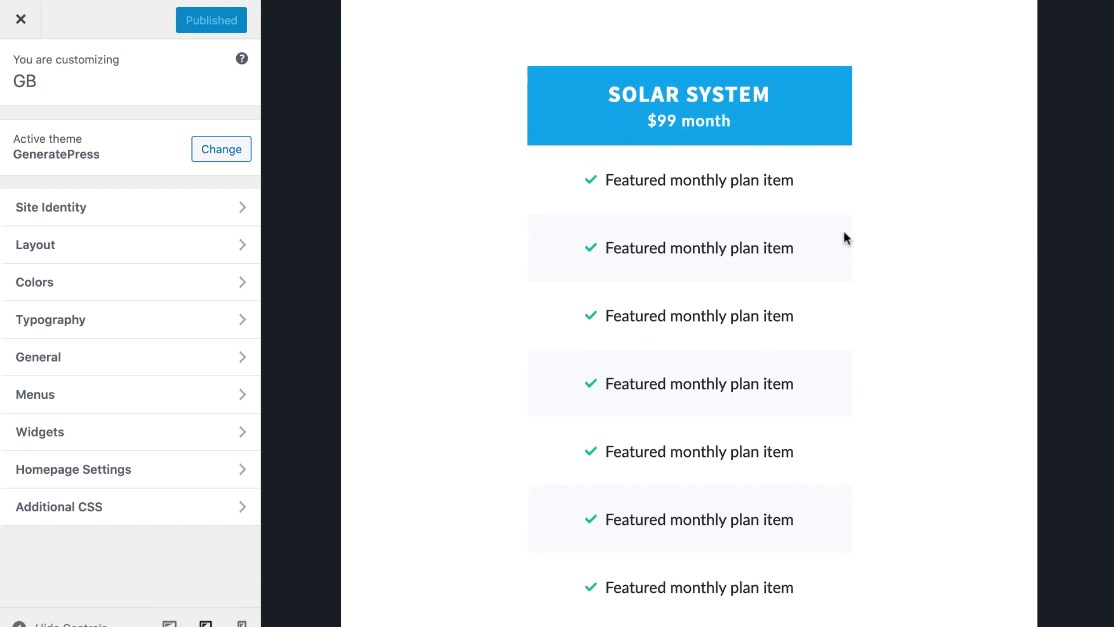
scroll(844, 237, "down", 10)
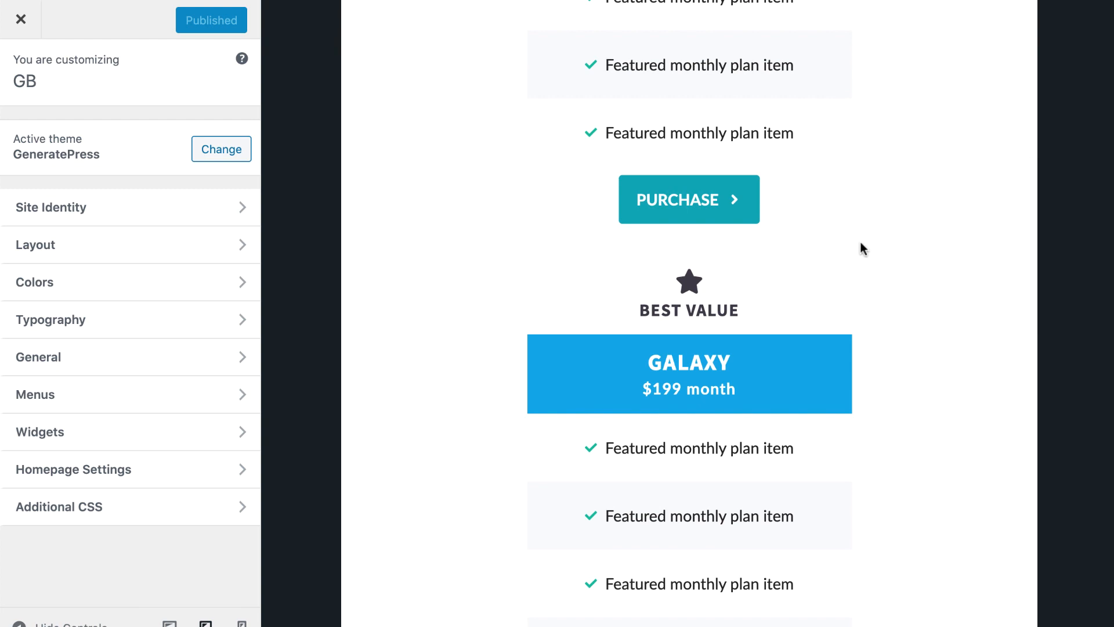
scroll(861, 246, "down", 8)
scroll(859, 242, "down", 4)
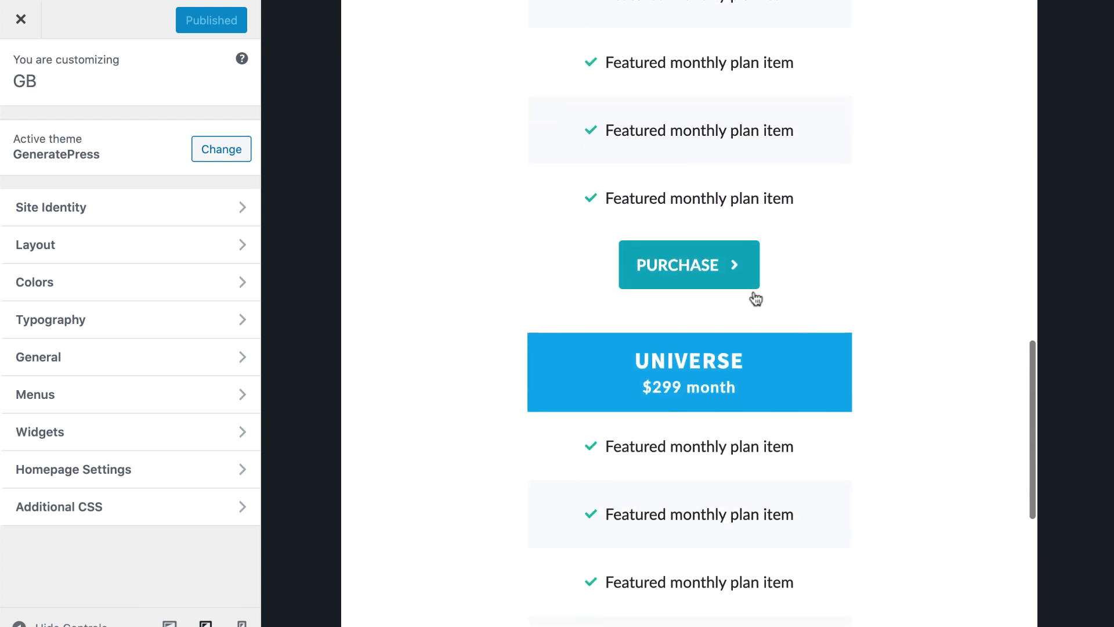
scroll(874, 317, "down", 4)
scroll(875, 315, "down", 4)
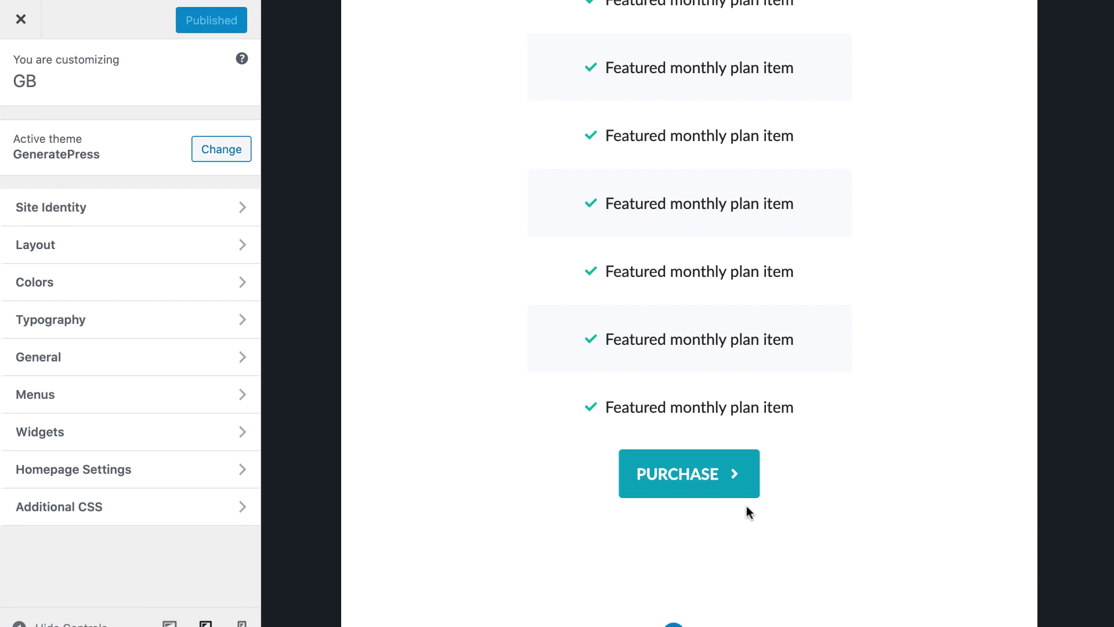
scroll(821, 503, "up", 20)
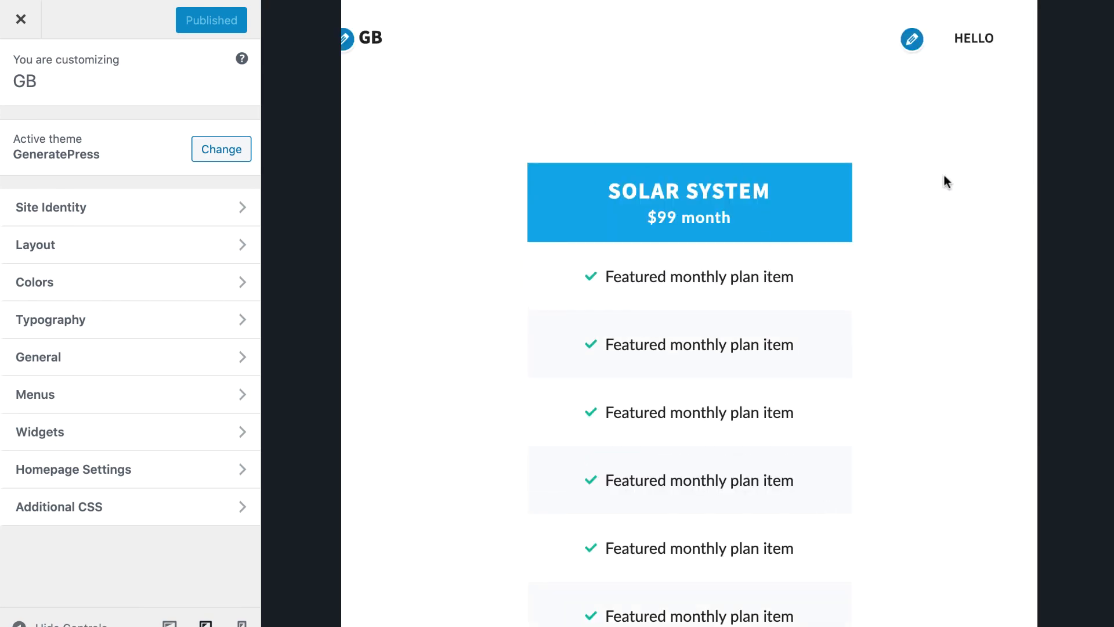
scroll(944, 177, "down", 7)
scroll(944, 176, "down", 10)
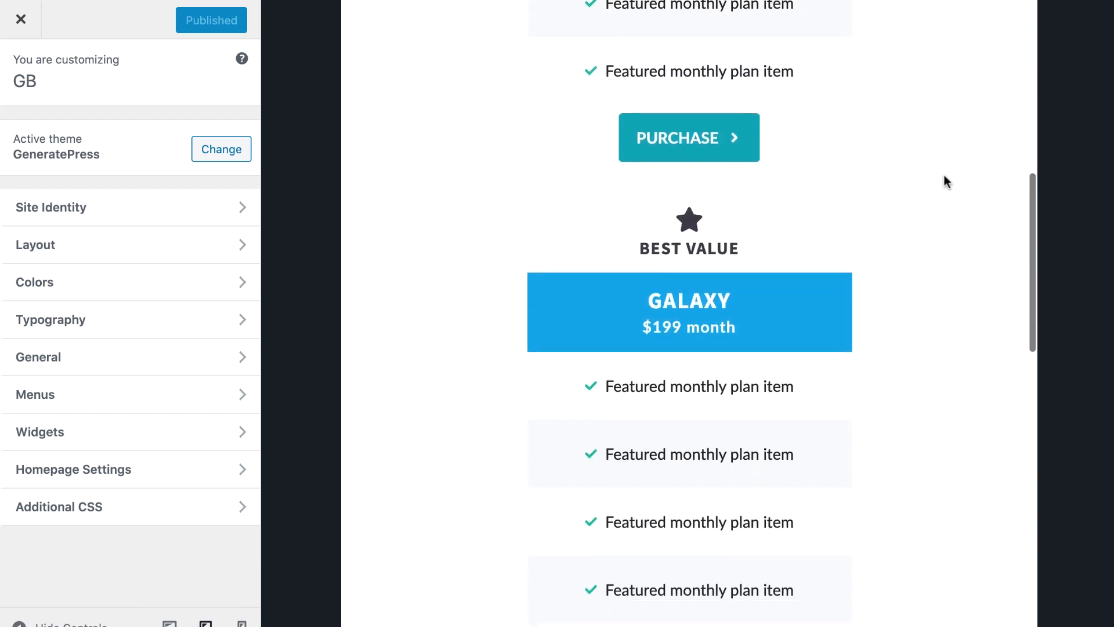
scroll(943, 176, "down", 8)
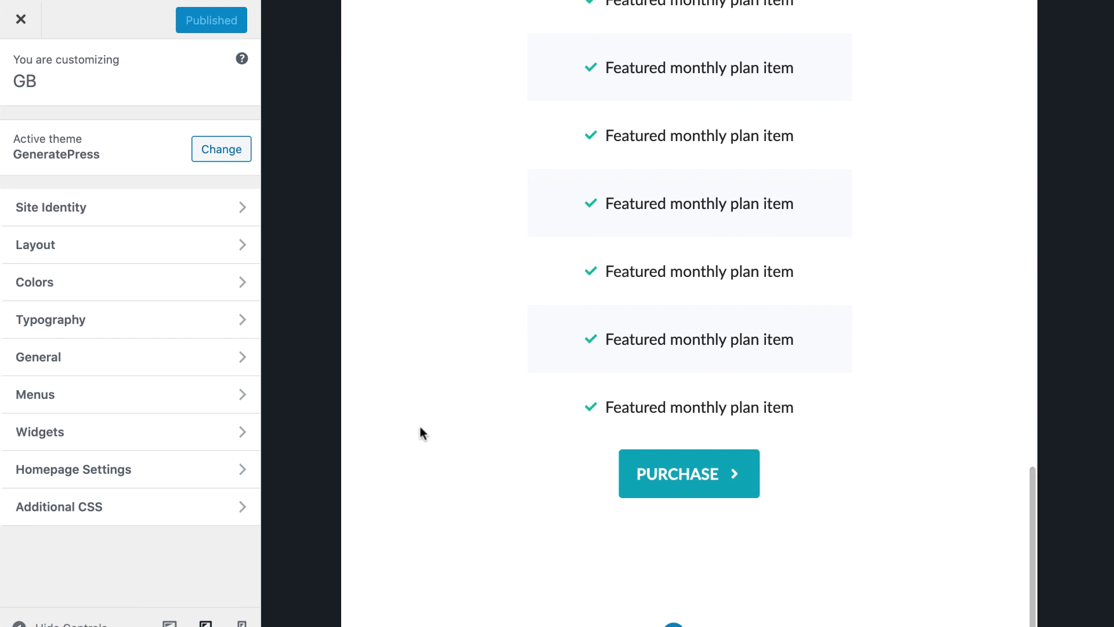
Switch the Customizer preview to mobile size and examine how the pricing columns stack
left_click(241, 622)
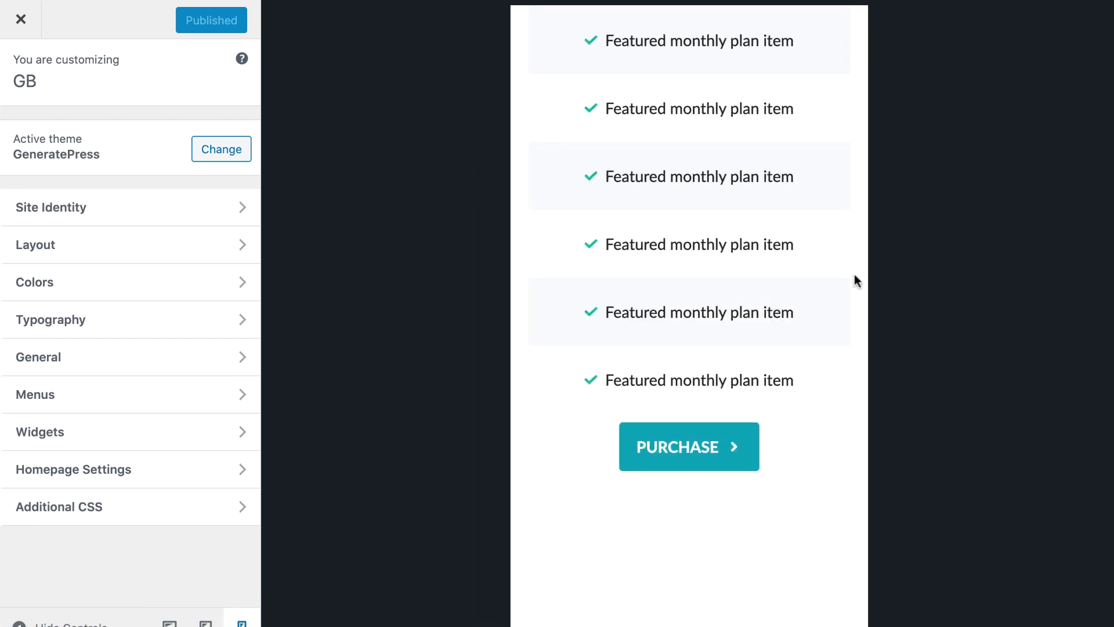
scroll(759, 343, "down", 10)
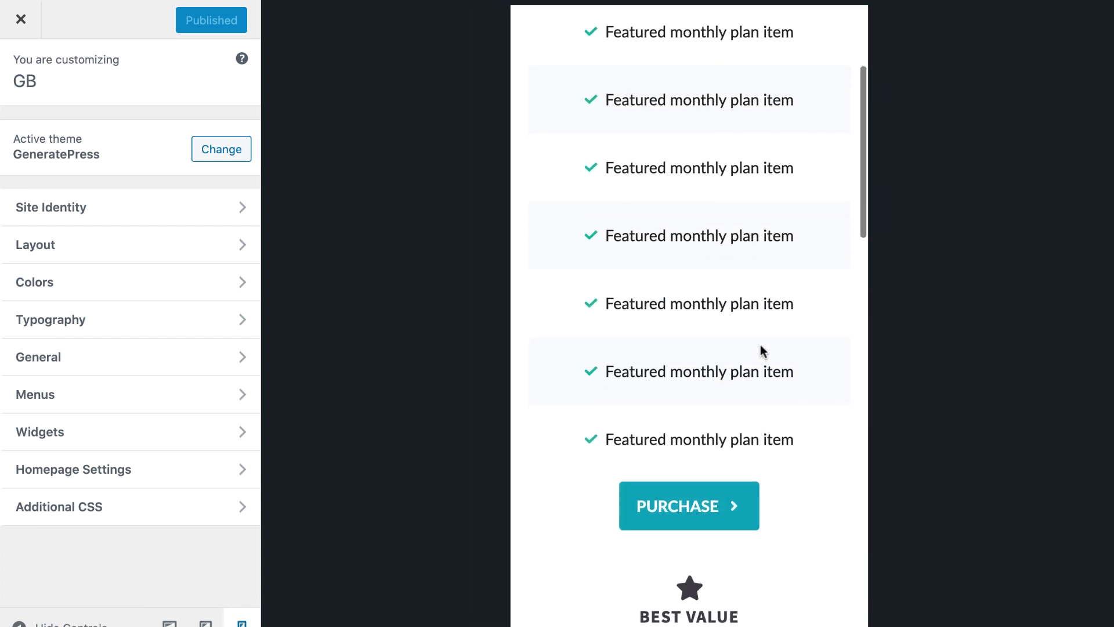
scroll(760, 345, "down", 12)
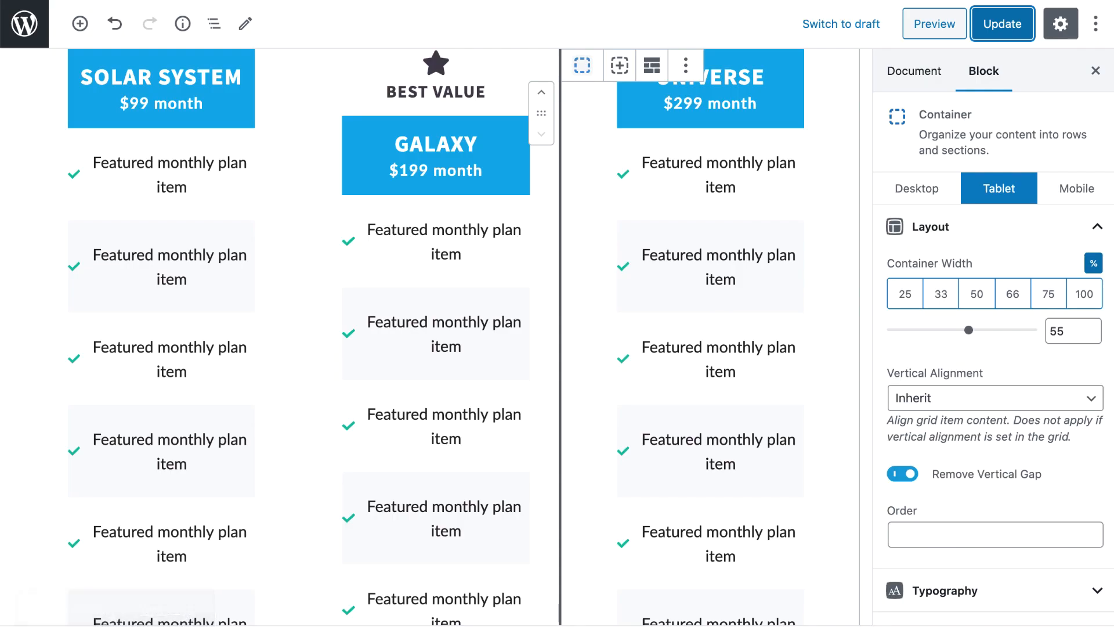
Enable Remove Vertical Gap on mobile for the Universe column's container and update the page
left_click(1086, 192)
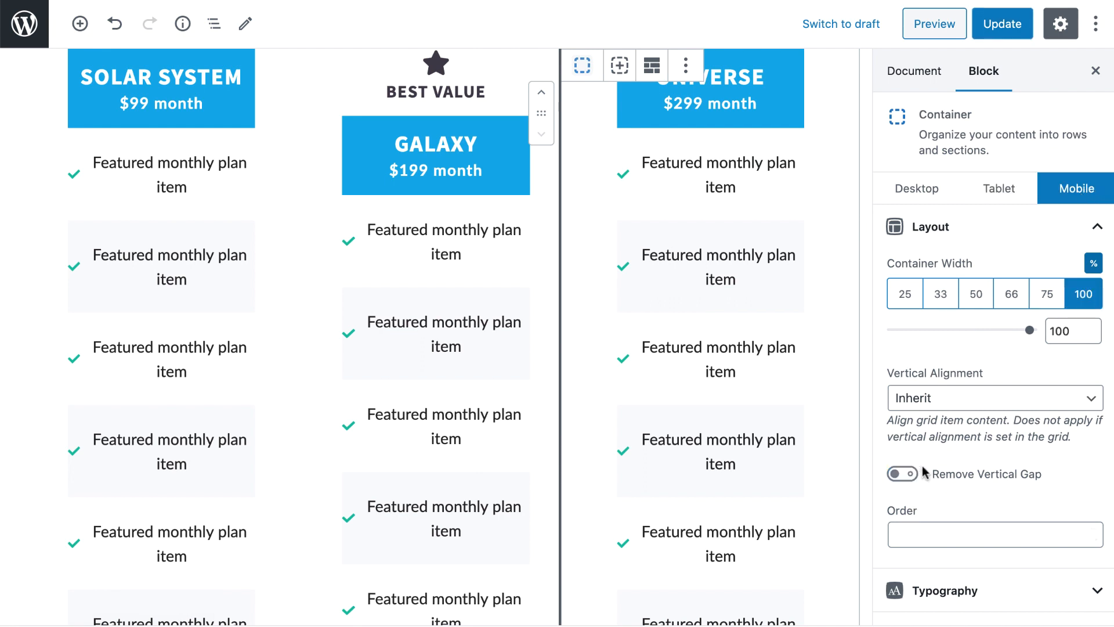
left_click(903, 474)
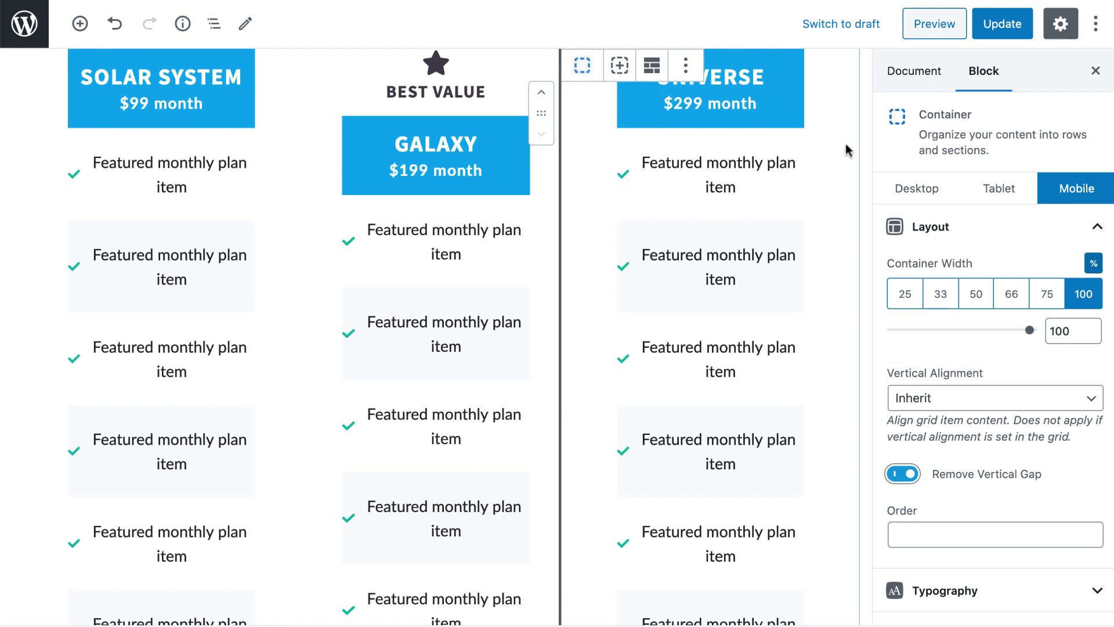
left_click(992, 187)
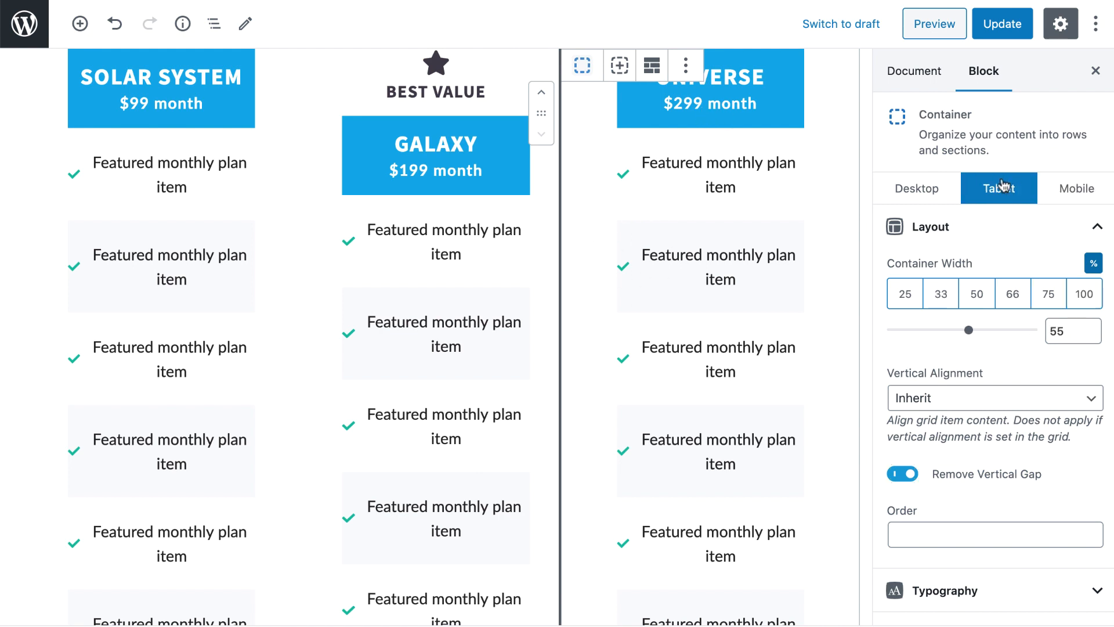
left_click(1079, 192)
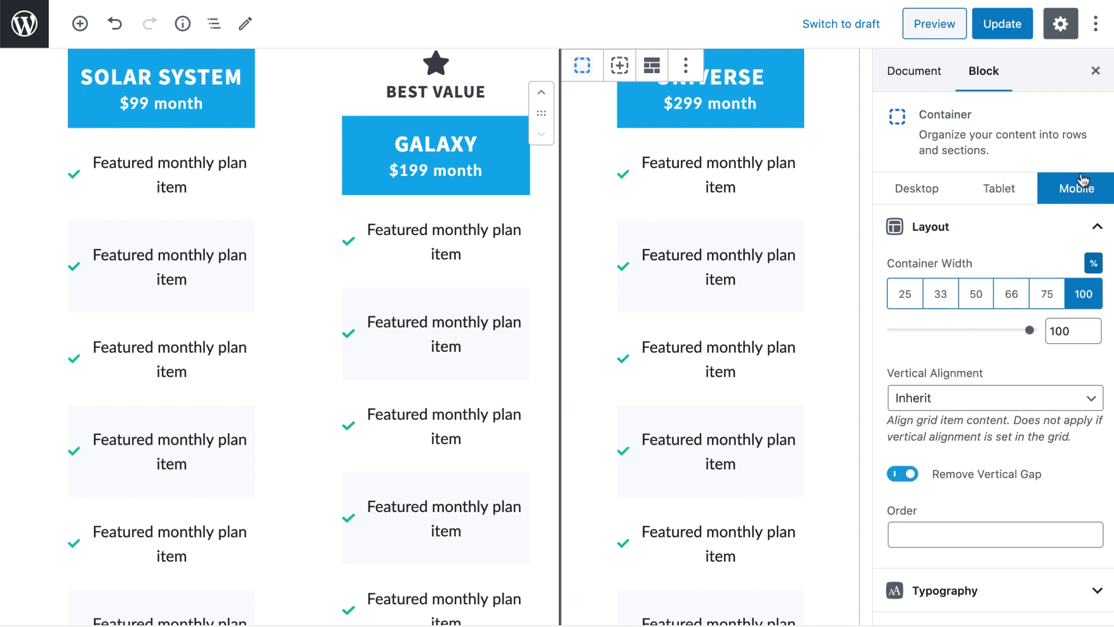
left_click(1002, 25)
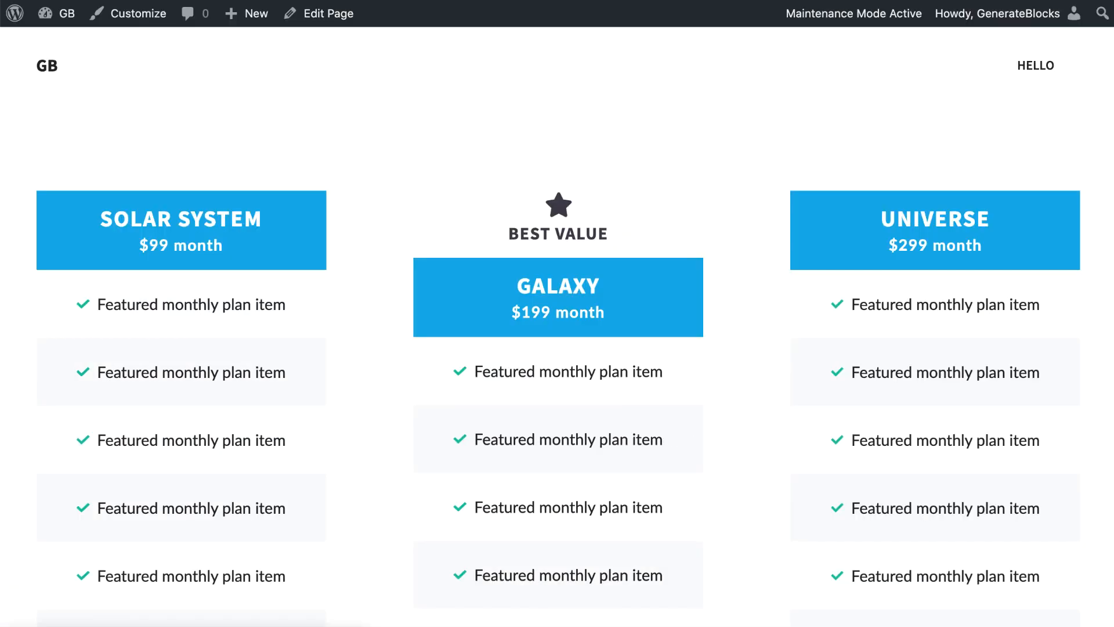
scroll(432, 179, "down", 5)
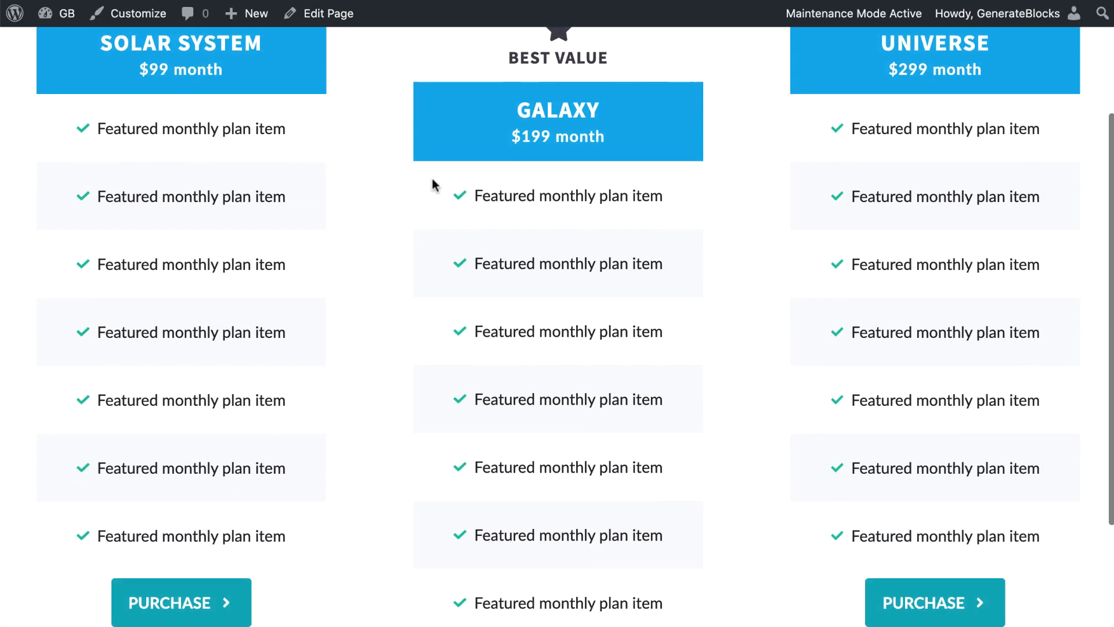
scroll(432, 179, "up", 5)
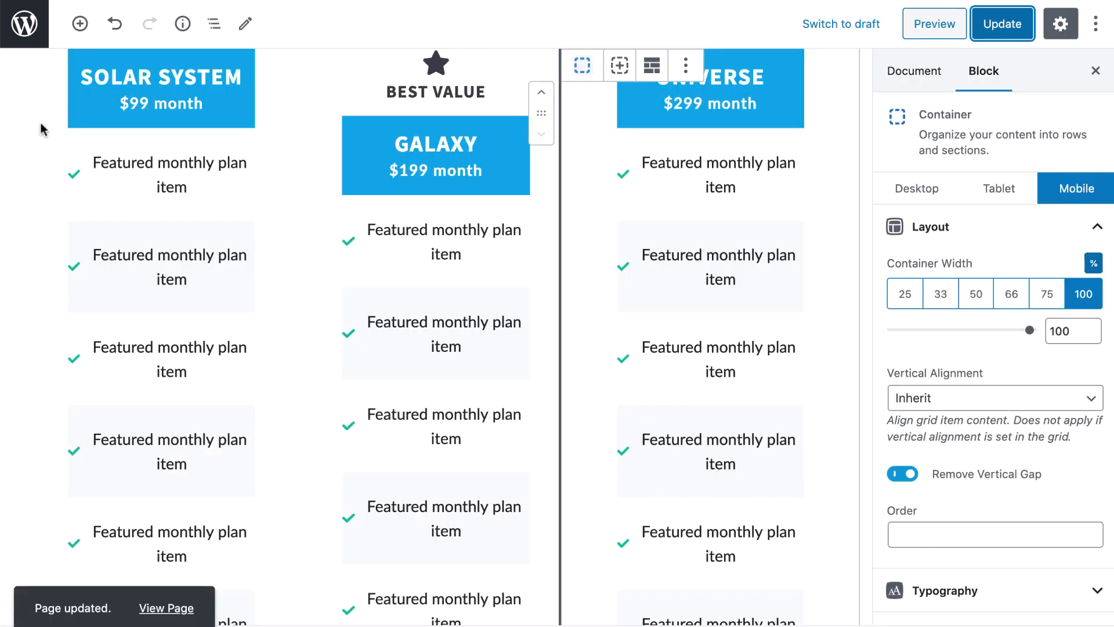
Set the tablet vertical alignment of the grid holding the pricing columns to Bottom and update the page
left_click(49, 135)
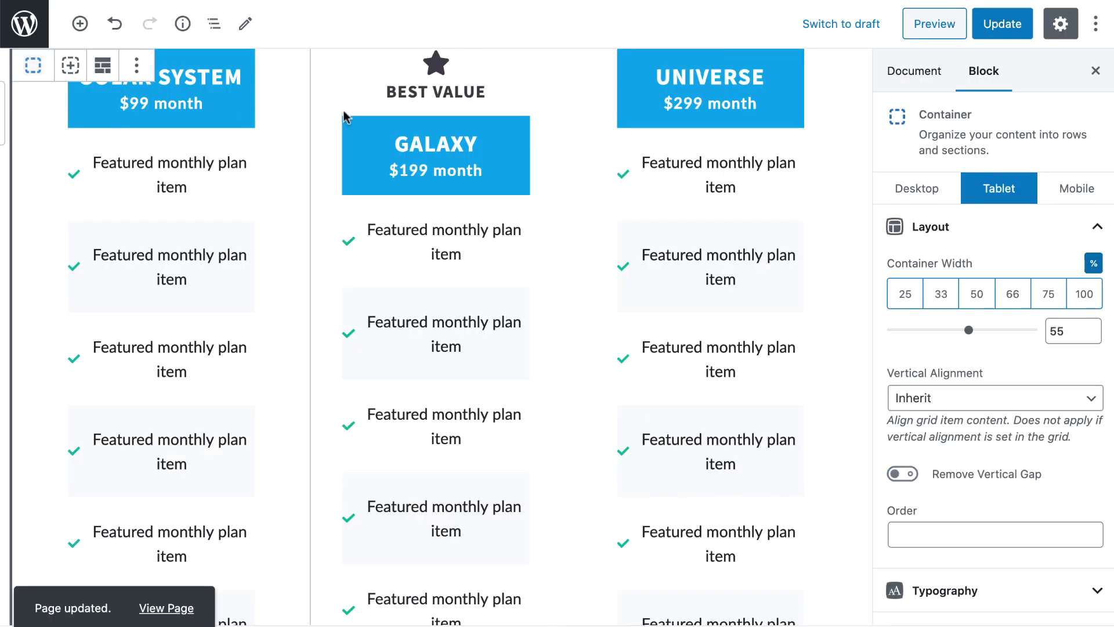
scroll(448, 205, "up", 3)
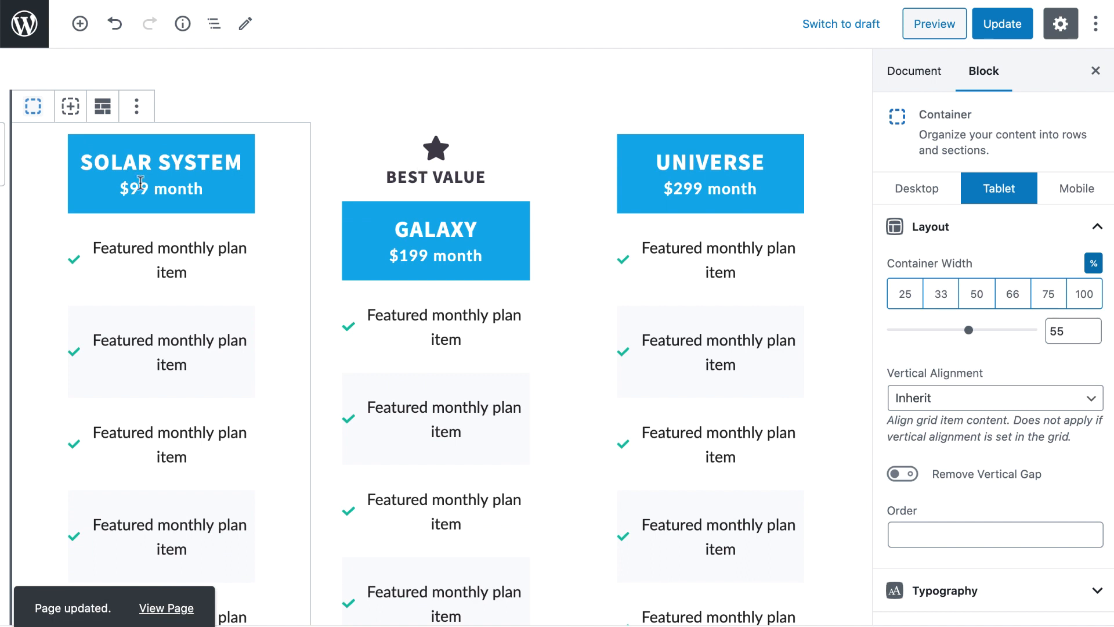
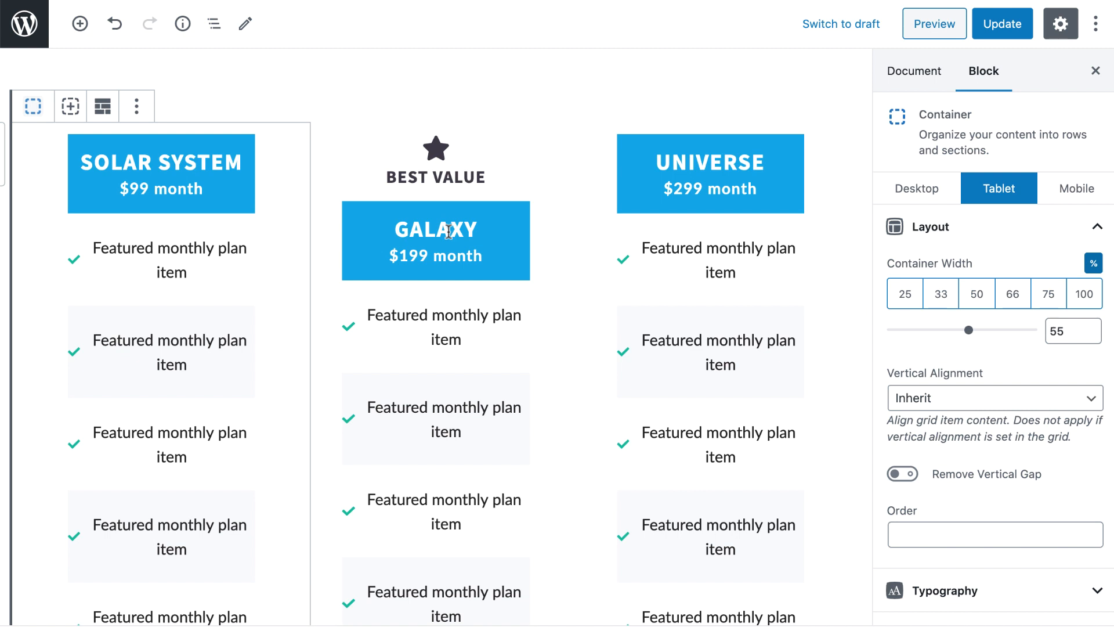
left_click(328, 214)
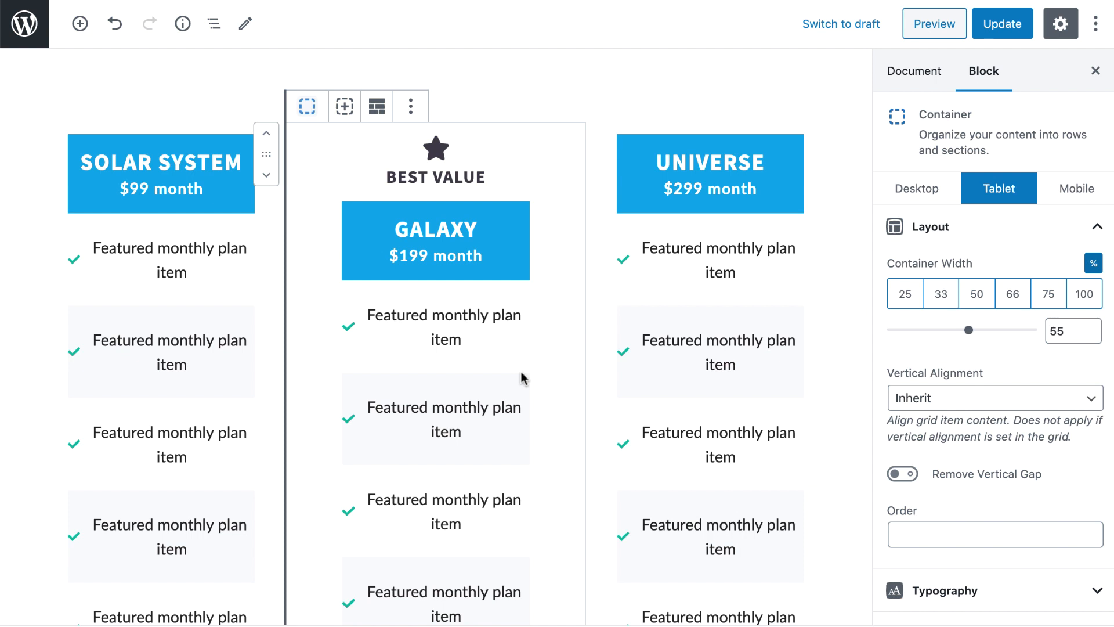
left_click(375, 107)
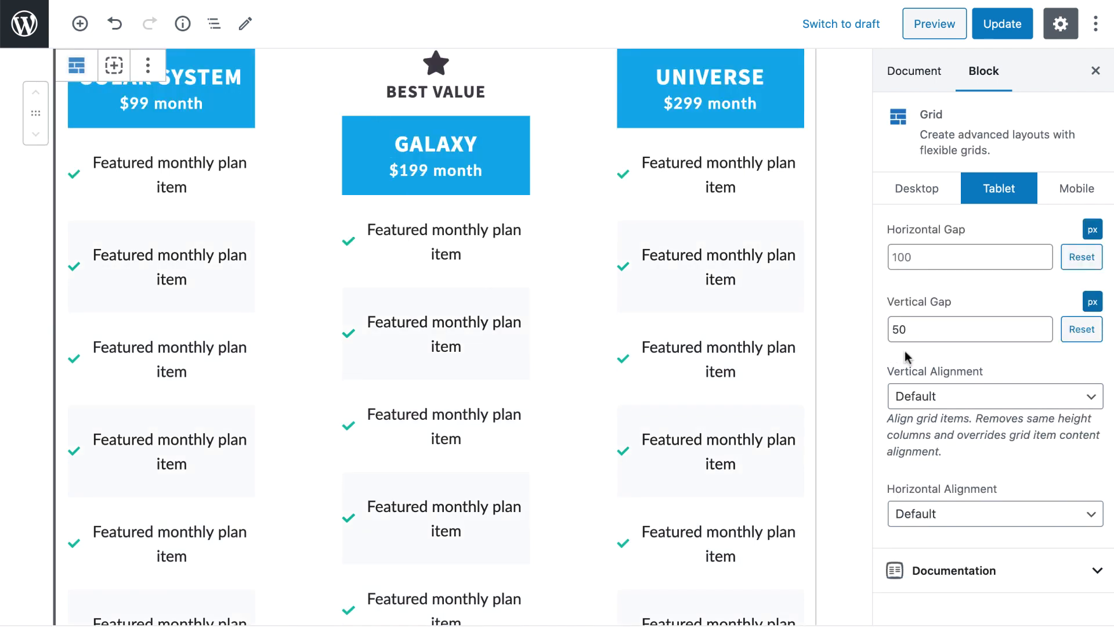
left_click(953, 395)
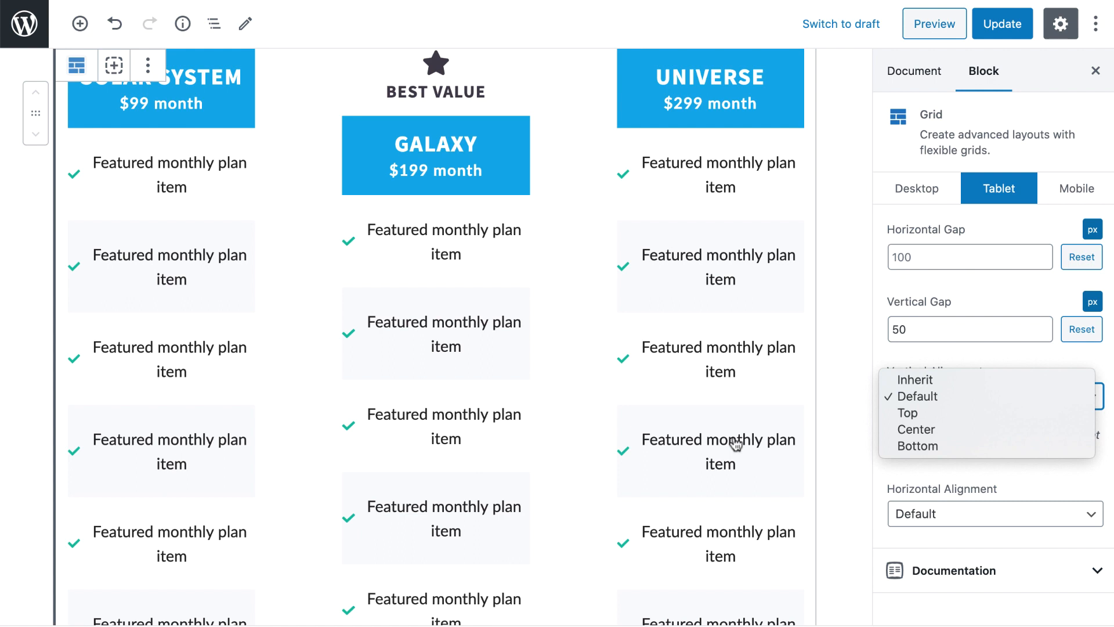
left_click(905, 446)
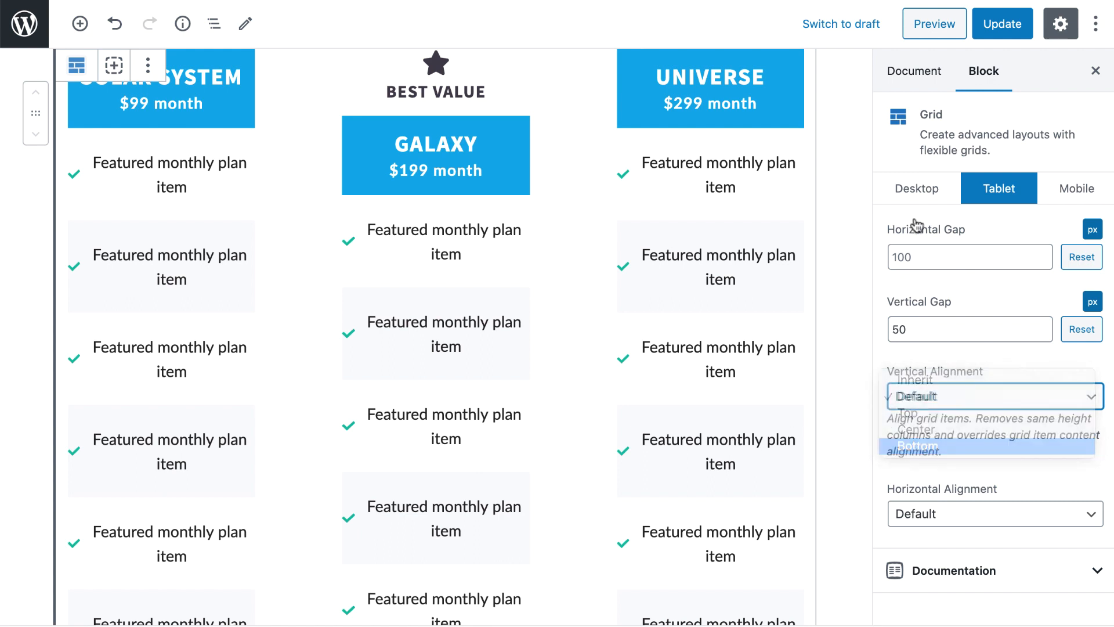
left_click(996, 24)
Set the pricing grid's desktop vertical alignment to Bottom, update the page and check the column alignment on the live page
left_click(928, 188)
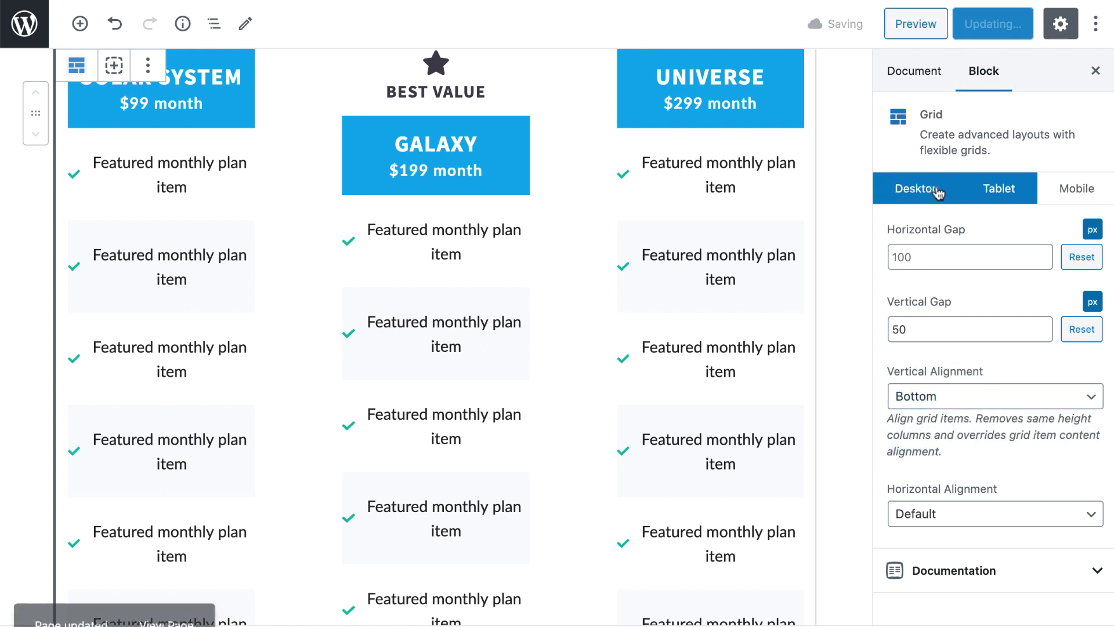
left_click(912, 396)
left_click(911, 447)
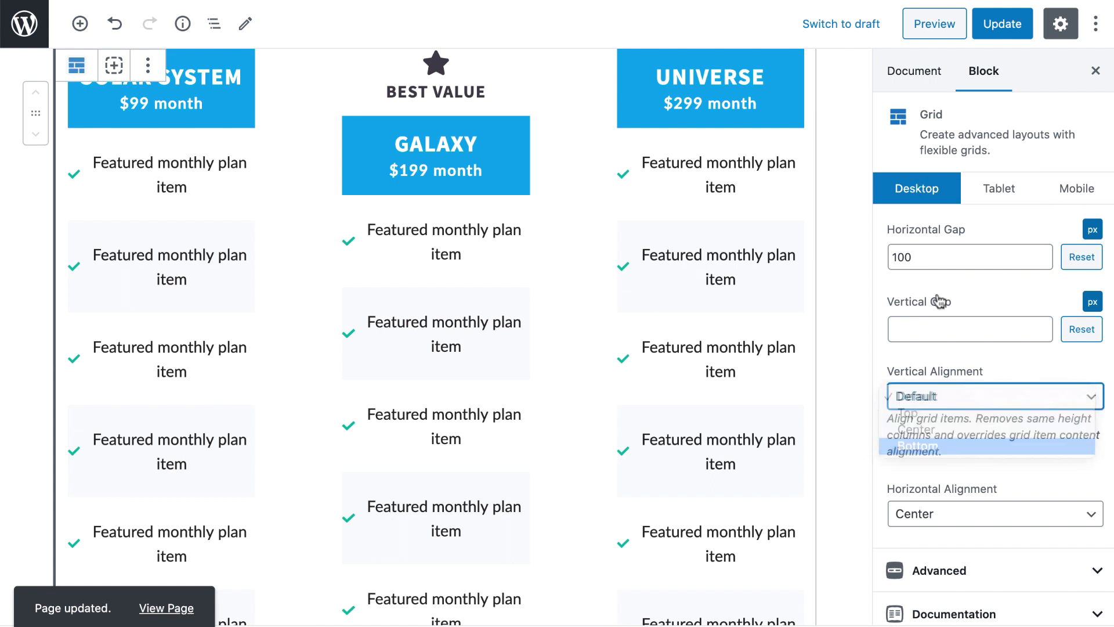
left_click(1005, 26)
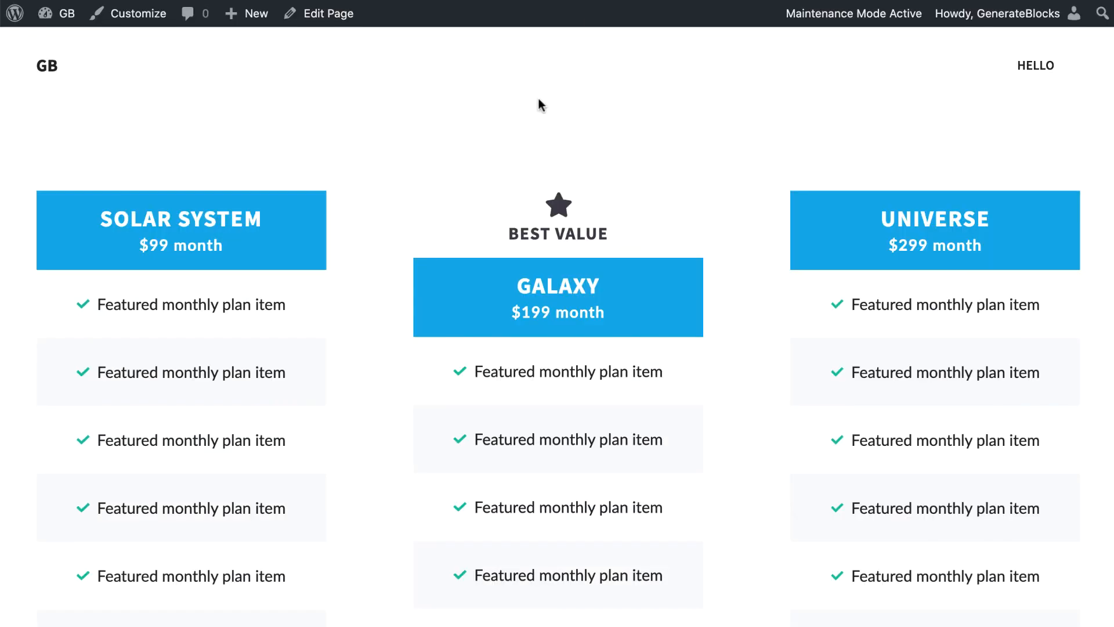
scroll(537, 100, "down", 3)
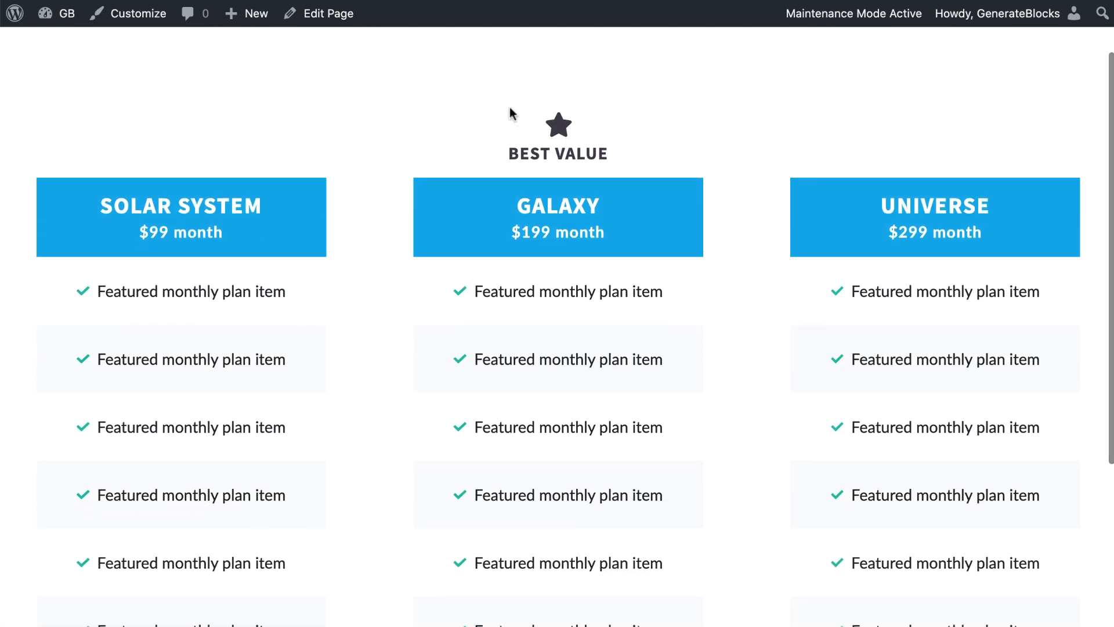
scroll(587, 224, "down", 12)
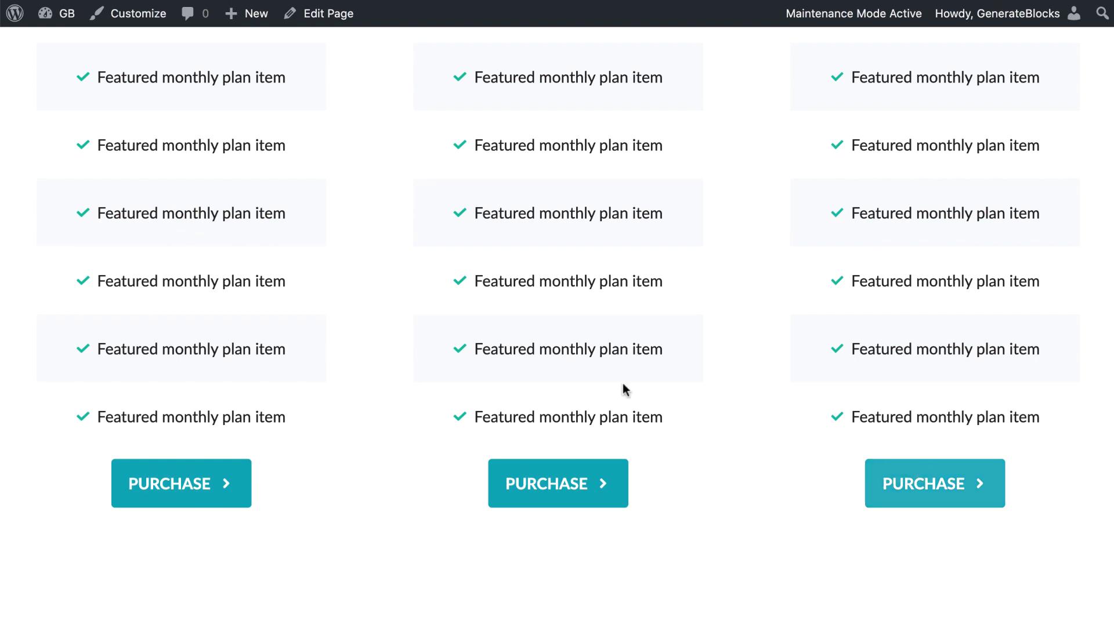
scroll(477, 337, "up", 10)
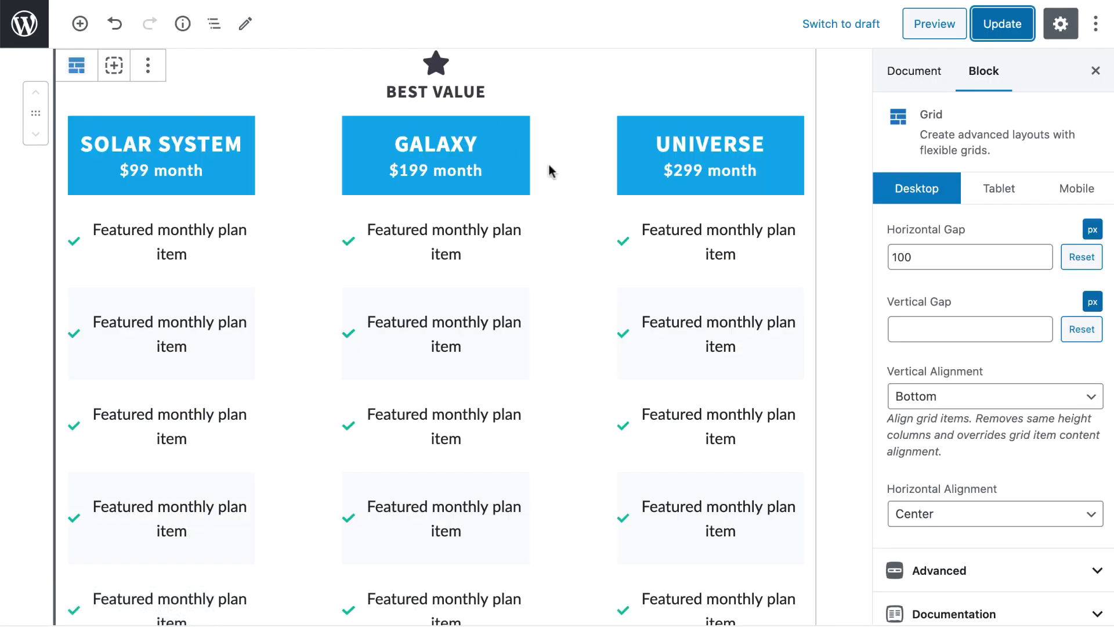
Duplicate the second "Featured monthly plan item" headline in the Galaxy column
left_click(479, 238)
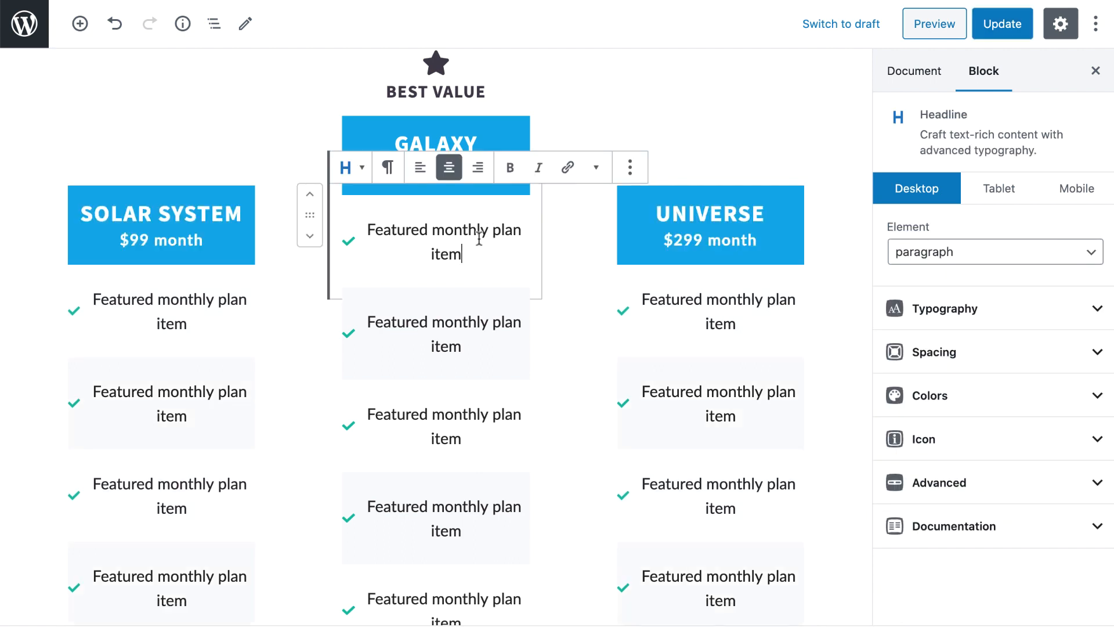
left_click(478, 329)
left_click(630, 260)
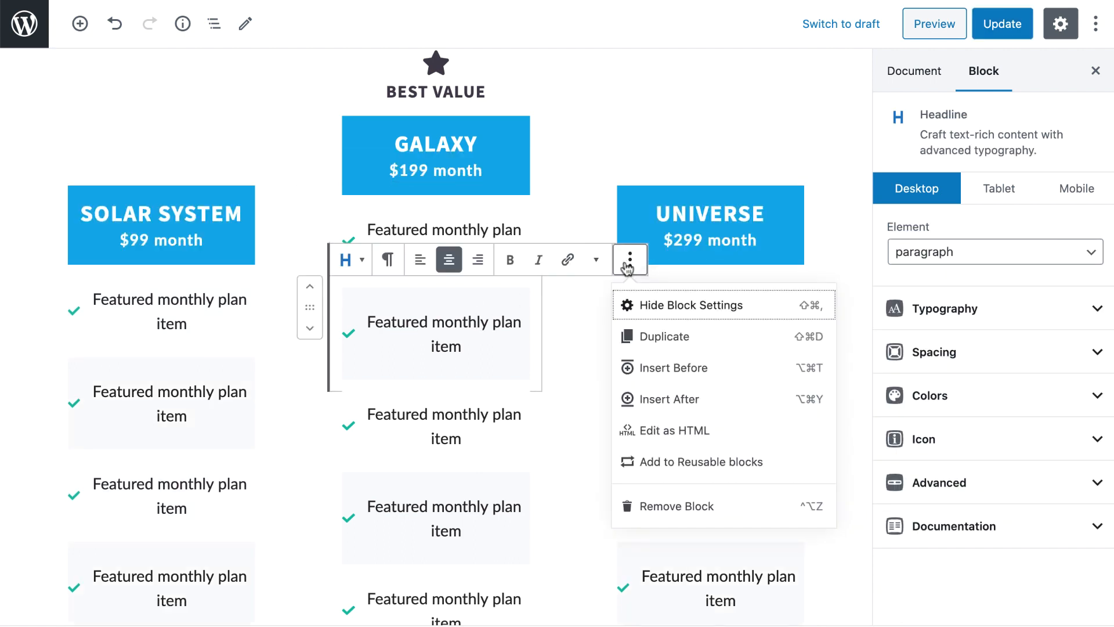
left_click(638, 338)
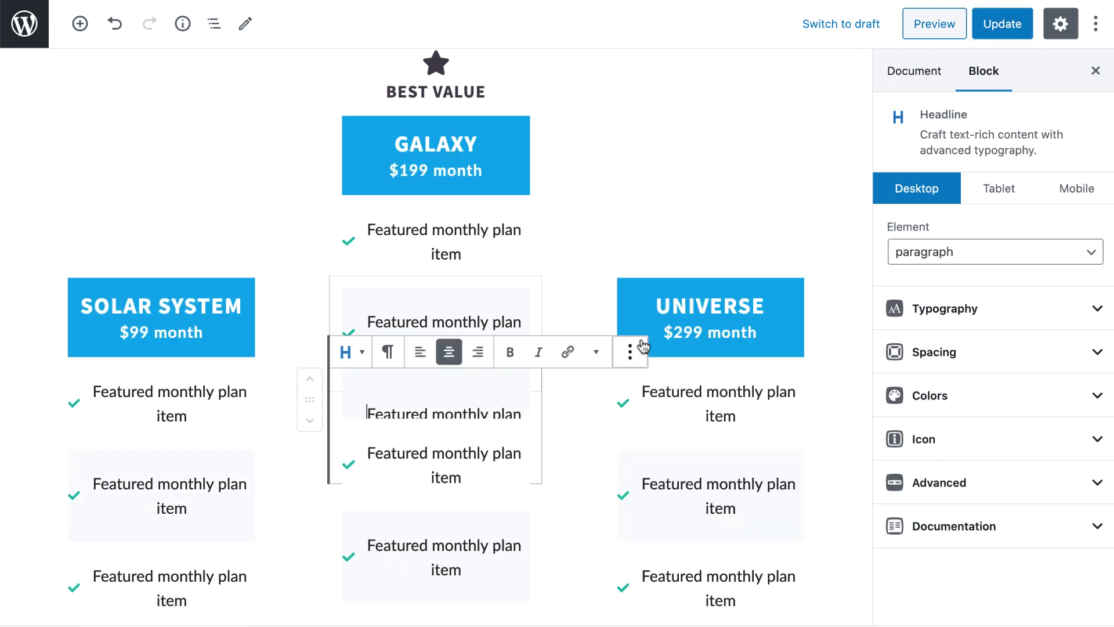
Duplicate the first "Featured monthly plan item" headline in the Galaxy column and move the copy down one position
left_click(507, 244)
left_click(630, 169)
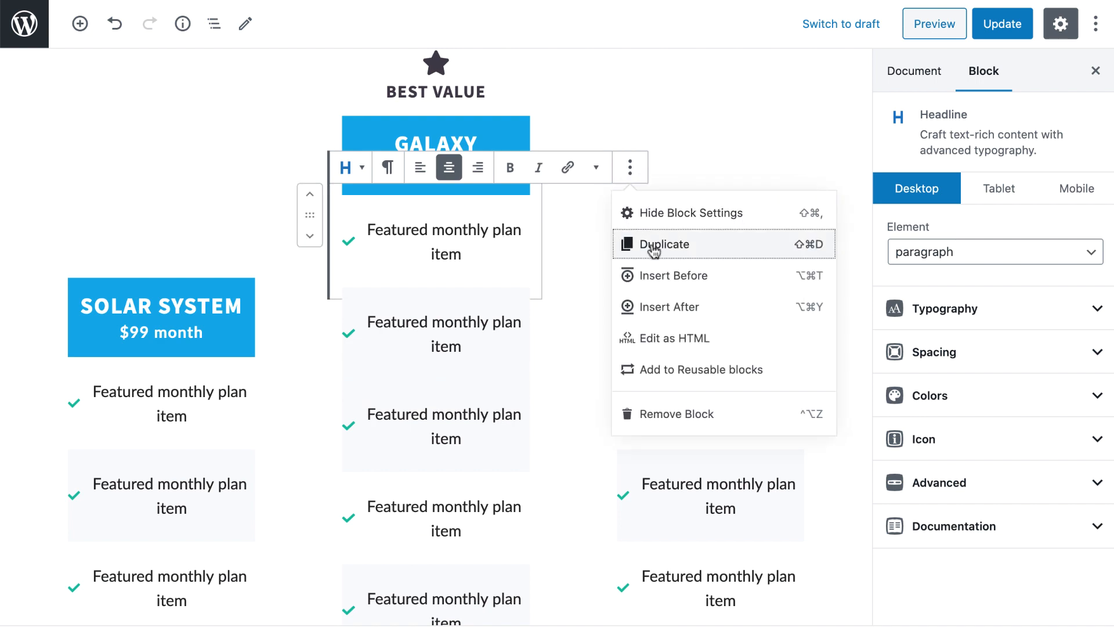
left_click(653, 250)
left_click(310, 330)
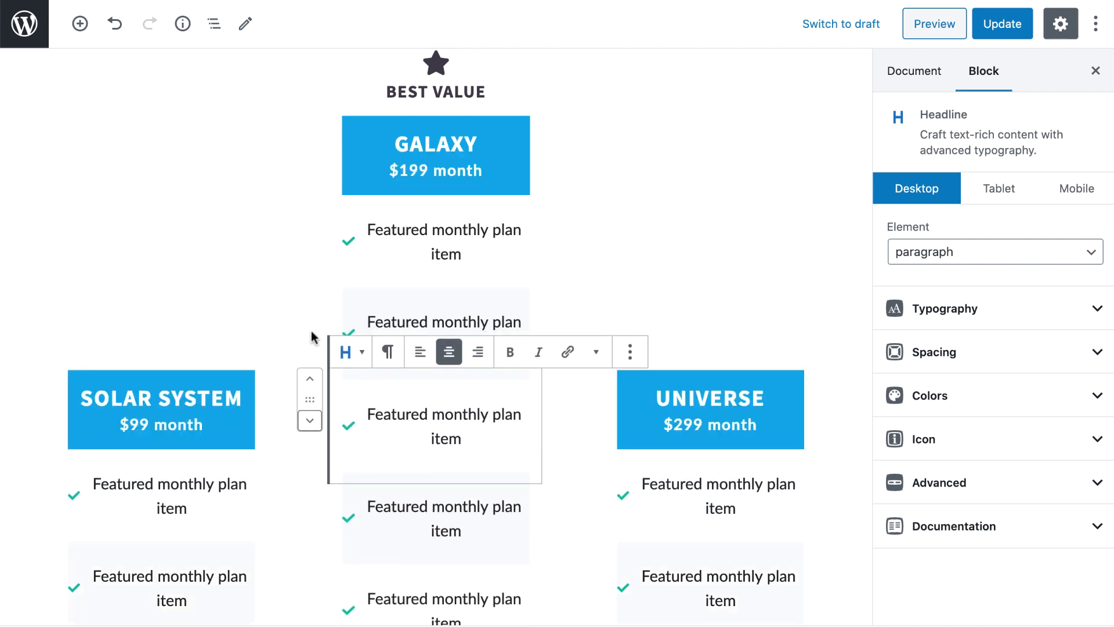
scroll(312, 334, "down", 4)
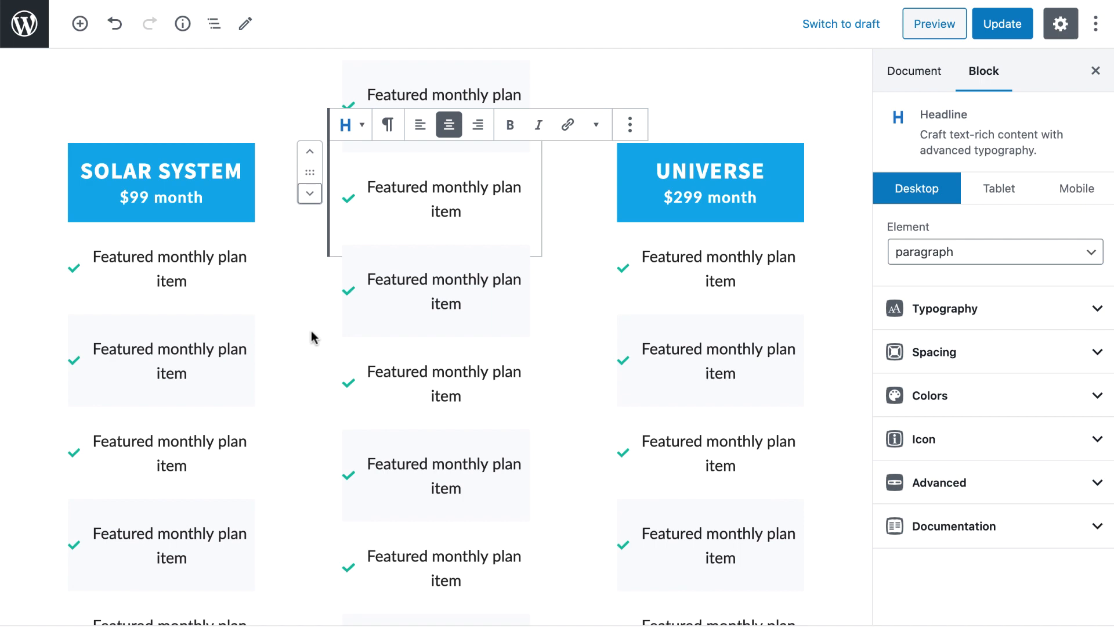
scroll(311, 331, "up", 1)
scroll(477, 216, "up", 2)
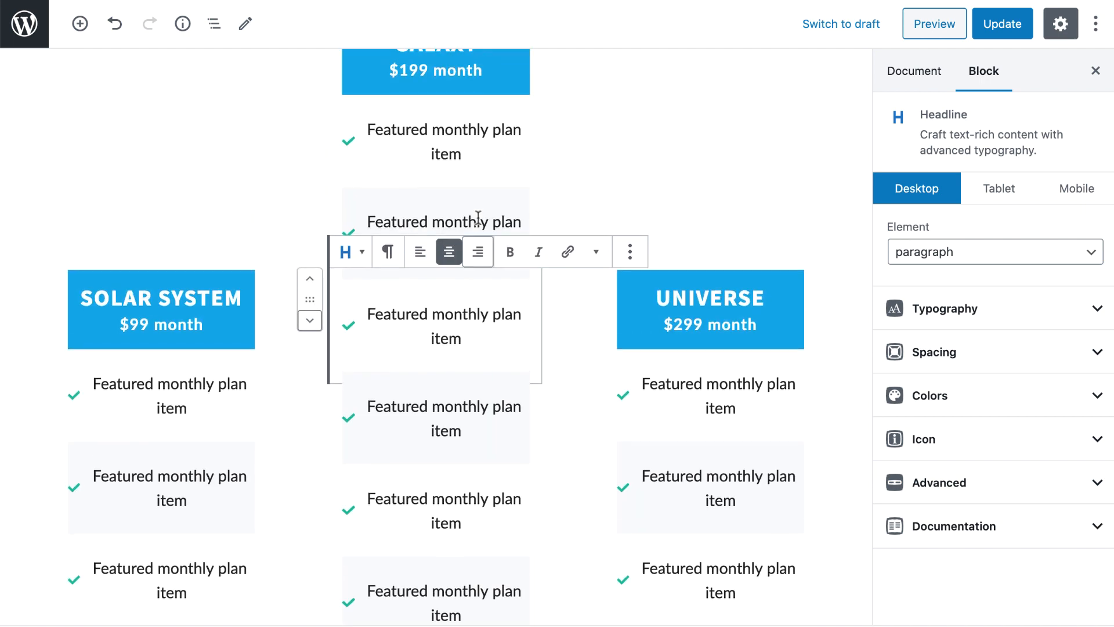
Update the page and check the bottom alignment of the pricing columns on the live page
left_click(1007, 28)
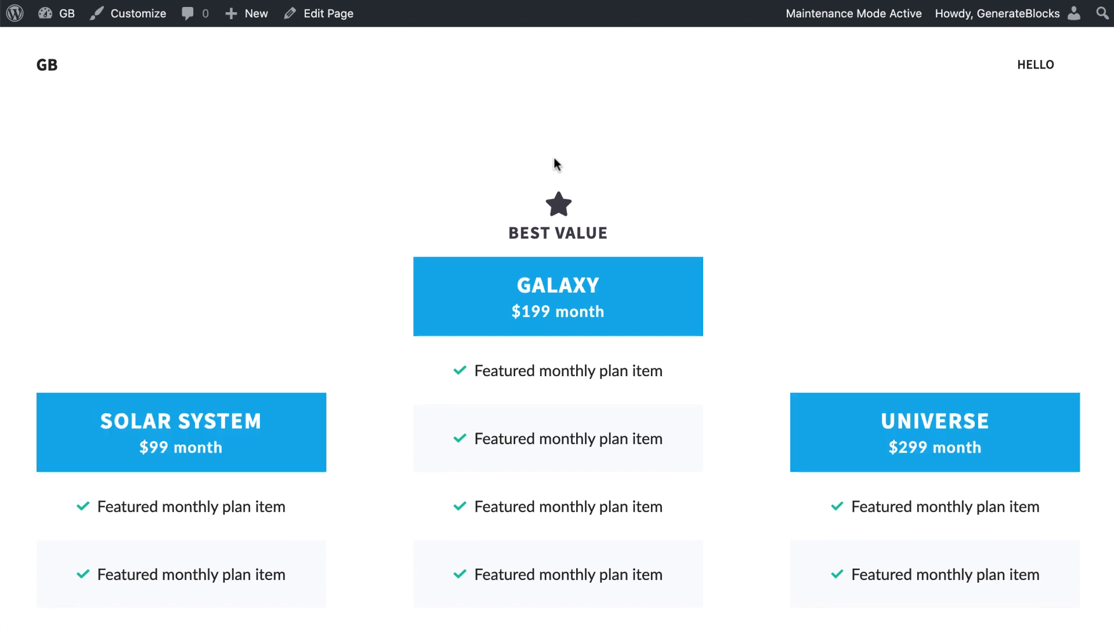
scroll(555, 158, "down", 5)
scroll(555, 158, "down", 3)
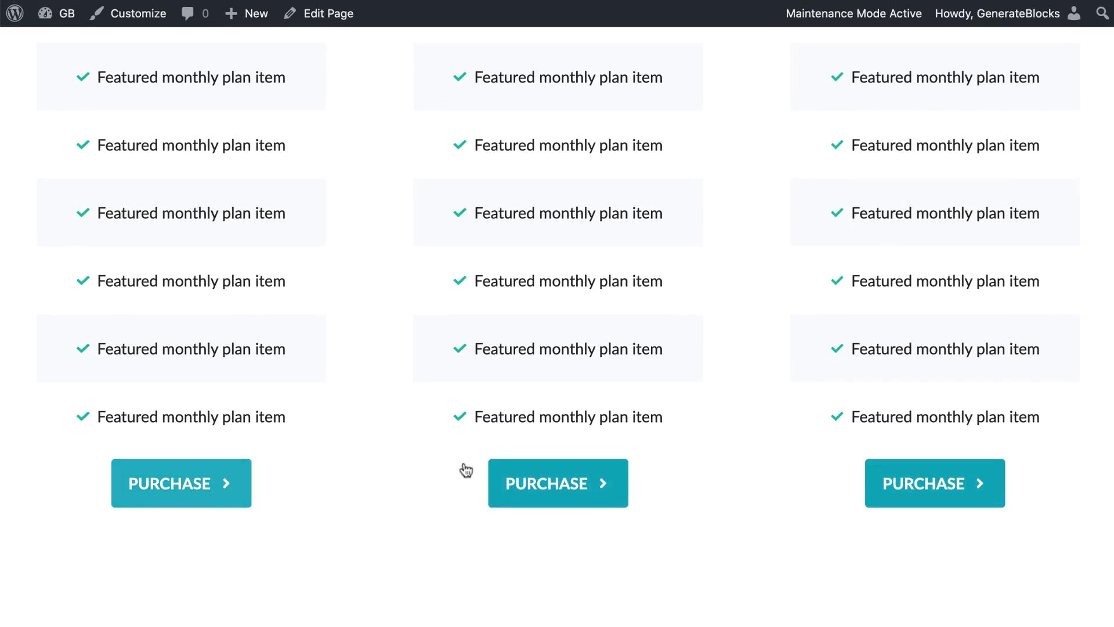
scroll(589, 397, "up", 1)
scroll(588, 396, "up", 10)
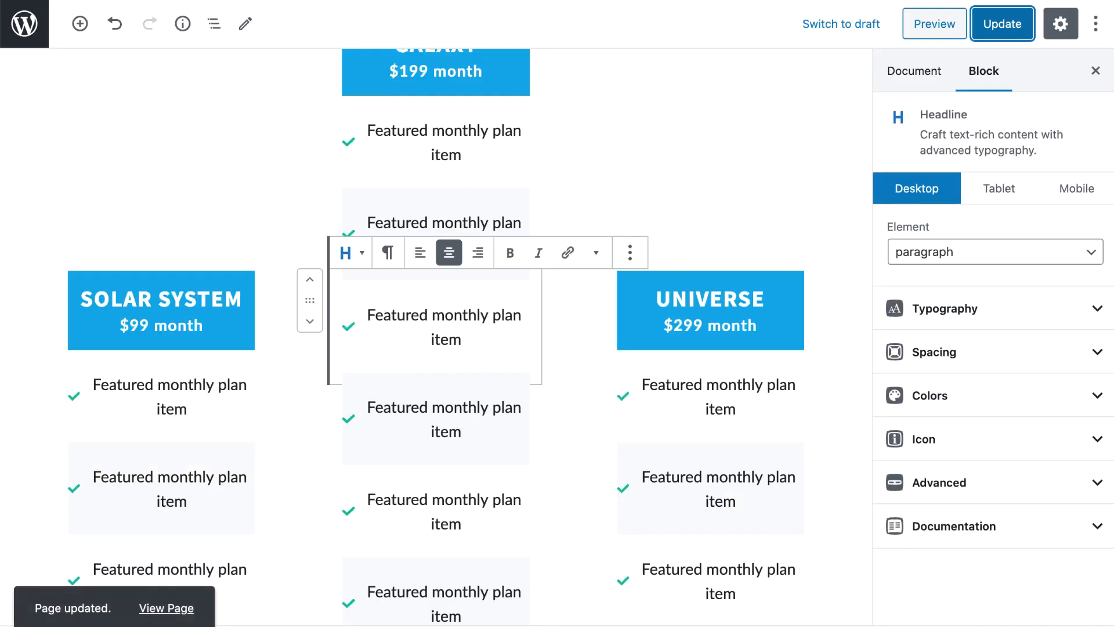
Set the desktop vertical alignment of the grid holding the pricing columns to Center and update the page
left_click(320, 382)
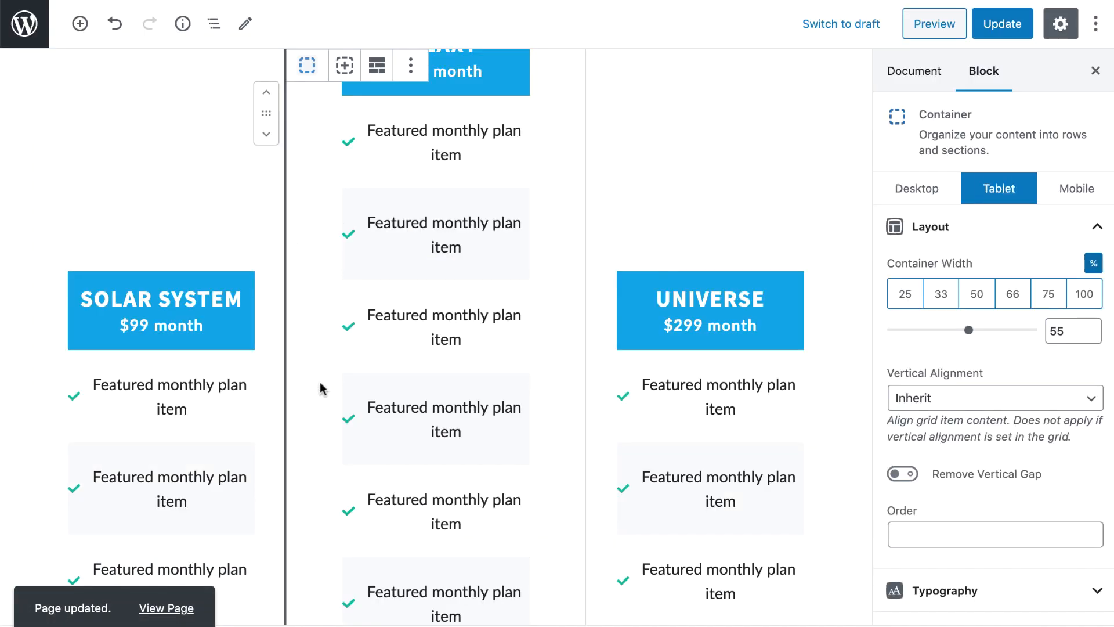
left_click(383, 65)
left_click(970, 397)
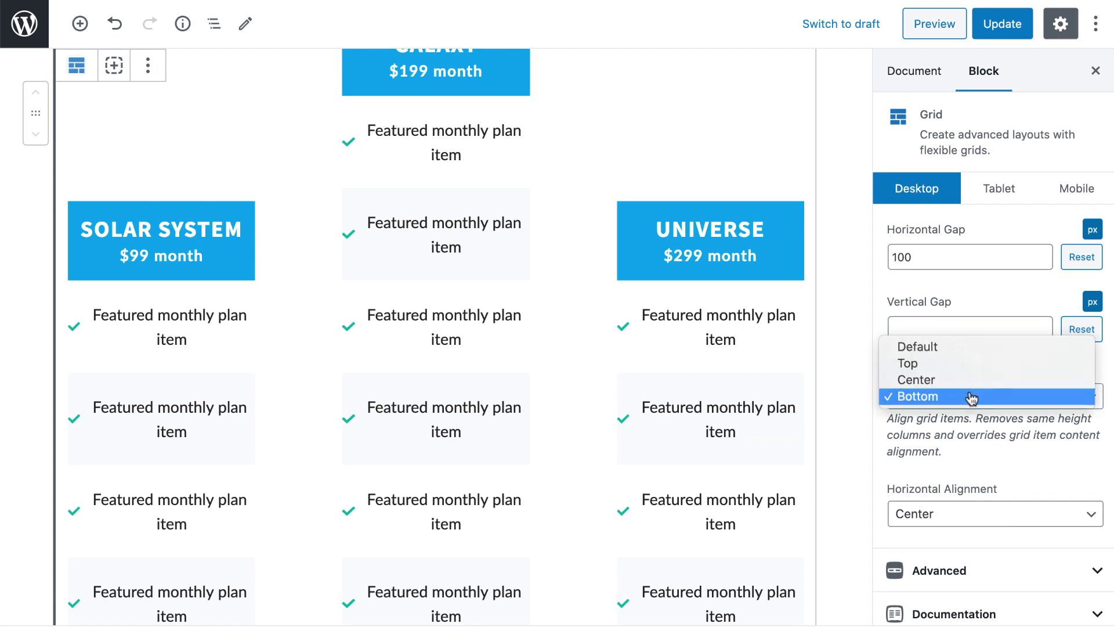
left_click(973, 142)
left_click(1006, 26)
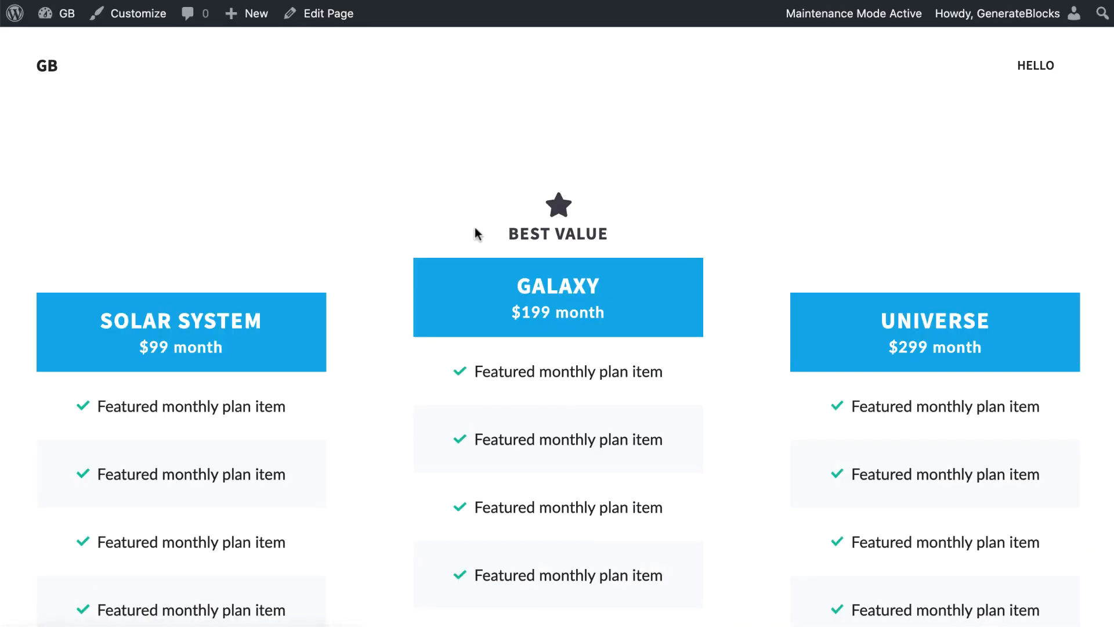
Examine on the live page how the Solar System and Universe columns align against the taller Galaxy column
scroll(552, 235, "down", 1)
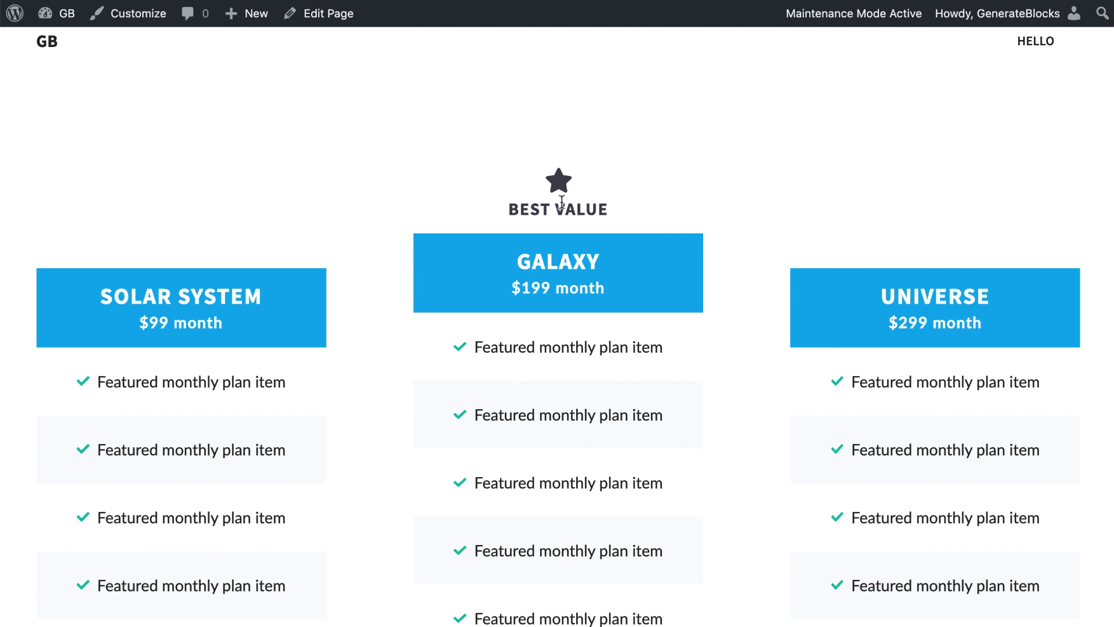
scroll(561, 203, "down", 6)
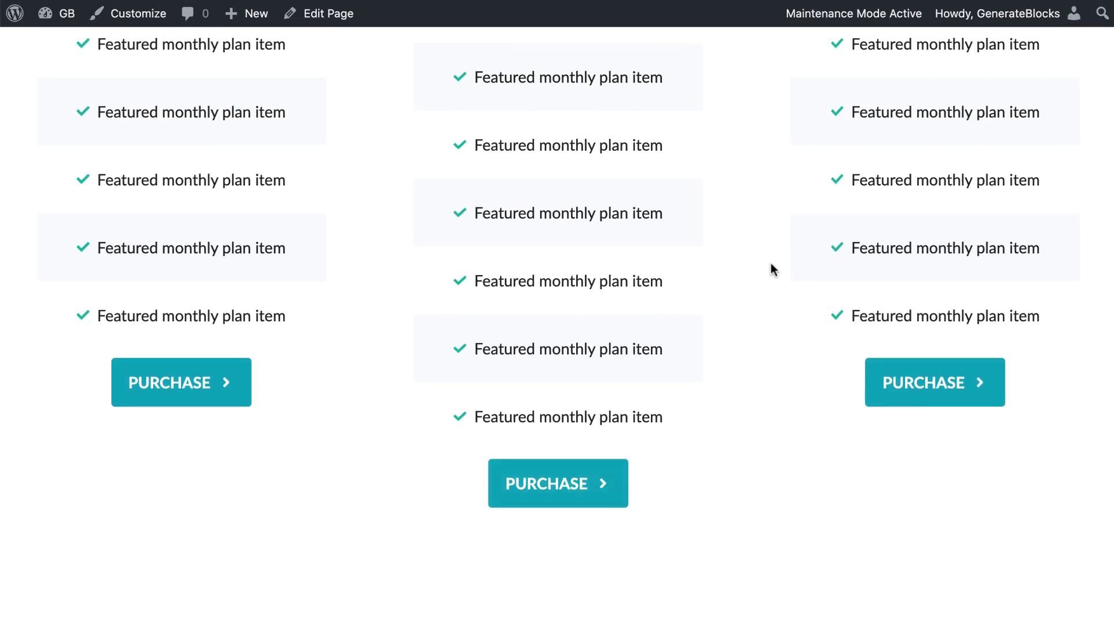
scroll(771, 262, "up", 8)
scroll(770, 263, "down", 5)
scroll(771, 263, "down", 3)
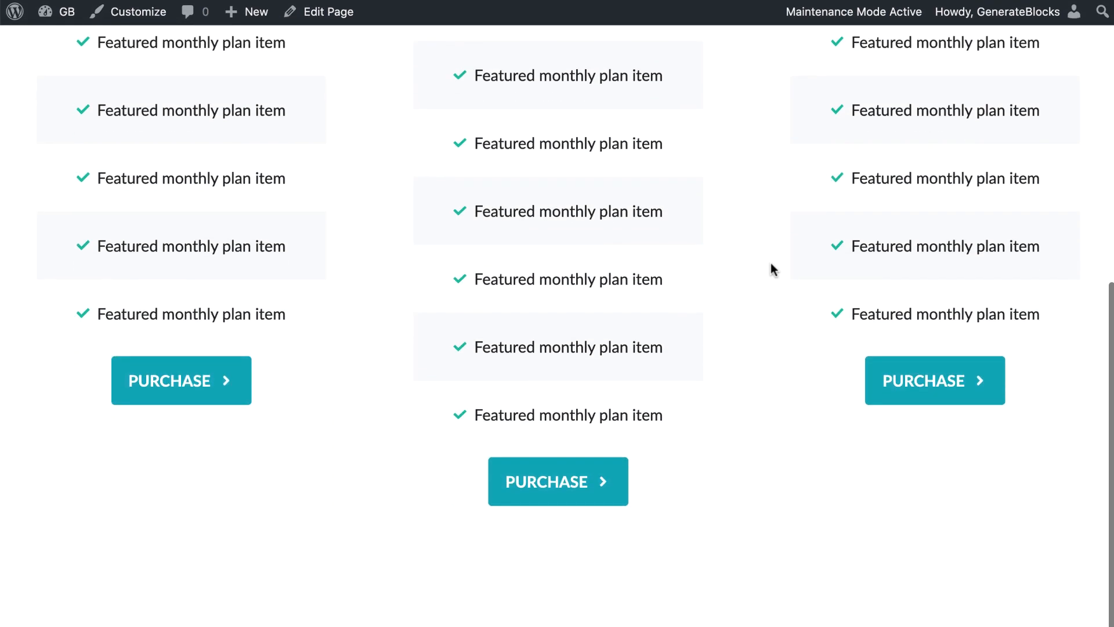
scroll(770, 263, "up", 5)
scroll(771, 269, "up", 2)
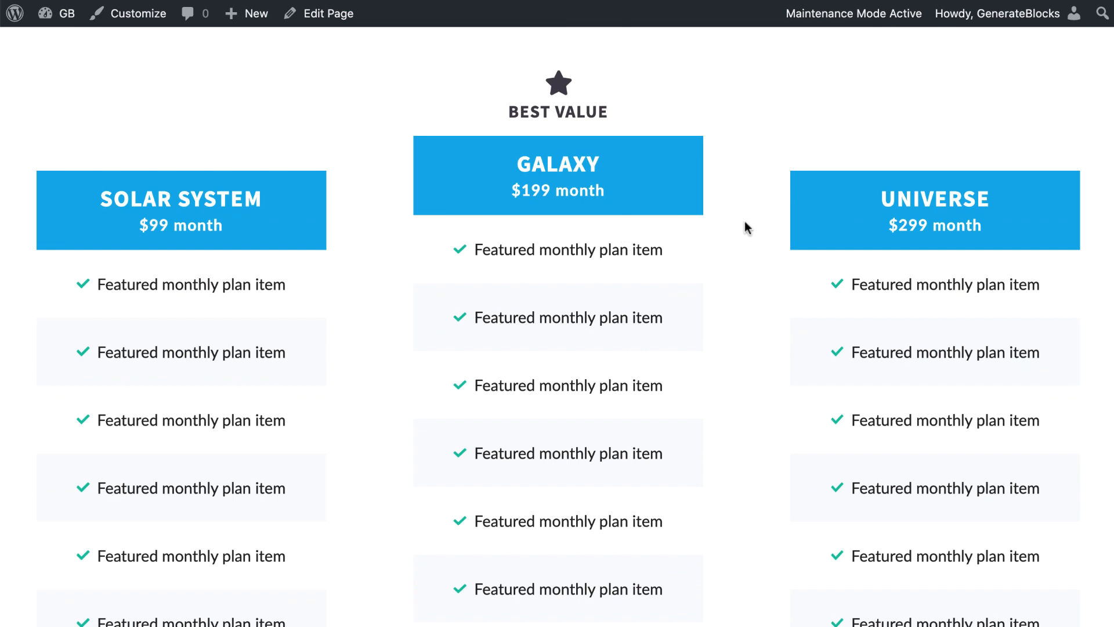
scroll(747, 228, "down", 10)
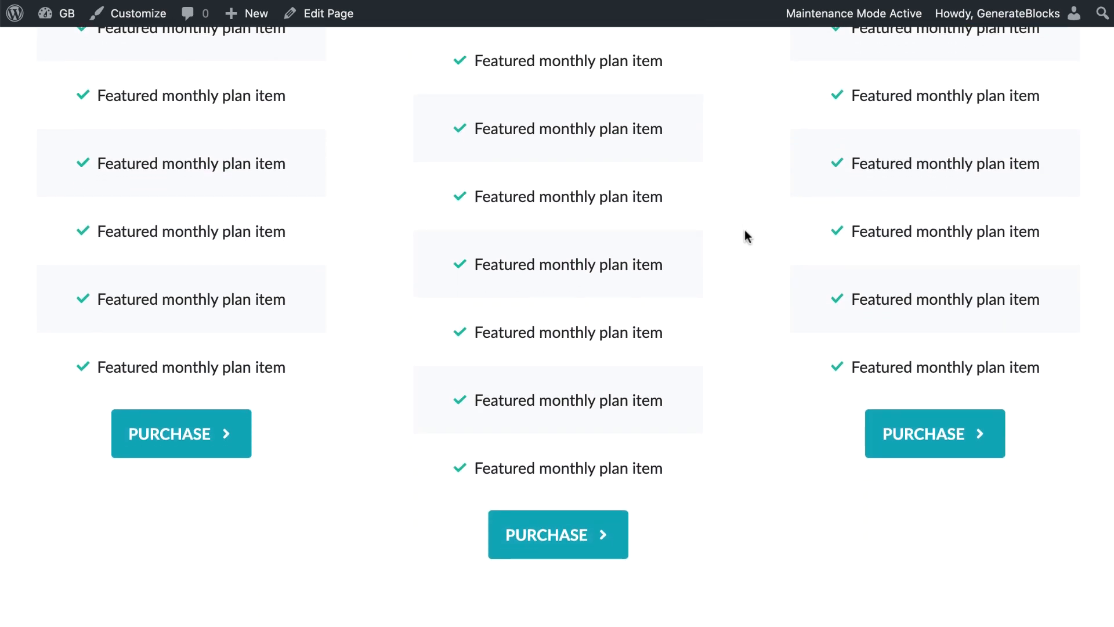
scroll(736, 321, "up", 10)
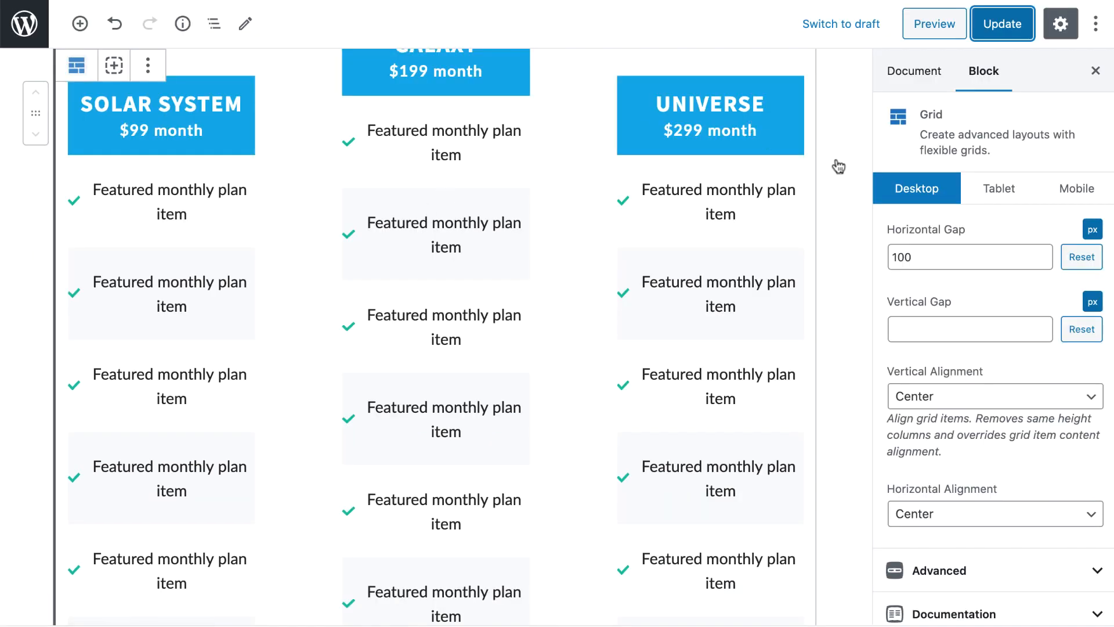
Set the pricing grid's tablet horizontal gap to 10 px and update the page
left_click(928, 192)
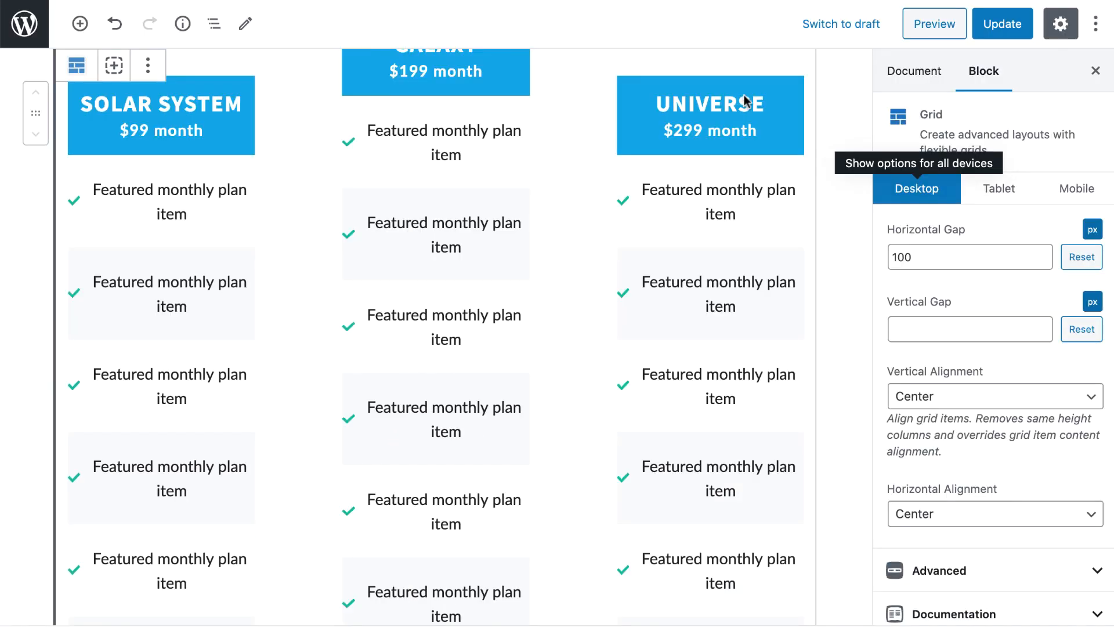
left_click(1001, 189)
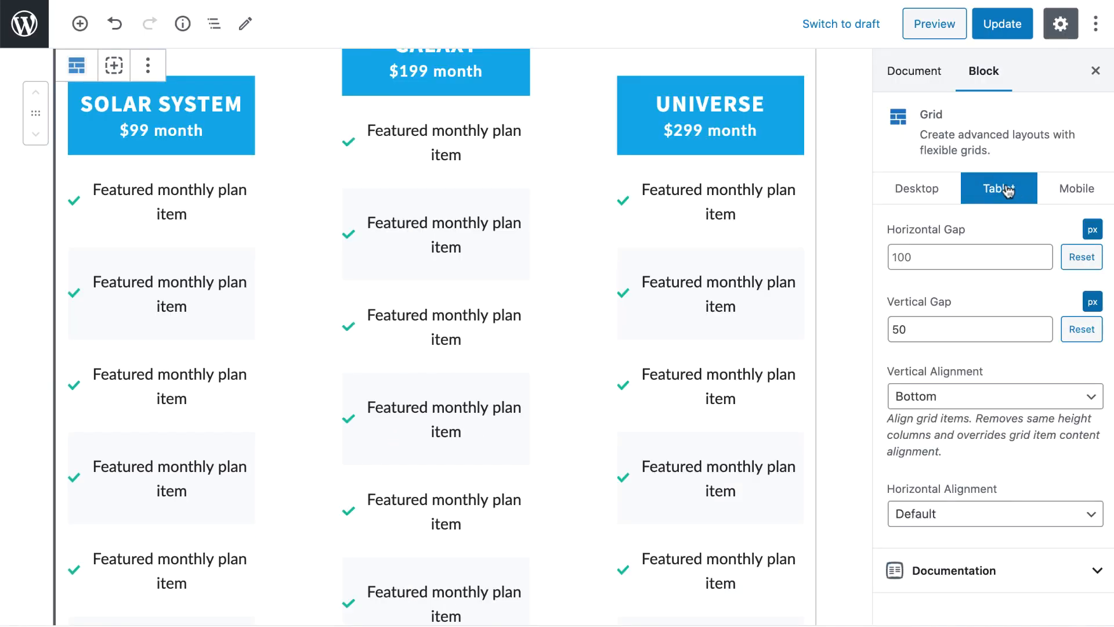
left_click(920, 259)
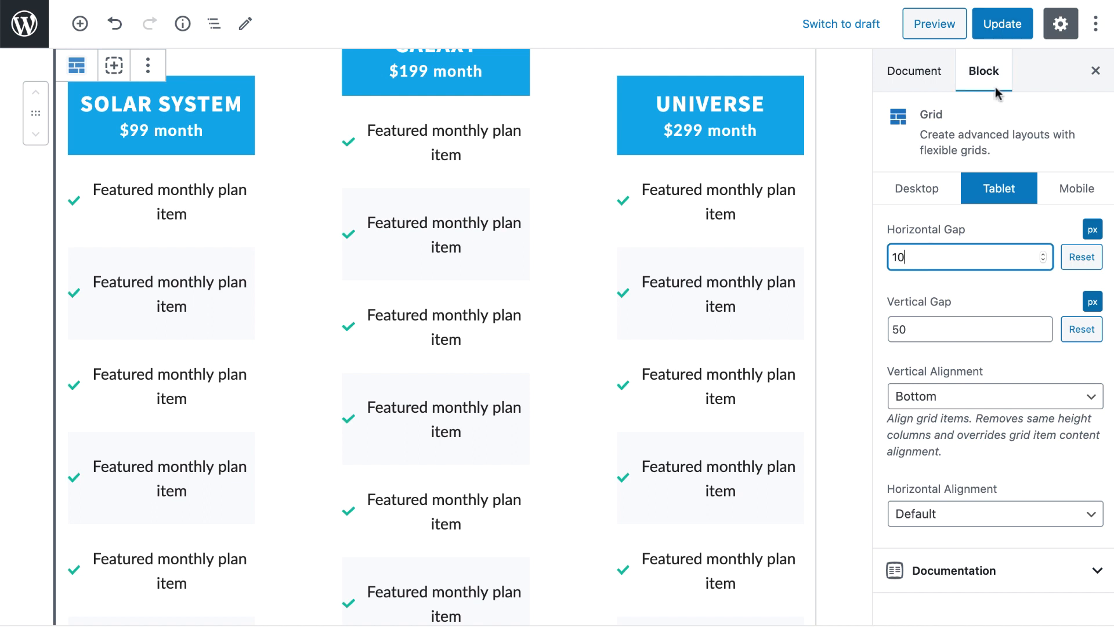
left_click(1004, 29)
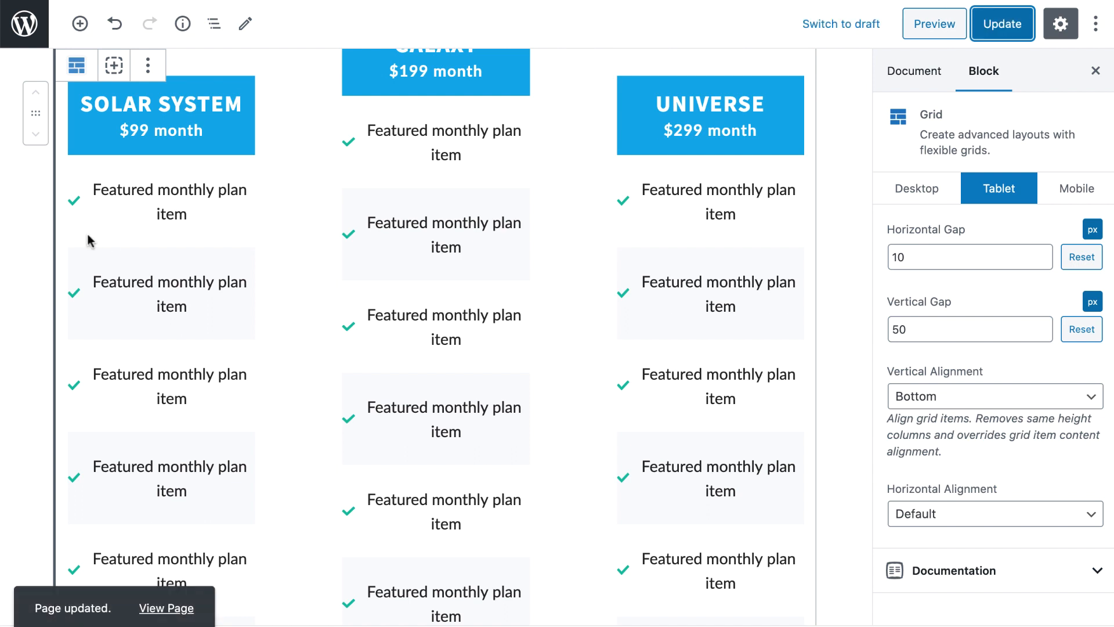
Set the tablet container width of the Solar System column to 33.33%
left_click(61, 238)
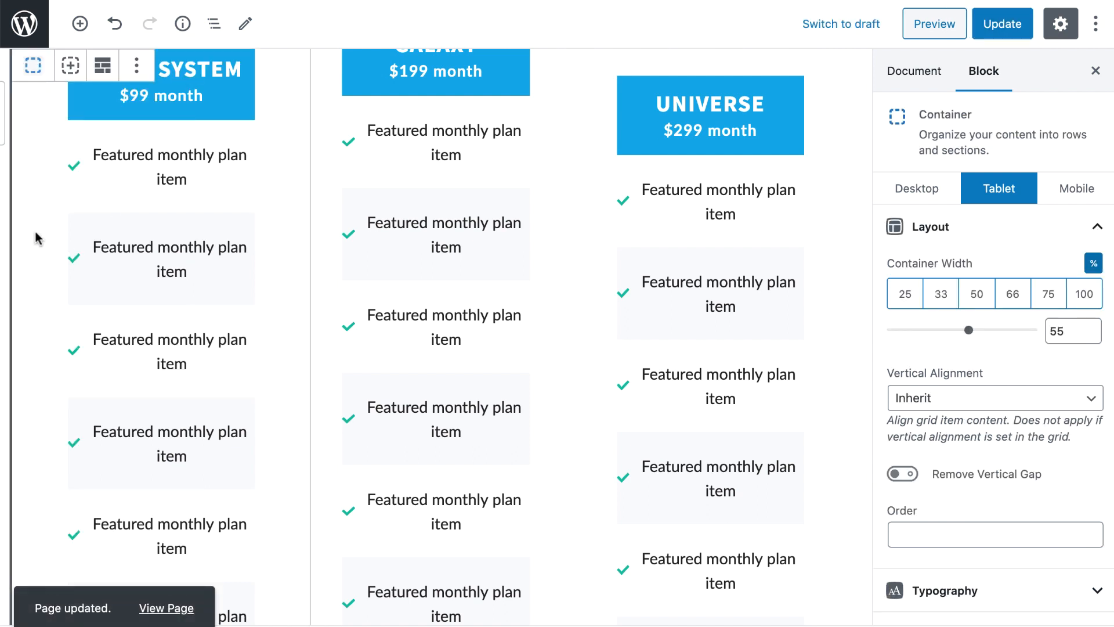
left_click(929, 188)
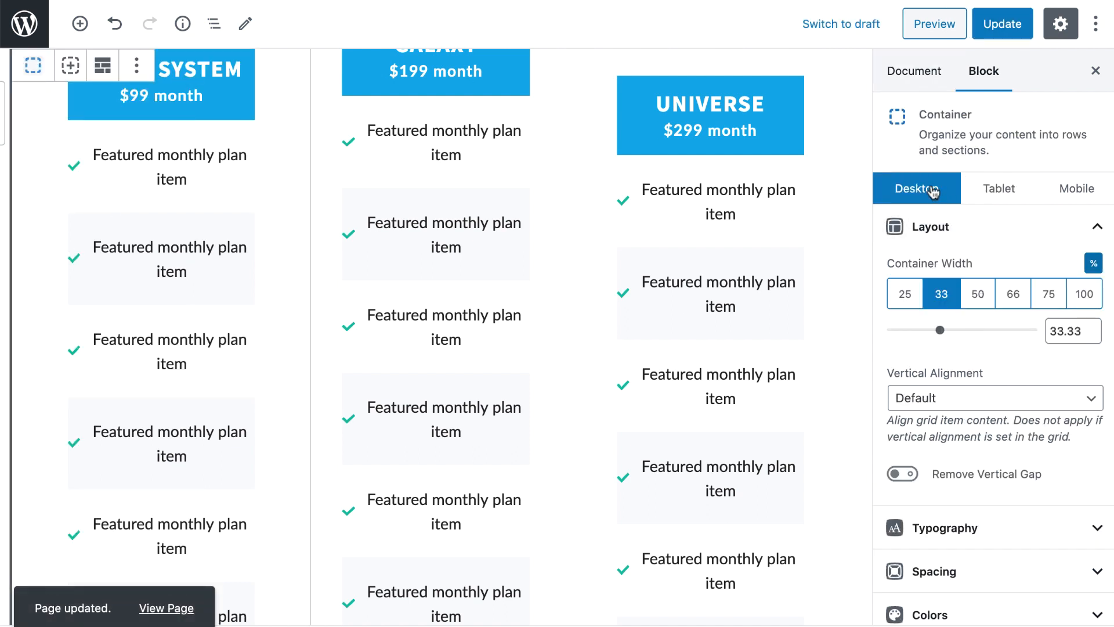
left_click(1009, 183)
left_click(940, 294)
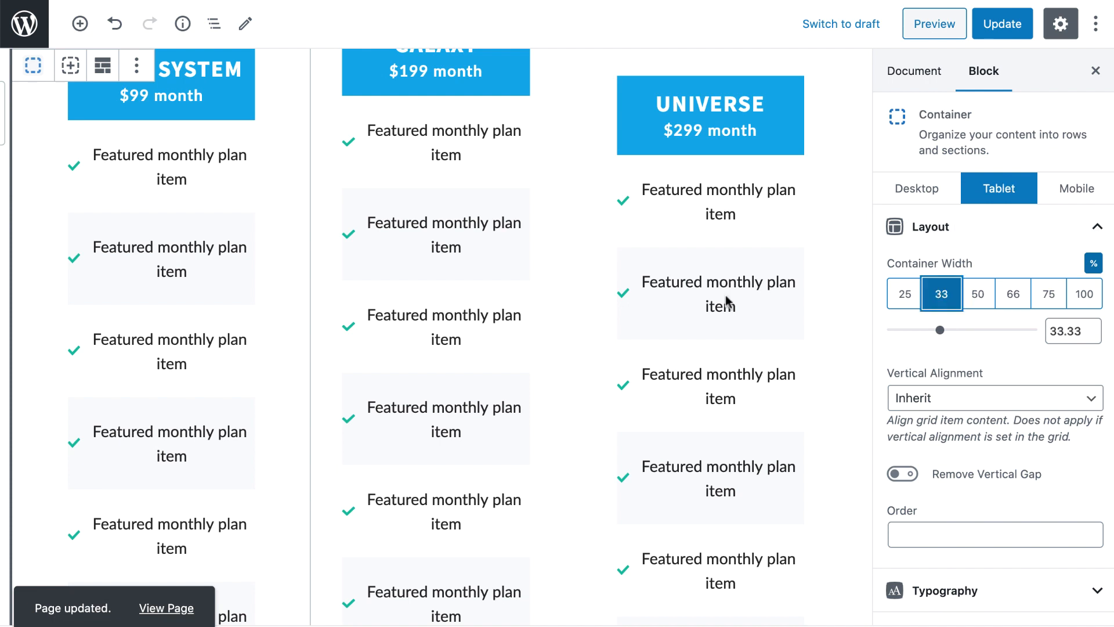
Set the tablet container widths of the Galaxy and Universe columns to 33.33%
left_click(326, 270)
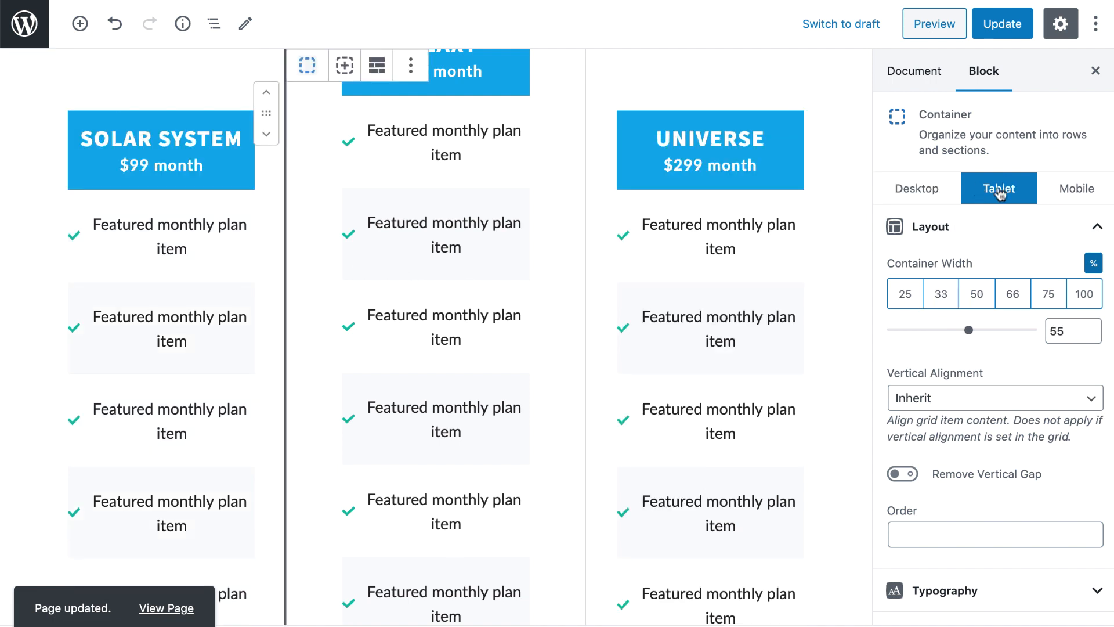
left_click(940, 294)
left_click(605, 257)
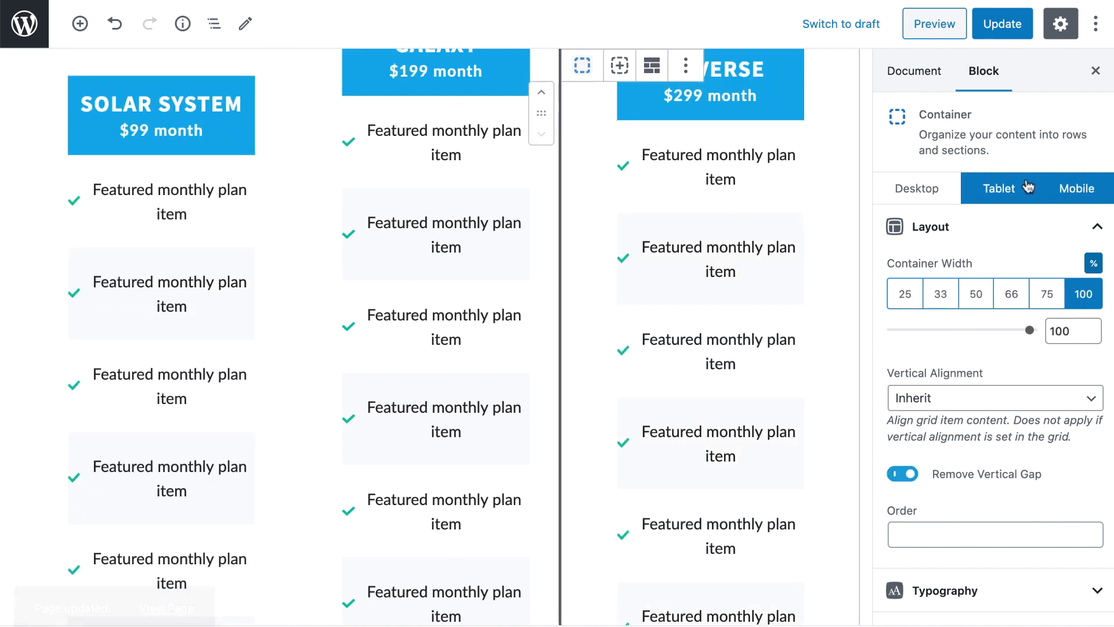
left_click(1010, 195)
left_click(941, 294)
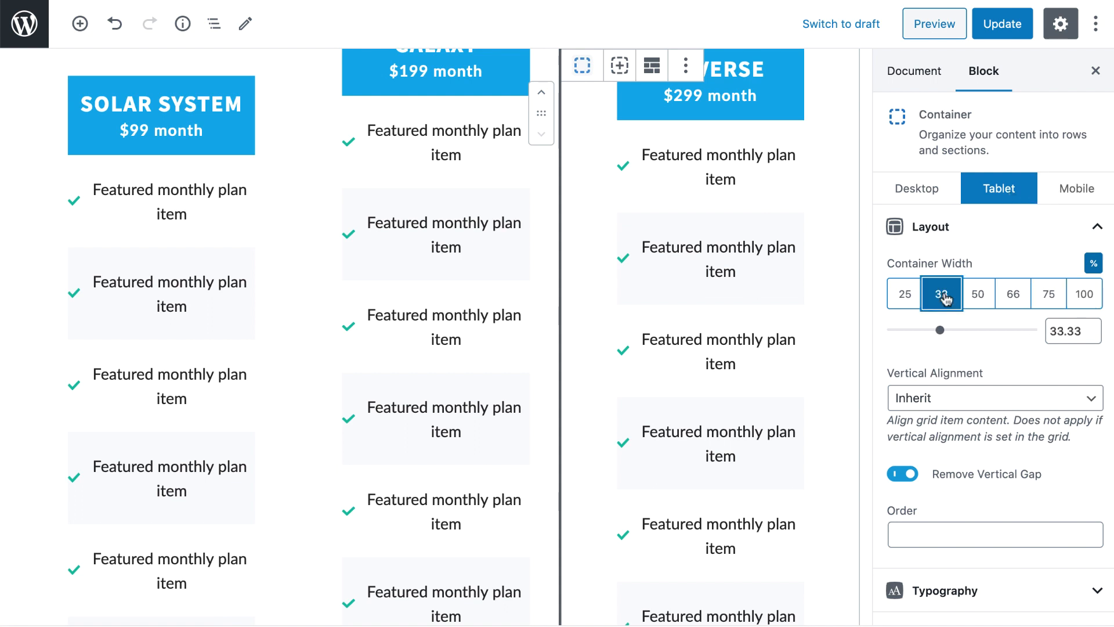
left_click(1002, 26)
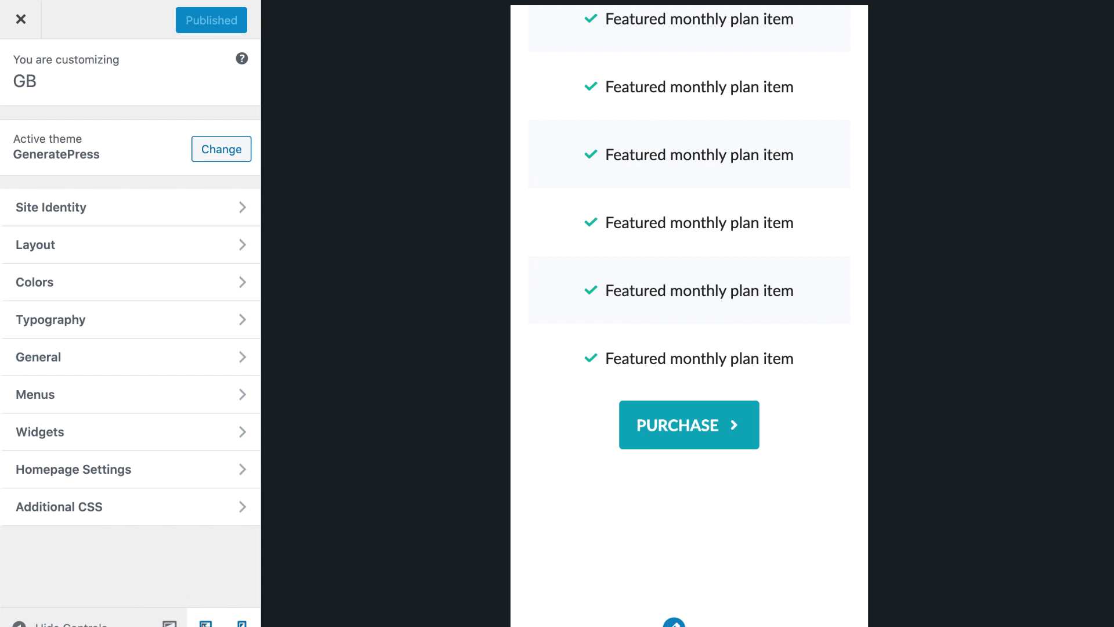
left_click(205, 624)
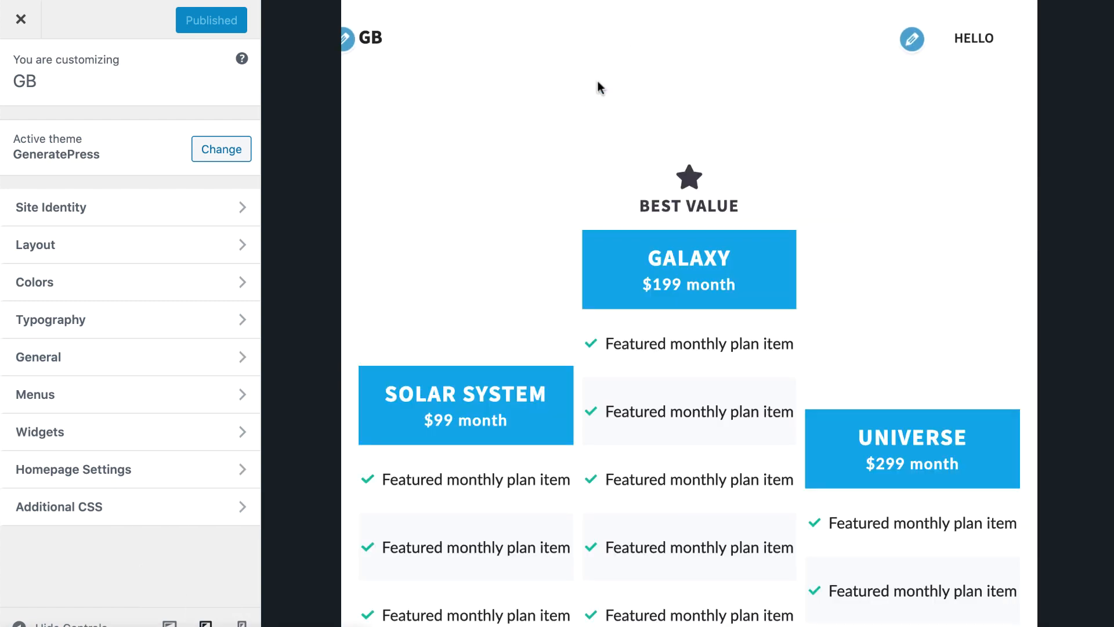
scroll(597, 84, "down", 3)
scroll(597, 84, "down", 3)
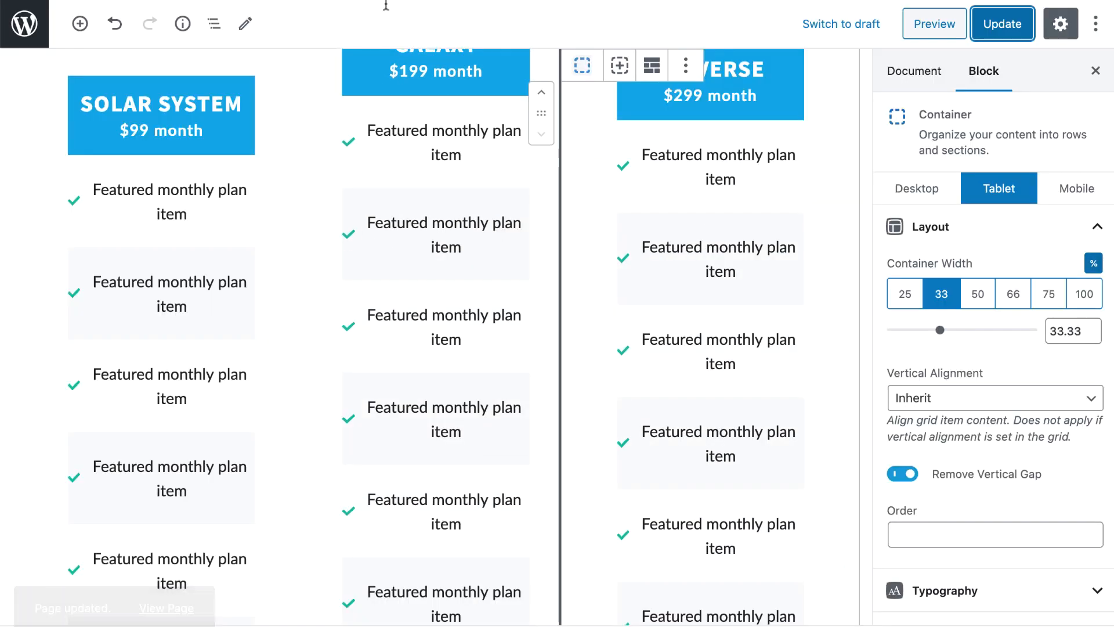
left_click(834, 159)
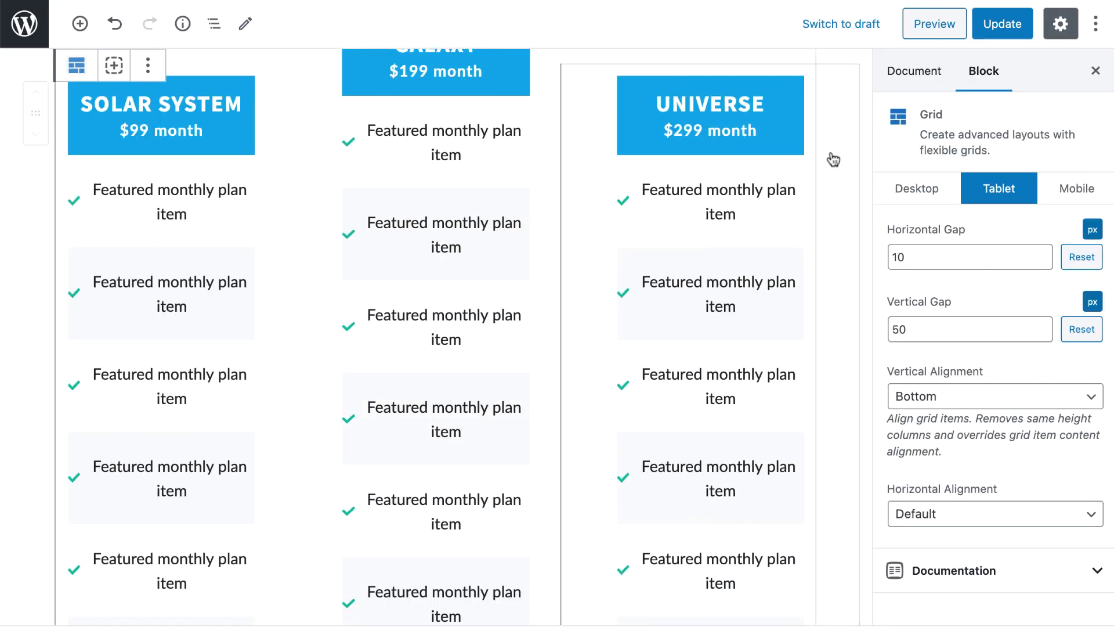
double_click(901, 259)
type("20")
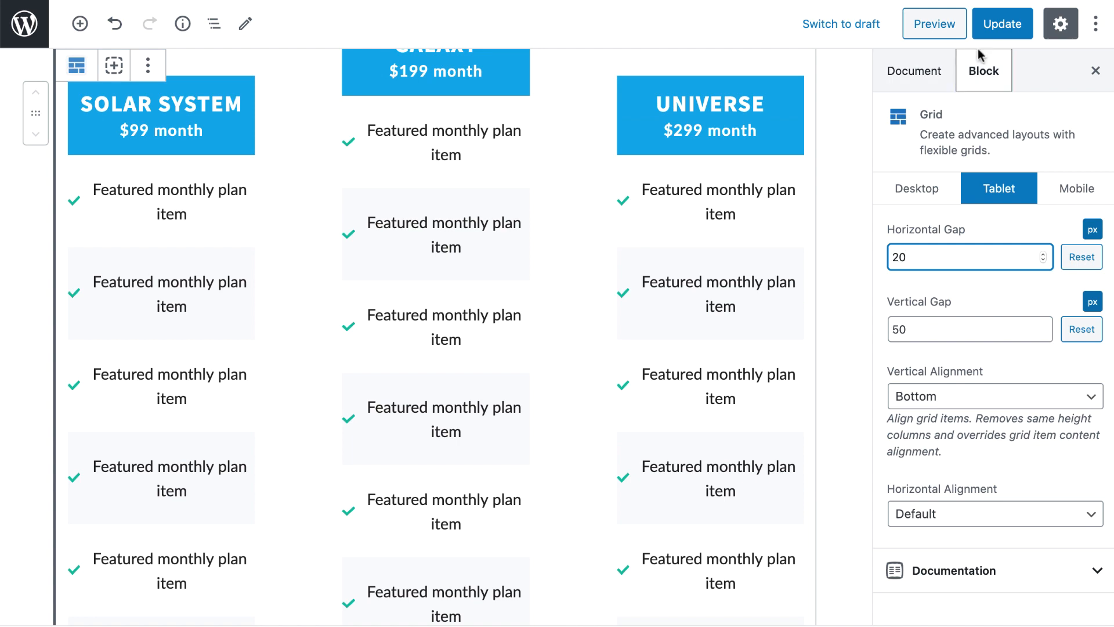
left_click(1002, 23)
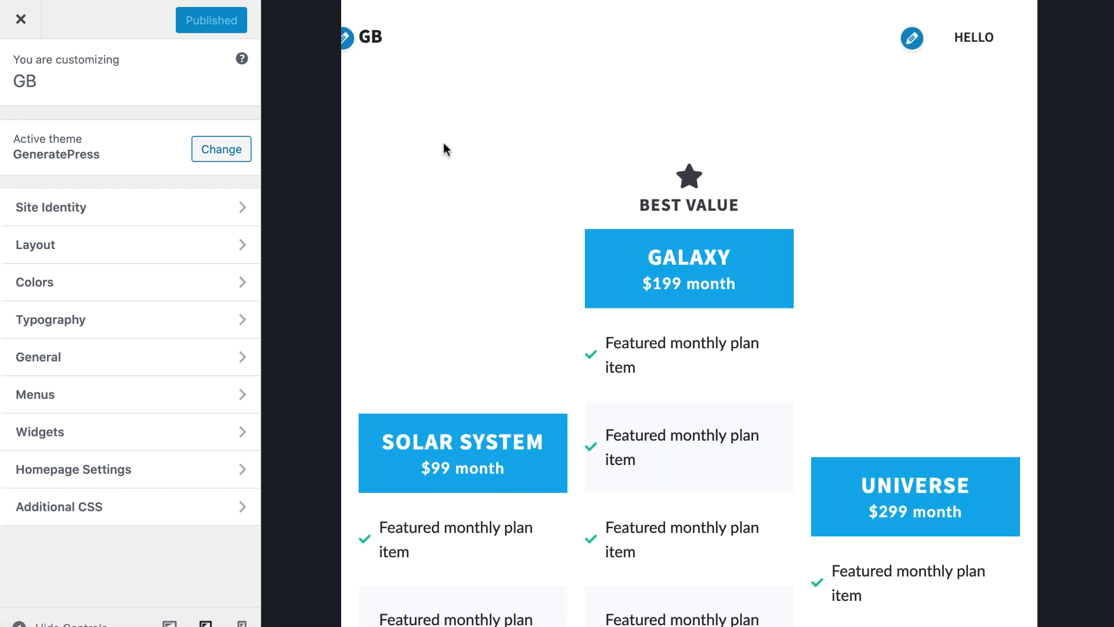
scroll(445, 149, "down", 5)
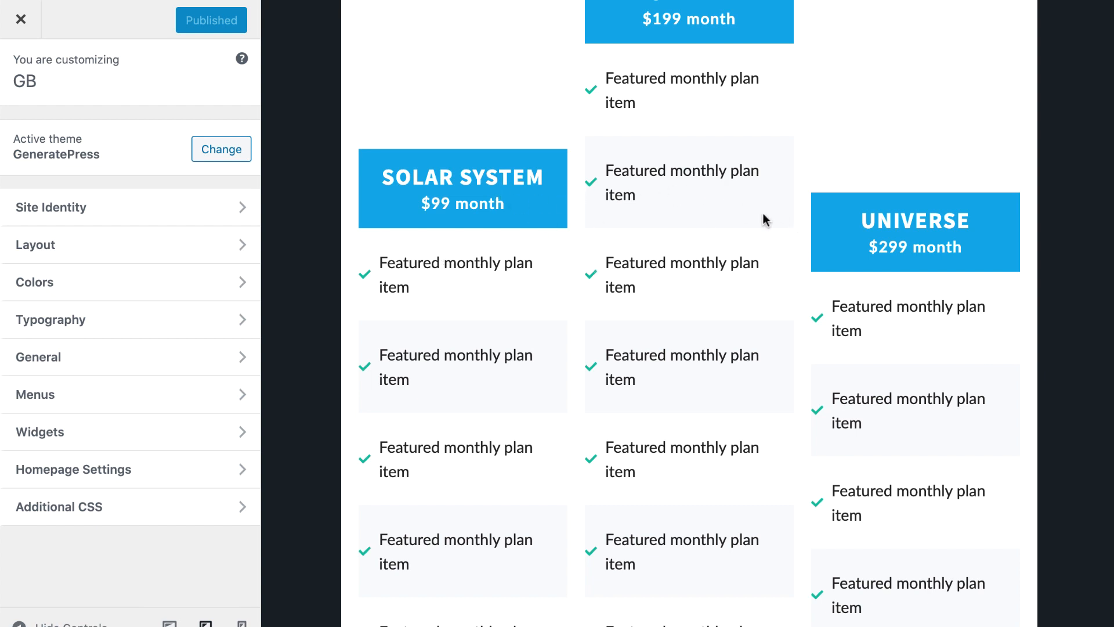
scroll(764, 219, "down", 6)
scroll(764, 218, "up", 8)
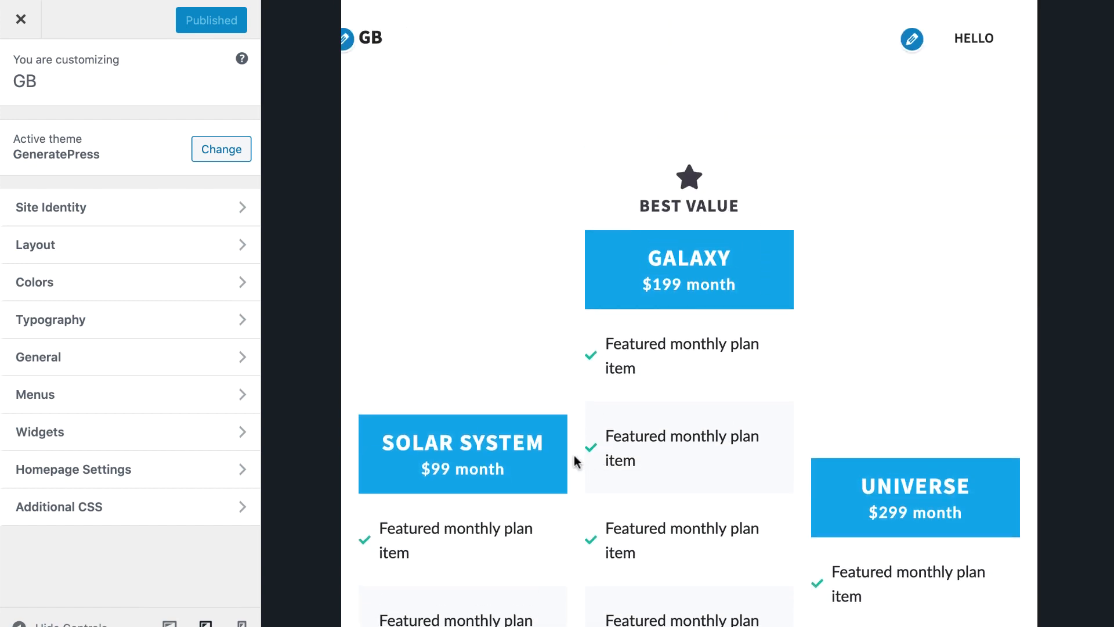
scroll(575, 455, "down", 5)
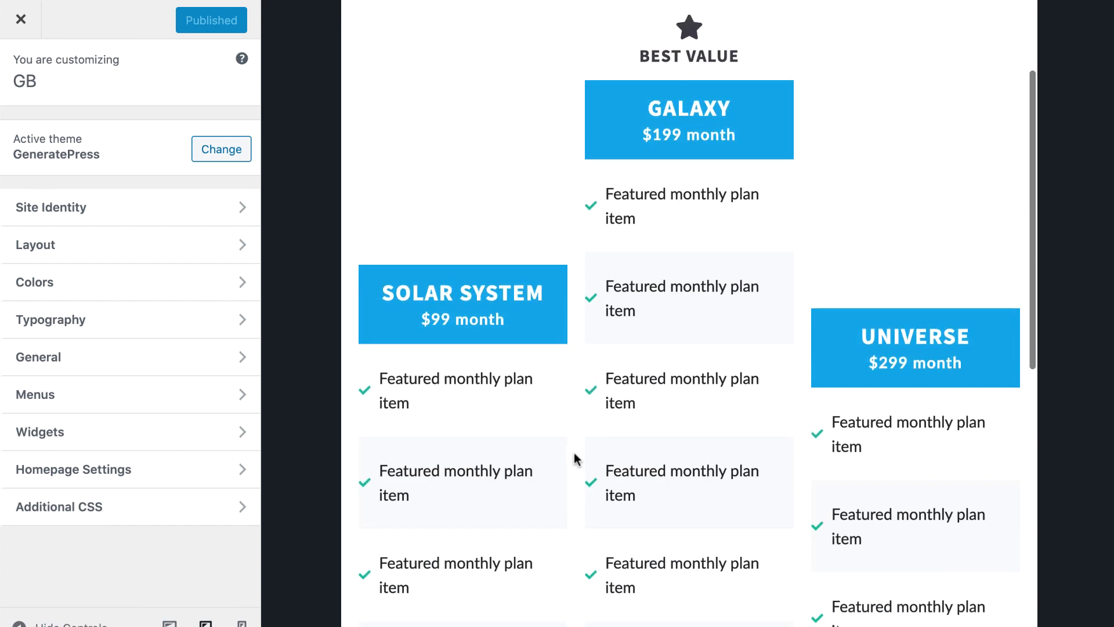
Examine the bottom-aligned pricing columns from their headings down to the Purchase buttons in the tablet preview
scroll(574, 455, "up", 5)
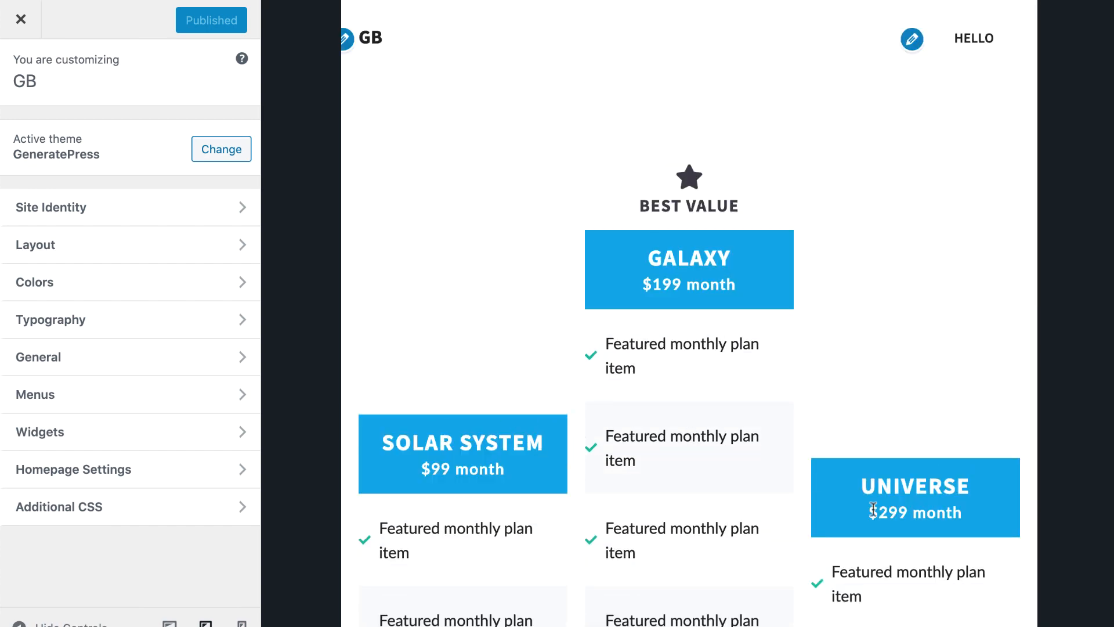
scroll(873, 510, "down", 4)
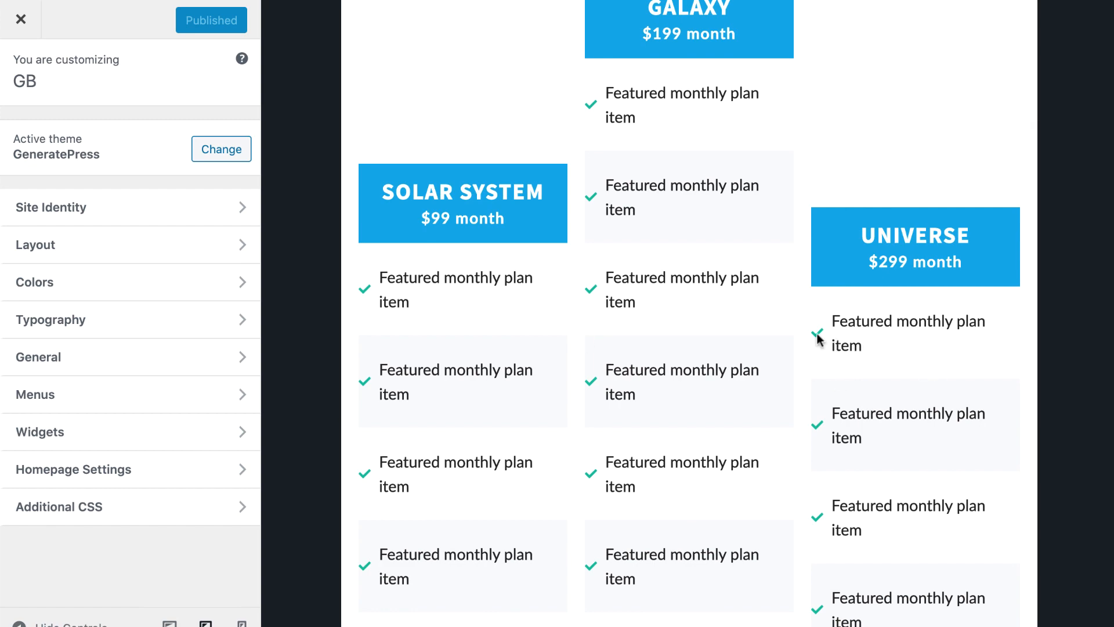
scroll(826, 149, "down", 3)
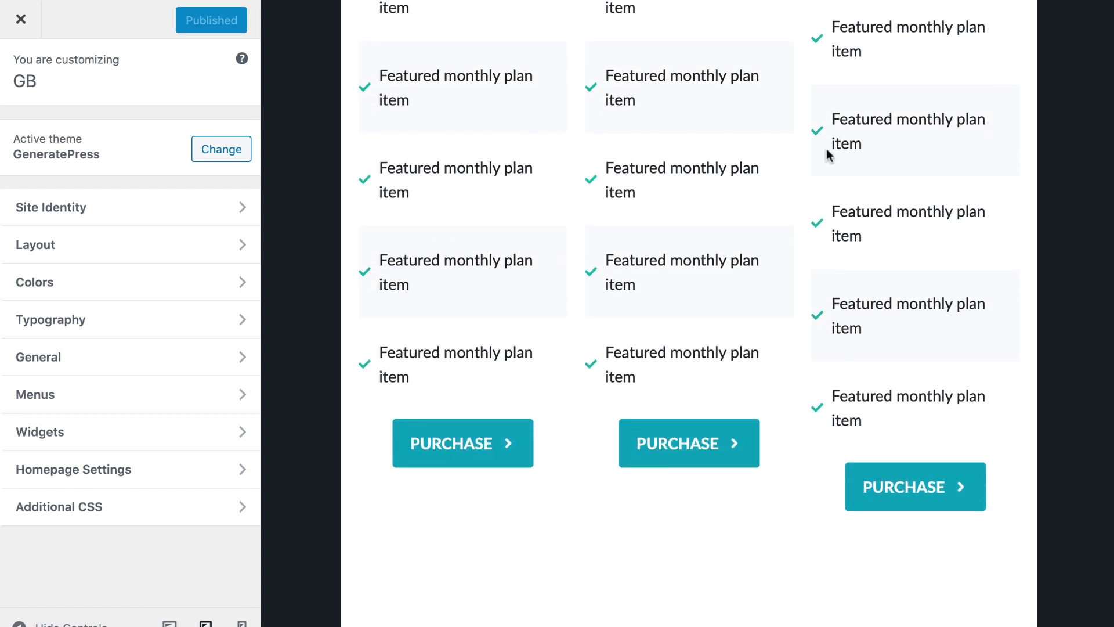
scroll(857, 130, "up", 5)
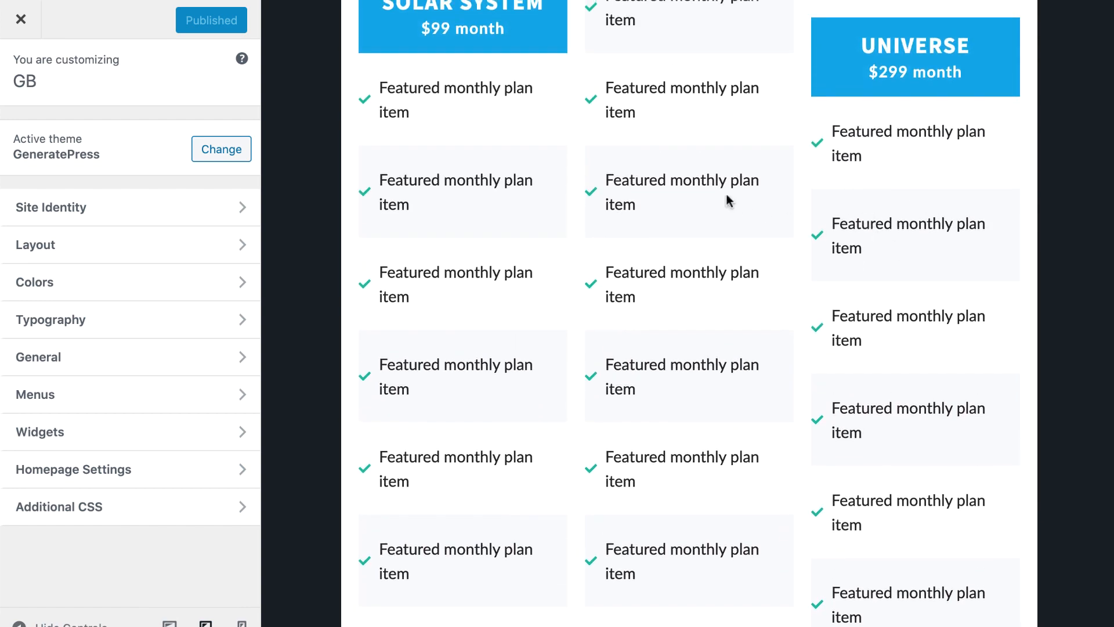
scroll(593, 192, "down", 5)
scroll(596, 192, "up", 10)
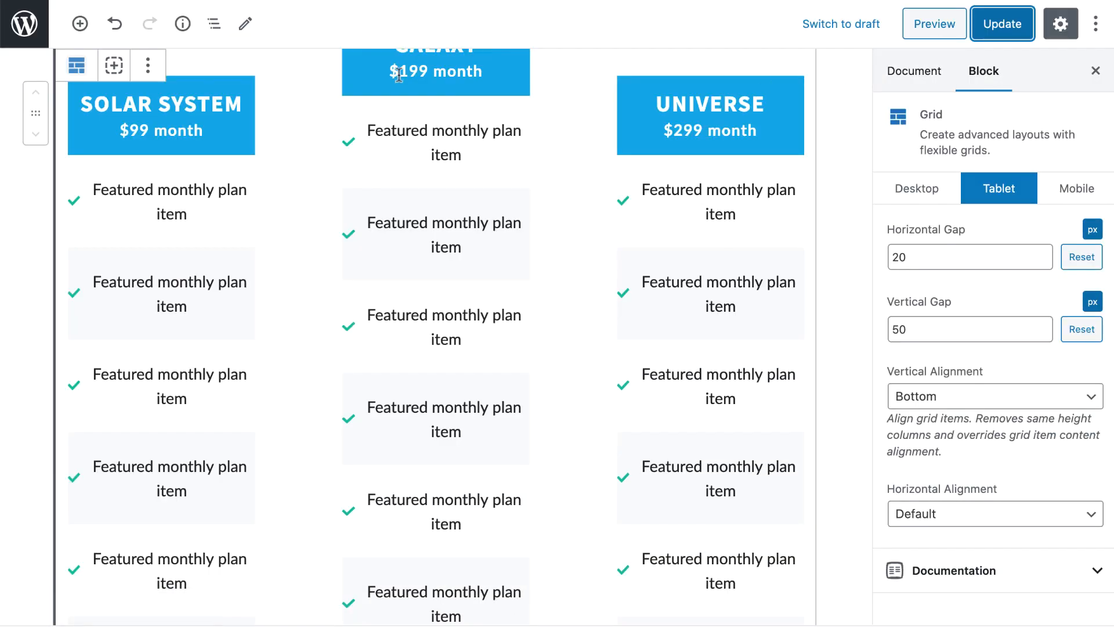
Return to the page editor and remove the whole pricing Grid block from the page
left_click(13, 186)
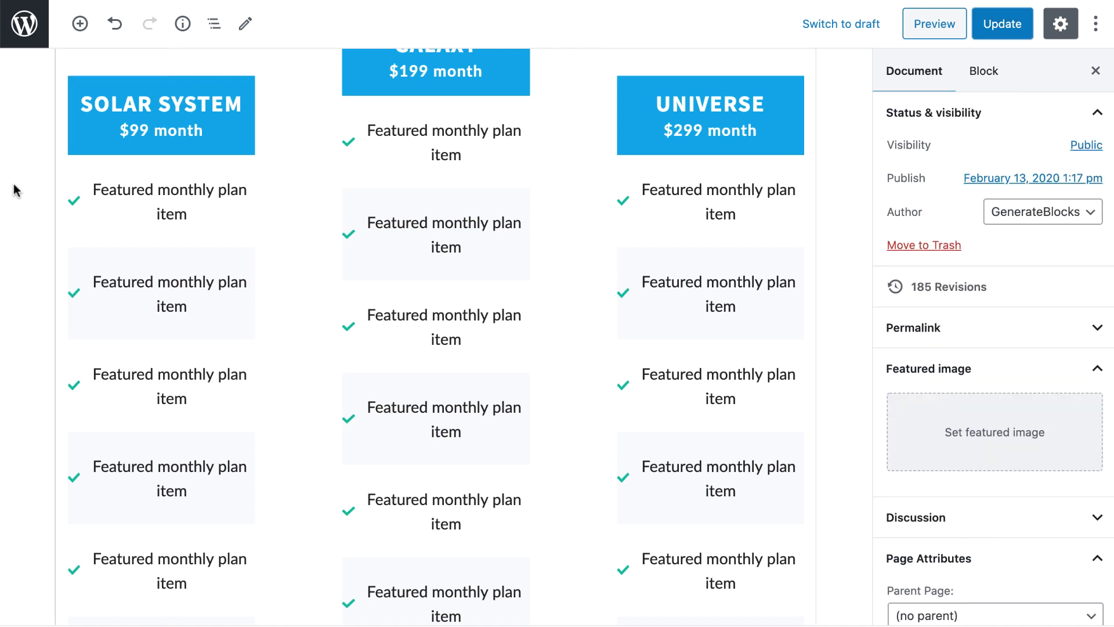
left_click(114, 96)
scroll(114, 93, "up", 3)
left_click(43, 348)
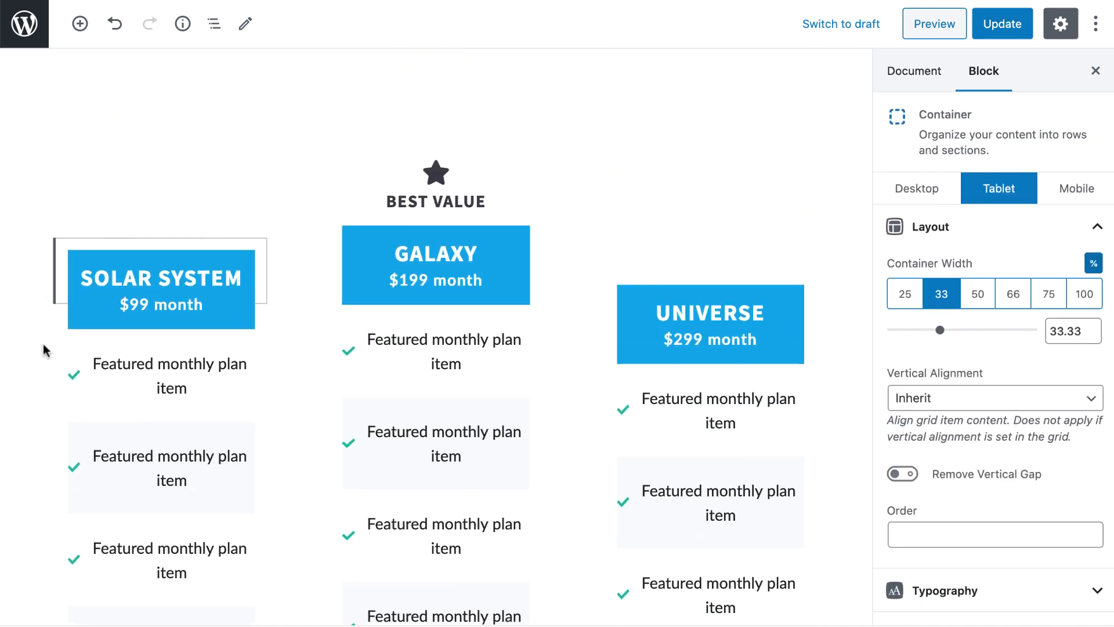
left_click(105, 190)
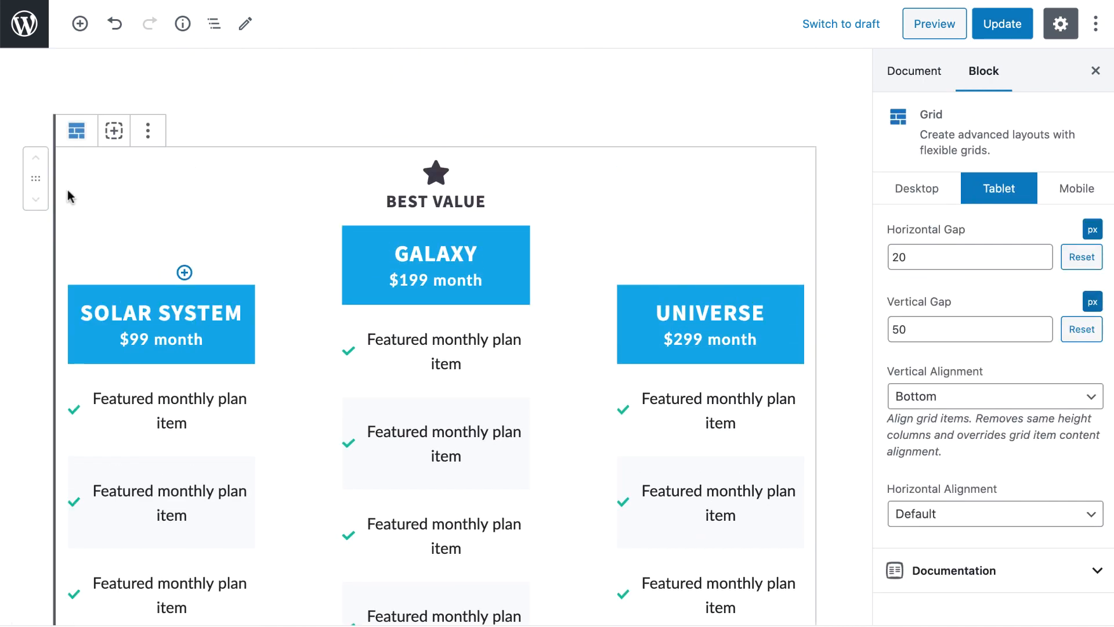
left_click(148, 130)
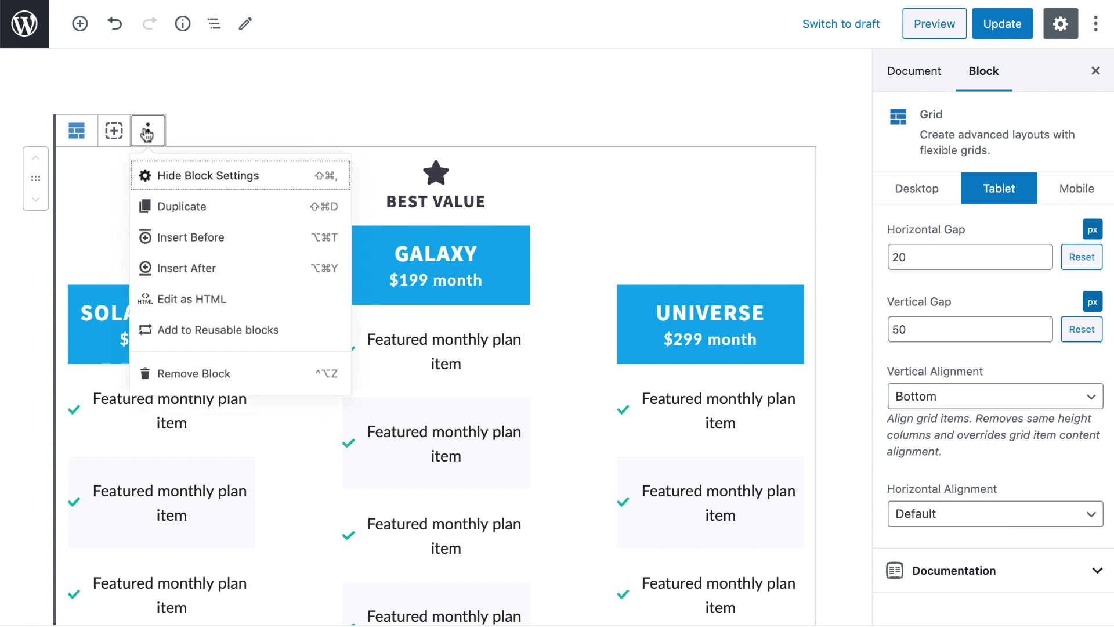
left_click(184, 372)
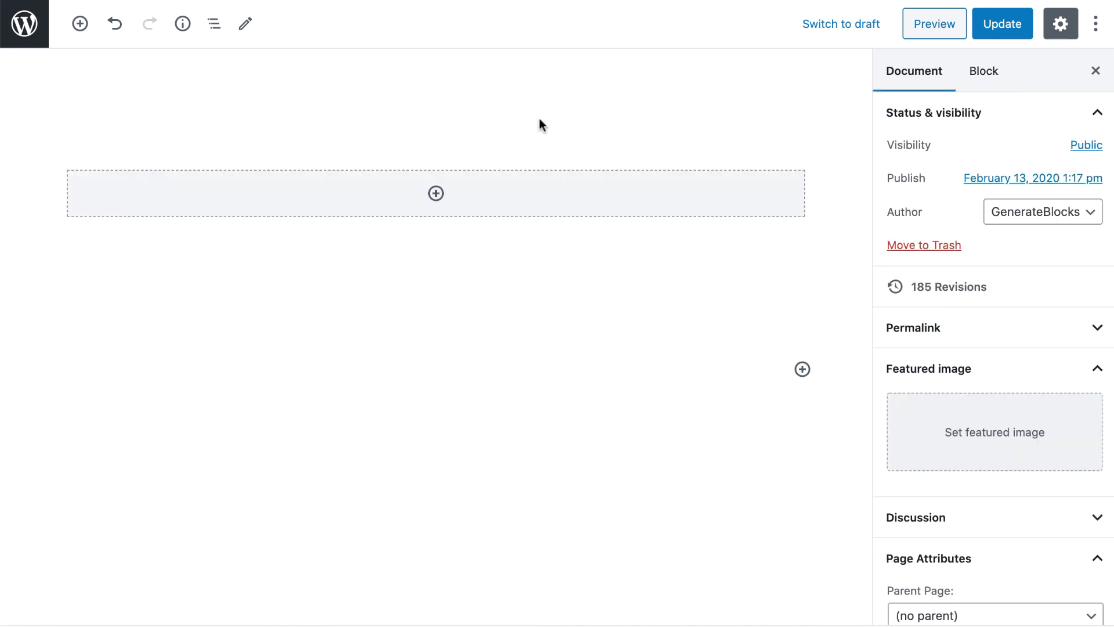